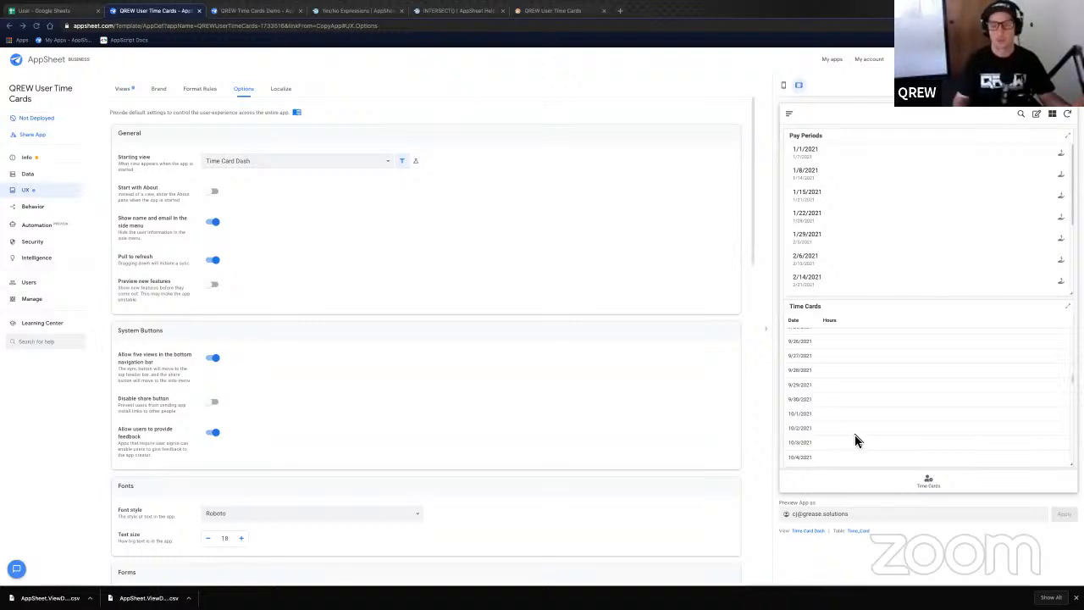
- Preview the app as another user's email and show their Users list grouped by Admin, Super, Non-Admin
{"action": "scroll", "coordinate": [858, 444], "scroll_direction": "up", "scroll_amount": 5}
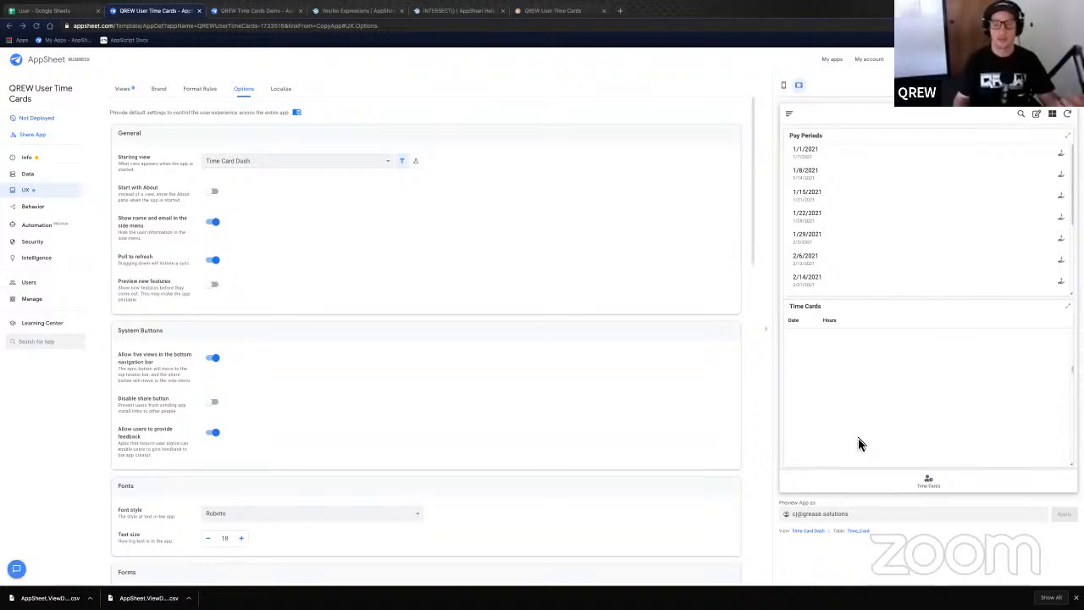
{"action": "scroll", "coordinate": [858, 444], "scroll_direction": "up", "scroll_amount": 3}
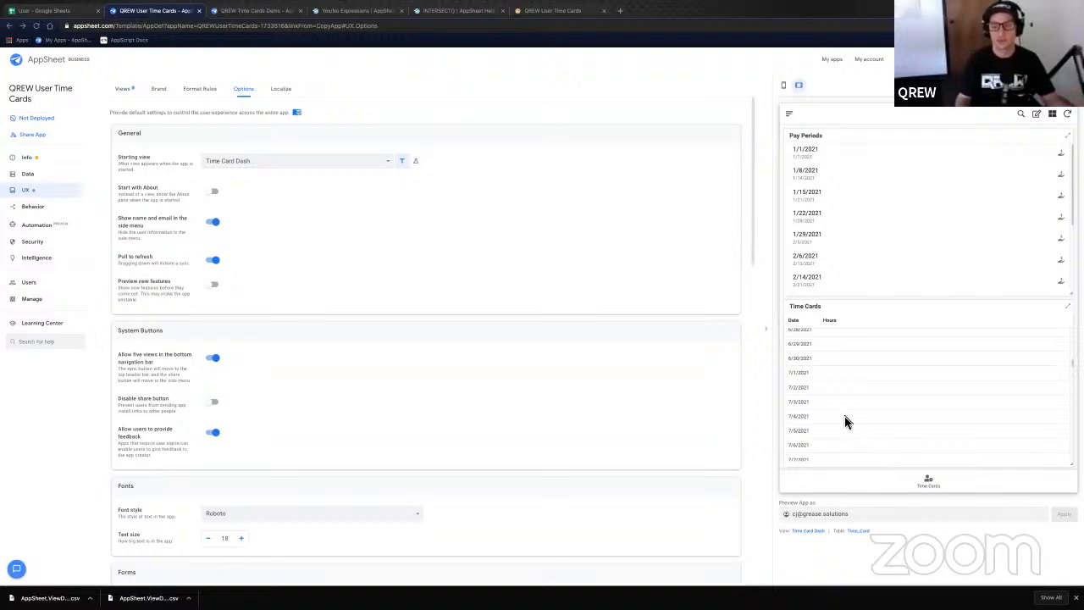
{"action": "scroll", "coordinate": [844, 416], "scroll_direction": "down", "scroll_amount": 2}
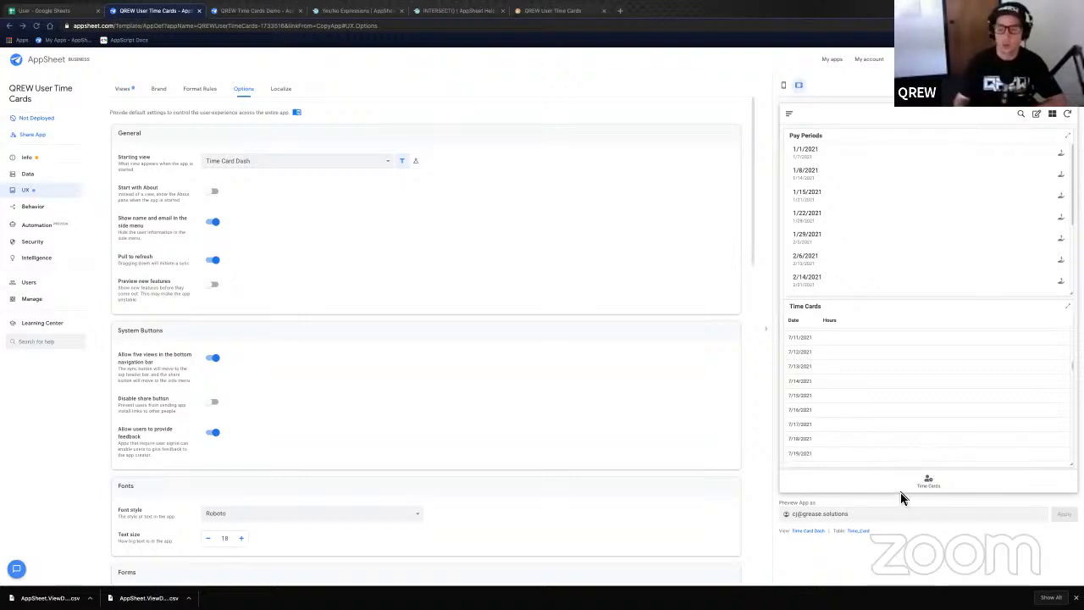
{"action": "triple_click", "coordinate": [857, 517]}
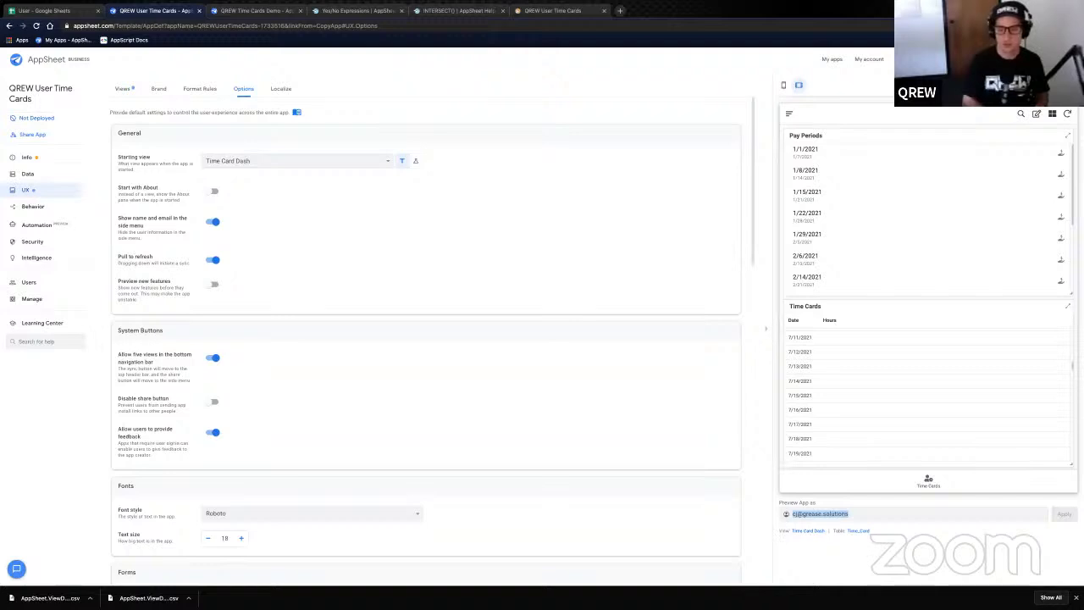
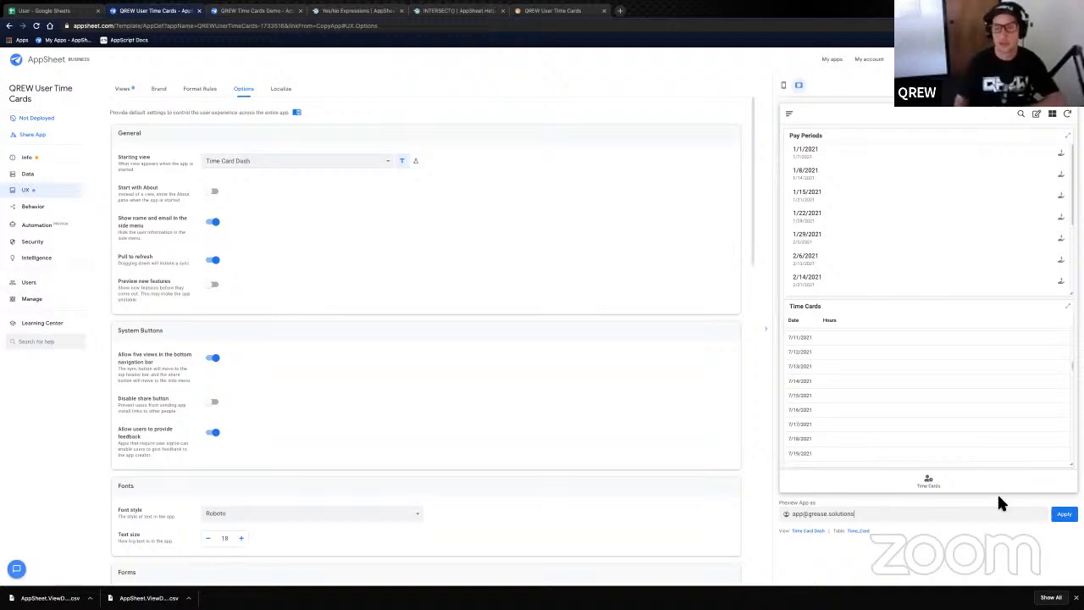
{"action": "key", "text": "Return"}
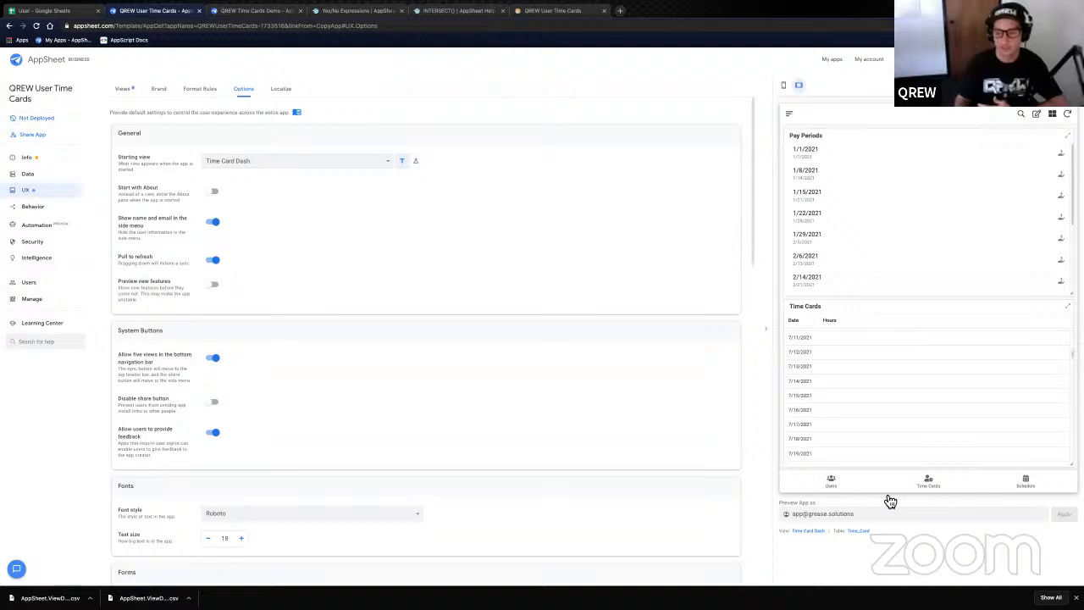
{"action": "left_click", "coordinate": [830, 489]}
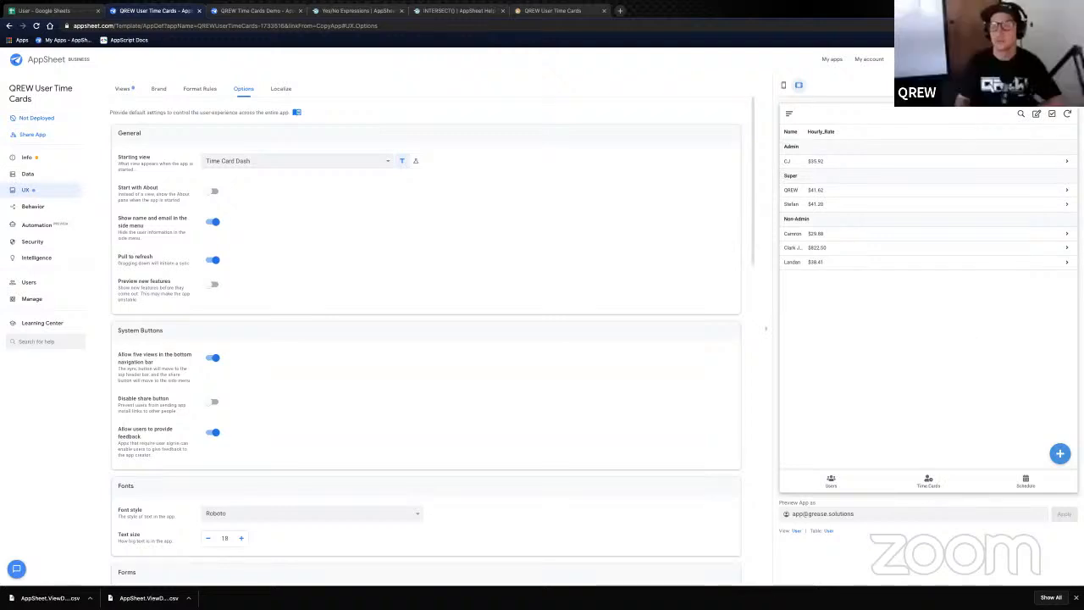
- Raise Chrome's page zoom three steps, starting from 110%
{"action": "left_click", "coordinate": [1075, 26]}
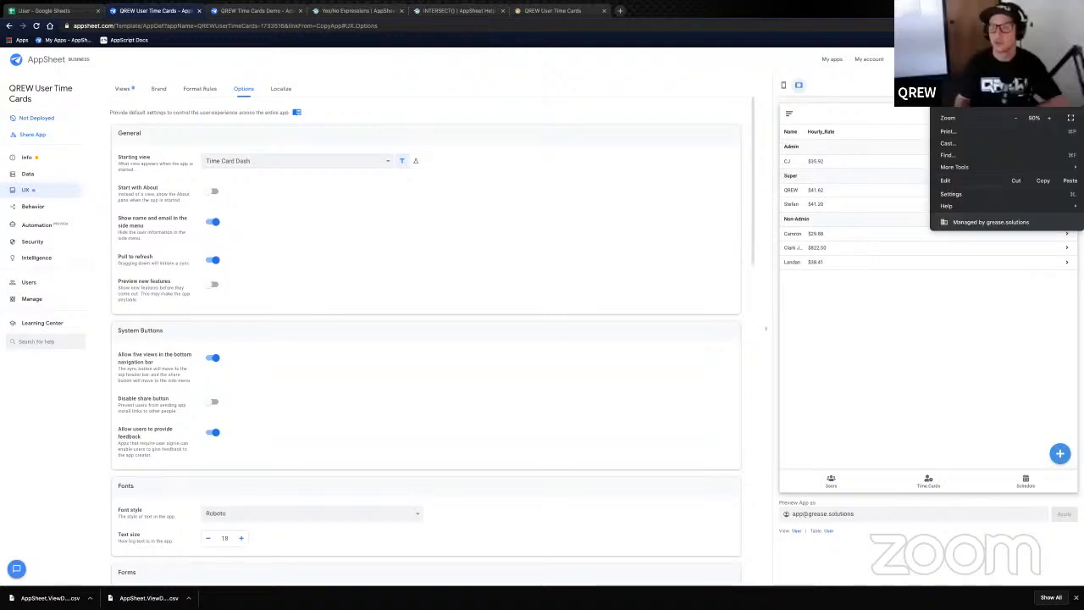
{"action": "left_click", "coordinate": [1049, 119]}
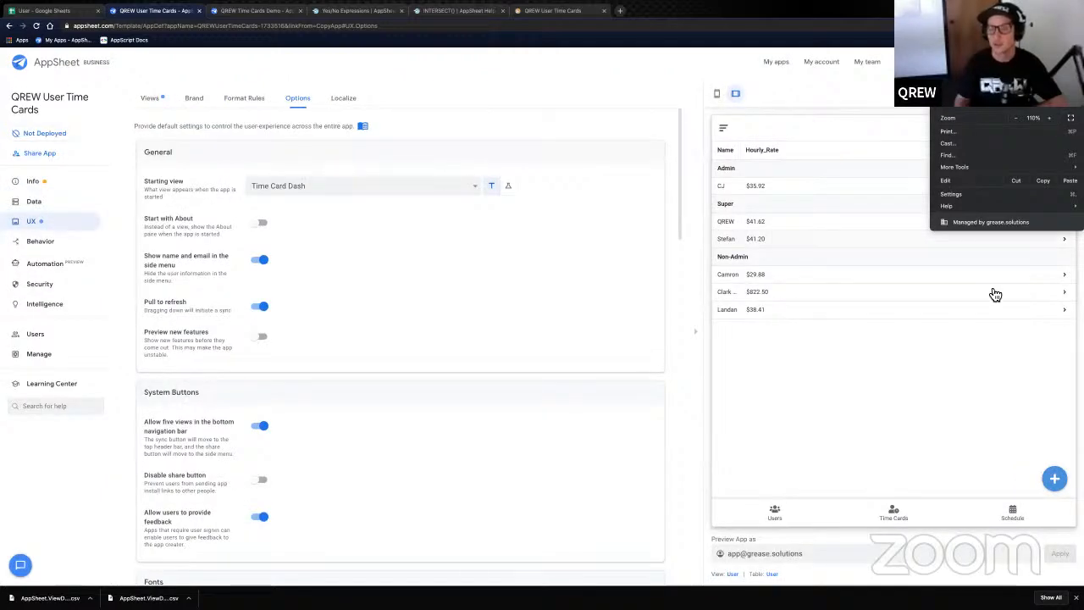
{"action": "left_click", "coordinate": [1050, 118]}
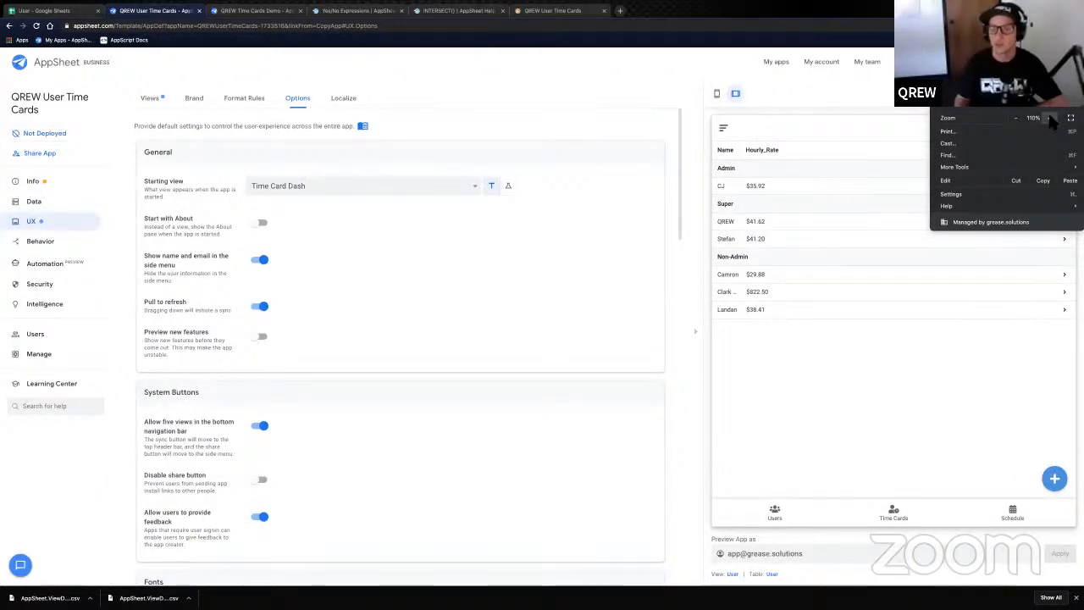
{"action": "left_click", "coordinate": [842, 404]}
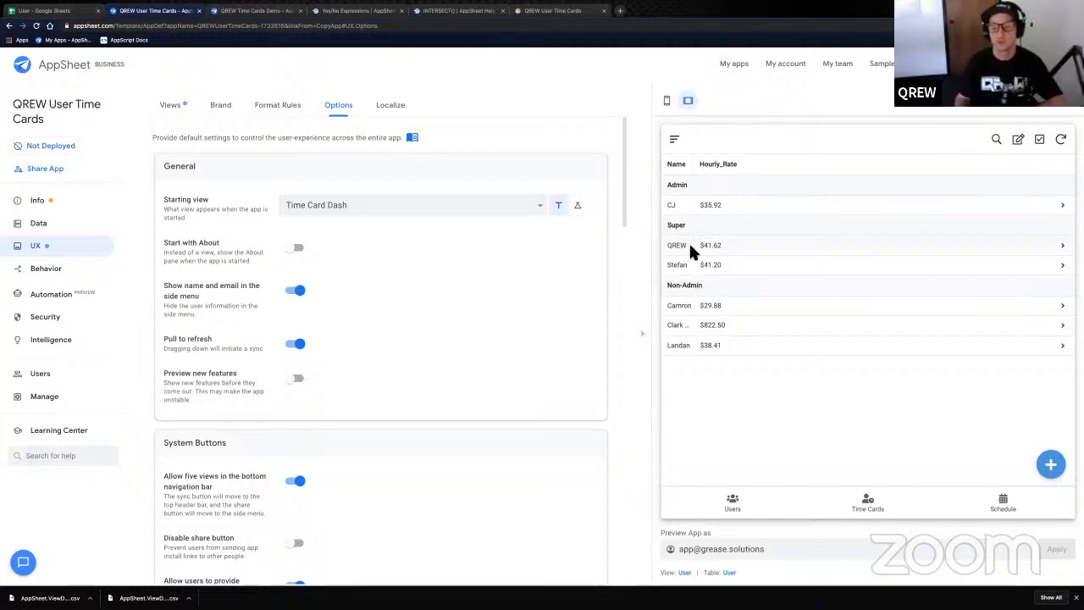
- Browse the previewed user's Time Card Dash list
{"action": "left_click", "coordinate": [880, 508]}
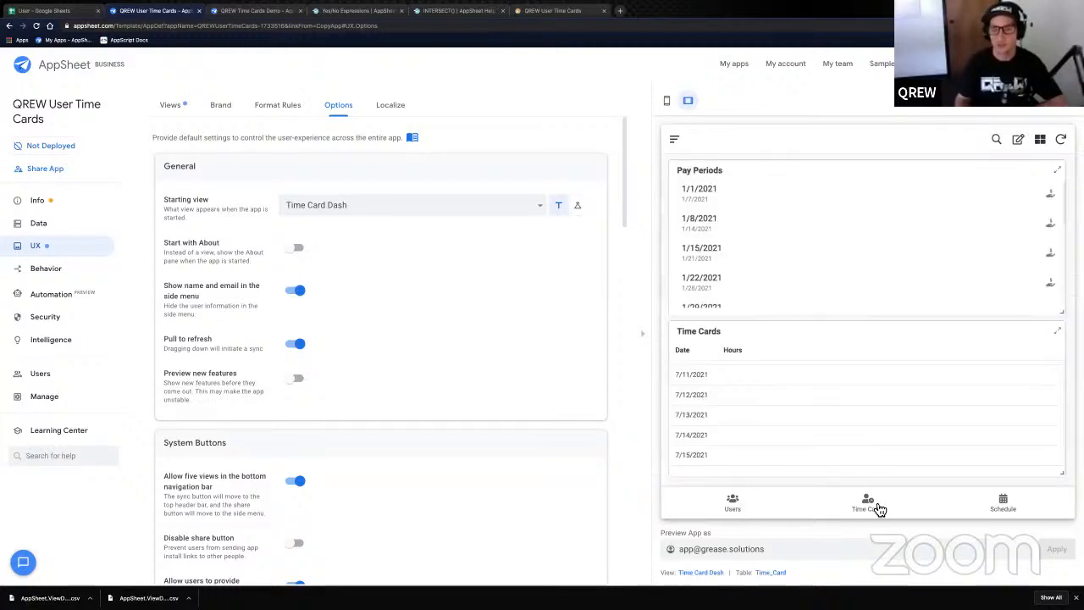
{"action": "scroll", "coordinate": [787, 425], "scroll_direction": "up", "scroll_amount": 5}
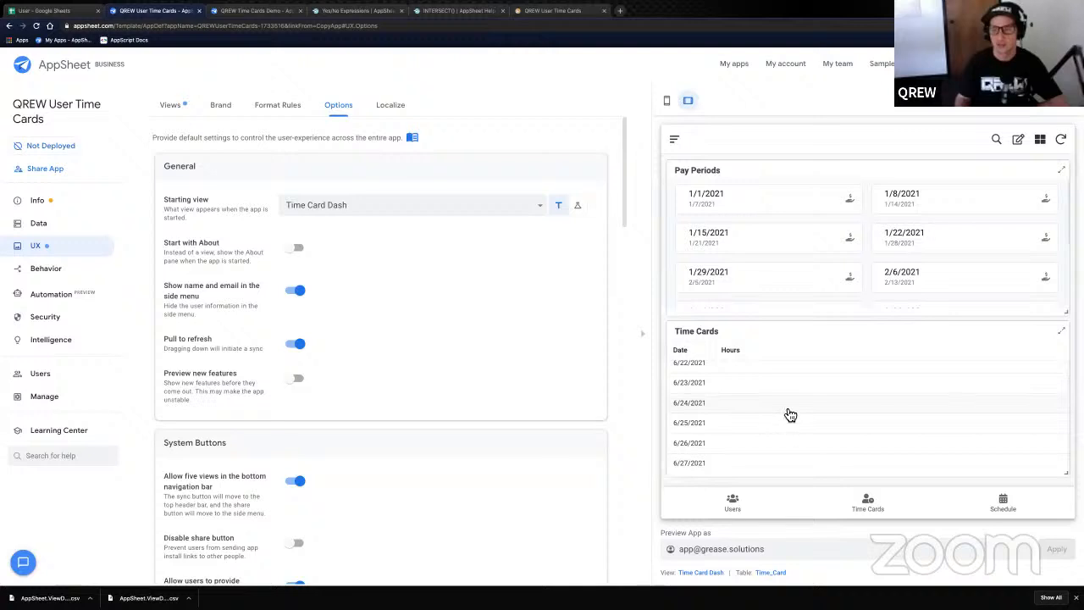
{"action": "scroll", "coordinate": [800, 415], "scroll_direction": "up", "scroll_amount": 10}
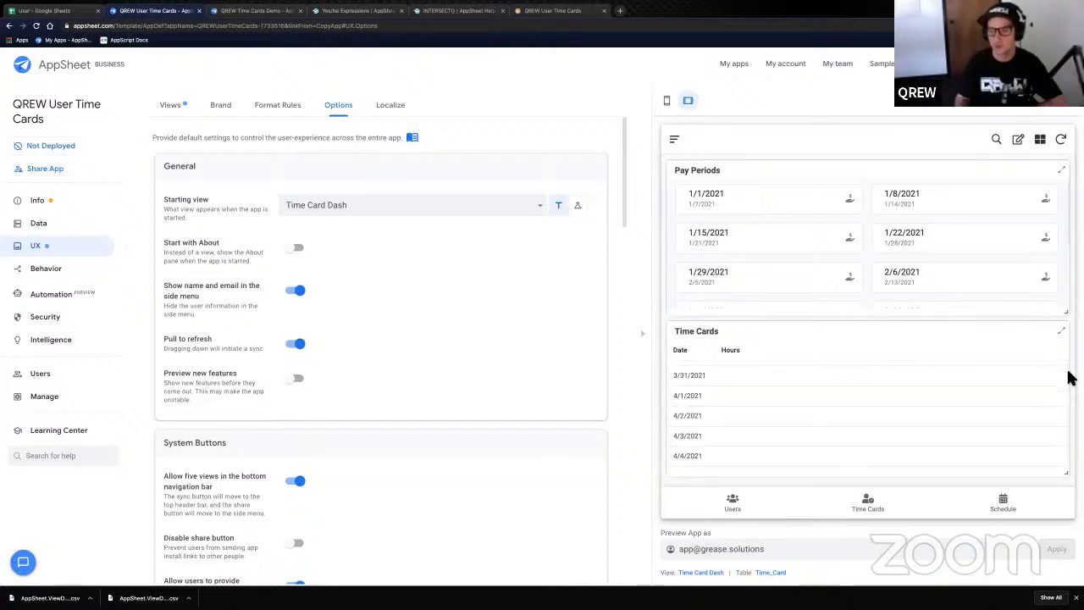
{"action": "scroll", "coordinate": [1069, 378], "scroll_direction": "up", "scroll_amount": 5}
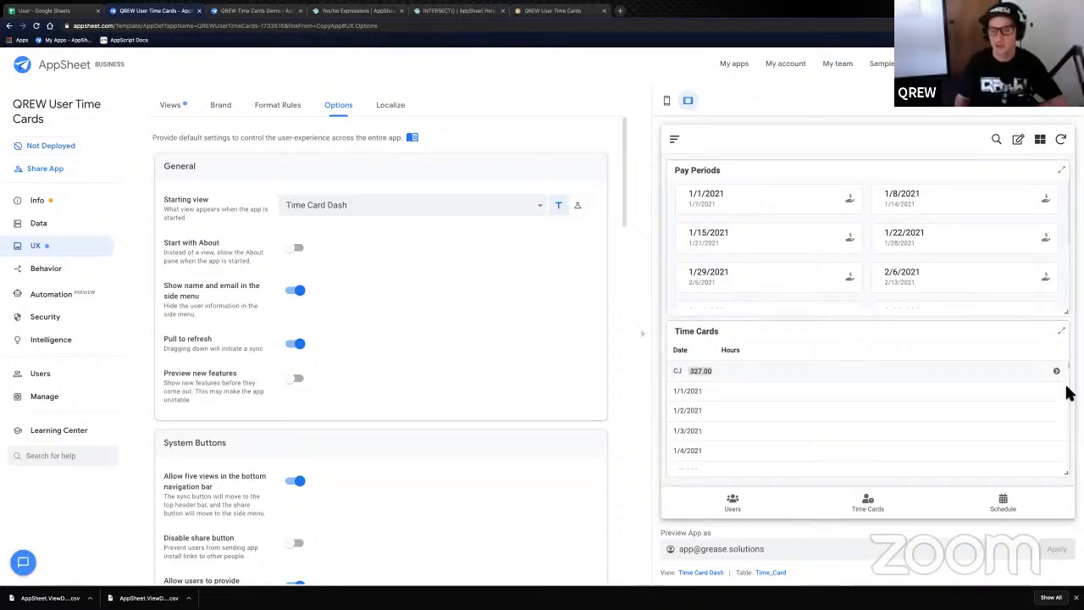
{"action": "scroll", "coordinate": [1069, 393], "scroll_direction": "down", "scroll_amount": 15}
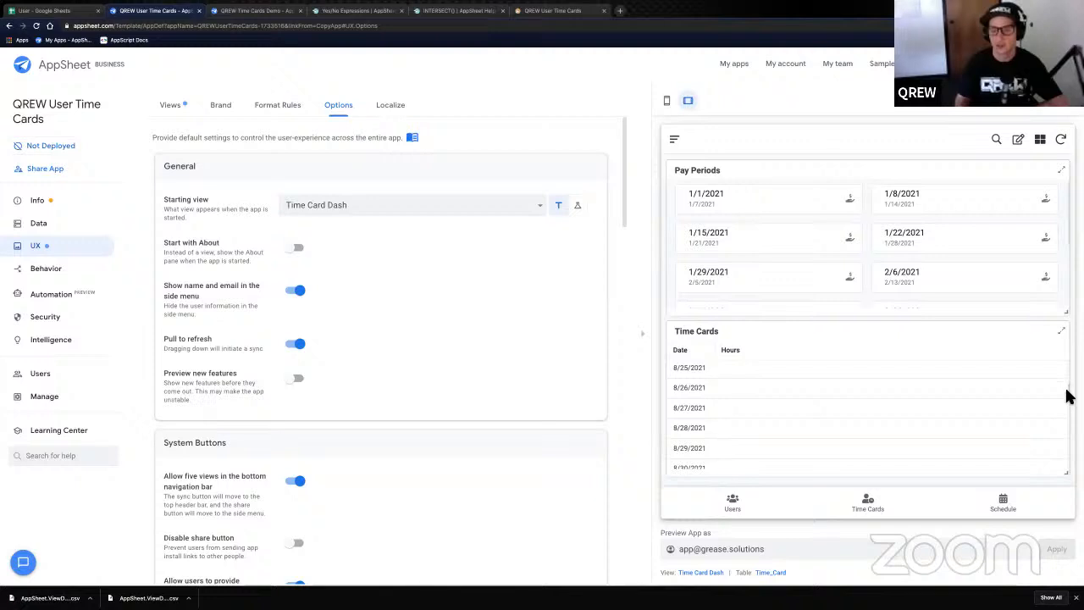
{"action": "scroll", "coordinate": [1069, 398], "scroll_direction": "up", "scroll_amount": 15}
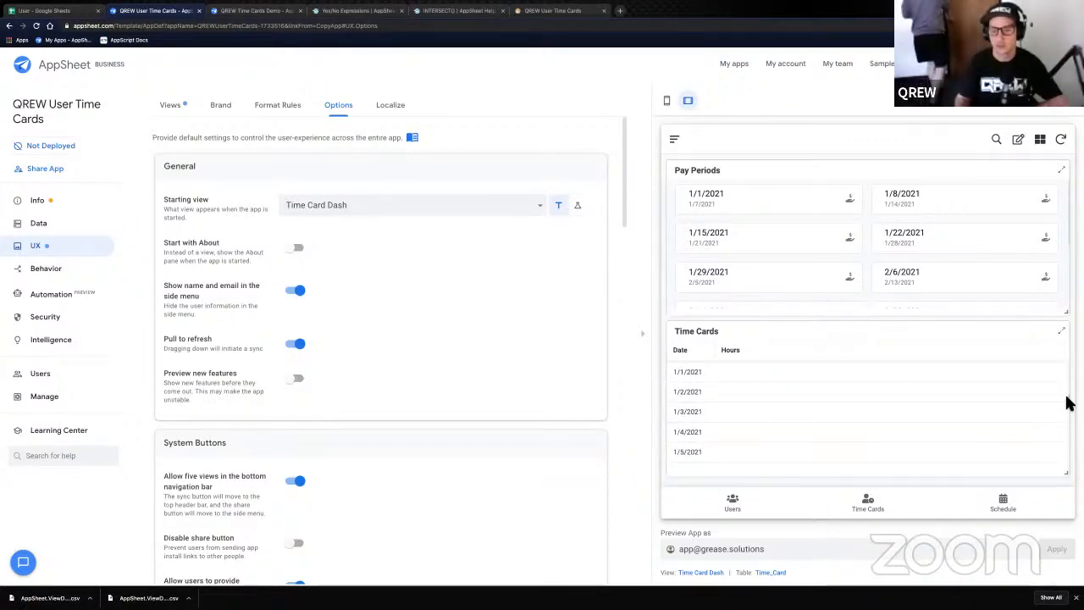
{"action": "scroll", "coordinate": [985, 419], "scroll_direction": "down", "scroll_amount": 1}
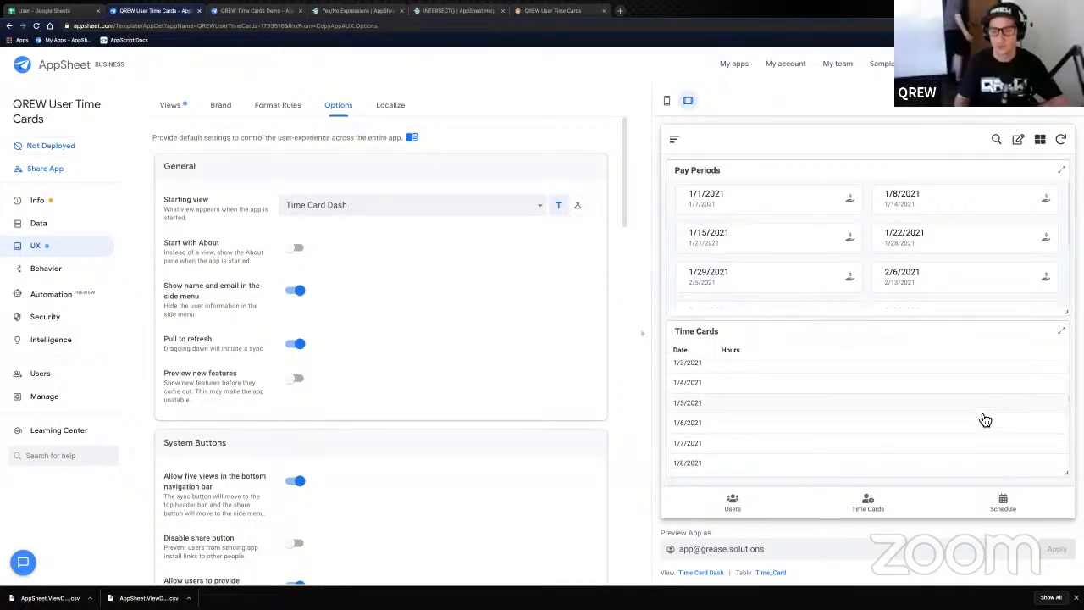
{"action": "scroll", "coordinate": [985, 419], "scroll_direction": "down", "scroll_amount": 20}
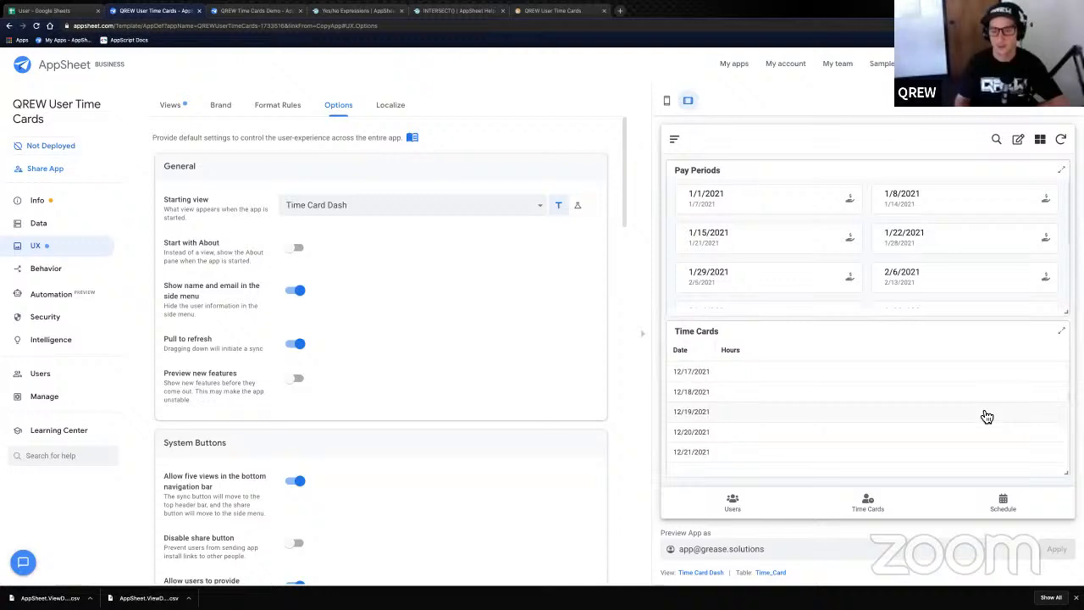
{"action": "scroll", "coordinate": [1069, 410], "scroll_direction": "up", "scroll_amount": 18}
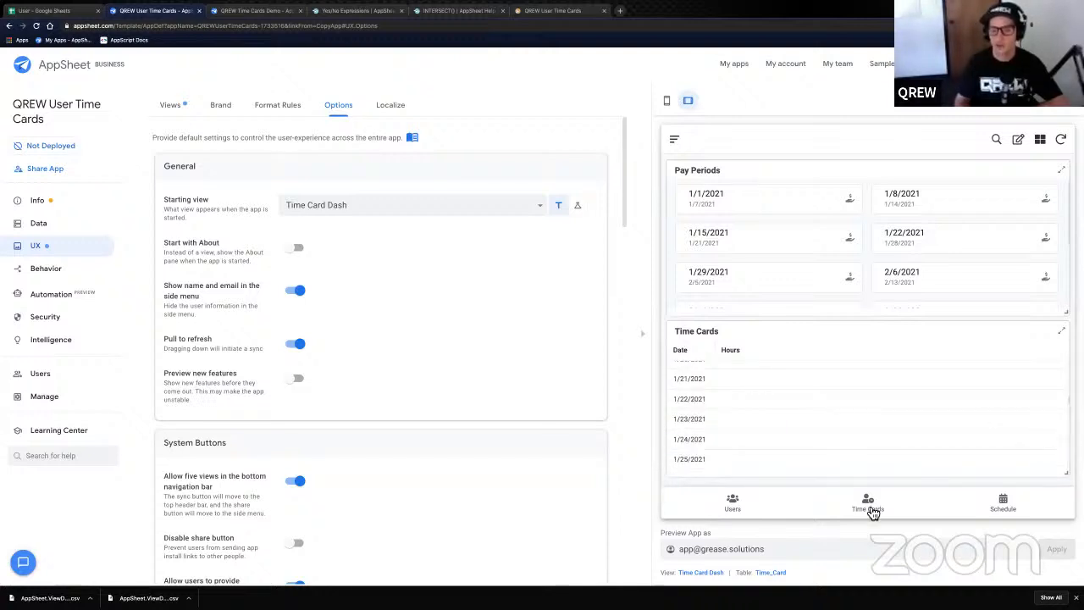
- Show the Schedule list of 2021 dates tagged Holiday, Weekend or Standard Pay
{"action": "left_click", "coordinate": [1002, 503]}
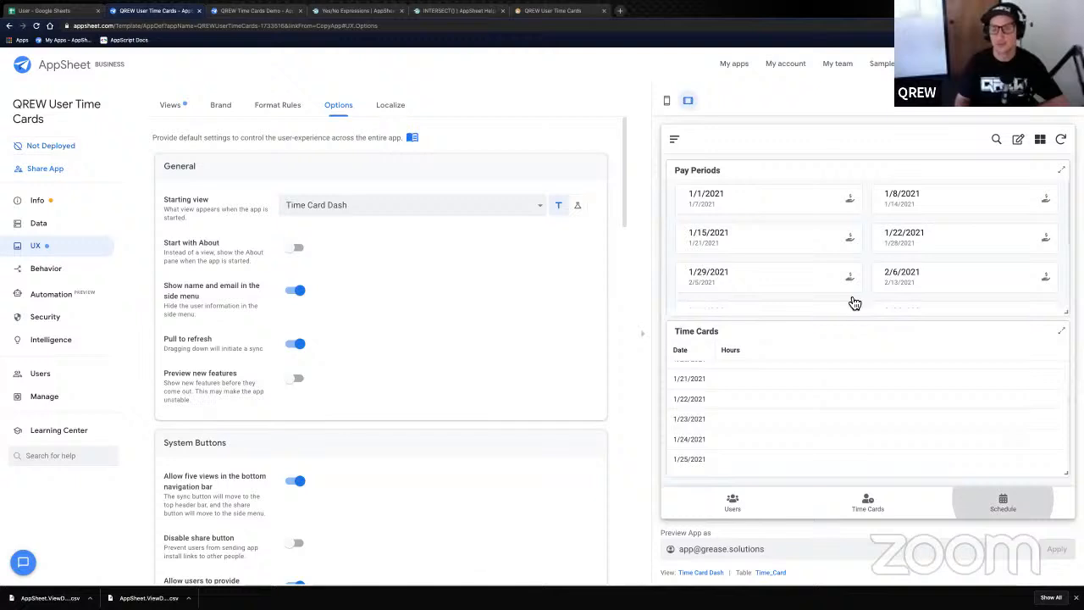
{"action": "scroll", "coordinate": [737, 411], "scroll_direction": "down", "scroll_amount": 3}
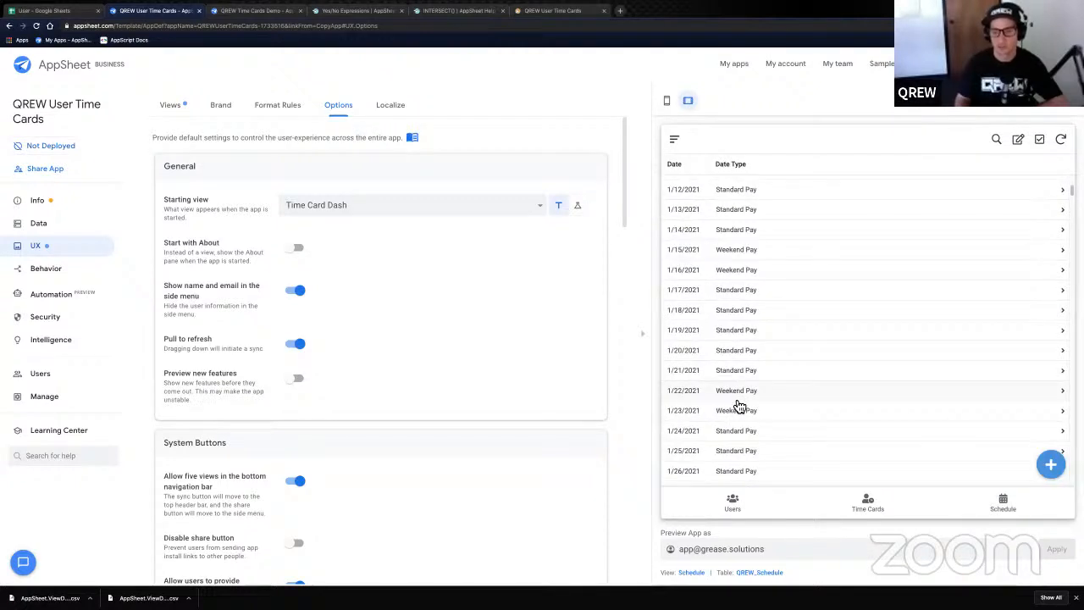
{"action": "scroll", "coordinate": [738, 407], "scroll_direction": "down", "scroll_amount": 3}
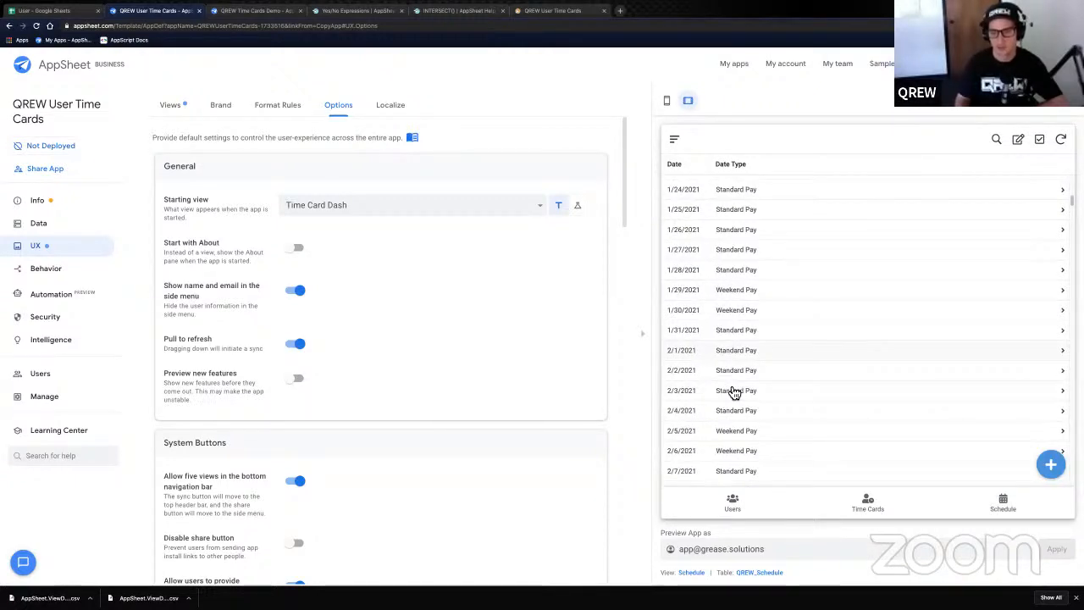
{"action": "scroll", "coordinate": [735, 391], "scroll_direction": "down", "scroll_amount": 6}
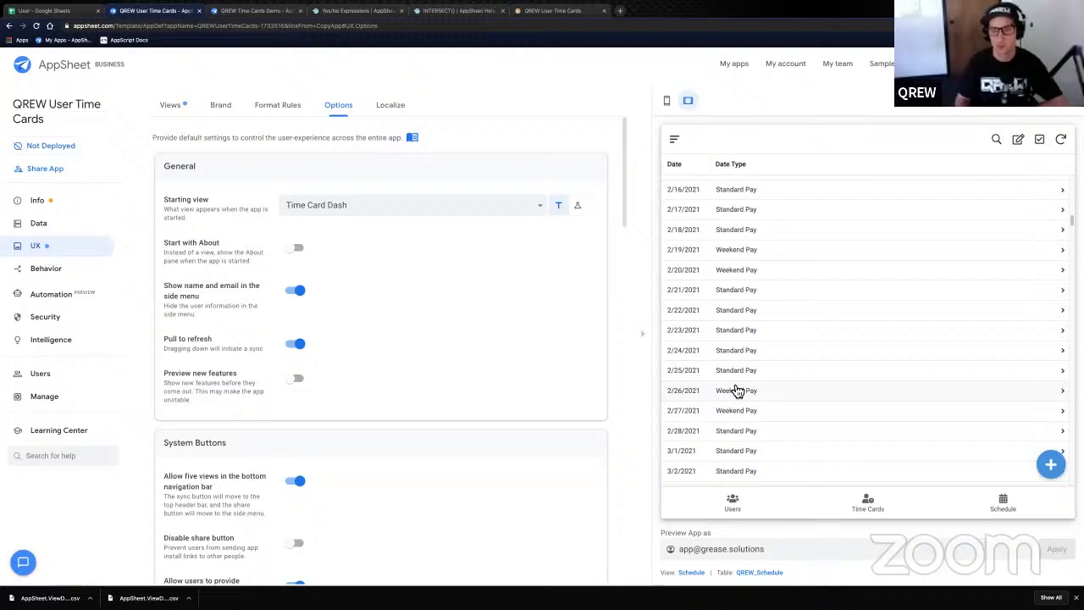
{"action": "scroll", "coordinate": [735, 391], "scroll_direction": "up", "scroll_amount": 10}
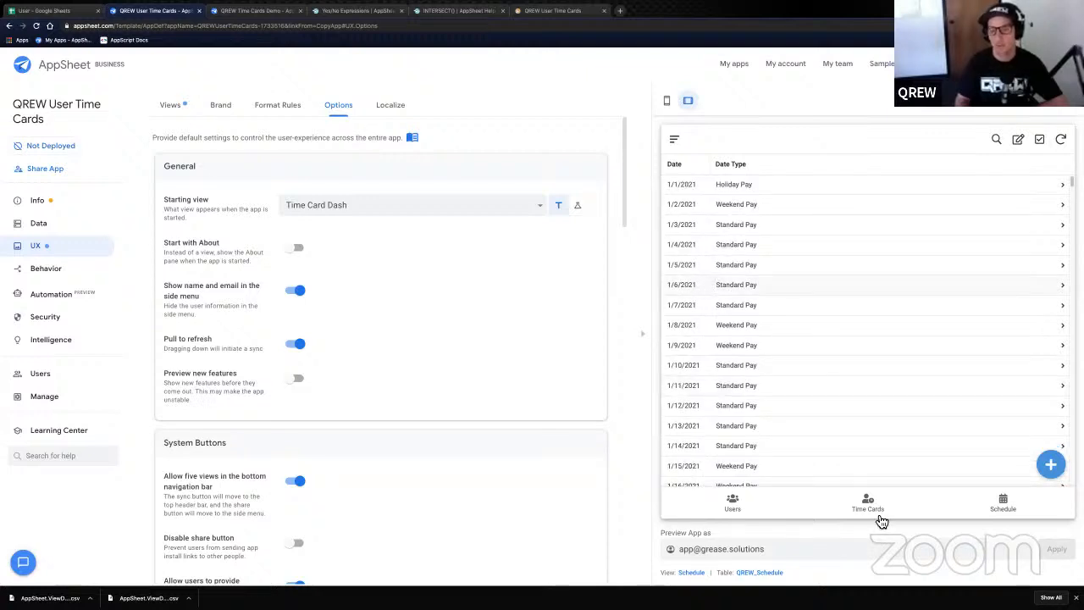
- Preview the app as the Admin user by entering their email and applying it
{"action": "triple_click", "coordinate": [733, 549]}
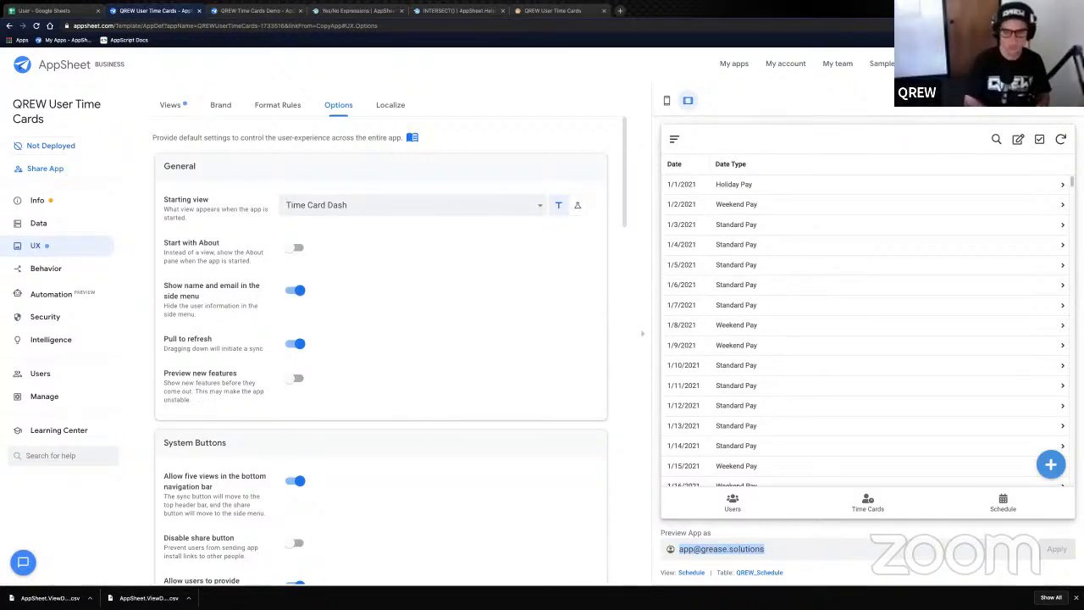
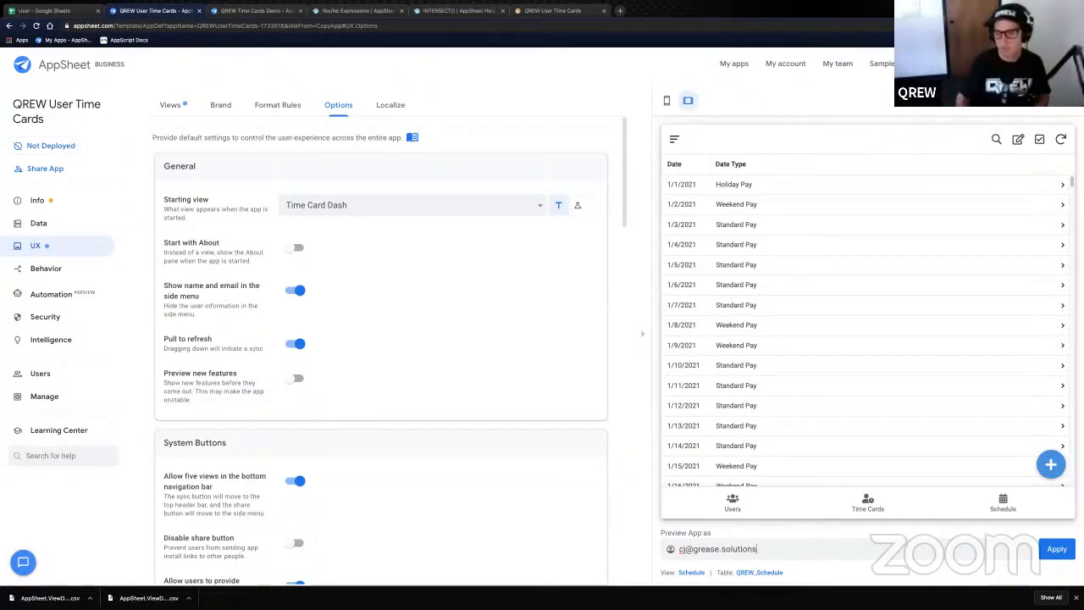
{"action": "left_click", "coordinate": [1056, 549]}
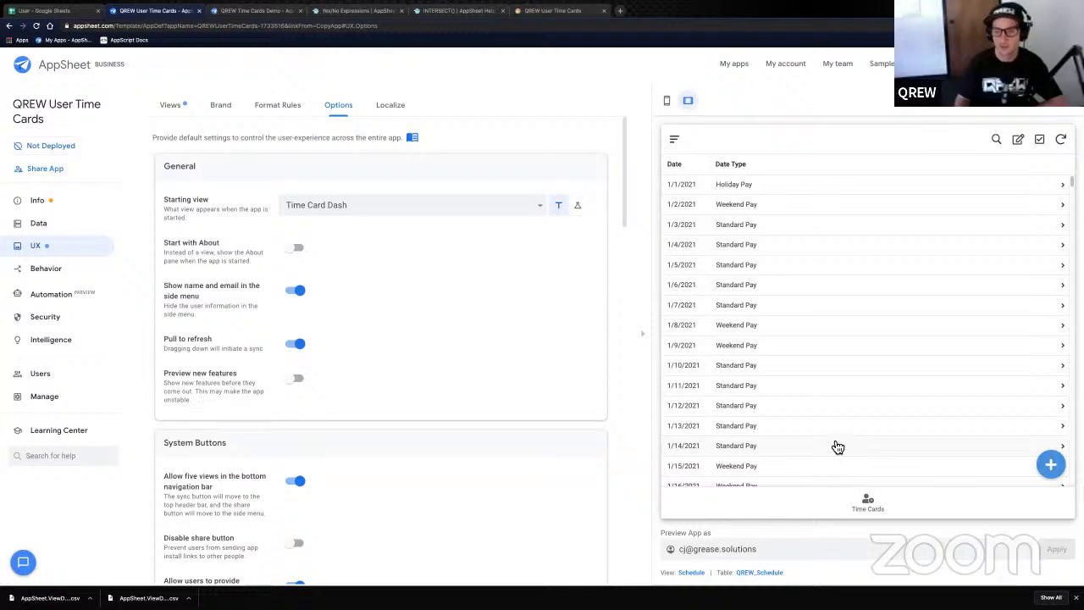
{"action": "scroll", "coordinate": [835, 449], "scroll_direction": "down", "scroll_amount": 3}
{"action": "scroll", "coordinate": [834, 449], "scroll_direction": "up", "scroll_amount": 3}
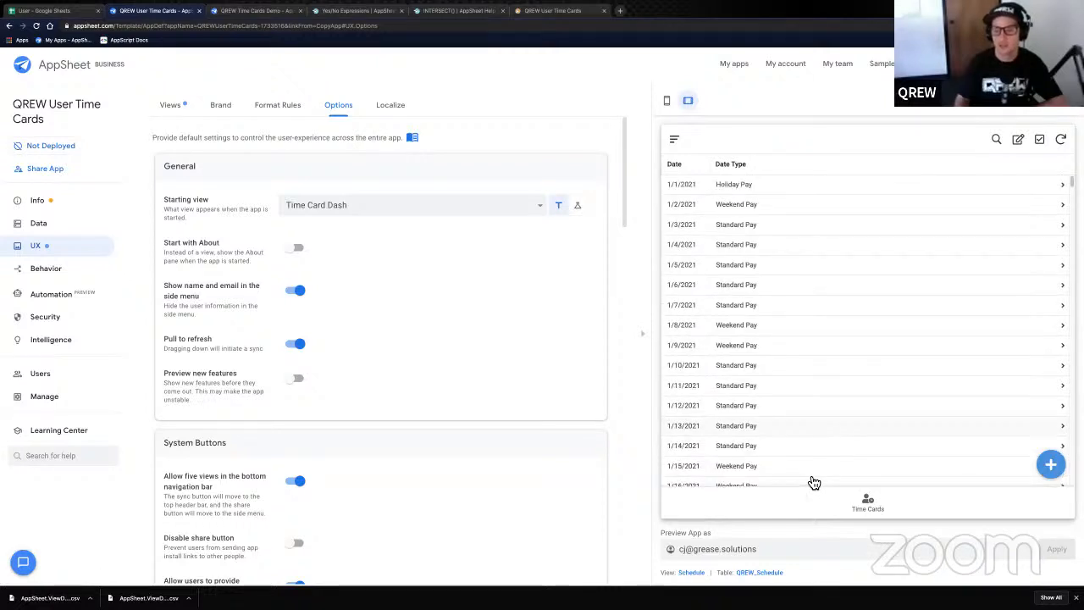
- Open the Time Card Dash for the 1/1/2021 pay period, showing several employees' time cards
{"action": "left_click", "coordinate": [854, 491]}
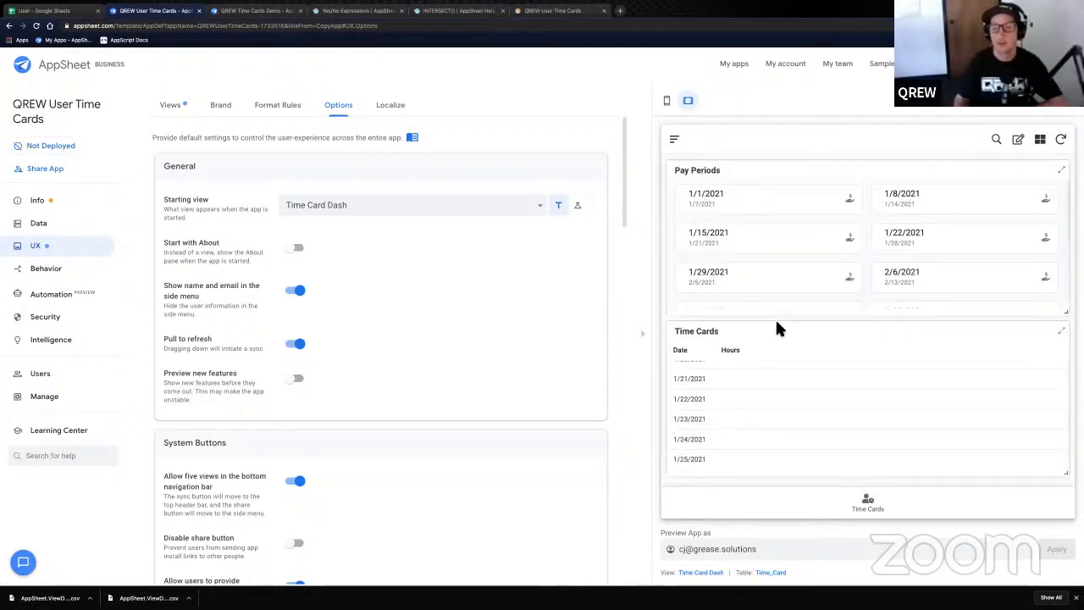
{"action": "left_click", "coordinate": [737, 200]}
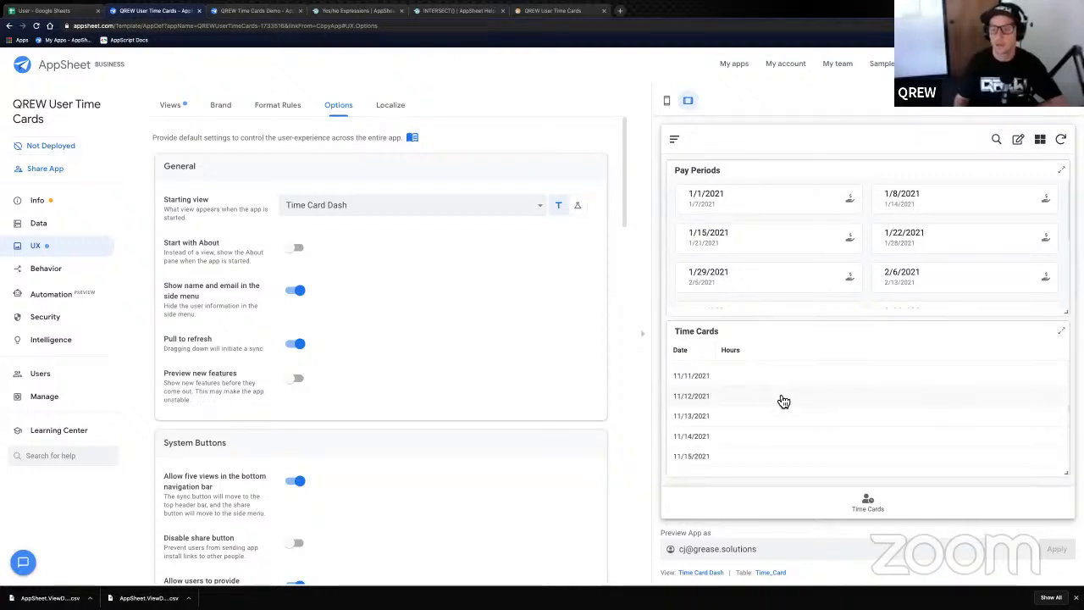
{"action": "scroll", "coordinate": [786, 410], "scroll_direction": "up", "scroll_amount": 5}
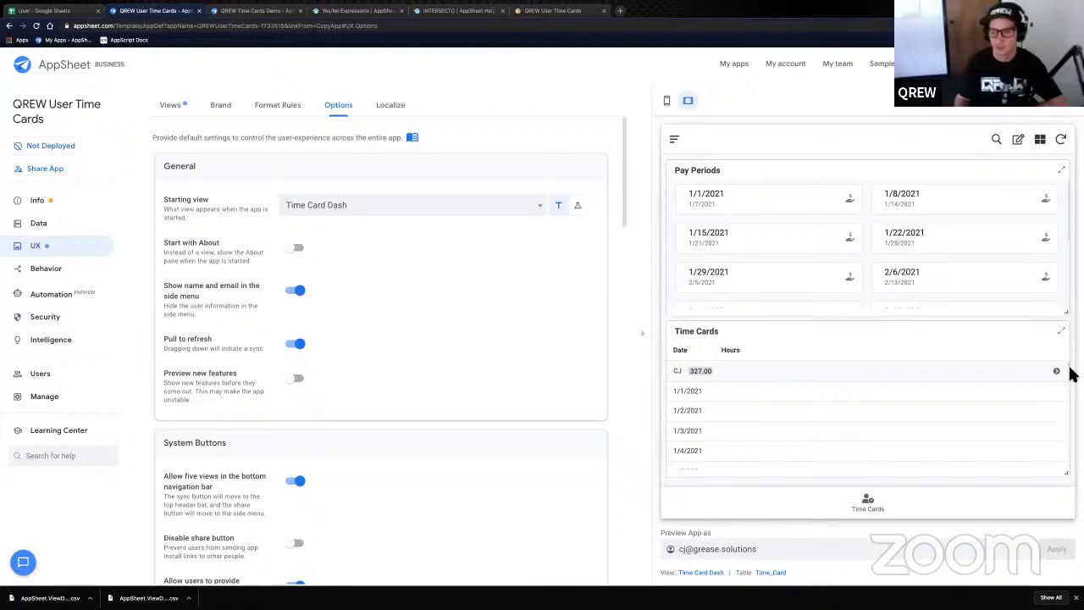
{"action": "left_click_drag", "start_coordinate": [1071, 369], "coordinate": [1069, 414]}
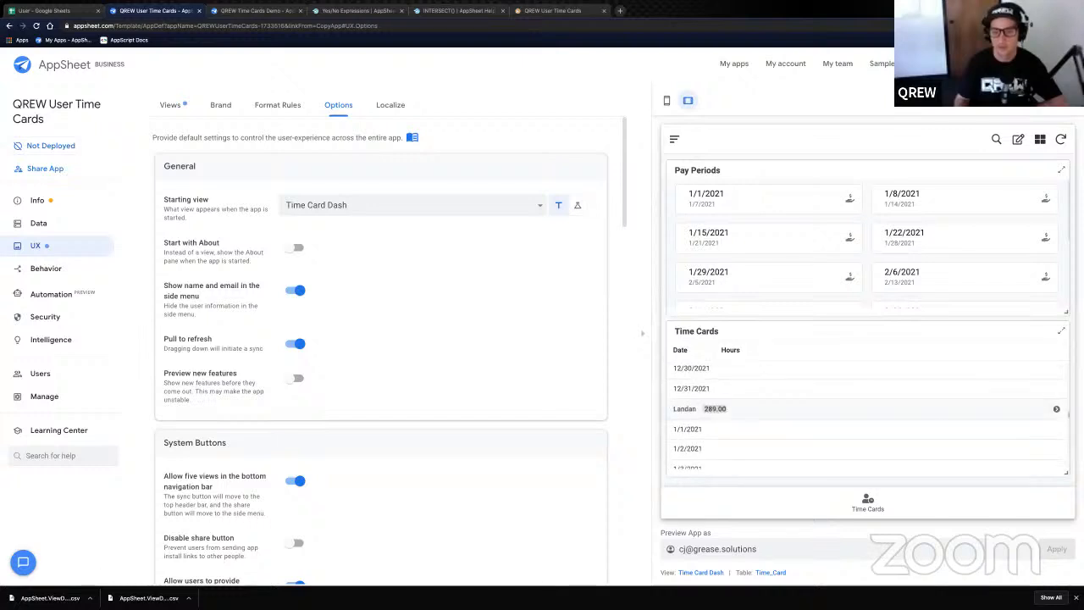
{"action": "scroll", "coordinate": [945, 427], "scroll_direction": "down", "scroll_amount": 2}
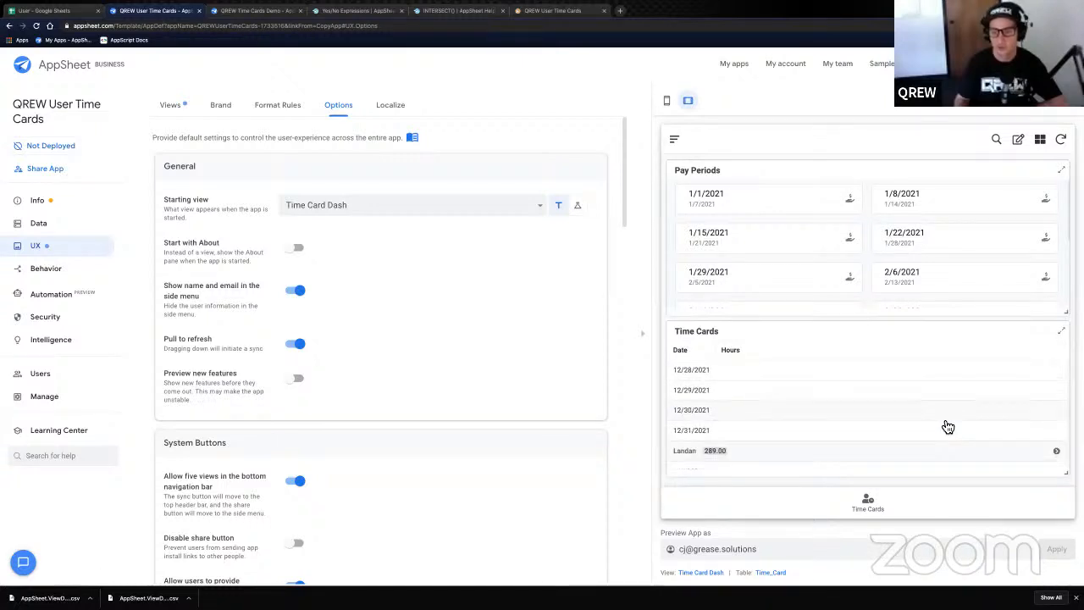
{"action": "scroll", "coordinate": [795, 449], "scroll_direction": "down", "scroll_amount": 1}
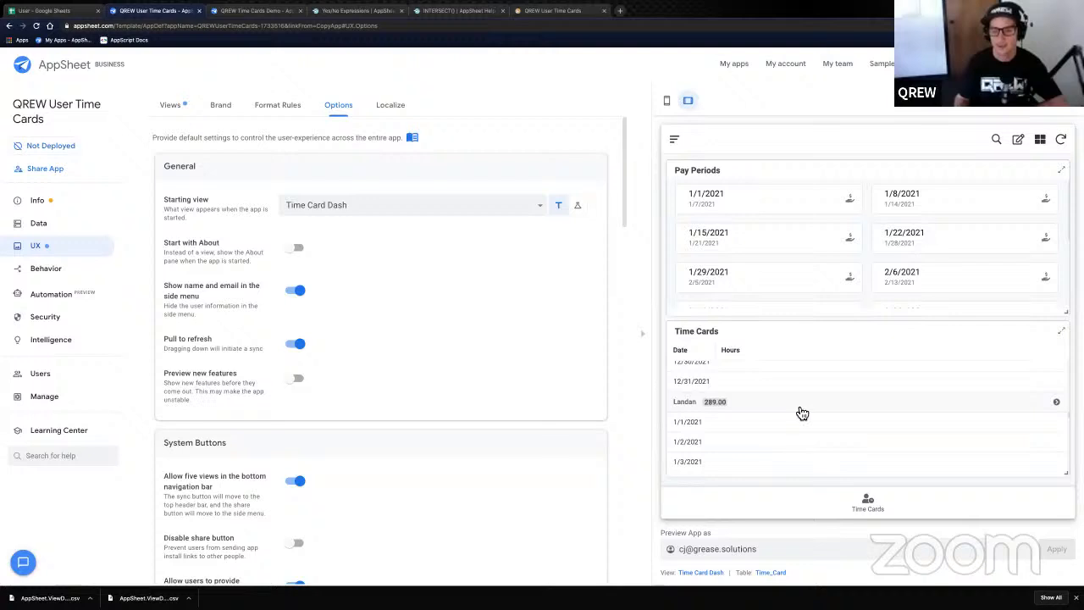
- Preview the app as the Non-Admin user so Time Cards shows only their rows
{"action": "double_click", "coordinate": [676, 549]}
{"action": "type", "text": "landan"}
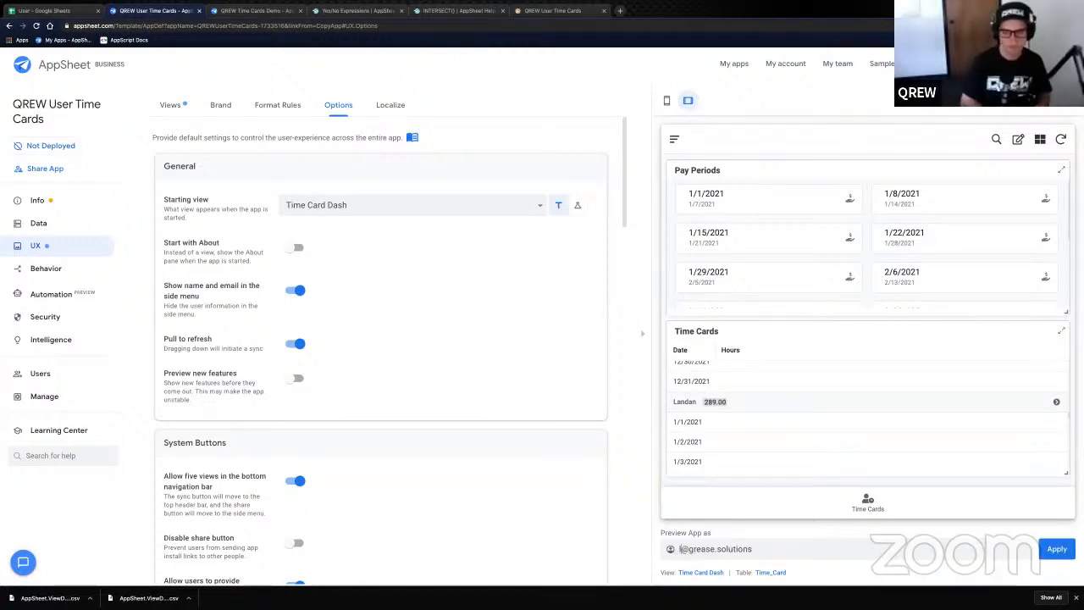
{"action": "left_click", "coordinate": [1050, 552]}
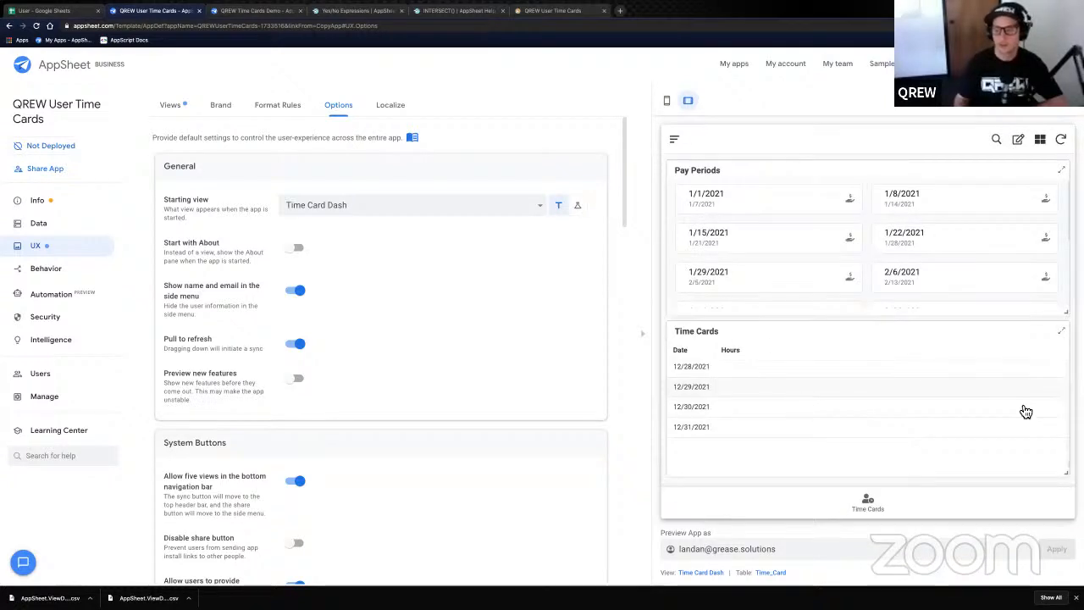
{"action": "scroll", "coordinate": [1032, 413], "scroll_direction": "up", "scroll_amount": 8}
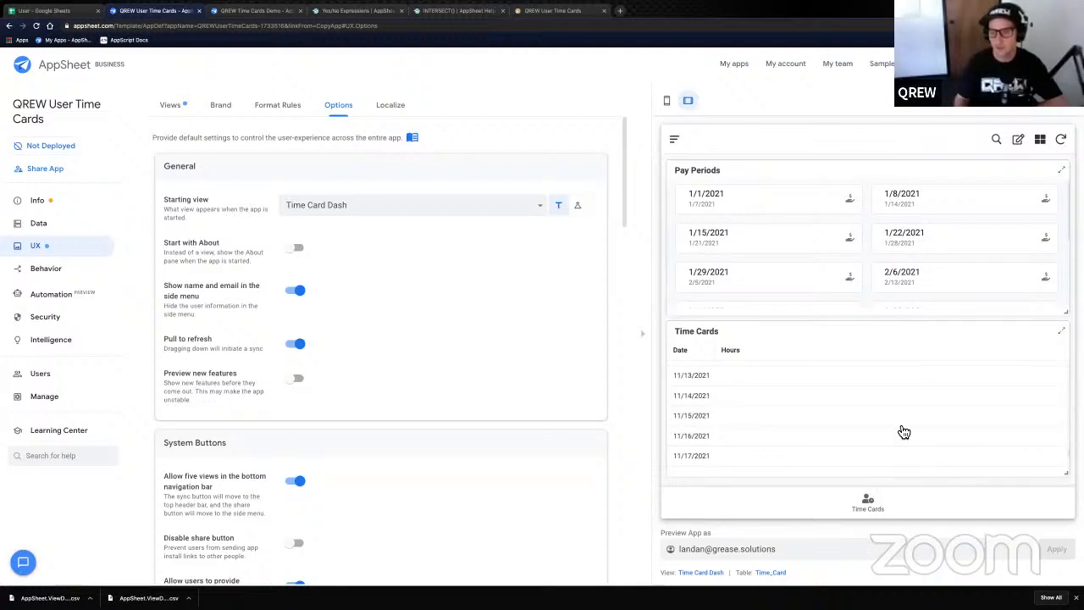
{"action": "scroll", "coordinate": [1021, 413], "scroll_direction": "up", "scroll_amount": 10}
{"action": "left_click_drag", "start_coordinate": [1069, 437], "coordinate": [1065, 351]}
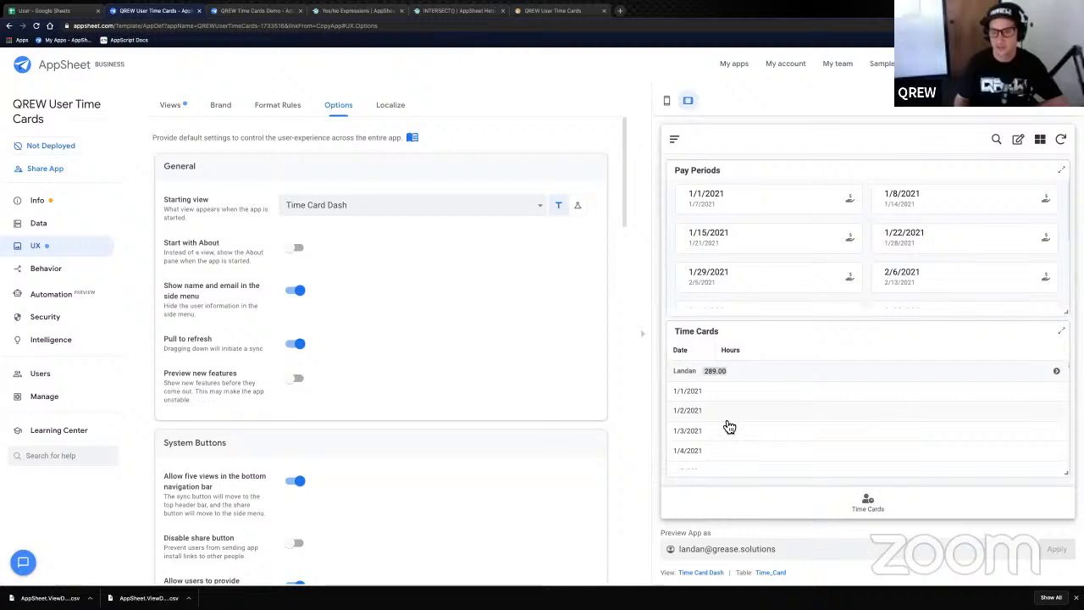
{"action": "scroll", "coordinate": [724, 423], "scroll_direction": "down", "scroll_amount": 3}
- Edit the hours for 1/30/2021 and save the time card
{"action": "left_click", "coordinate": [1017, 139]}
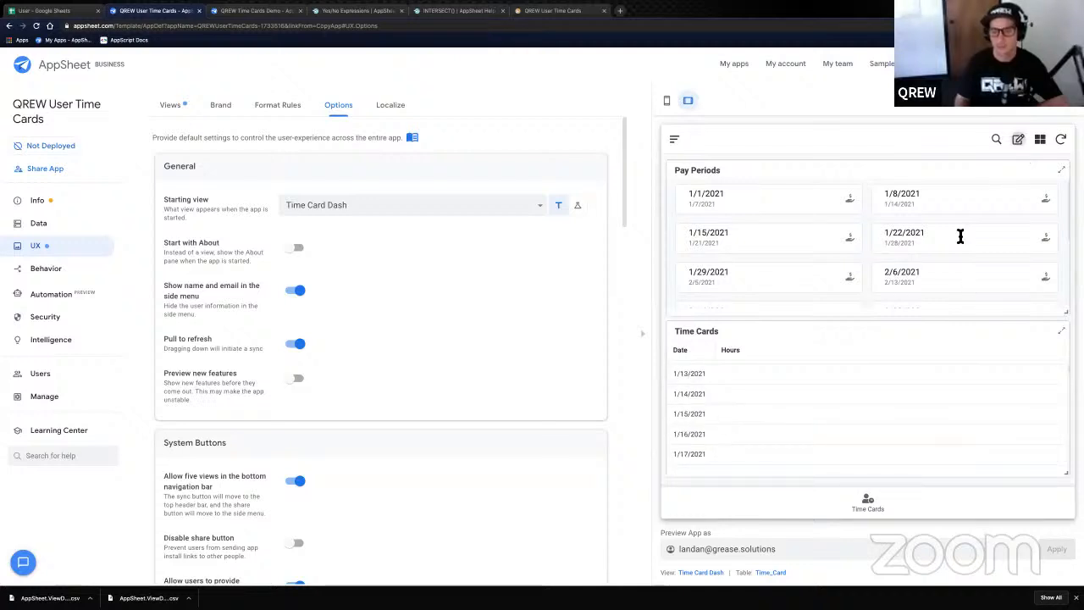
{"action": "scroll", "coordinate": [724, 428], "scroll_direction": "down", "scroll_amount": 3}
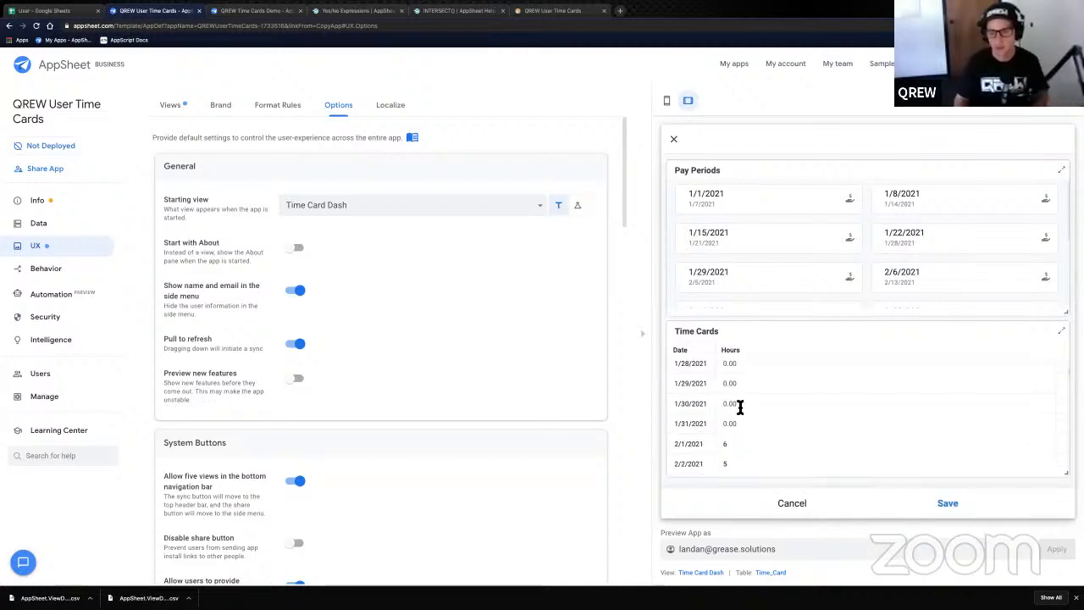
{"action": "left_click", "coordinate": [733, 404]}
{"action": "scroll", "coordinate": [737, 445], "scroll_direction": "down", "scroll_amount": 3}
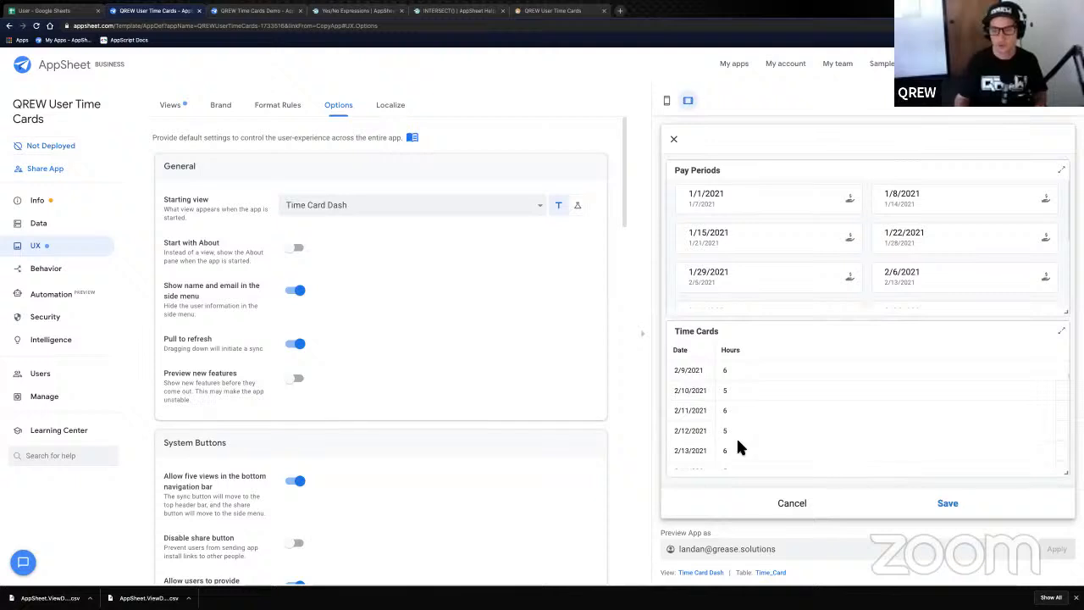
{"action": "scroll", "coordinate": [736, 436], "scroll_direction": "down", "scroll_amount": 5}
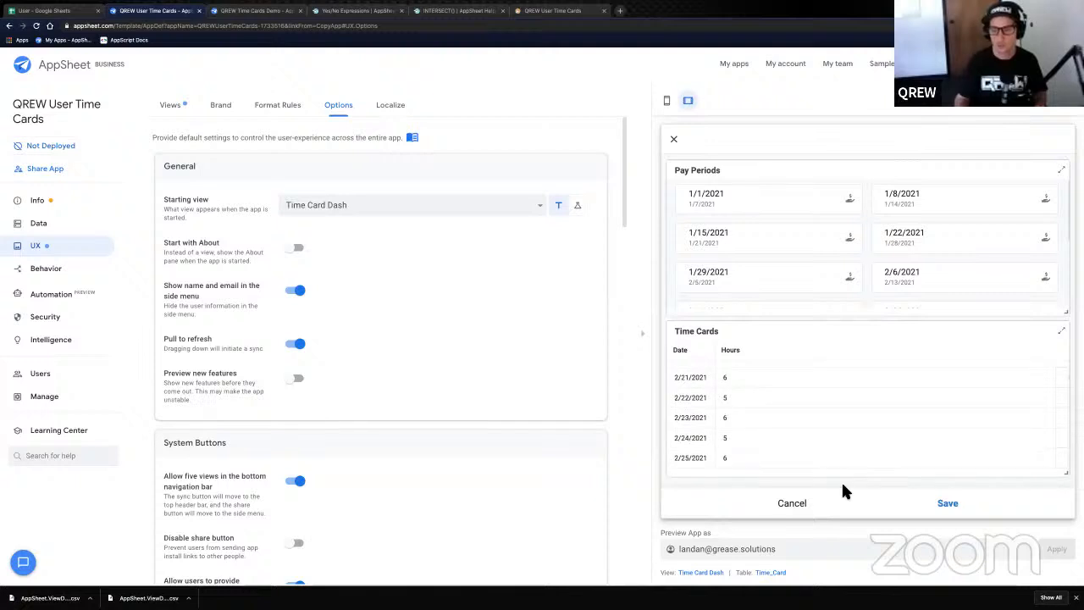
{"action": "left_click", "coordinate": [948, 506]}
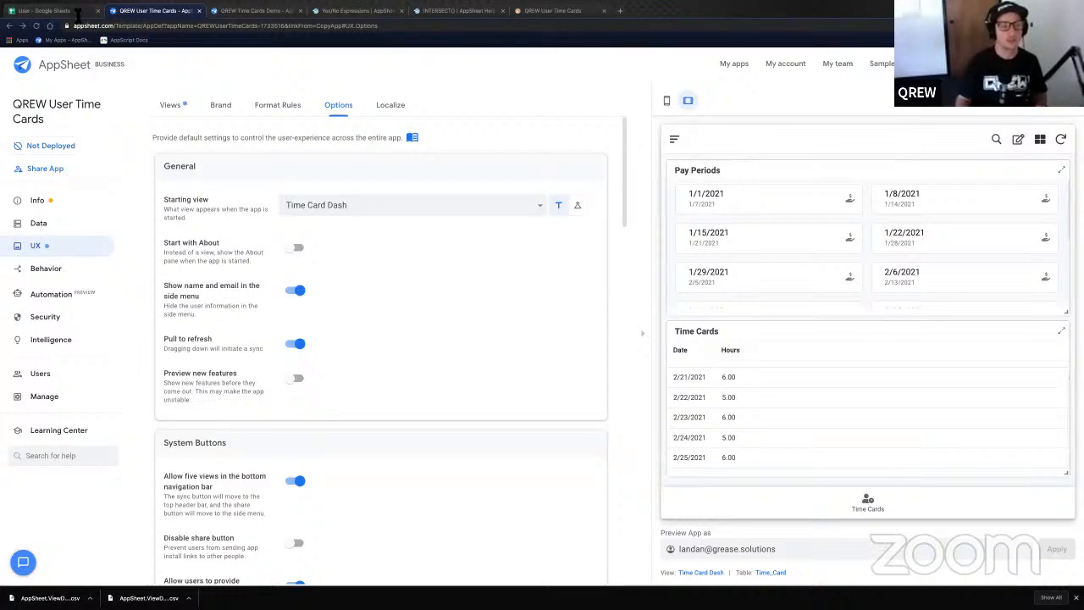
- Open the User sheet and apply a fill colour to cell C5
{"action": "left_click", "coordinate": [77, 11]}
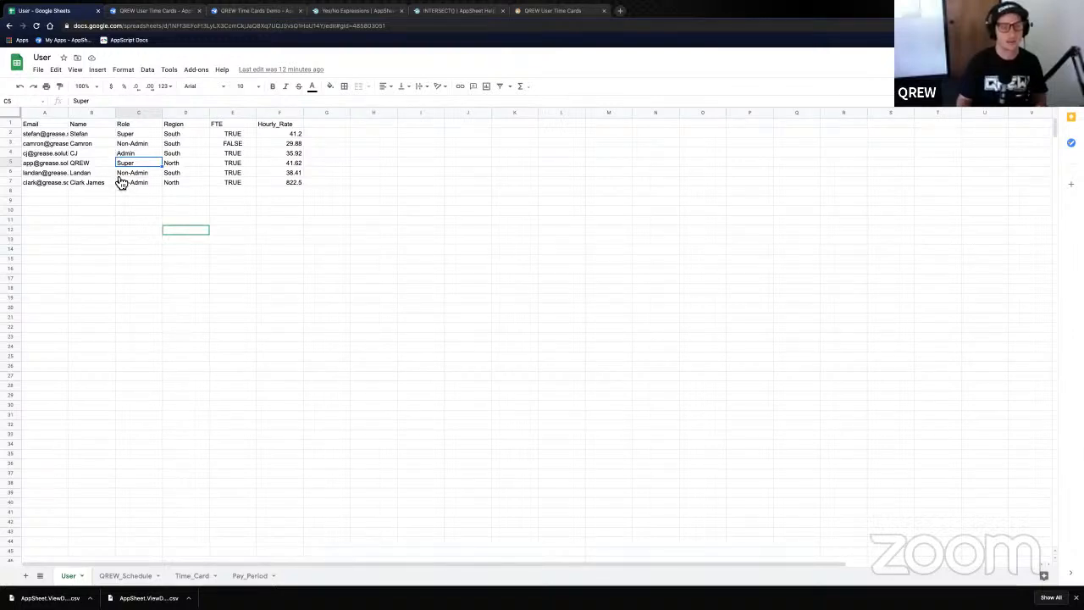
{"action": "left_click", "coordinate": [336, 90]}
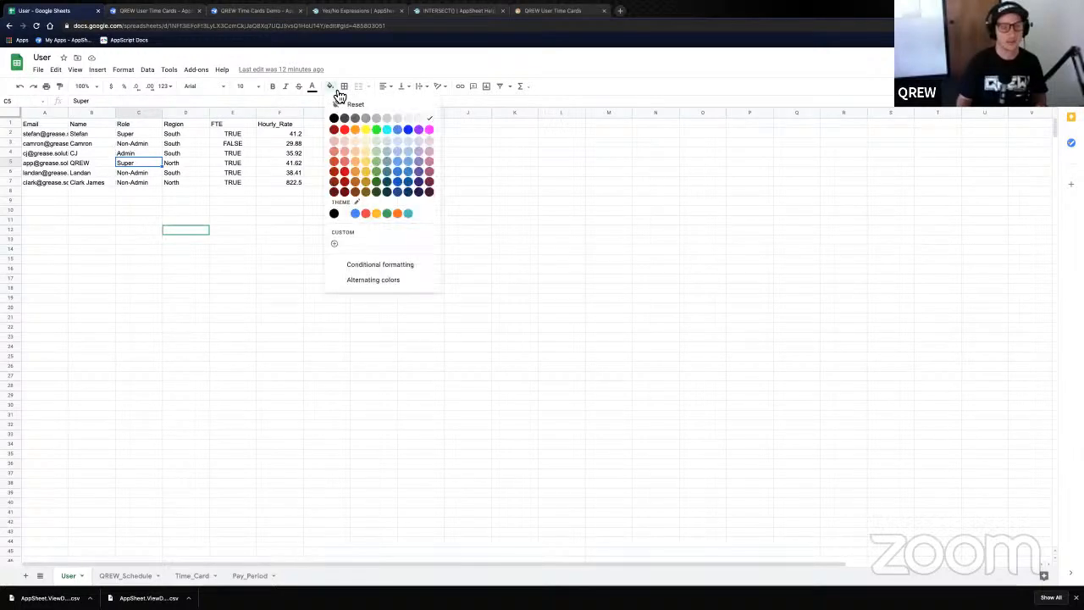
{"action": "left_click", "coordinate": [375, 139]}
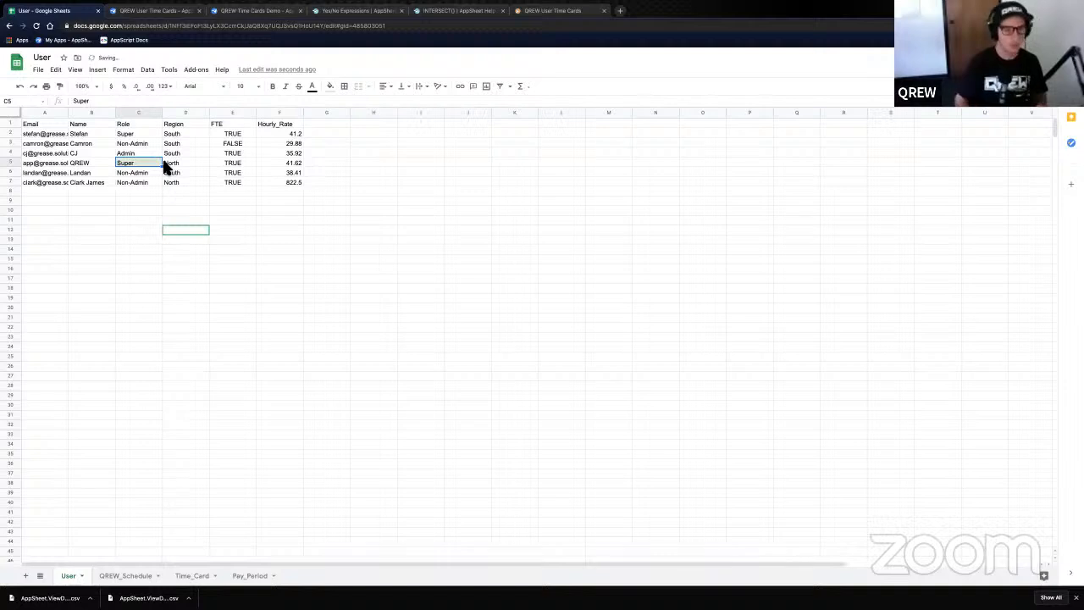
- Tint the Email column light green and widen it to show full addresses
{"action": "left_click", "coordinate": [45, 112]}
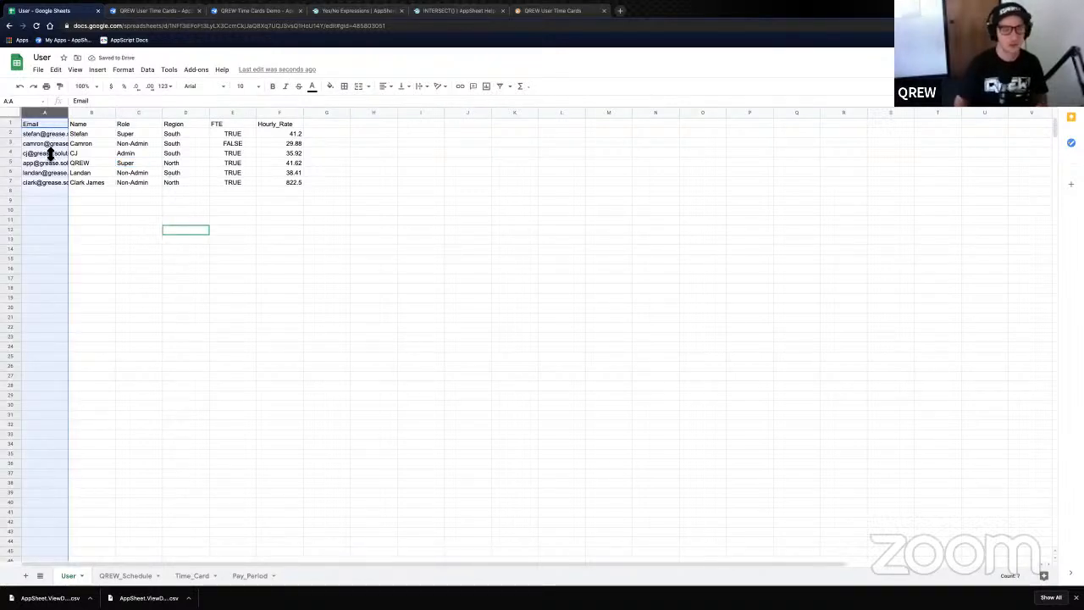
{"action": "left_click", "coordinate": [330, 86]}
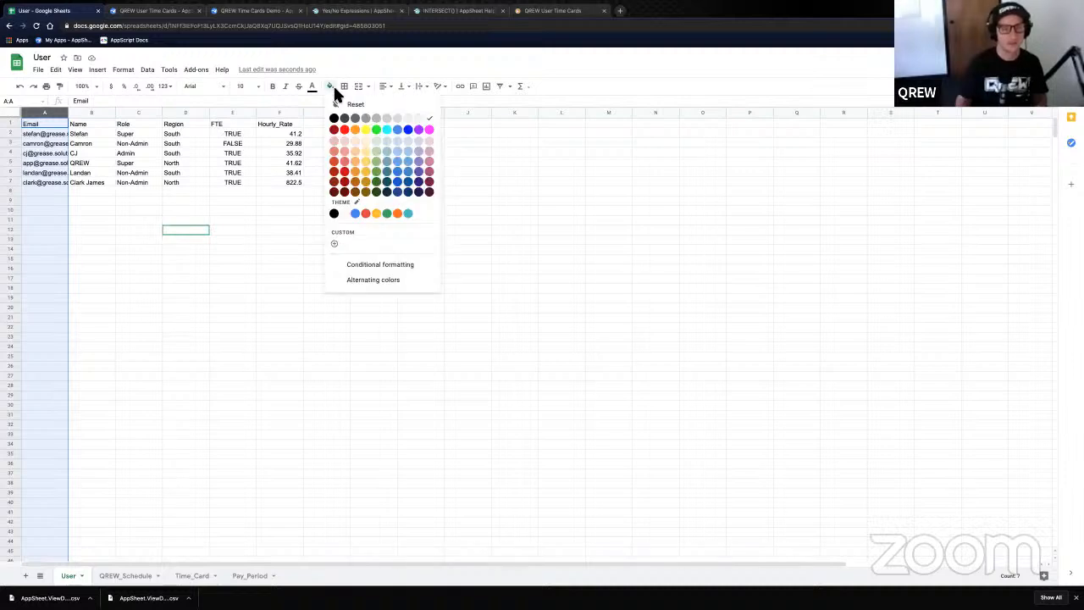
{"action": "left_click", "coordinate": [376, 140]}
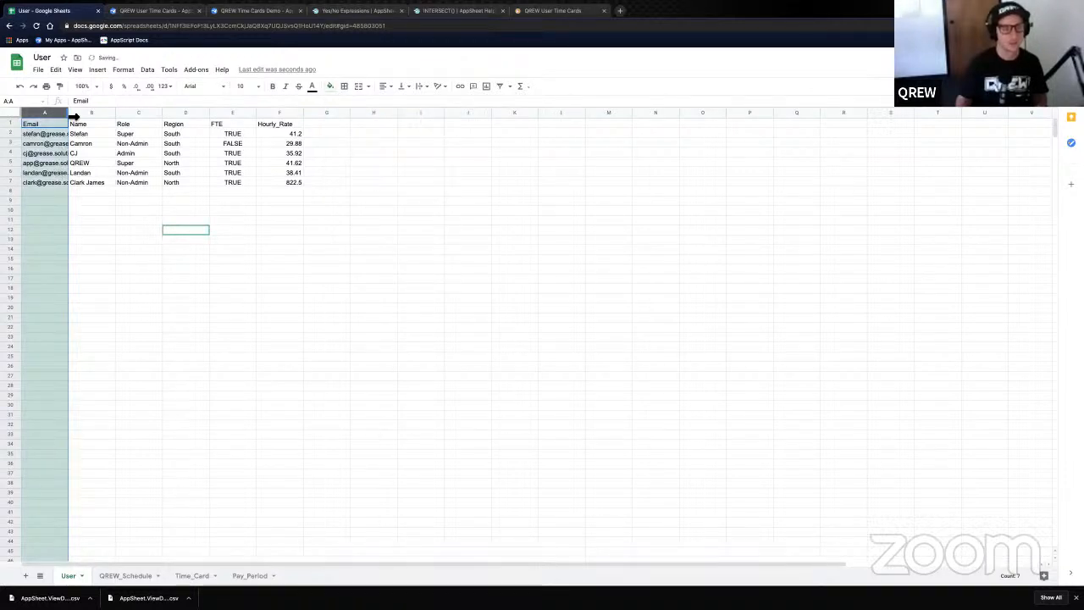
{"action": "left_click_drag", "start_coordinate": [69, 114], "coordinate": [105, 113]}
- Point out the Admin user's email in row 4 and the Non-Admin user's in row 3
{"action": "left_click", "coordinate": [85, 142]}
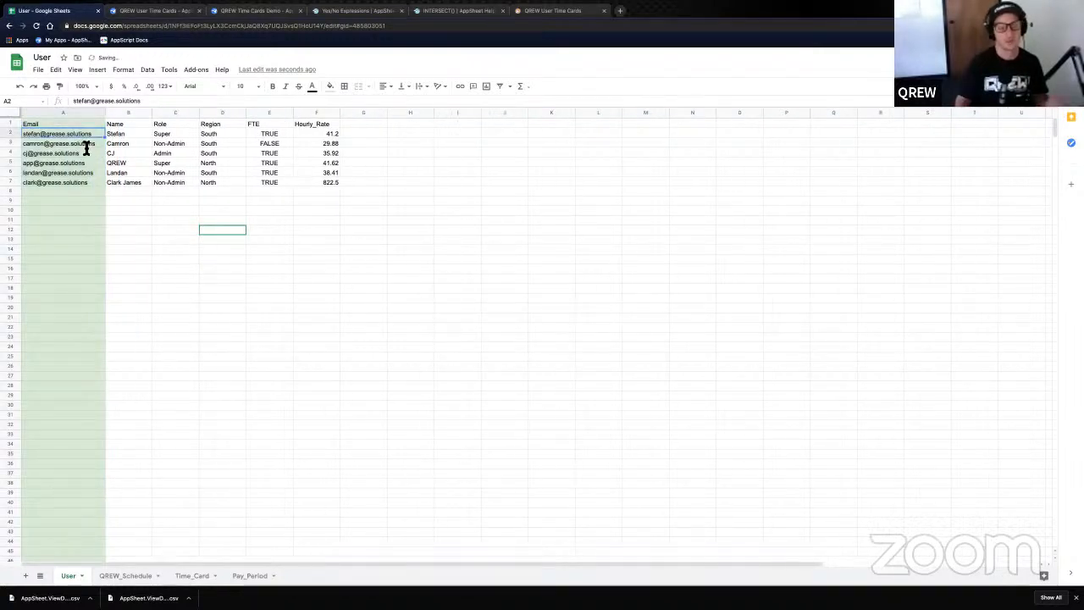
{"action": "left_click", "coordinate": [22, 152]}
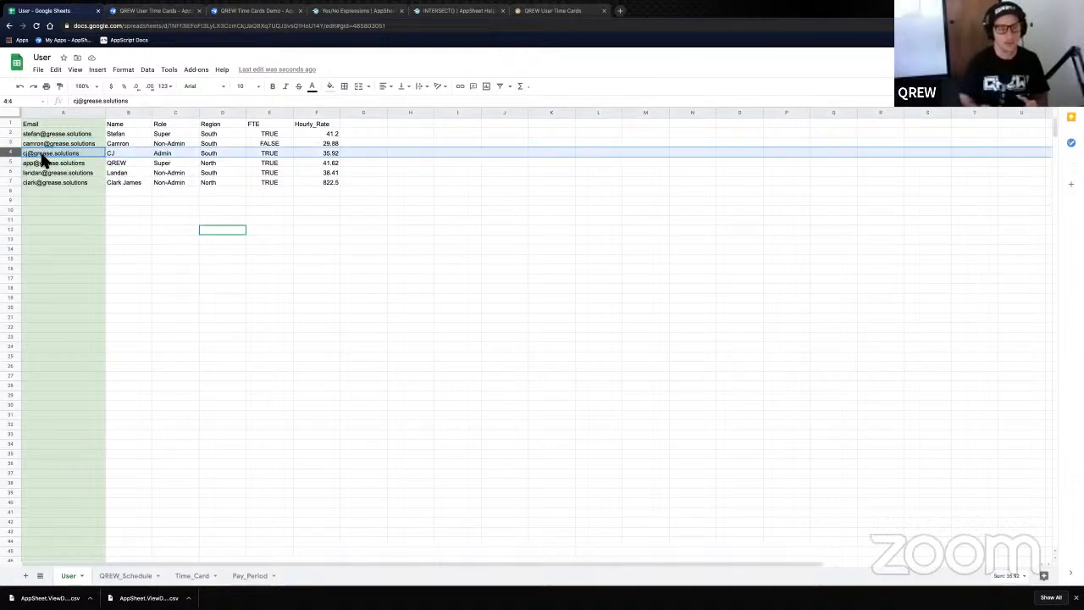
{"action": "mouse_move", "coordinate": [43, 161]}
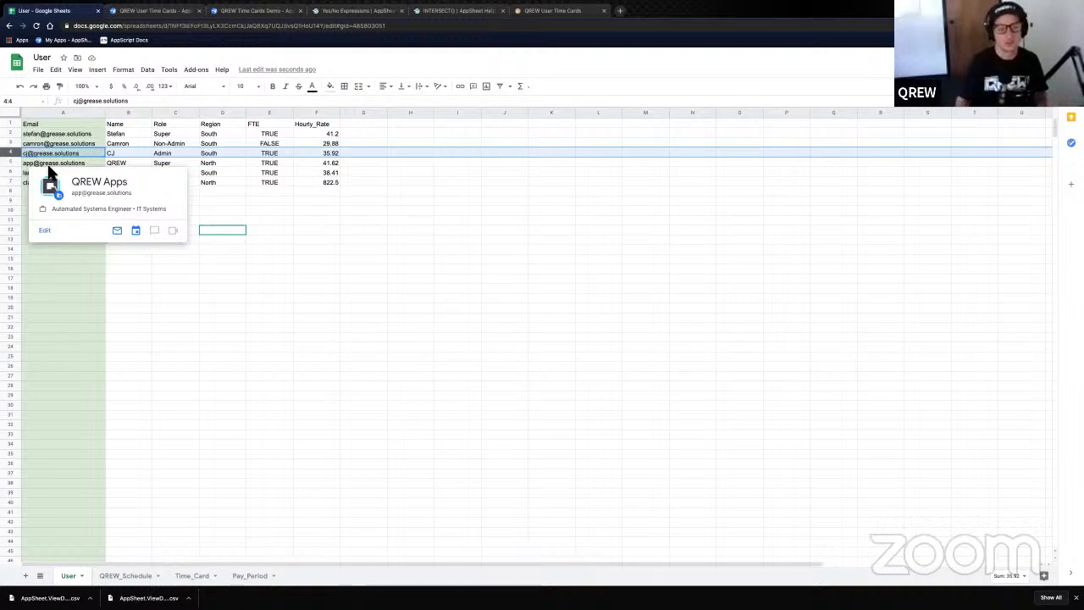
{"action": "left_click", "coordinate": [59, 152]}
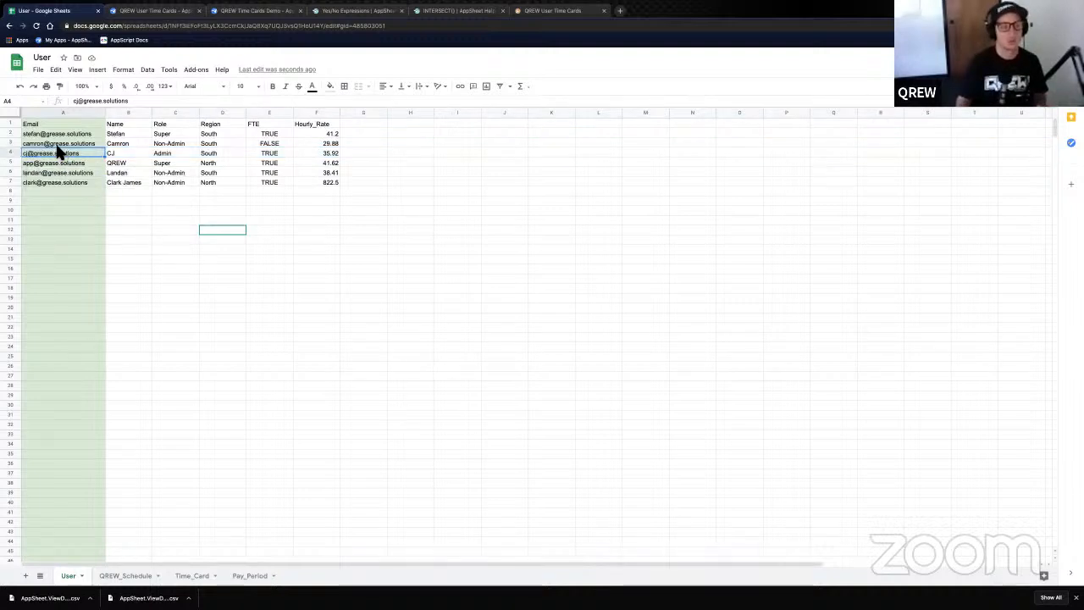
{"action": "left_click", "coordinate": [60, 143]}
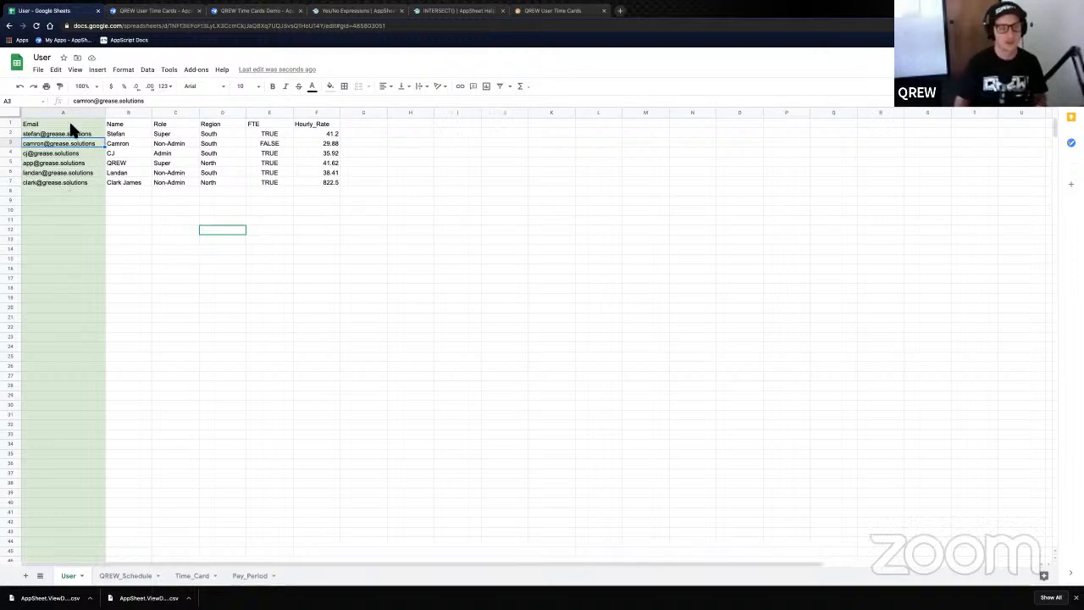
{"action": "left_click", "coordinate": [128, 113]}
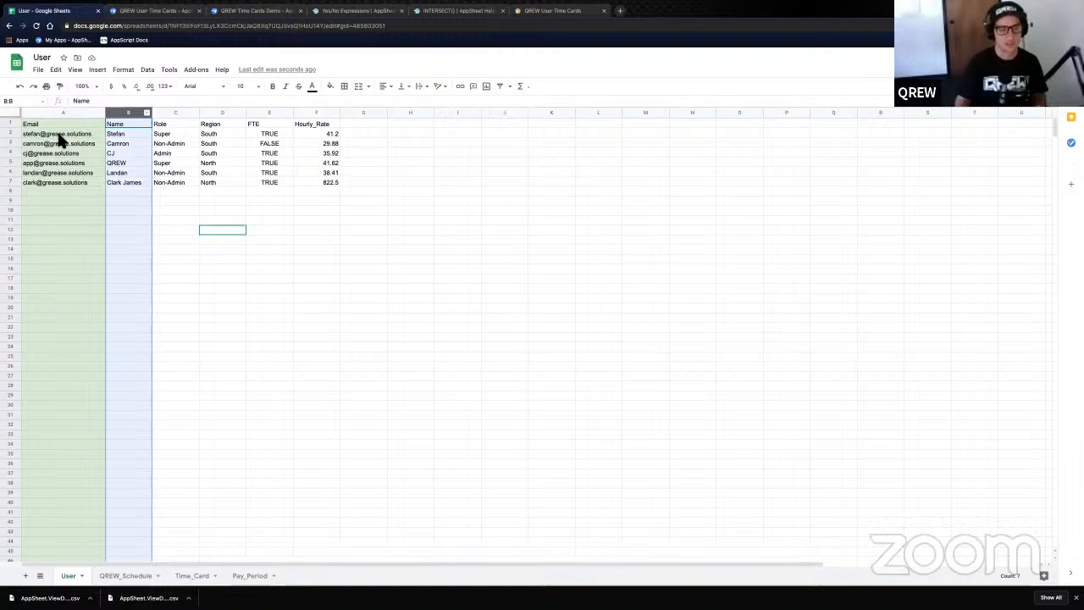
- Fill column C (Role) light green, then point out the Super role in C2 and Admin in C4
{"action": "mouse_move", "coordinate": [67, 138]}
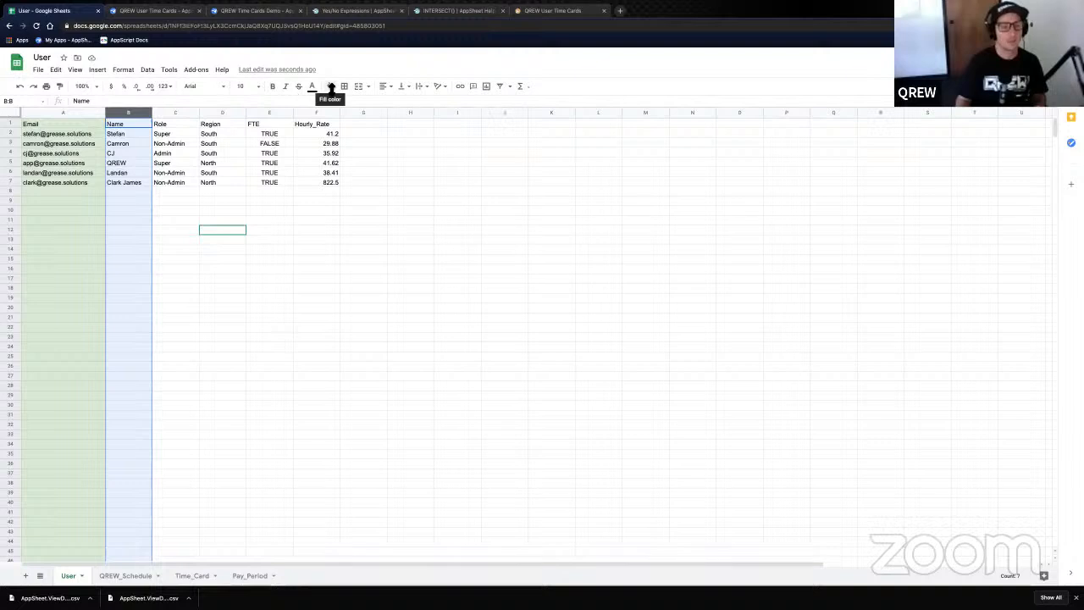
{"action": "left_click", "coordinate": [179, 112]}
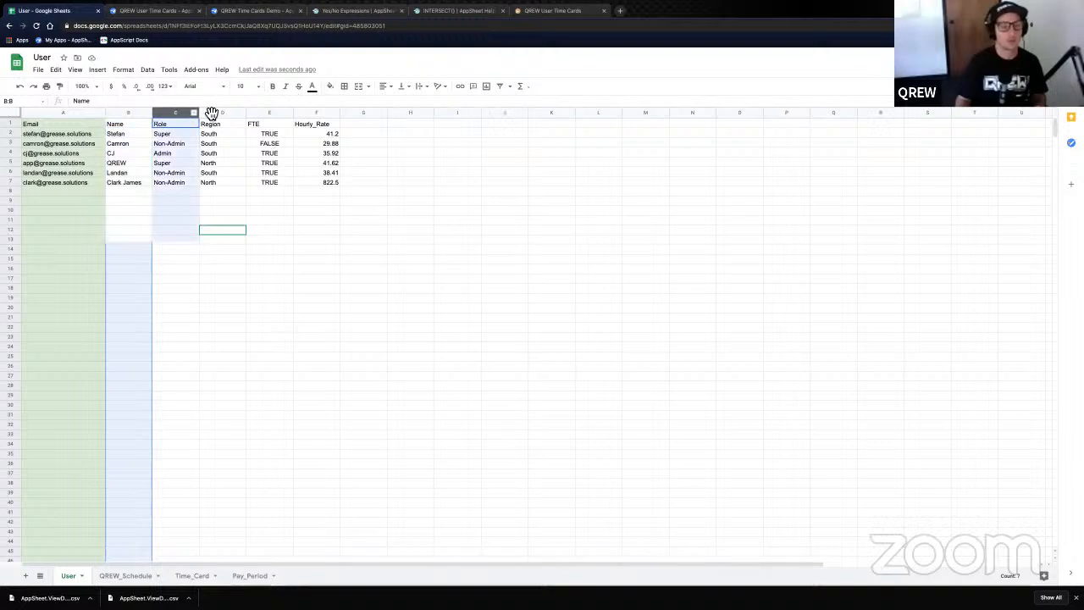
{"action": "left_click", "coordinate": [331, 89]}
{"action": "left_click", "coordinate": [375, 140]}
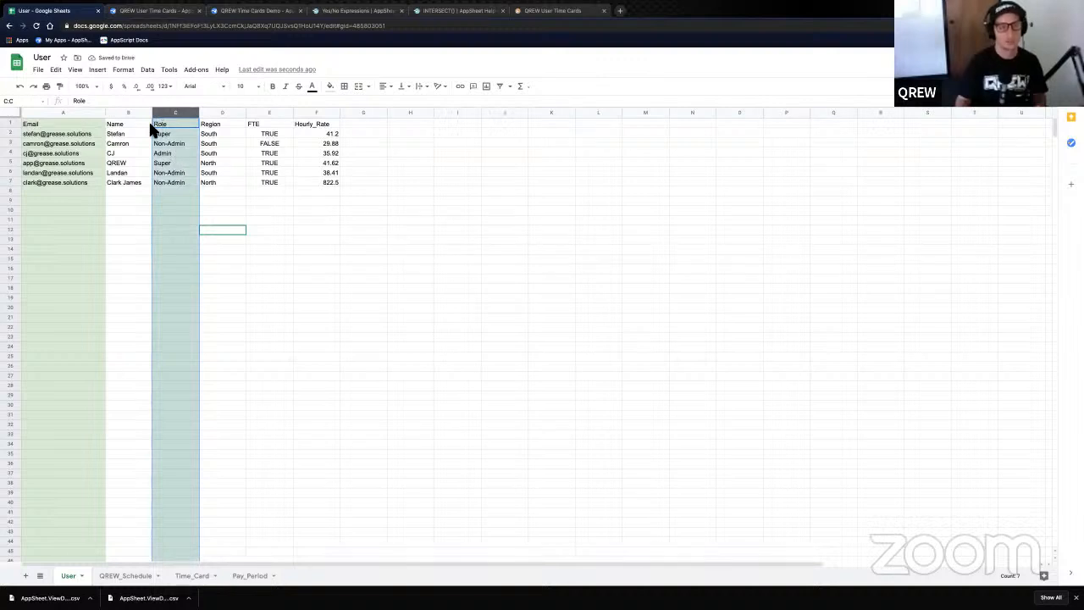
{"action": "left_click", "coordinate": [186, 135]}
{"action": "key", "text": "Down"}
{"action": "key", "text": "Down"}
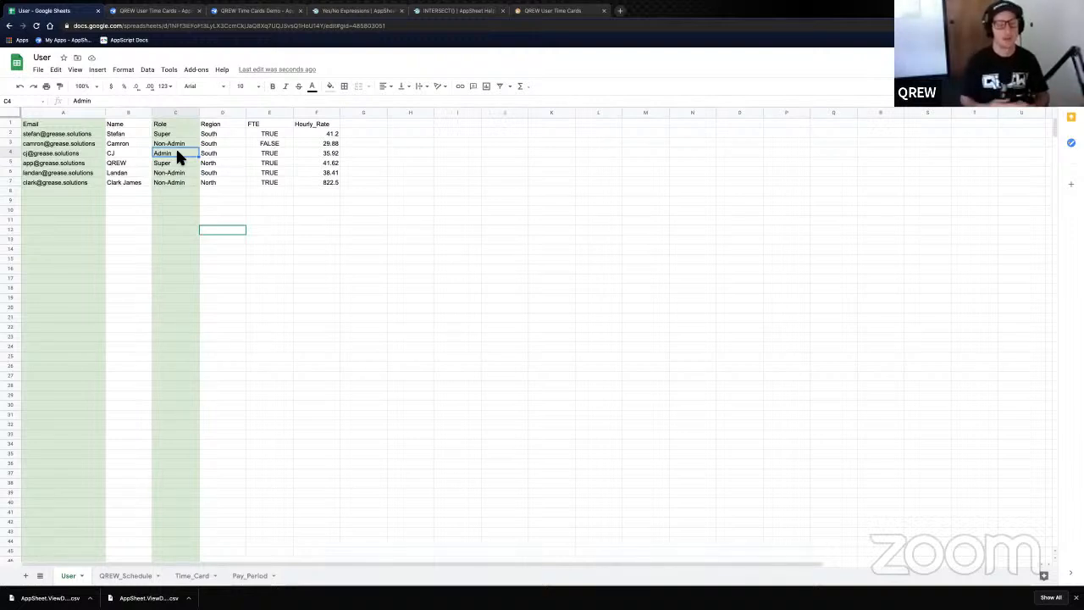
- Fill column D (Region) with light orange
{"action": "left_click", "coordinate": [220, 113]}
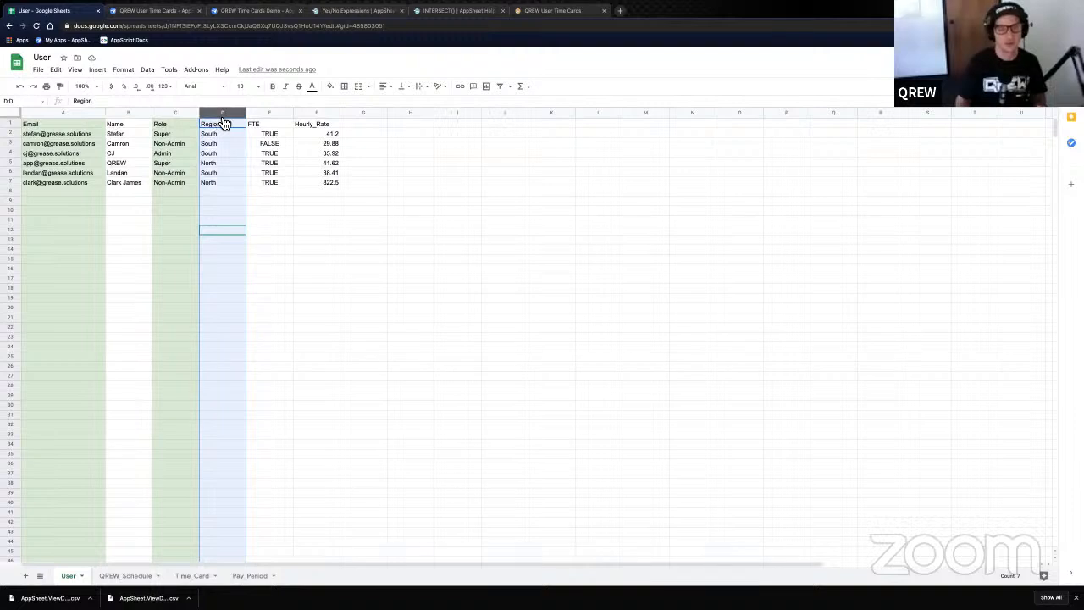
{"action": "left_click", "coordinate": [331, 88]}
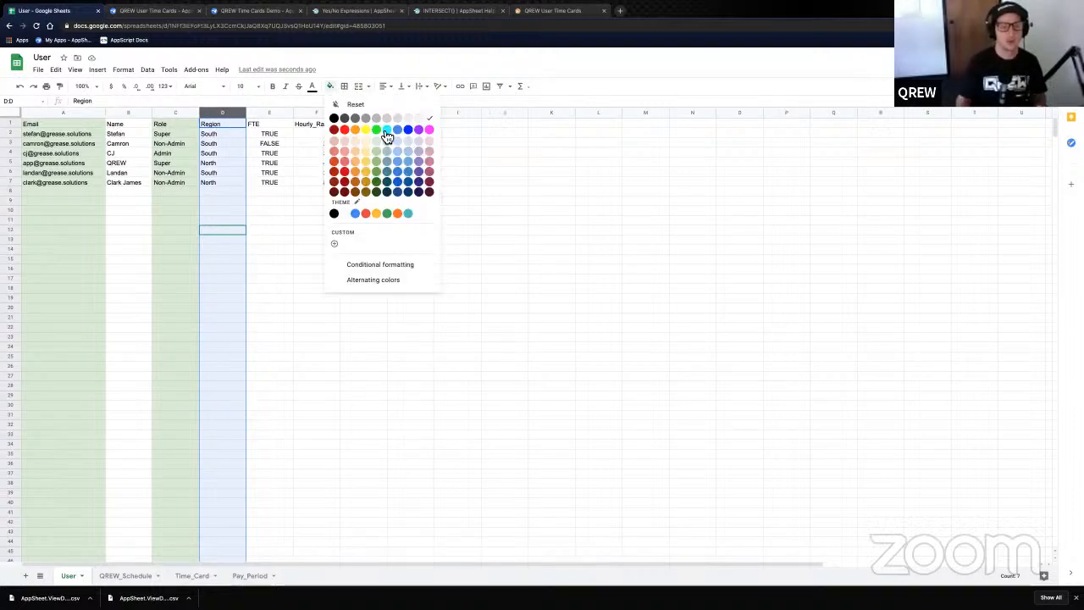
{"action": "left_click", "coordinate": [357, 140]}
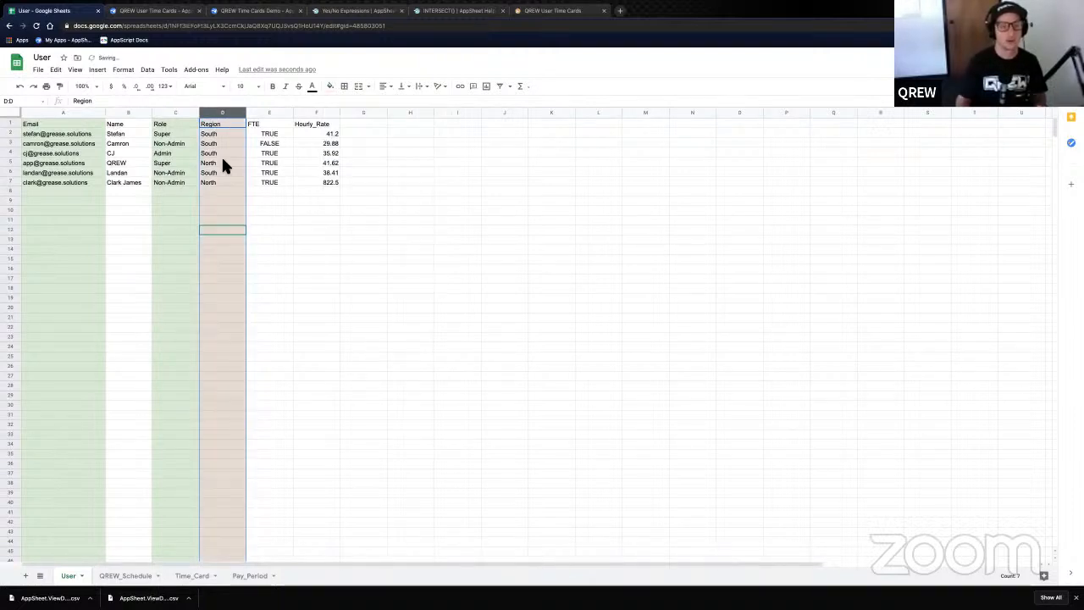
- Select the Role values and Region header, pointing out the North region in D5
{"action": "left_click", "coordinate": [221, 160]}
{"action": "left_click_drag", "start_coordinate": [178, 123], "coordinate": [181, 180]}
{"action": "left_click", "coordinate": [226, 135]}
{"action": "left_click_drag", "start_coordinate": [178, 123], "coordinate": [221, 182]}
{"action": "left_click", "coordinate": [220, 125]}
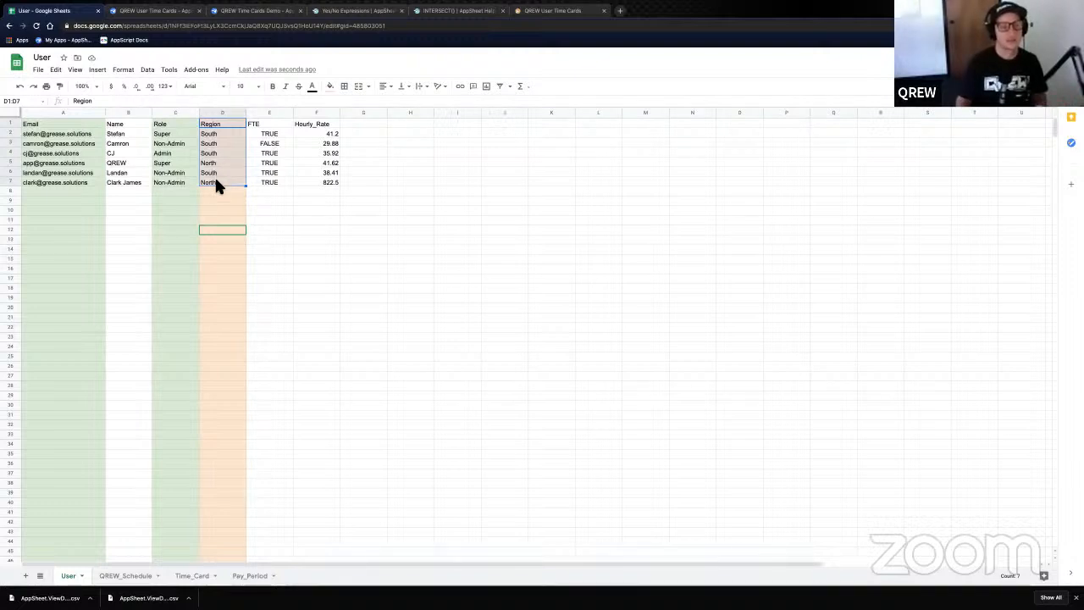
{"action": "left_click", "coordinate": [220, 162]}
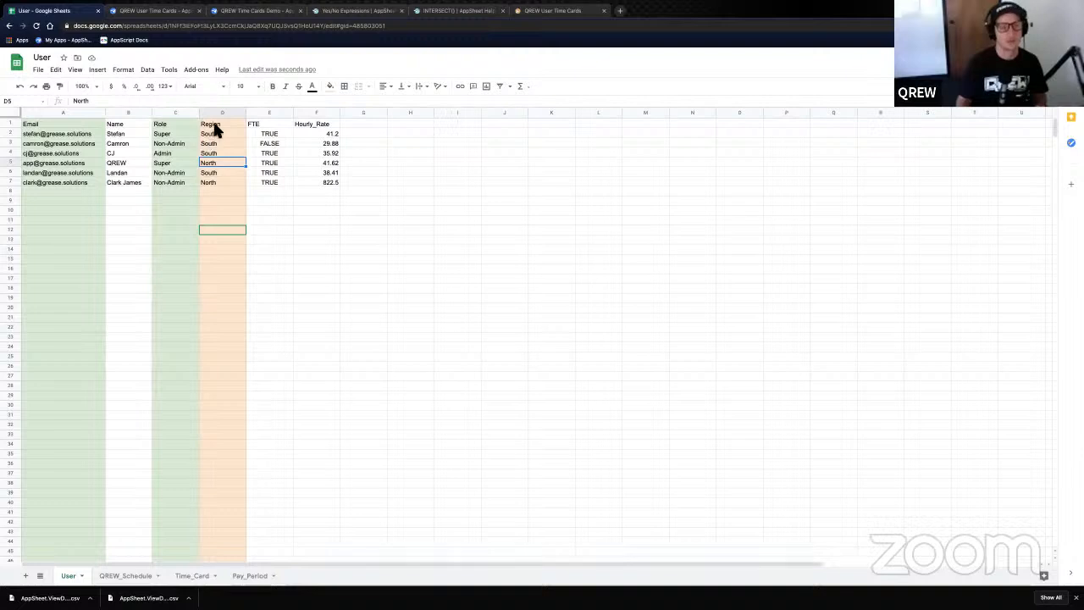
{"action": "left_click", "coordinate": [175, 153]}
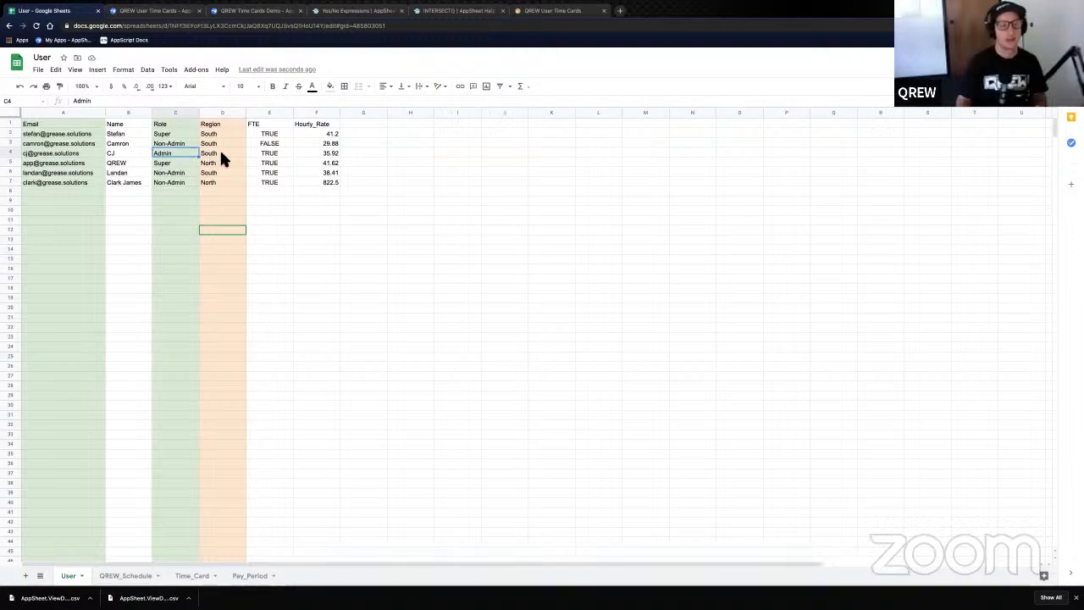
{"action": "left_click", "coordinate": [222, 158]}
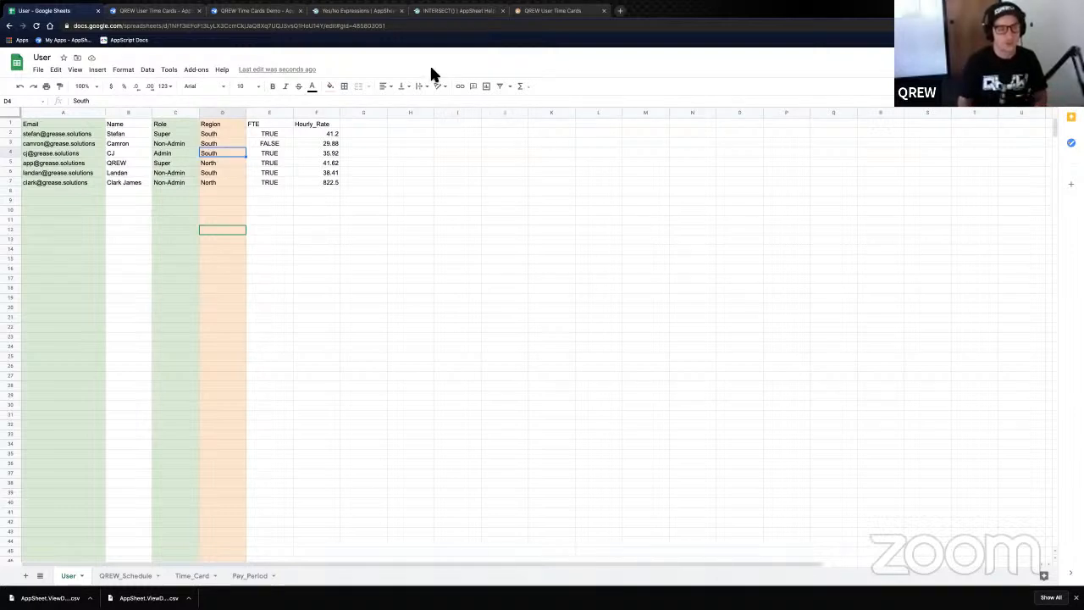
{"action": "left_click", "coordinate": [55, 156]}
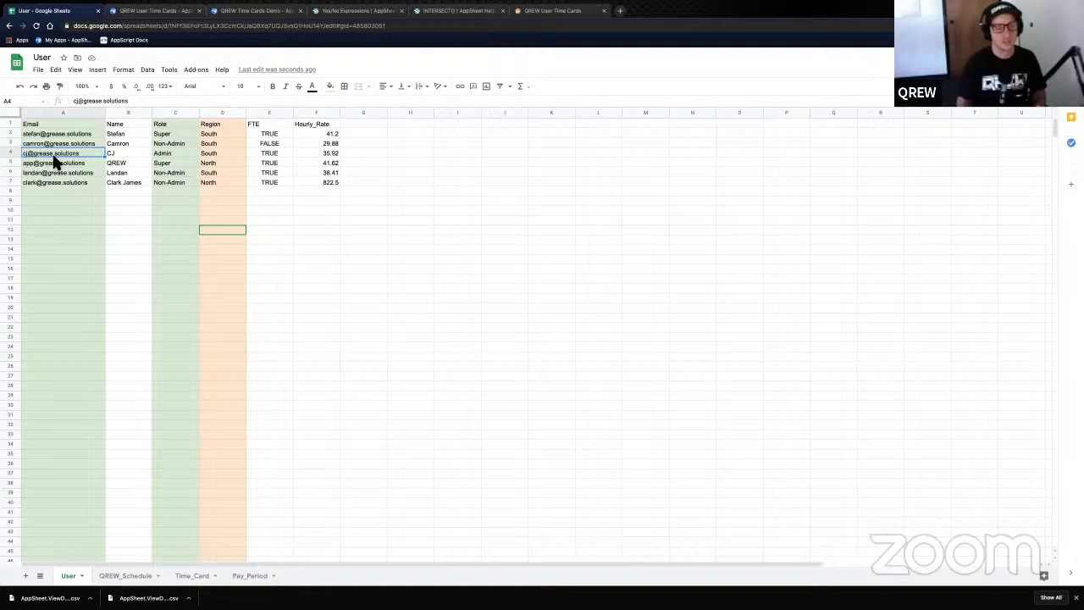
{"action": "left_click", "coordinate": [176, 153]}
{"action": "left_click", "coordinate": [208, 153]}
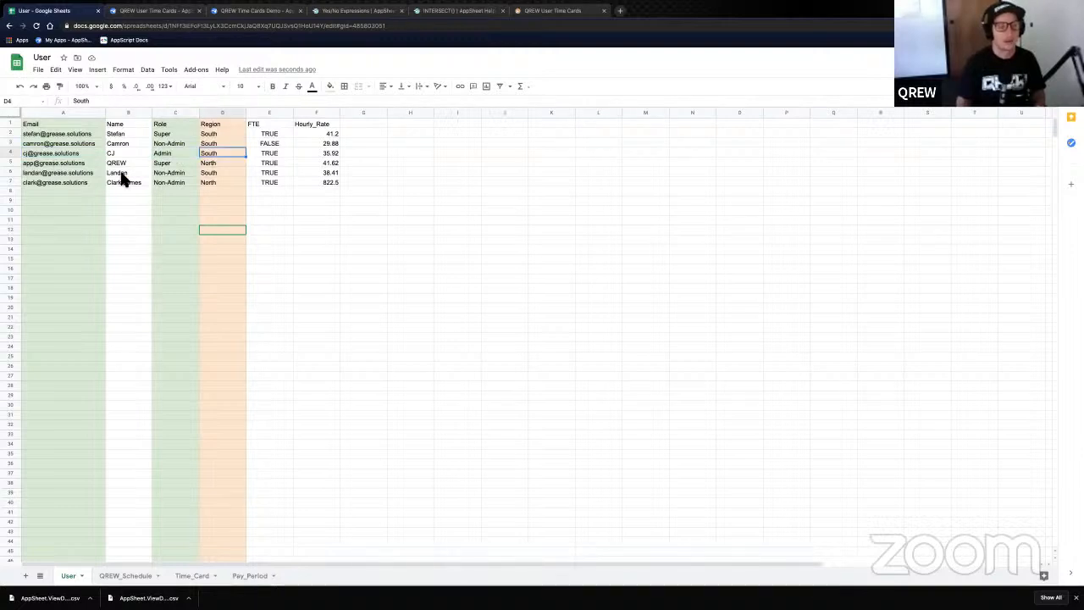
{"action": "left_click", "coordinate": [179, 174]}
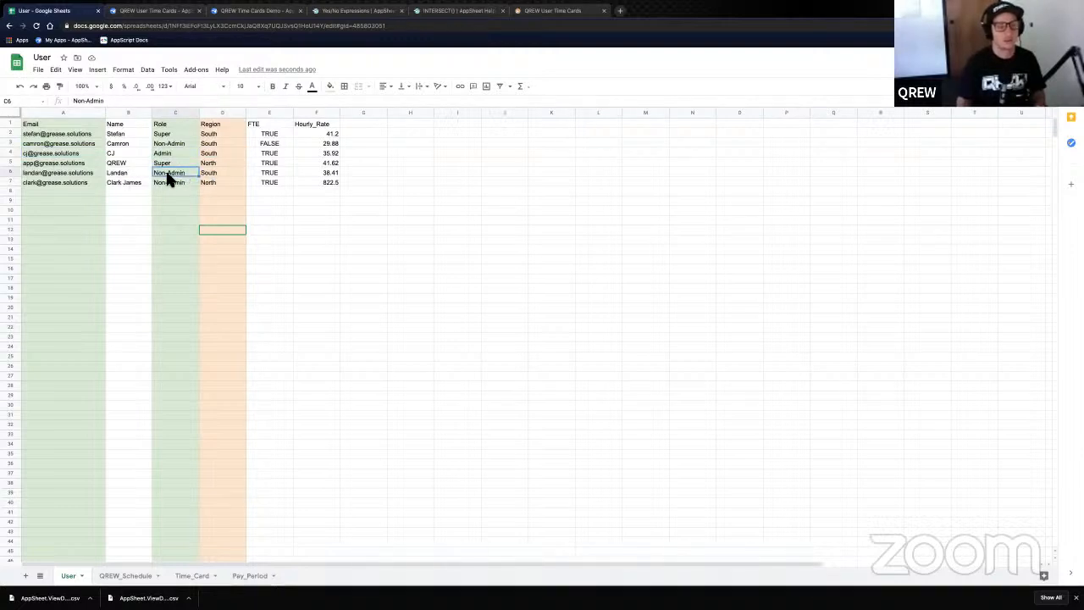
{"action": "key", "text": "Right"}
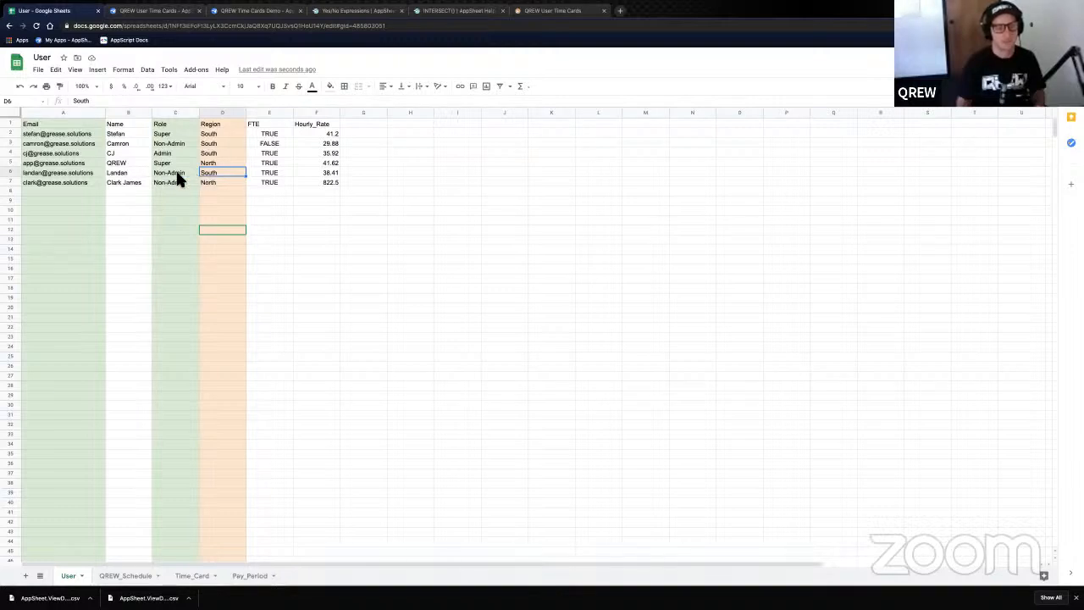
{"action": "left_click", "coordinate": [173, 175]}
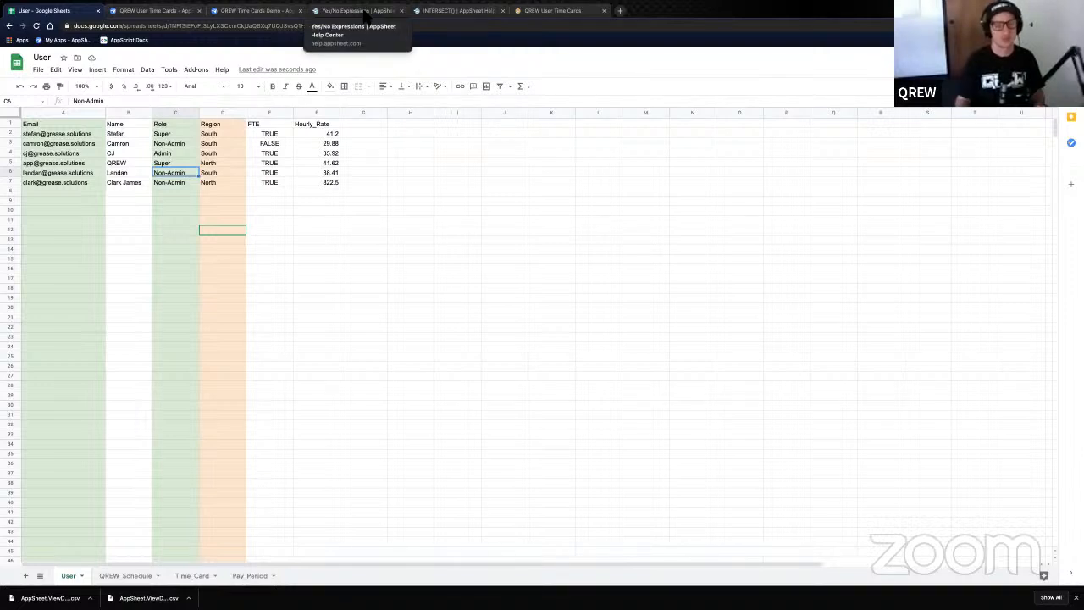
- Highlight the Yes/No Expressions article title and scroll down to the Comparison Operators section
{"action": "left_click", "coordinate": [356, 11]}
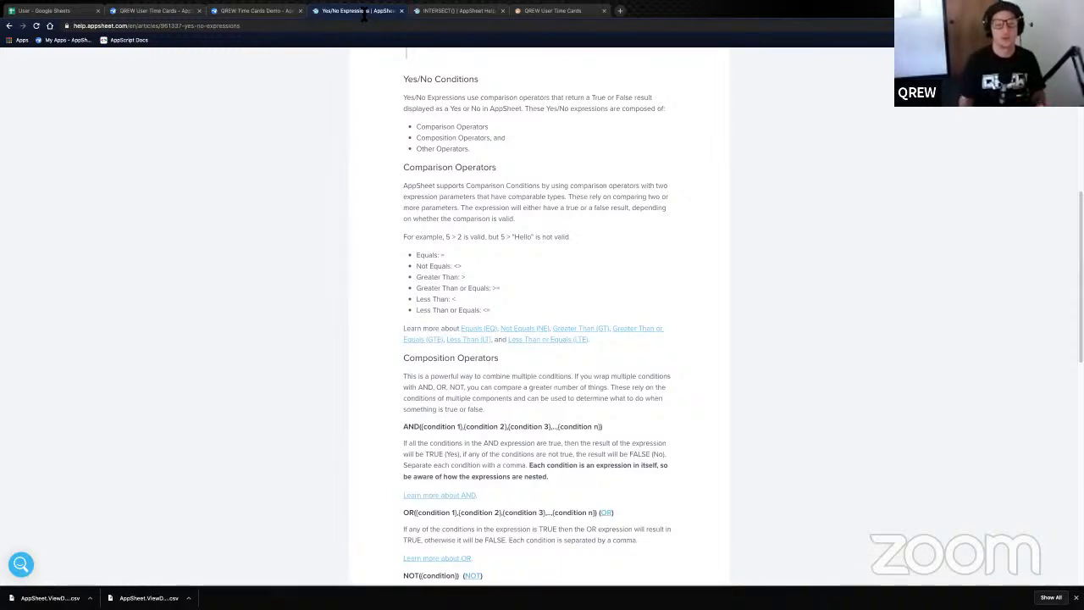
{"action": "scroll", "coordinate": [414, 144], "scroll_direction": "up", "scroll_amount": 1}
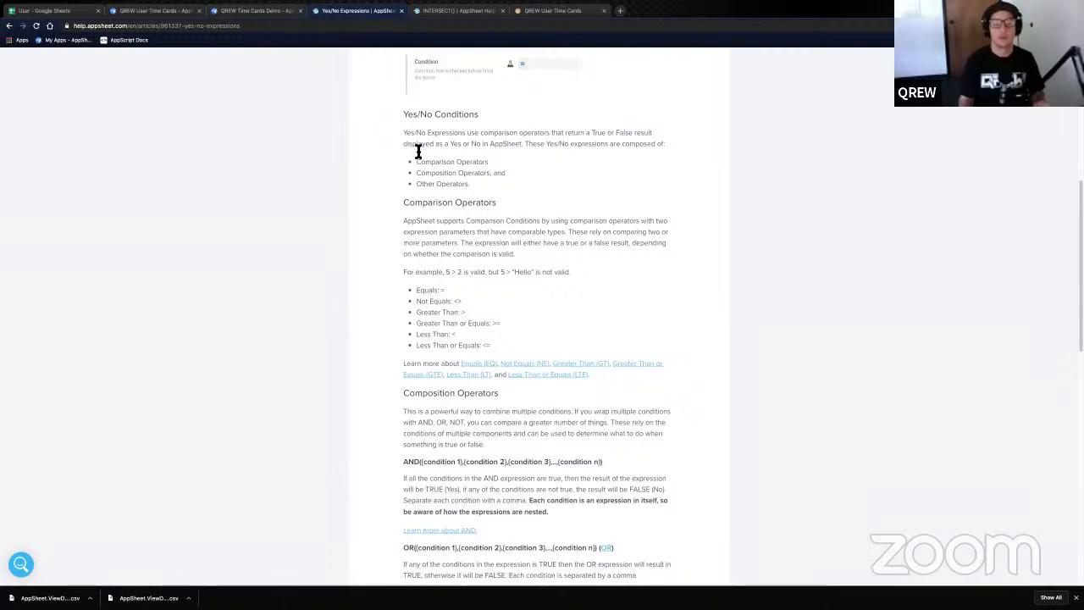
{"action": "scroll", "coordinate": [431, 161], "scroll_direction": "up", "scroll_amount": 5}
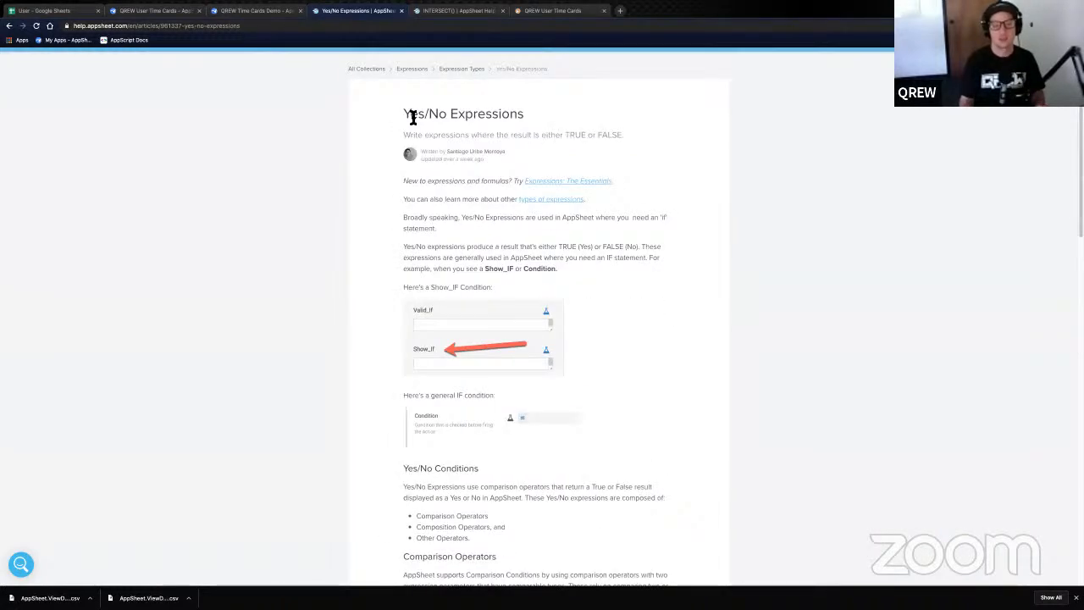
{"action": "left_click_drag", "start_coordinate": [410, 114], "coordinate": [523, 114]}
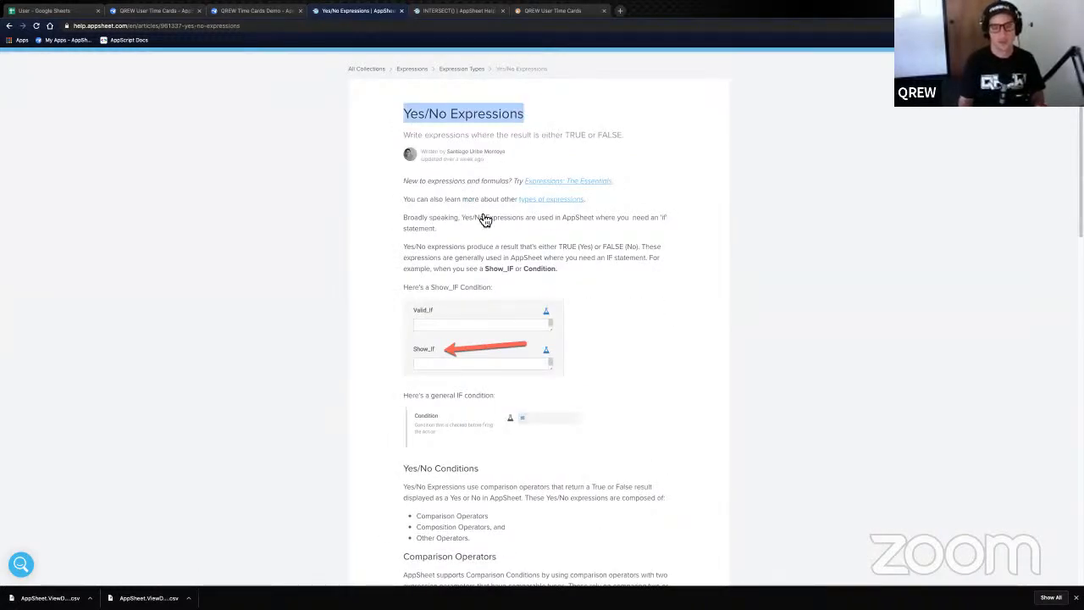
{"action": "scroll", "coordinate": [474, 212], "scroll_direction": "down", "scroll_amount": 3}
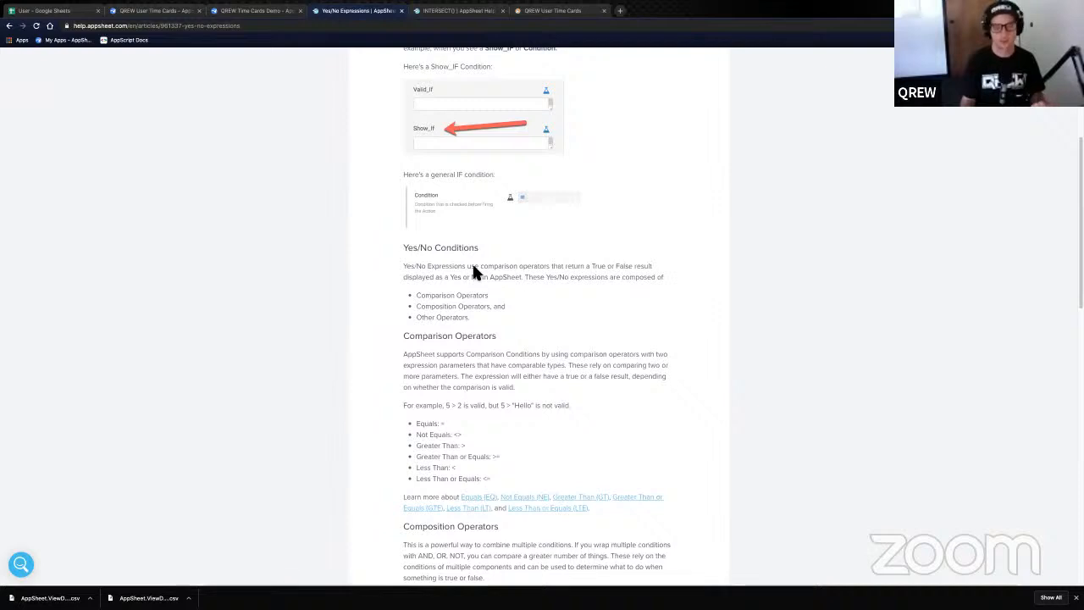
{"action": "scroll", "coordinate": [474, 271], "scroll_direction": "down", "scroll_amount": 1}
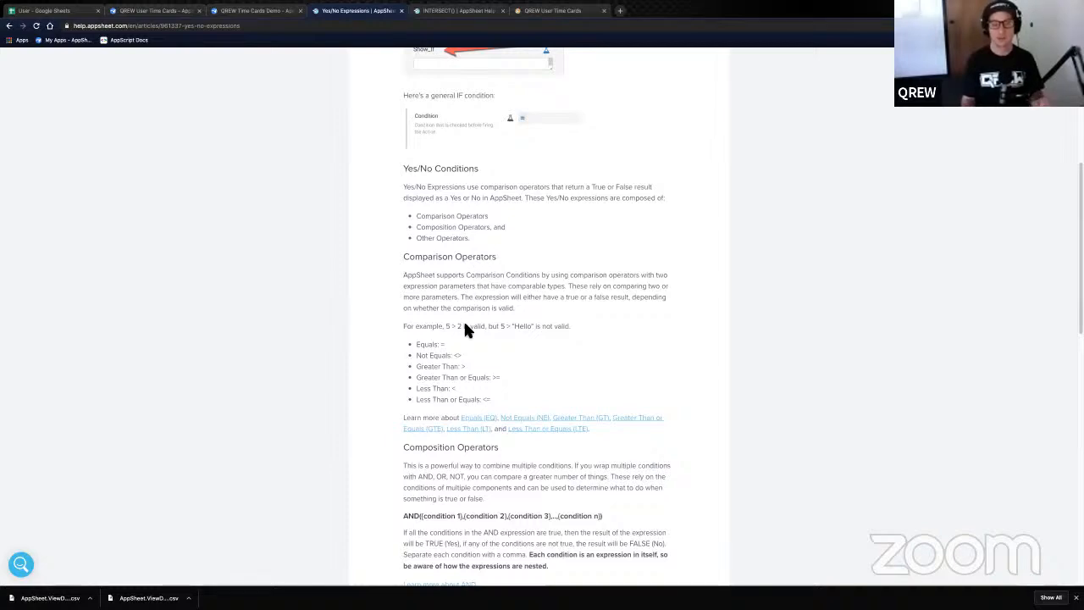
{"action": "scroll", "coordinate": [463, 319], "scroll_direction": "down", "scroll_amount": 2}
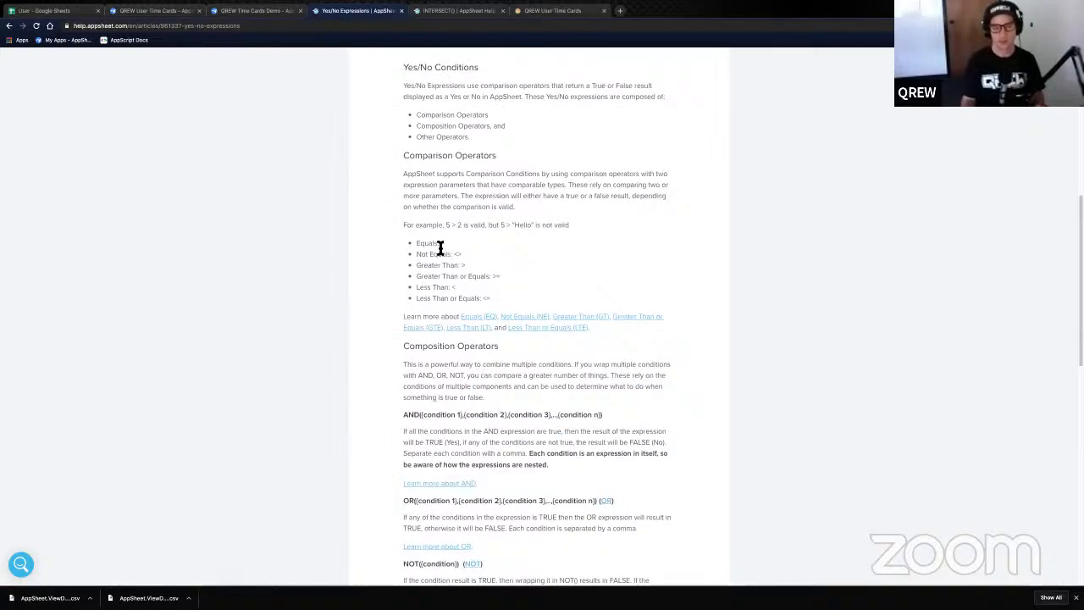
{"action": "double_click", "coordinate": [442, 244]}
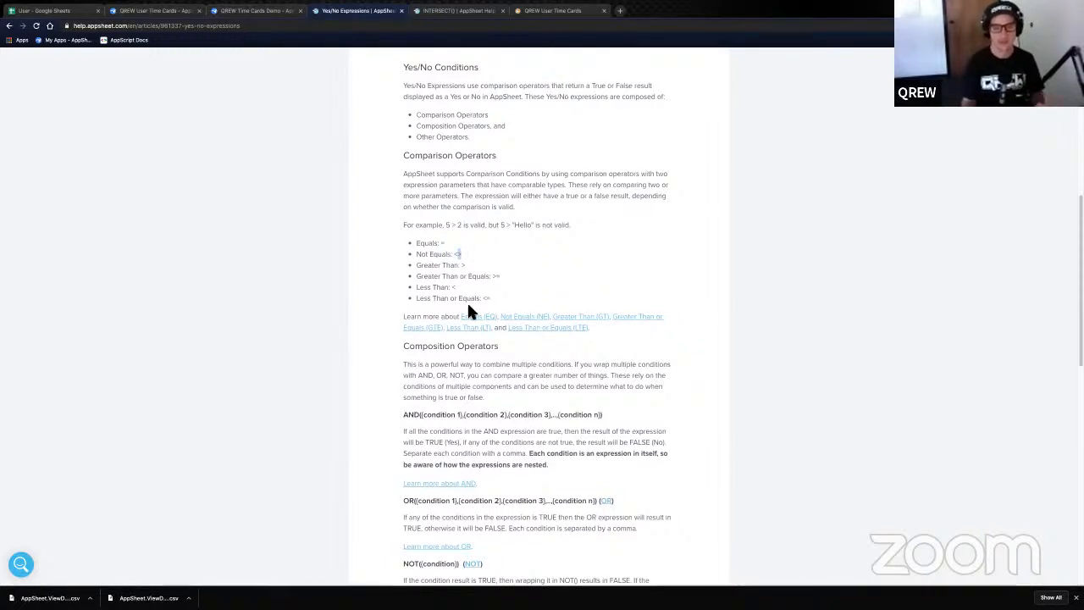
{"action": "scroll", "coordinate": [469, 307], "scroll_direction": "down", "scroll_amount": 2}
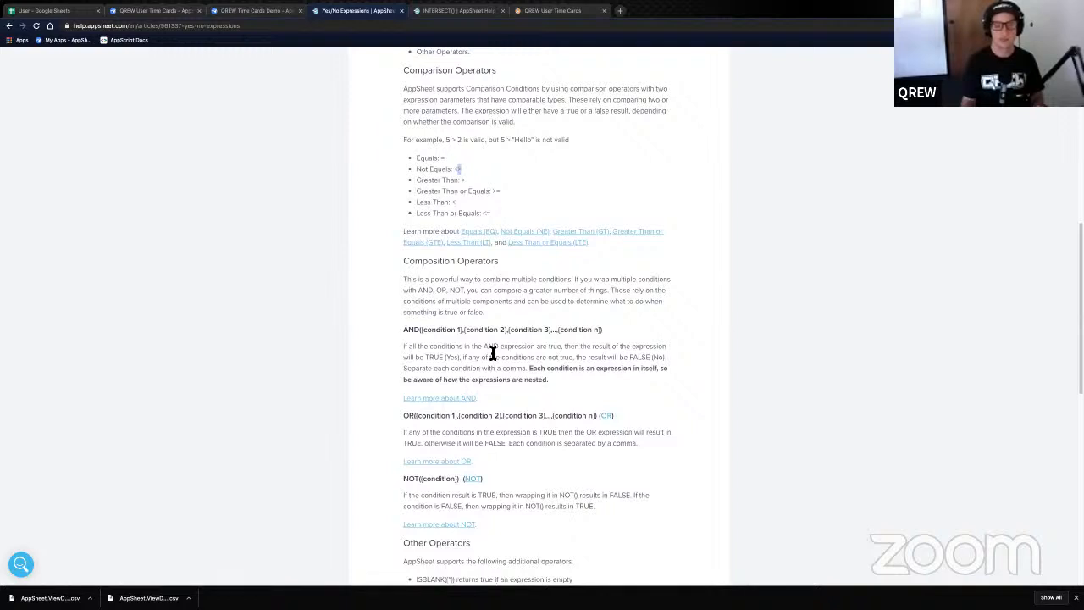
{"action": "scroll", "coordinate": [492, 354], "scroll_direction": "down", "scroll_amount": 1}
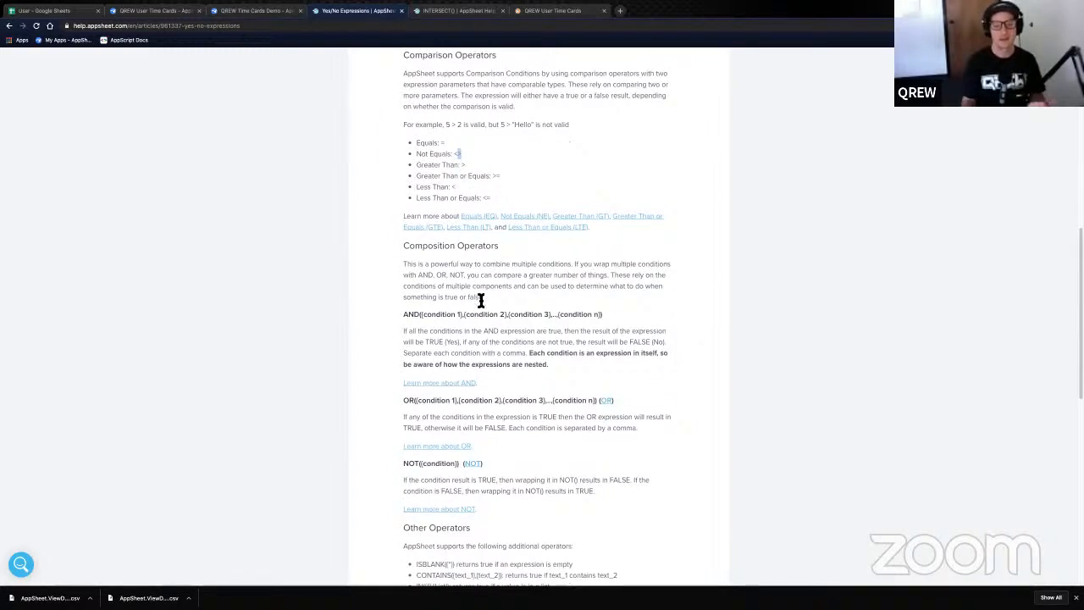
{"action": "scroll", "coordinate": [478, 296], "scroll_direction": "up", "scroll_amount": 1}
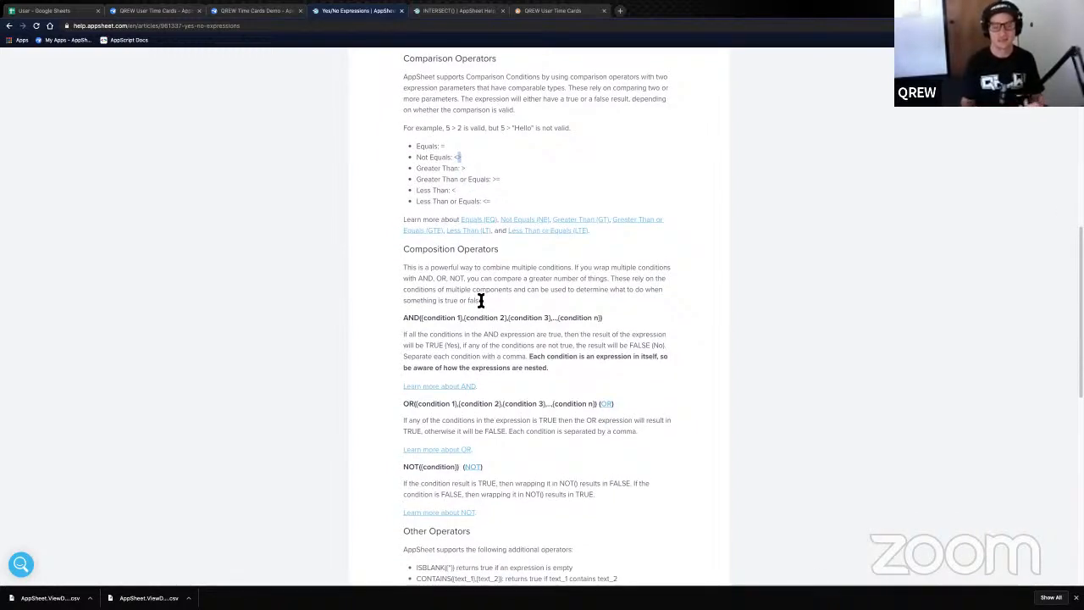
{"action": "scroll", "coordinate": [442, 477], "scroll_direction": "down", "scroll_amount": 3}
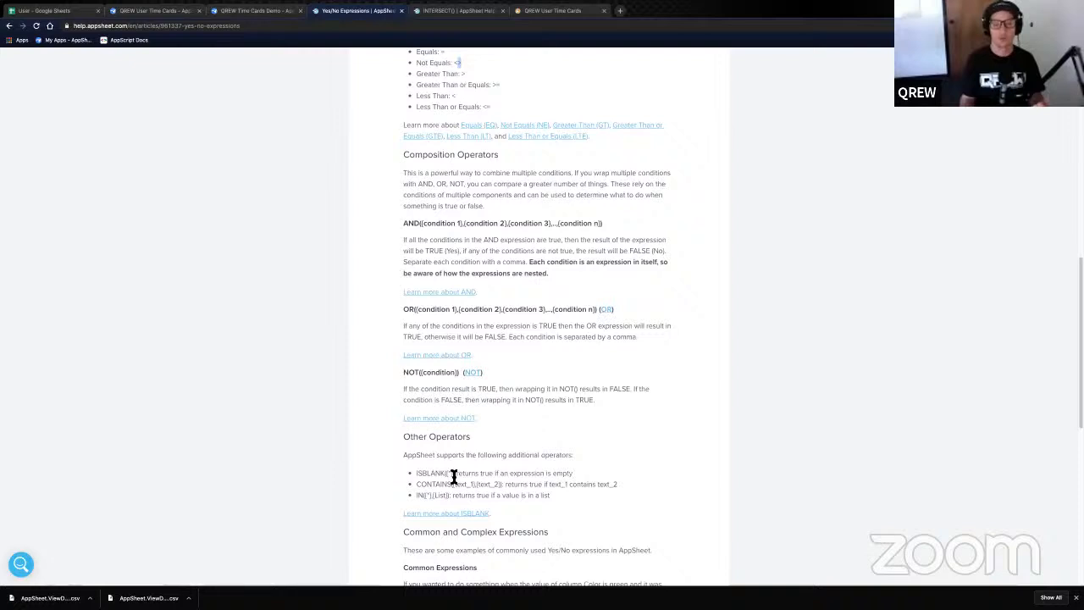
{"action": "scroll", "coordinate": [453, 476], "scroll_direction": "up", "scroll_amount": 3}
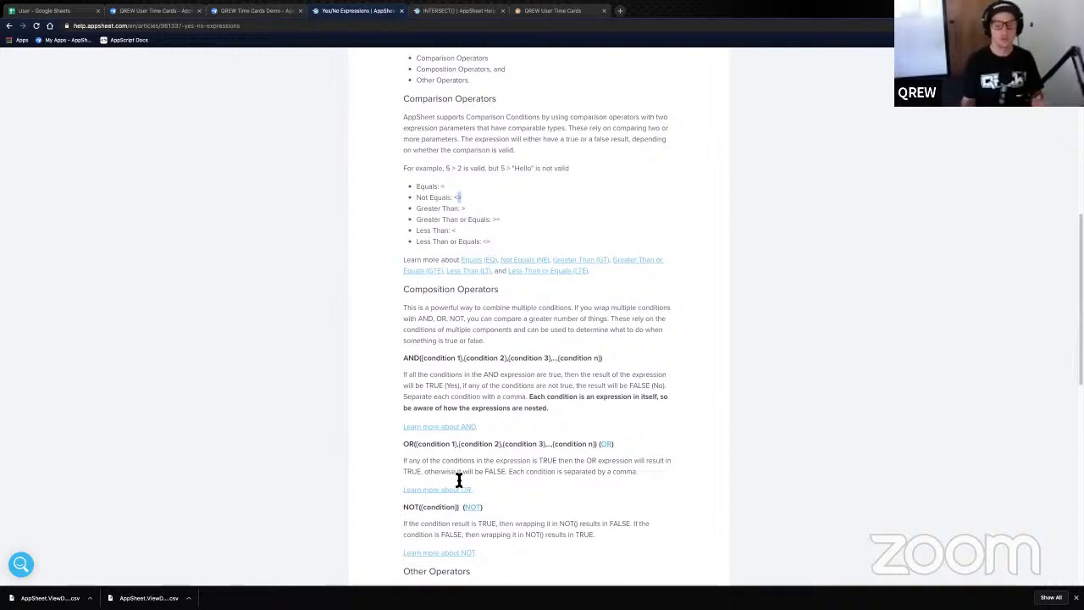
{"action": "scroll", "coordinate": [462, 488], "scroll_direction": "down", "scroll_amount": 4}
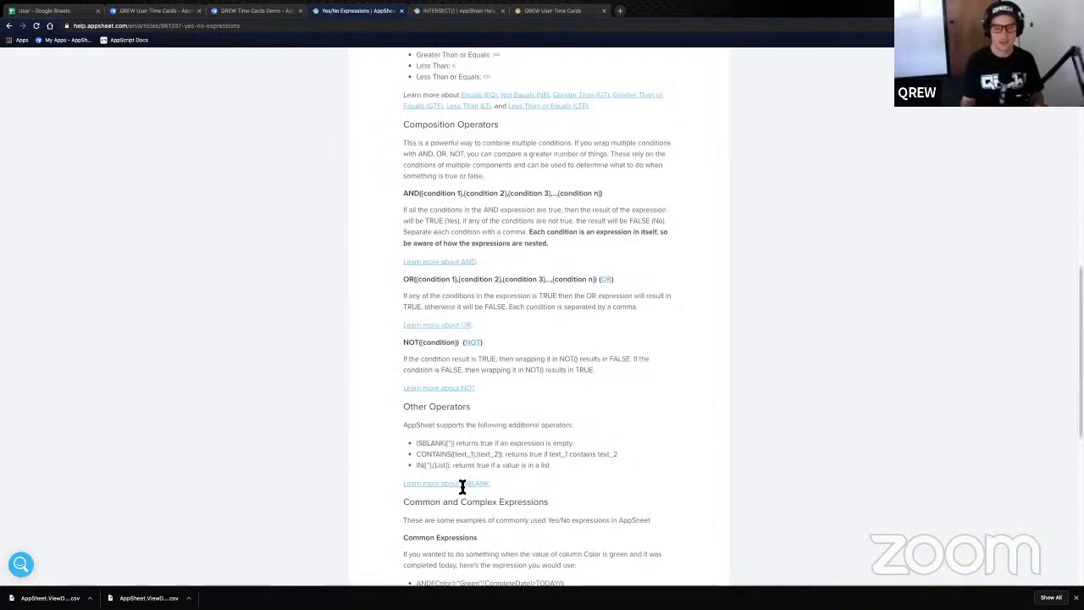
{"action": "left_click_drag", "start_coordinate": [419, 471], "coordinate": [549, 466]}
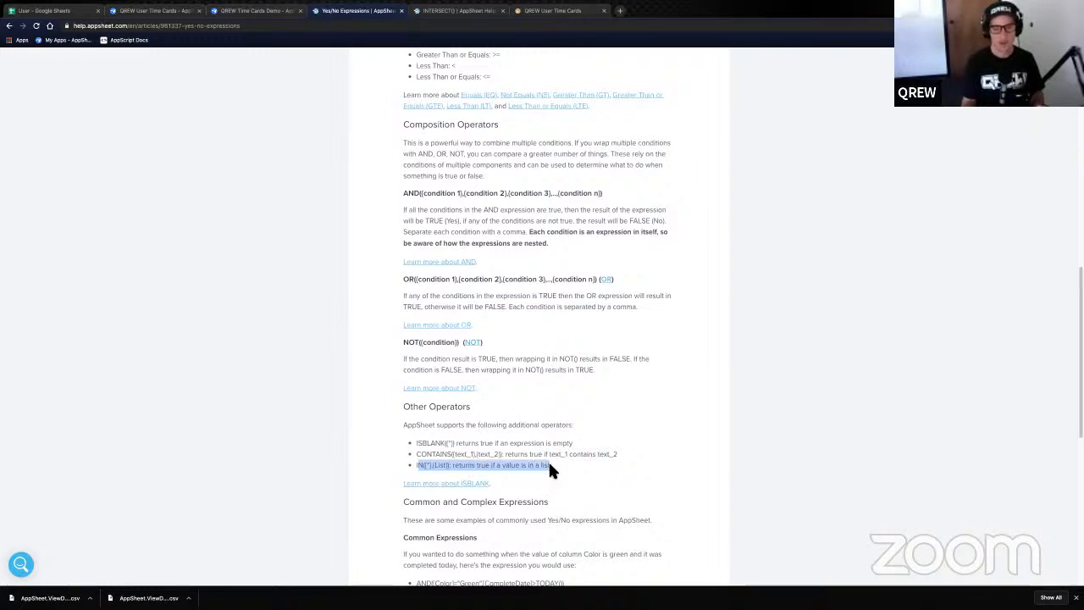
{"action": "left_click", "coordinate": [430, 468]}
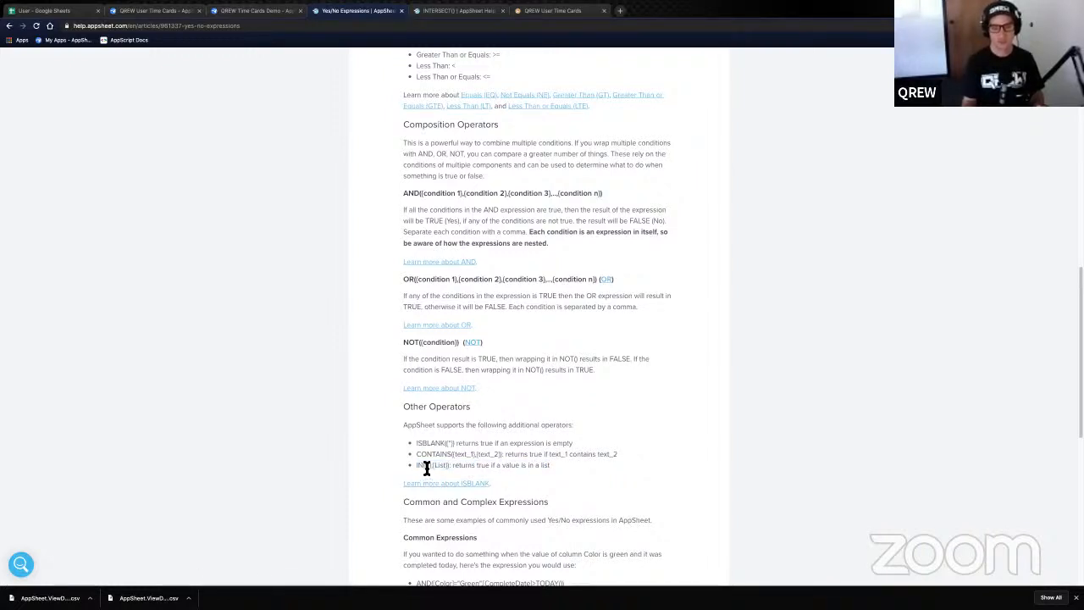
{"action": "left_click_drag", "start_coordinate": [426, 467], "coordinate": [432, 468]}
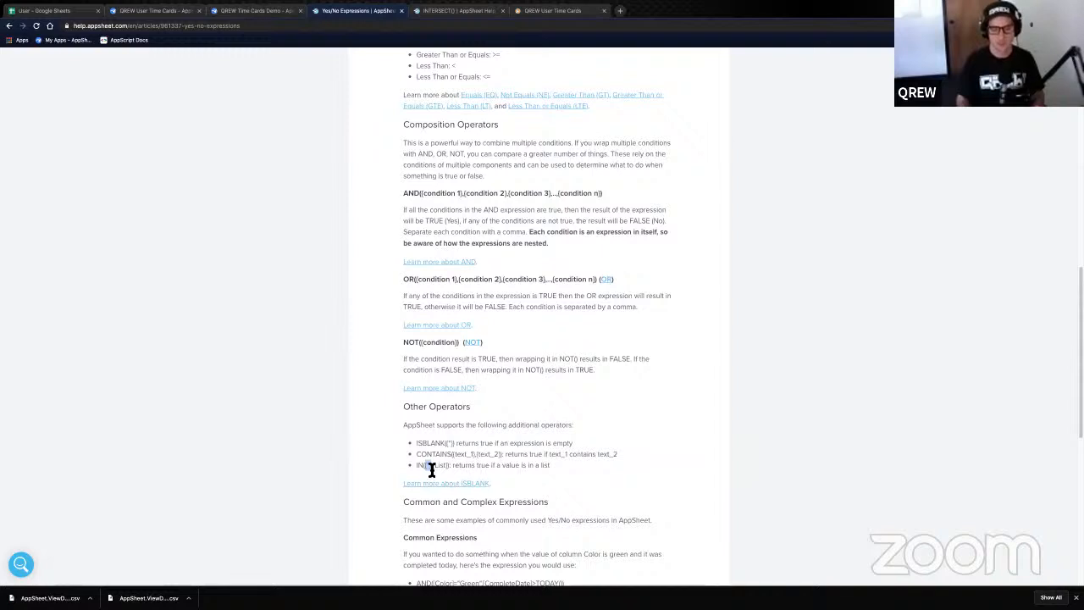
{"action": "left_click_drag", "start_coordinate": [417, 464], "coordinate": [449, 471]}
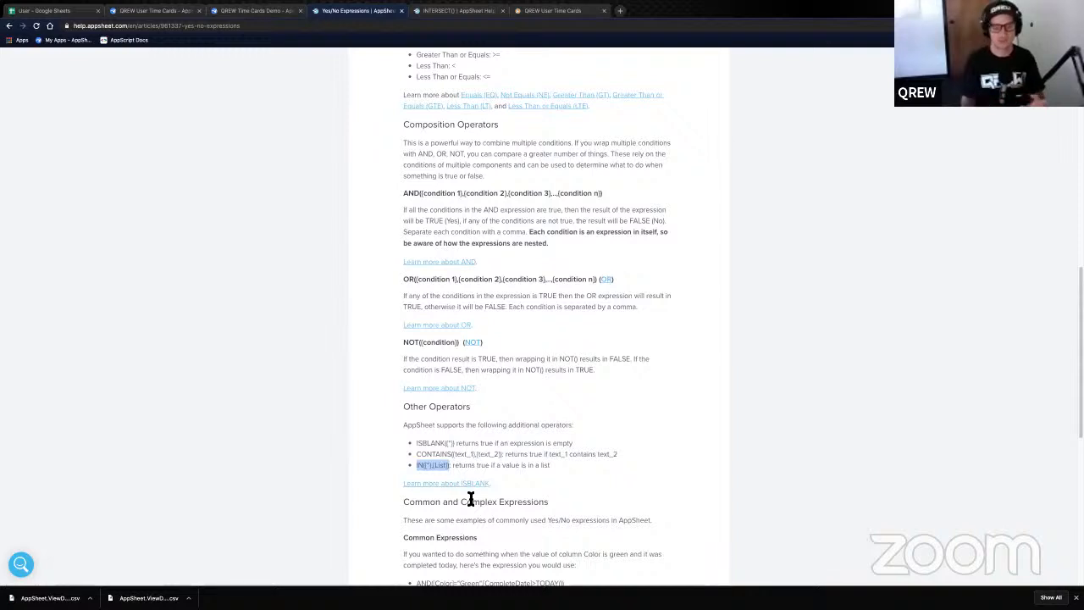
{"action": "left_click", "coordinate": [459, 455]}
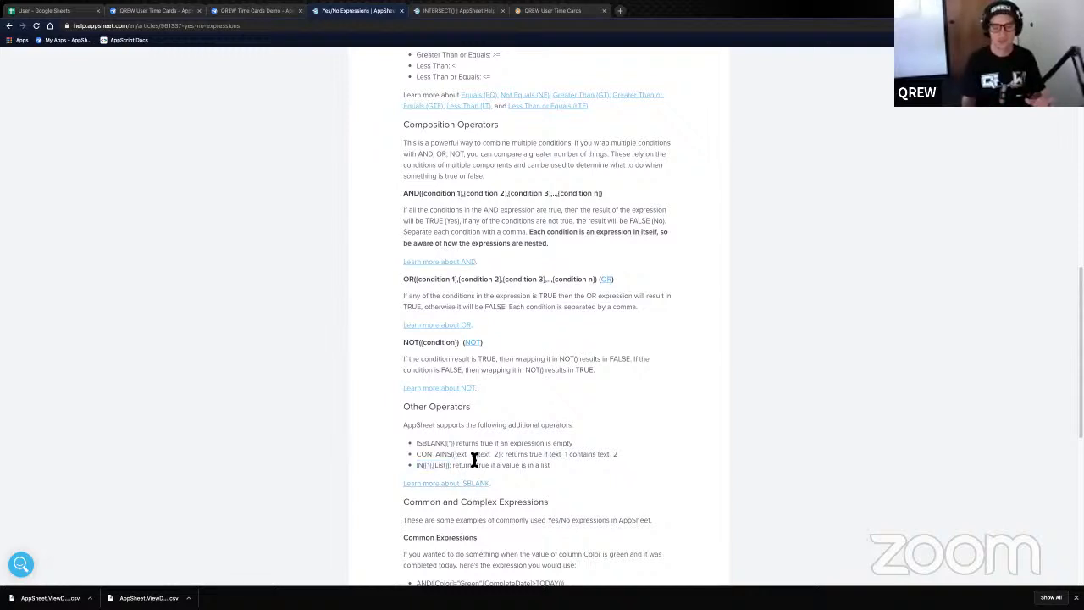
{"action": "double_click", "coordinate": [474, 455]}
{"action": "left_click", "coordinate": [440, 473]}
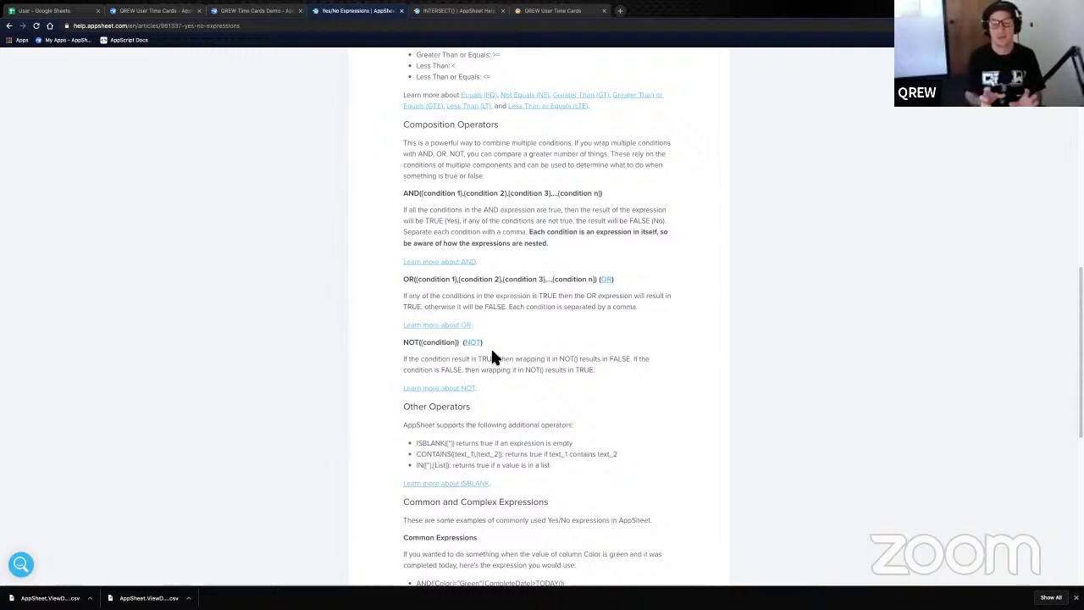
- Highlight the INTERSECT() heading and its first example expression in the help article
{"action": "left_click", "coordinate": [464, 16]}
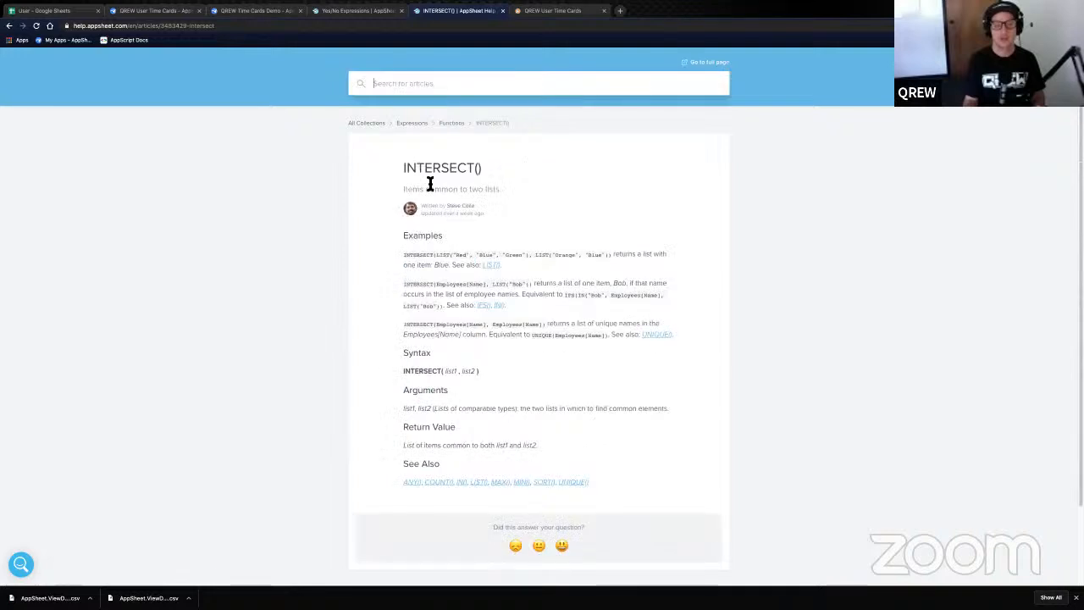
{"action": "triple_click", "coordinate": [404, 167]}
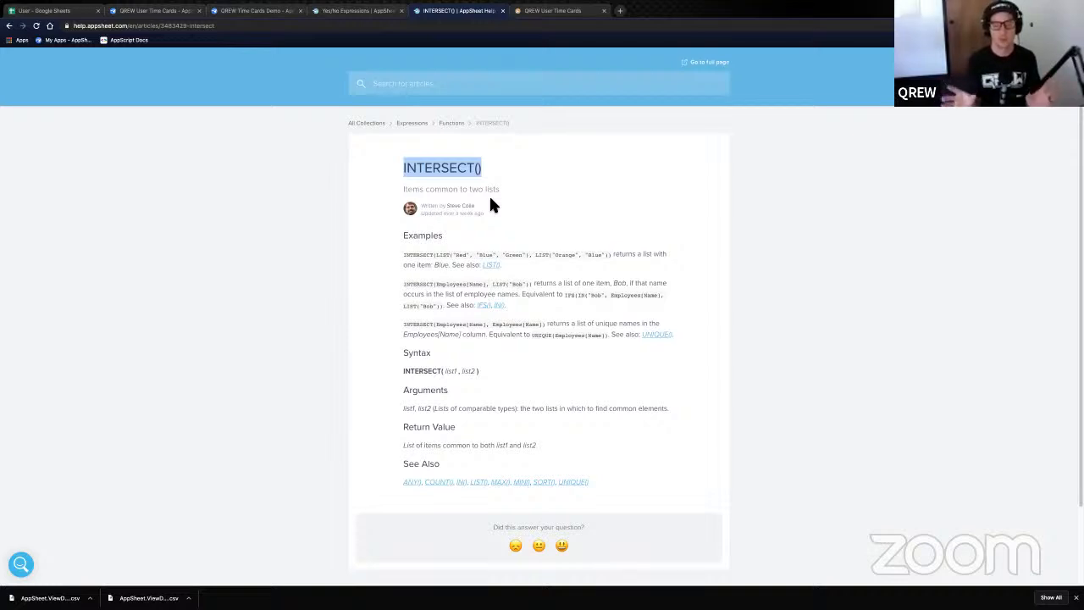
{"action": "left_click", "coordinate": [455, 260]}
{"action": "left_click_drag", "start_coordinate": [455, 260], "coordinate": [522, 260]}
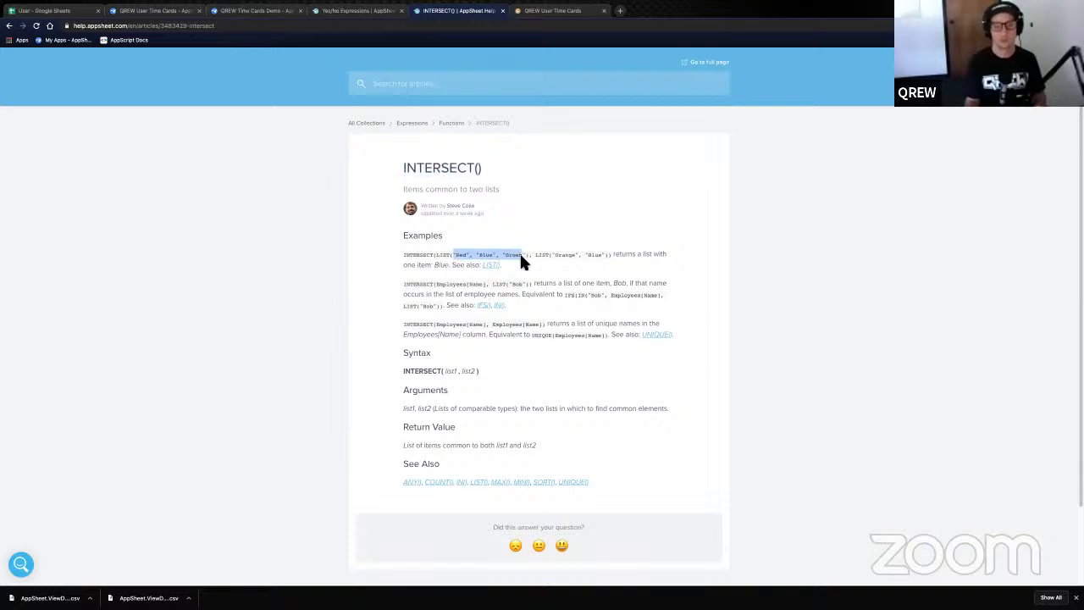
{"action": "left_click", "coordinate": [520, 259]}
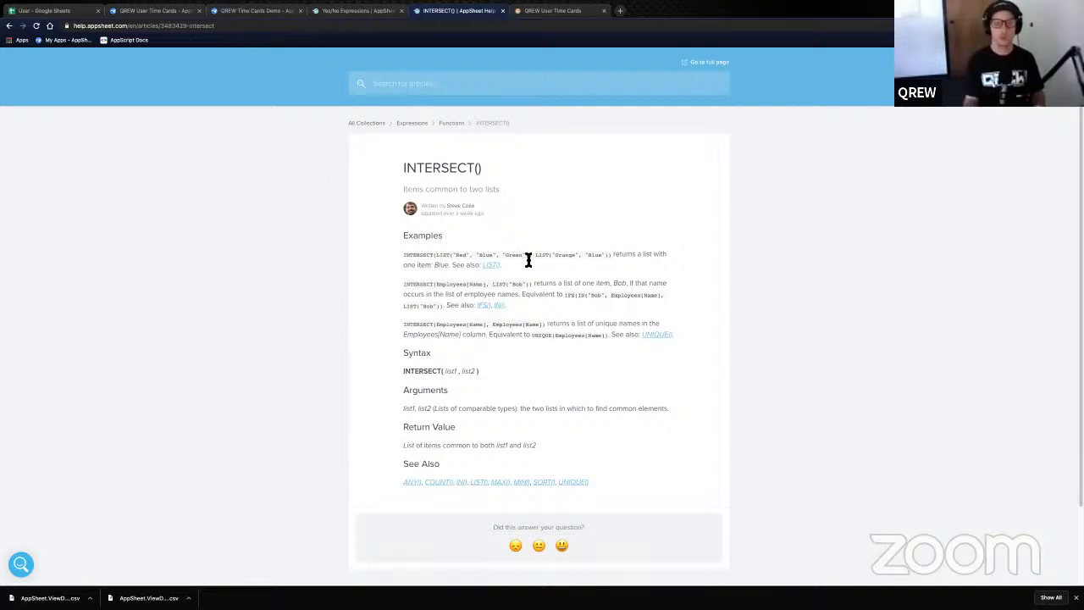
{"action": "left_click_drag", "start_coordinate": [407, 257], "coordinate": [547, 258]}
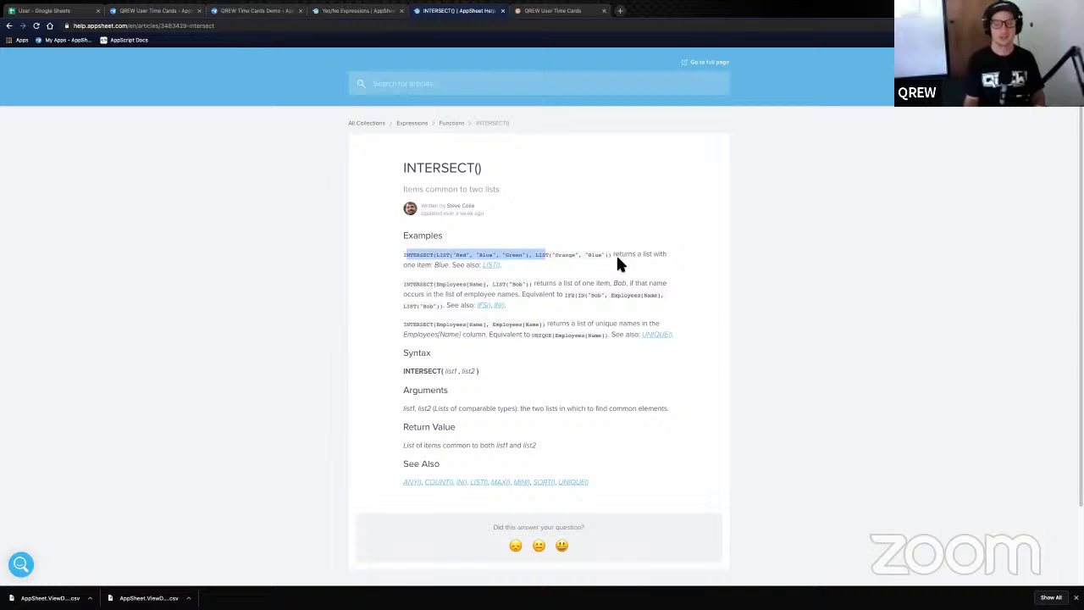
{"action": "left_click_drag", "start_coordinate": [618, 260], "coordinate": [618, 260]}
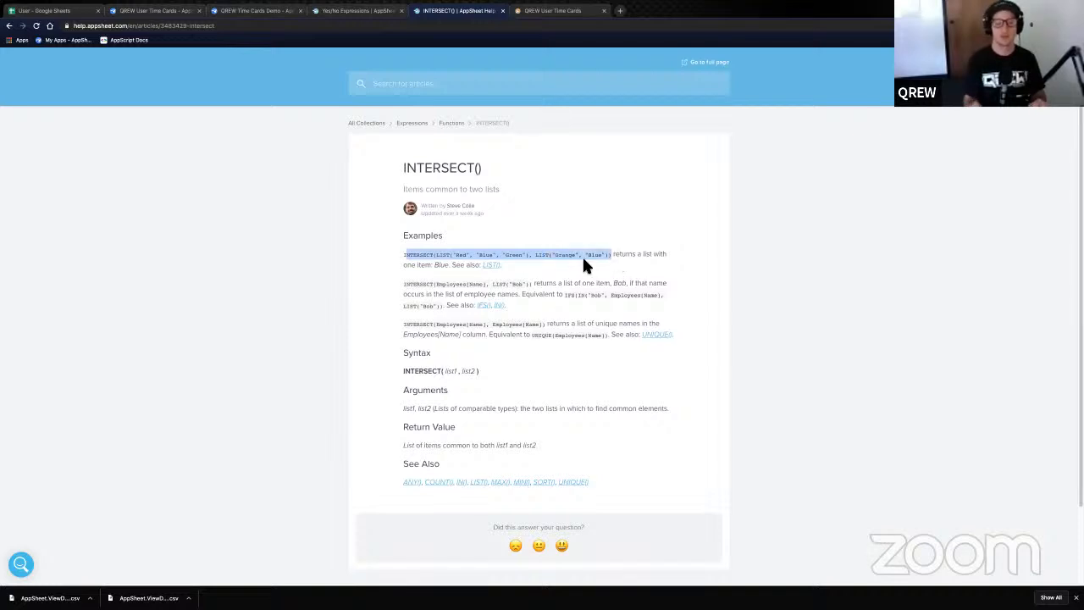
{"action": "left_click", "coordinate": [583, 262]}
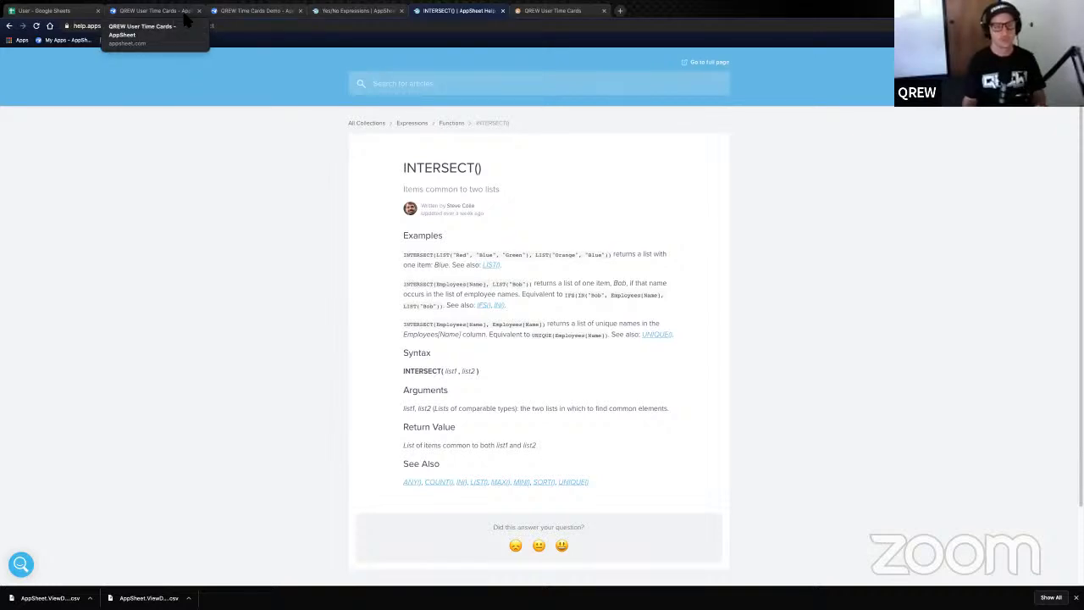
- Regenerate the User table's columns in QREW Time Cards Demo, then view its source spreadsheet
{"action": "left_click", "coordinate": [241, 15]}
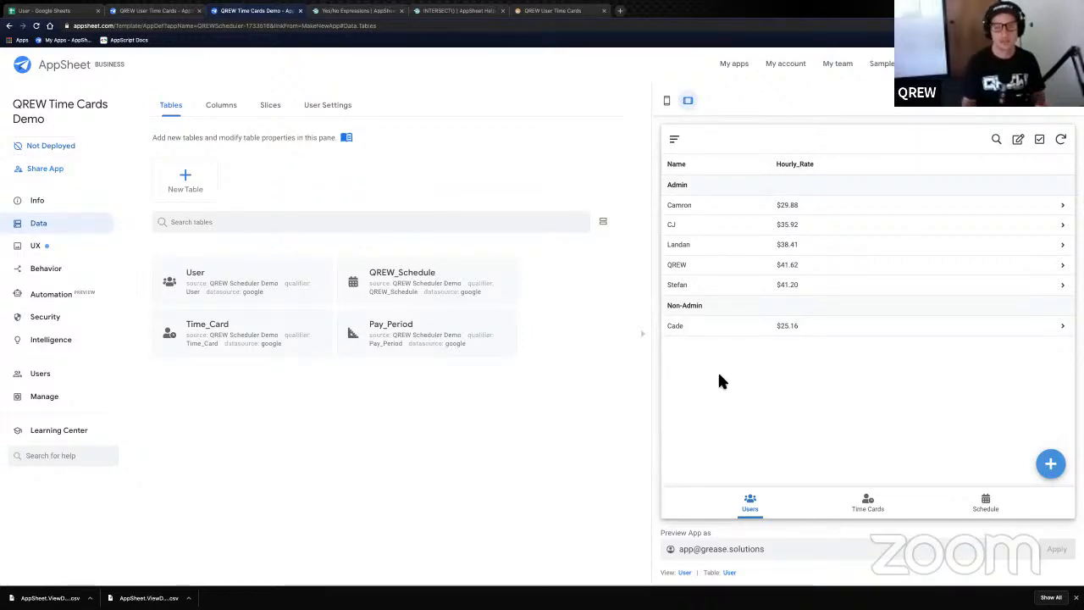
{"action": "left_click", "coordinate": [268, 286]}
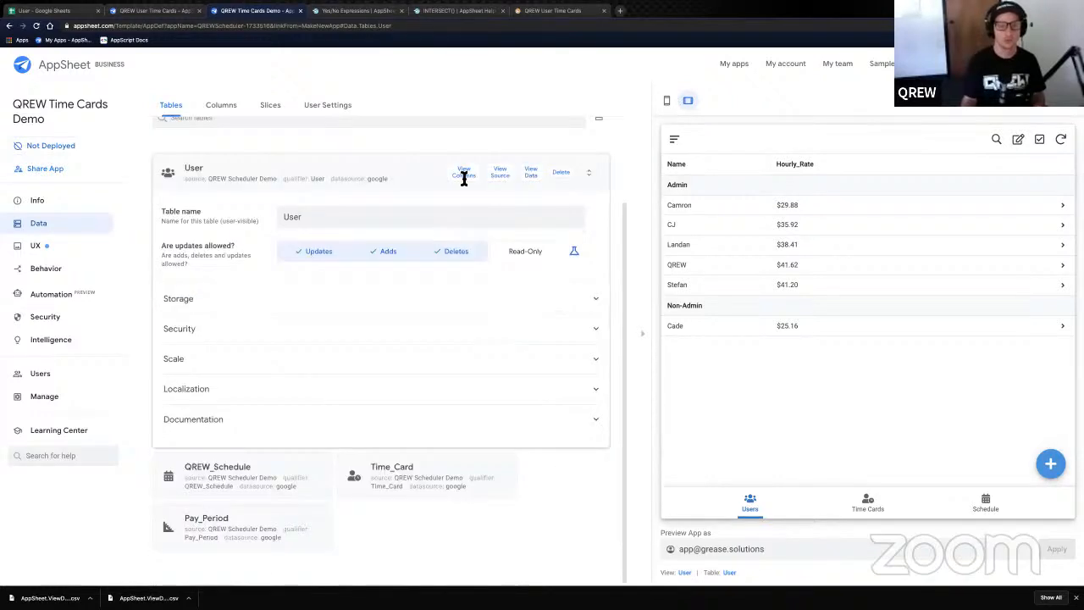
{"action": "left_click", "coordinate": [464, 174]}
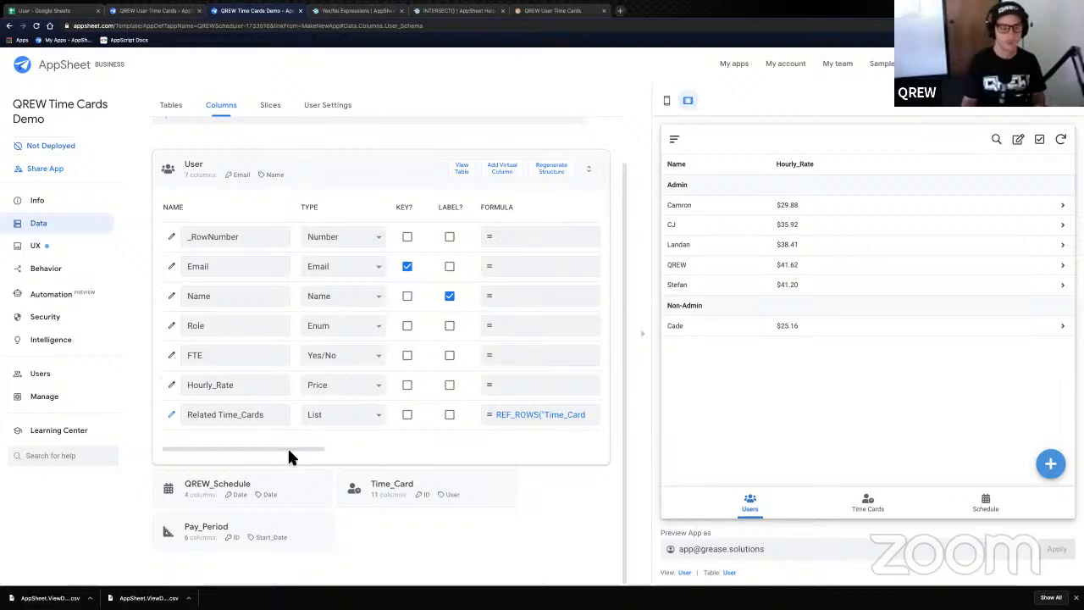
{"action": "left_click", "coordinate": [560, 171]}
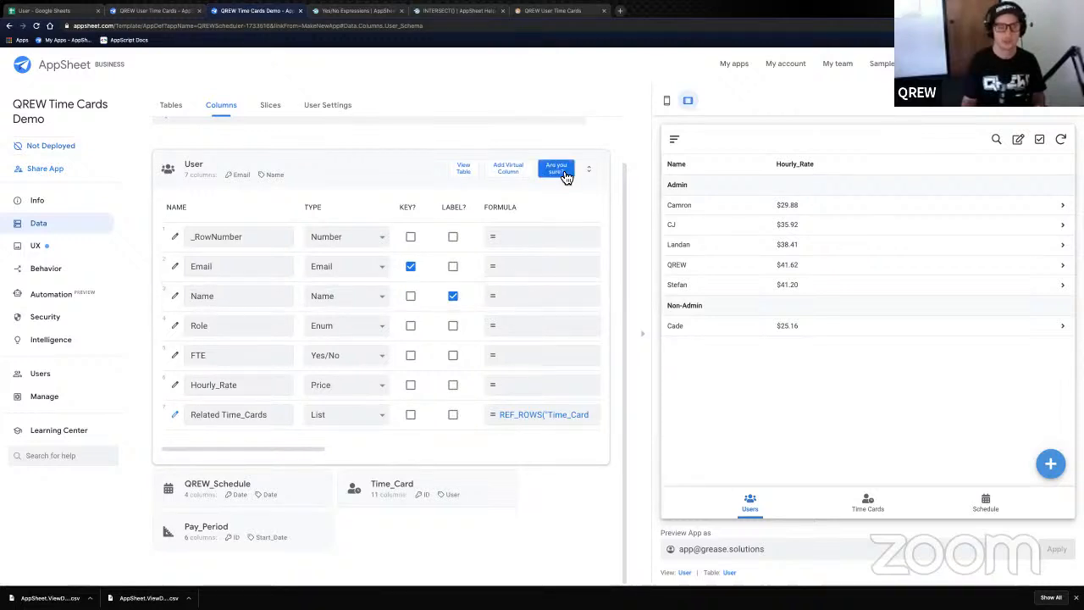
{"action": "left_click", "coordinate": [557, 168]}
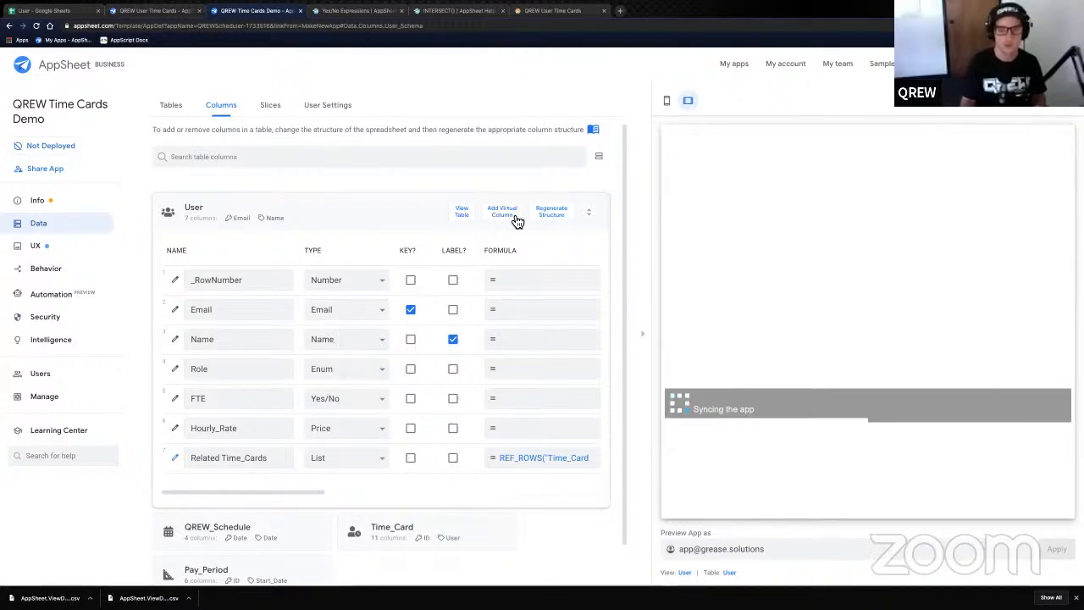
{"action": "left_click", "coordinate": [461, 216]}
{"action": "left_click", "coordinate": [499, 173]}
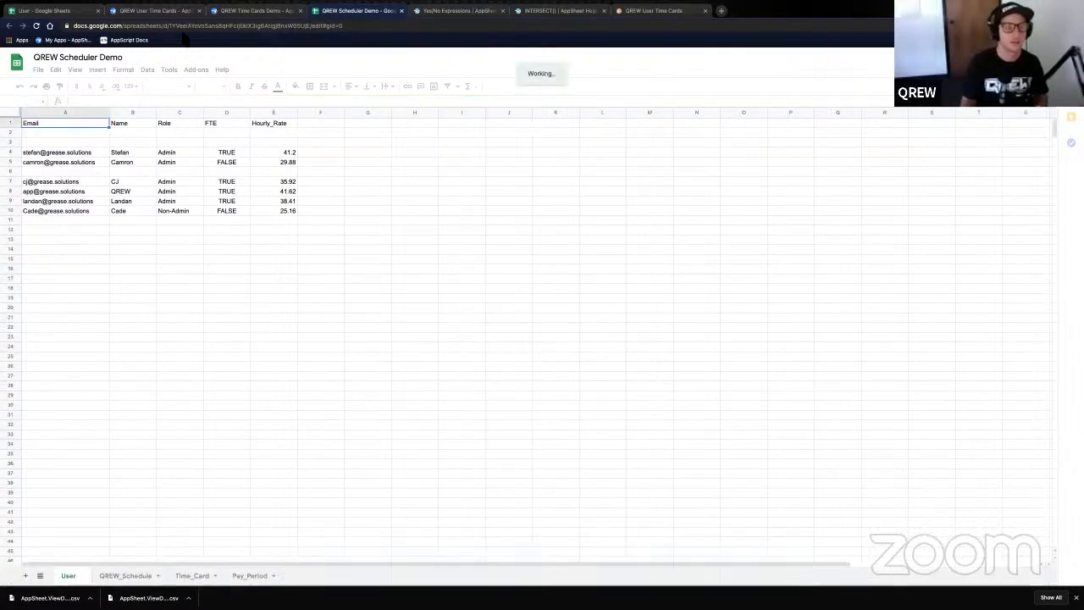
- Copy the six-user table A1:F7 with Region and paste it over QREW Scheduler Demo's User rows
{"action": "left_click", "coordinate": [47, 11]}
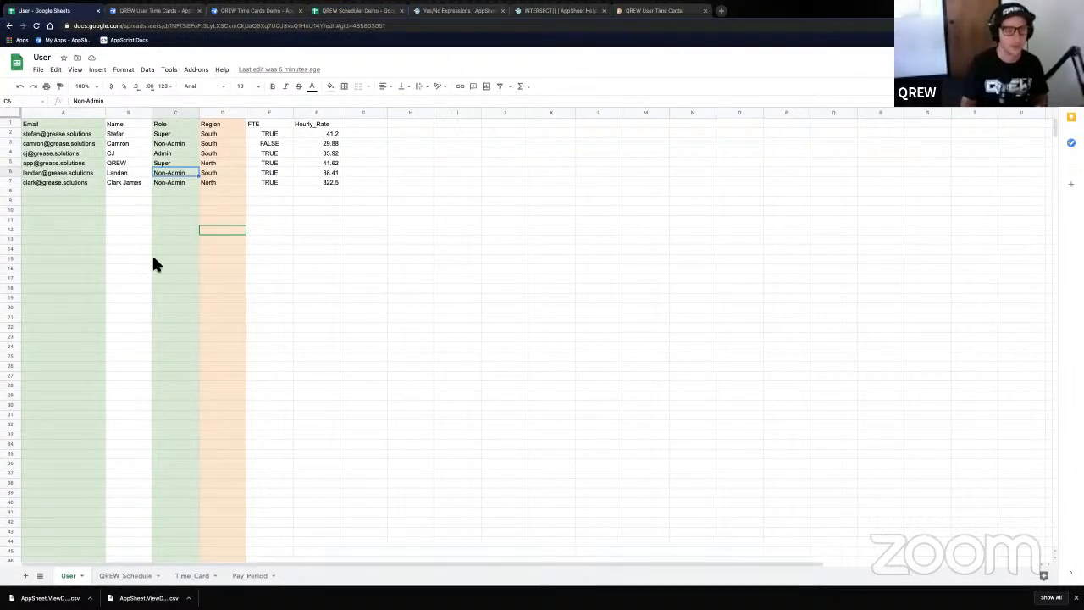
{"action": "left_click_drag", "start_coordinate": [34, 124], "coordinate": [127, 125]}
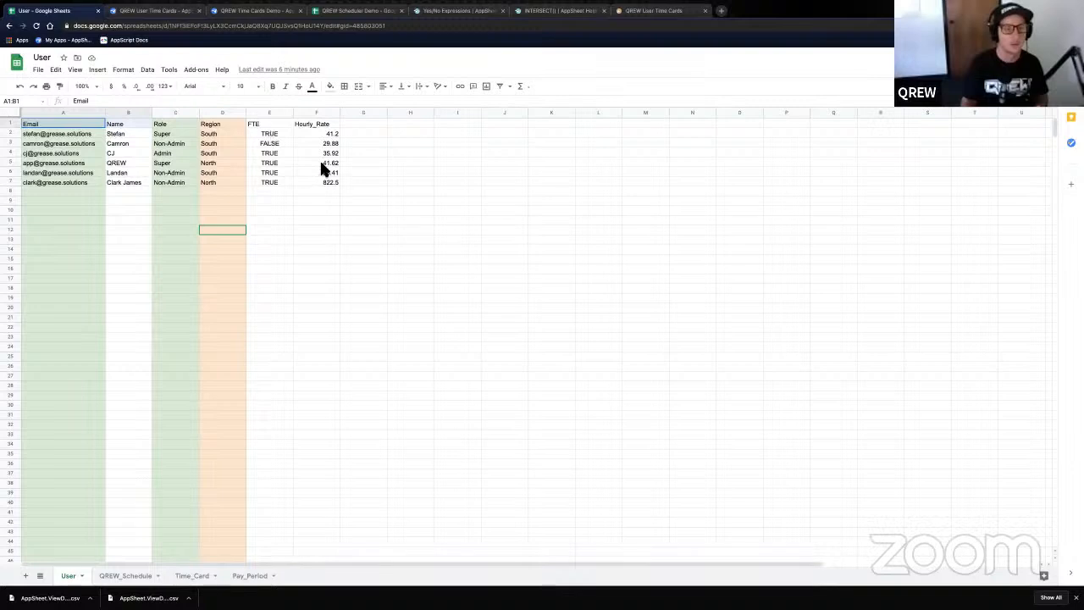
{"action": "left_click_drag", "start_coordinate": [321, 169], "coordinate": [324, 188]}
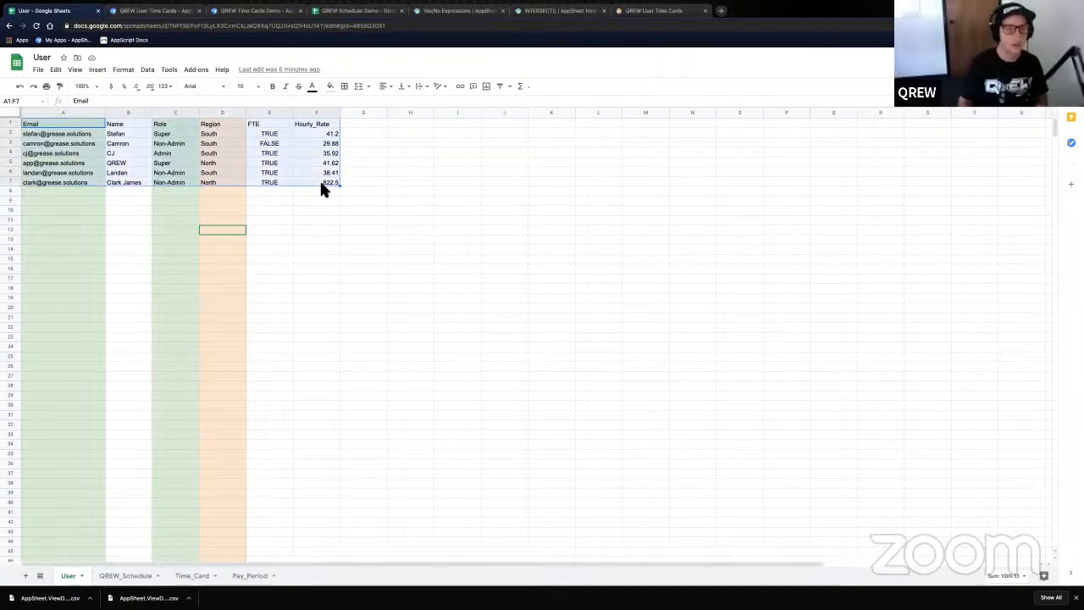
{"action": "key", "text": "ctrl+c"}
{"action": "left_click", "coordinate": [359, 13]}
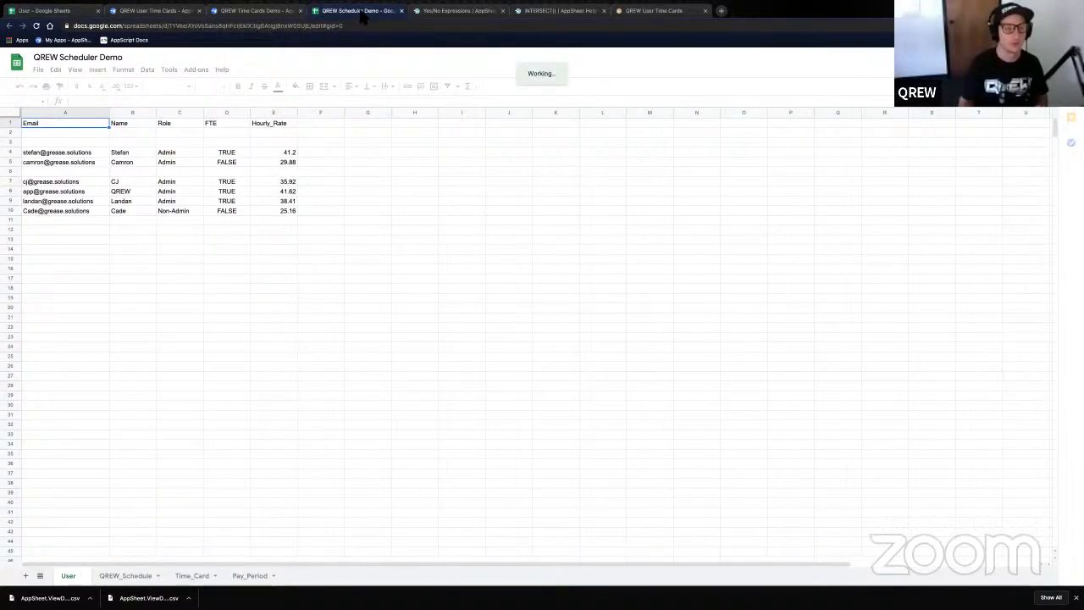
{"action": "left_click", "coordinate": [295, 205], "text": "shift"}
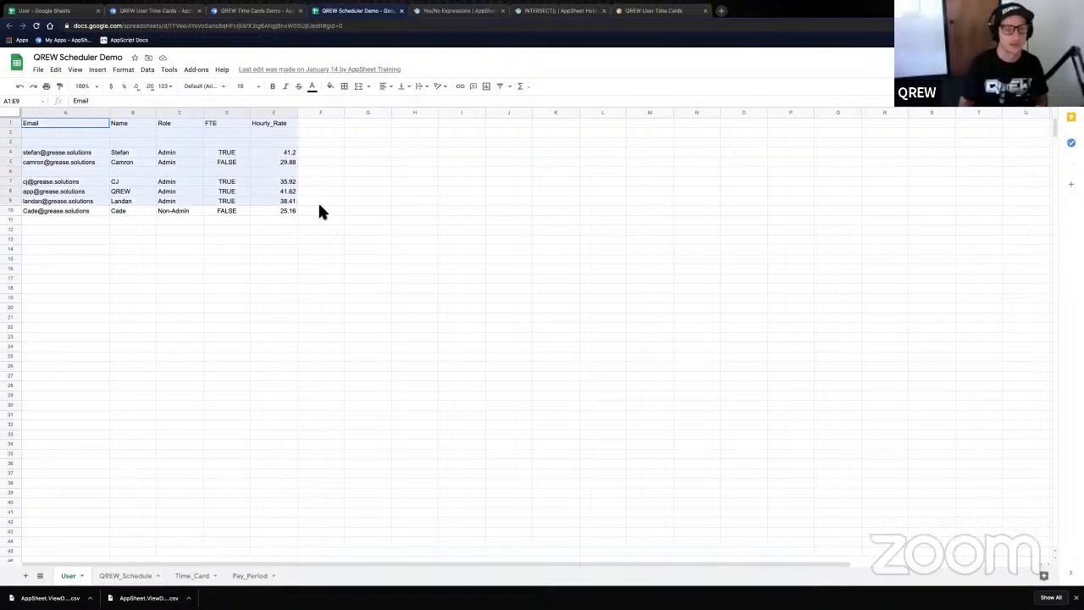
{"action": "key", "text": "ctrl+v"}
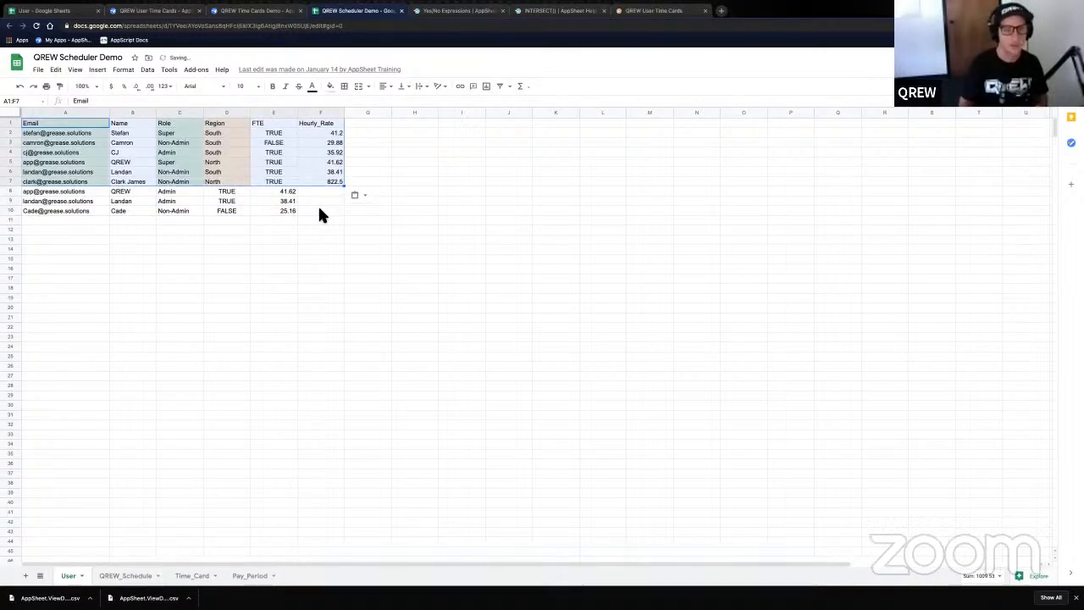
- Clear the leftover old entries in rows 8 to 10
{"action": "left_click", "coordinate": [295, 192]}
{"action": "left_click", "coordinate": [43, 203], "text": "shift"}
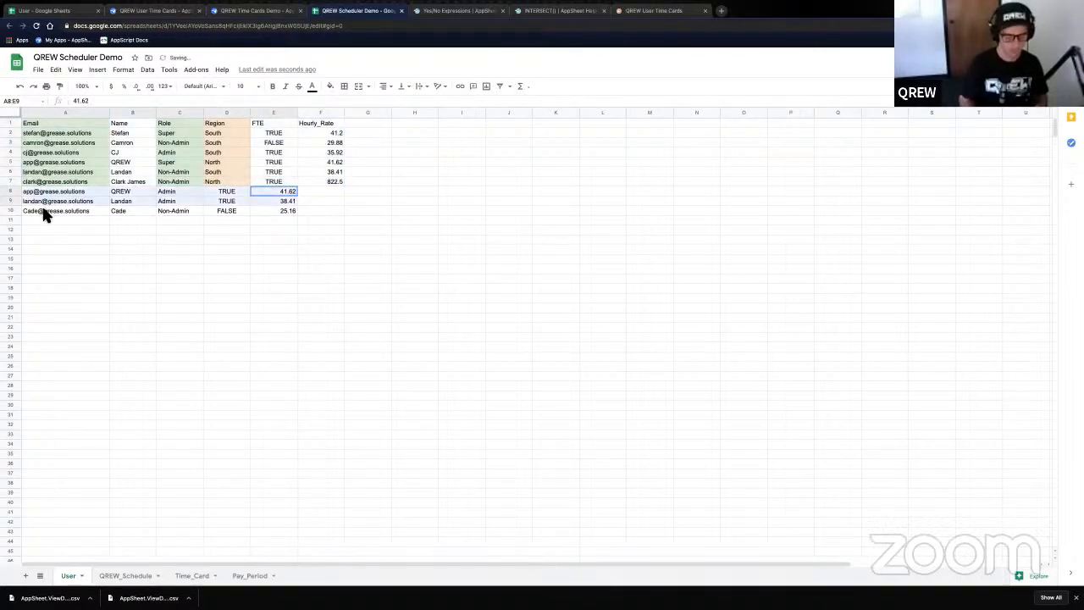
{"action": "left_click", "coordinate": [291, 210], "text": "shift"}
{"action": "key", "text": "Delete"}
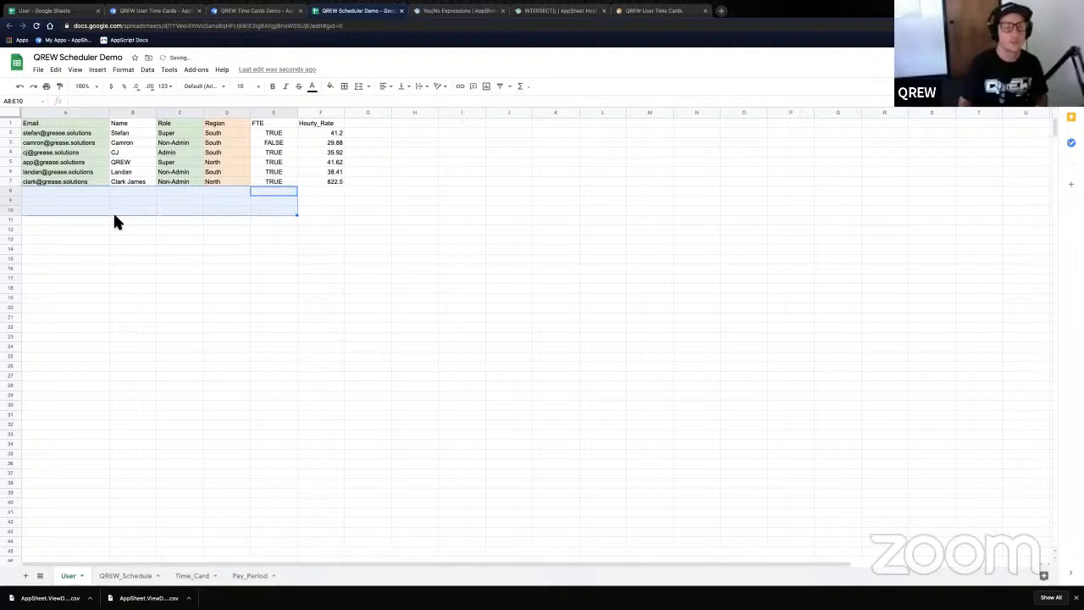
{"action": "left_click", "coordinate": [320, 201]}
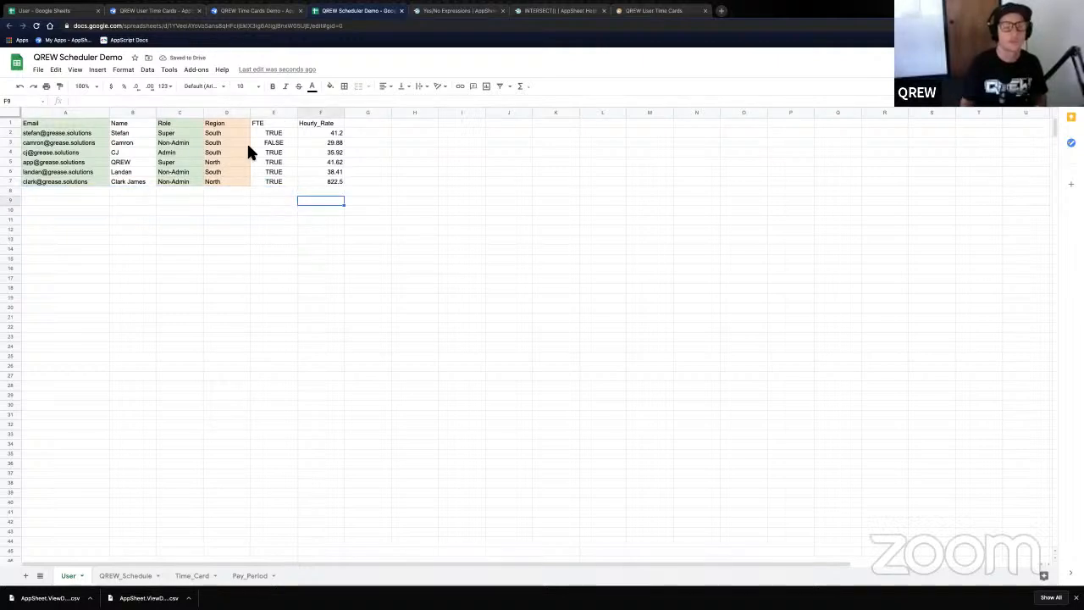
- Regenerate the User table's columns so the new Region column appears
{"action": "left_click", "coordinate": [280, 11]}
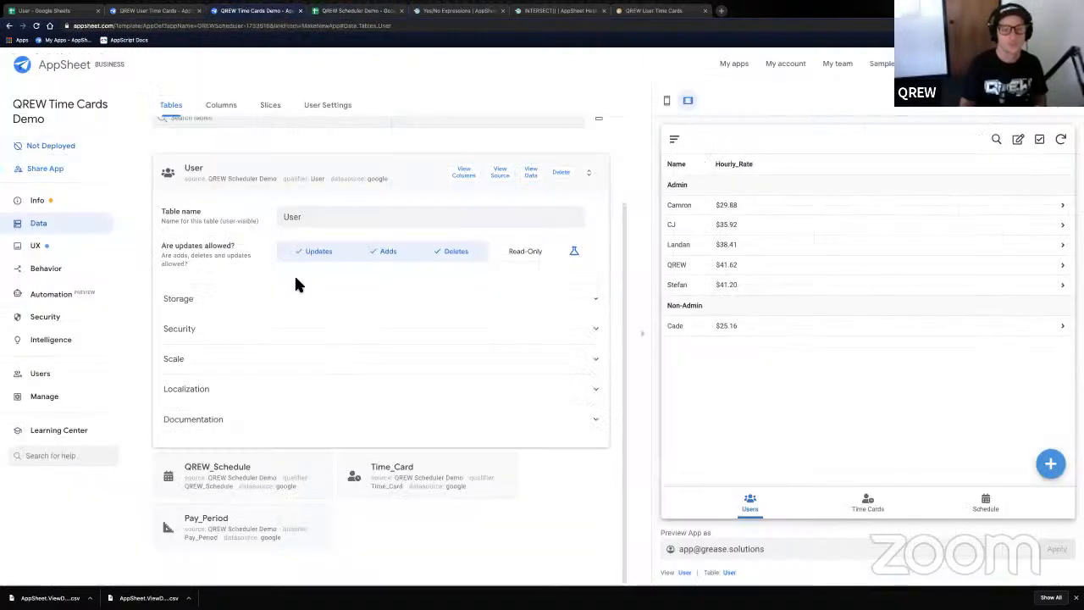
{"action": "left_click", "coordinate": [464, 172]}
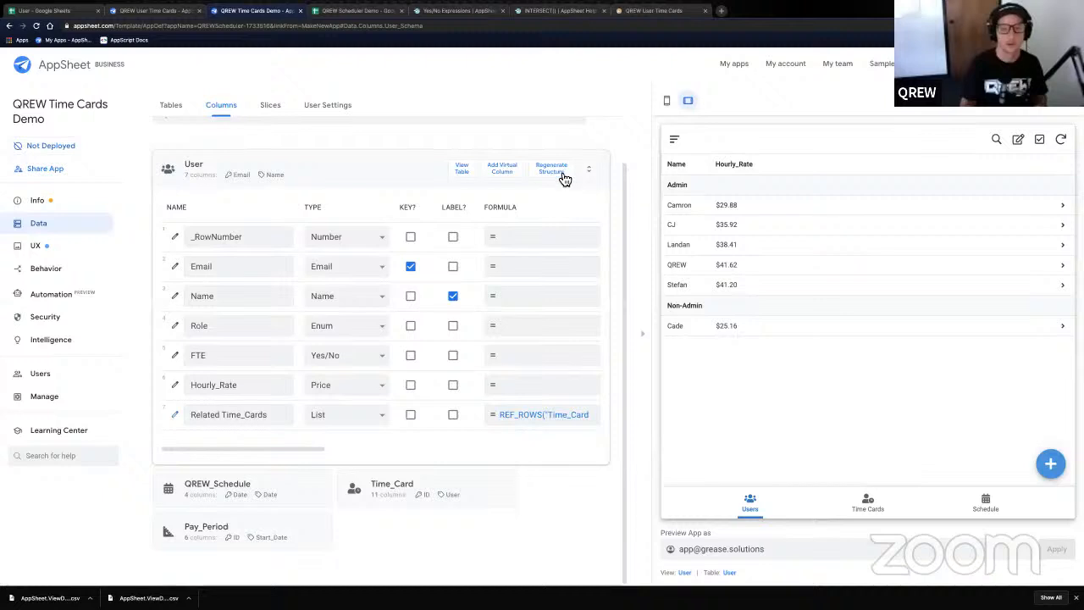
{"action": "left_click", "coordinate": [563, 174]}
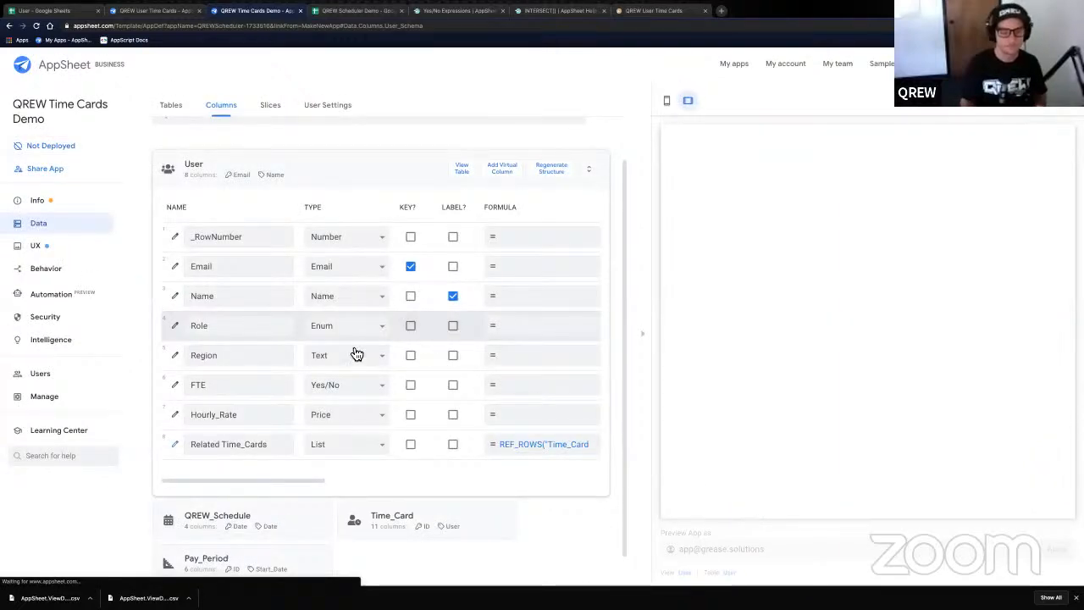
- Make Region an Enum column with allowed values North and South
{"action": "left_click", "coordinate": [353, 357]}
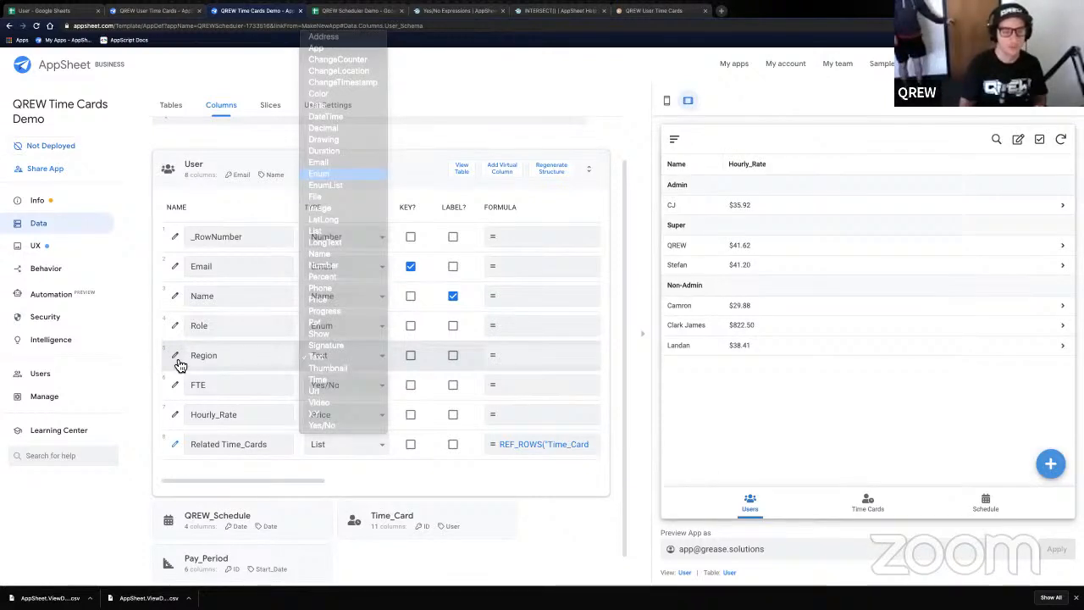
{"action": "key", "text": "Return"}
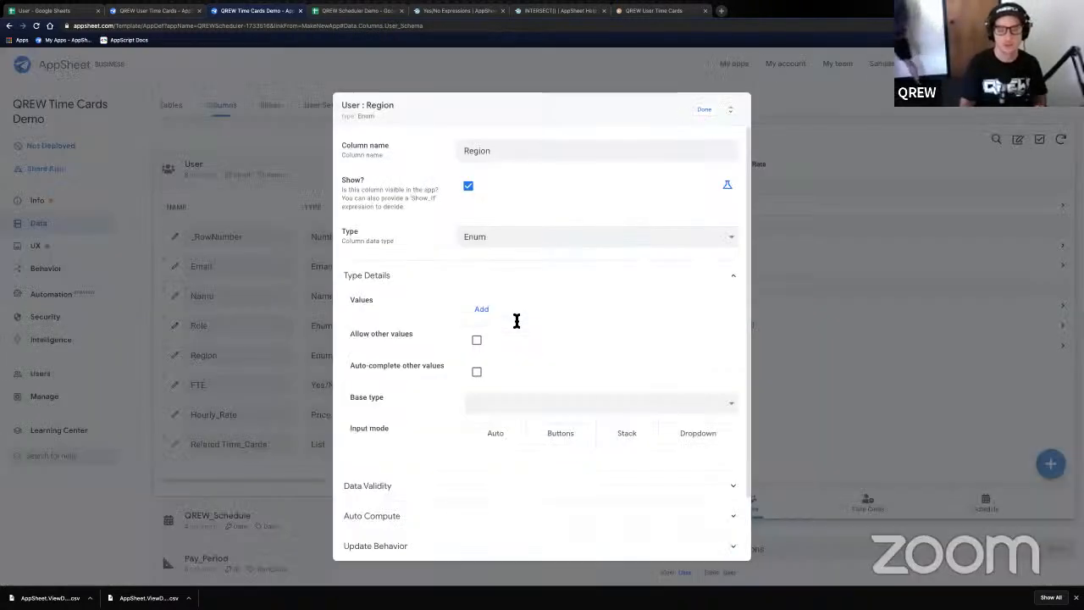
{"action": "left_click", "coordinate": [517, 315]}
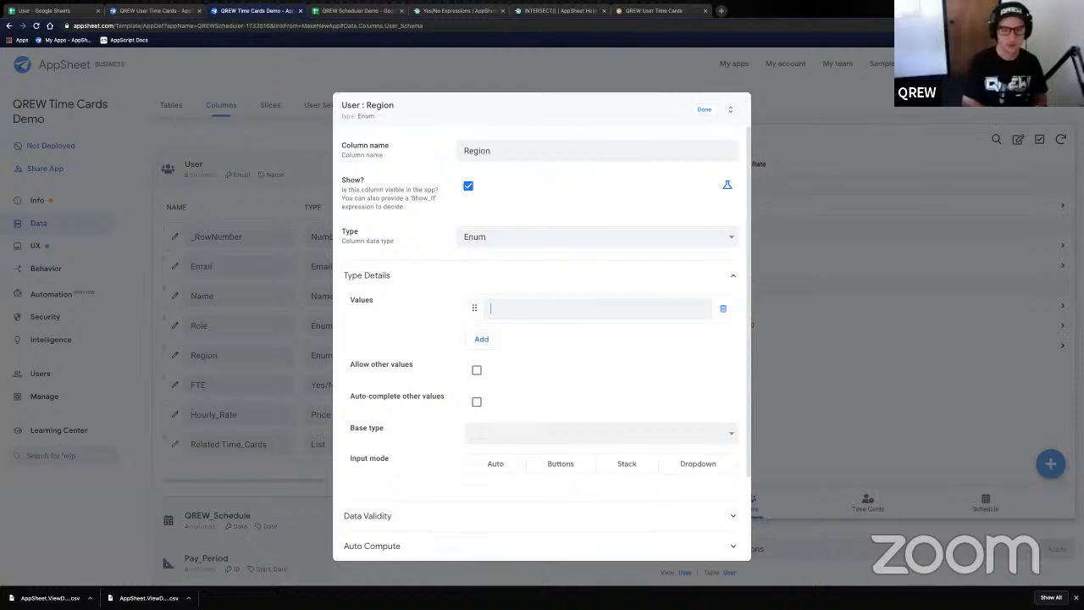
{"action": "type", "text": "North"}
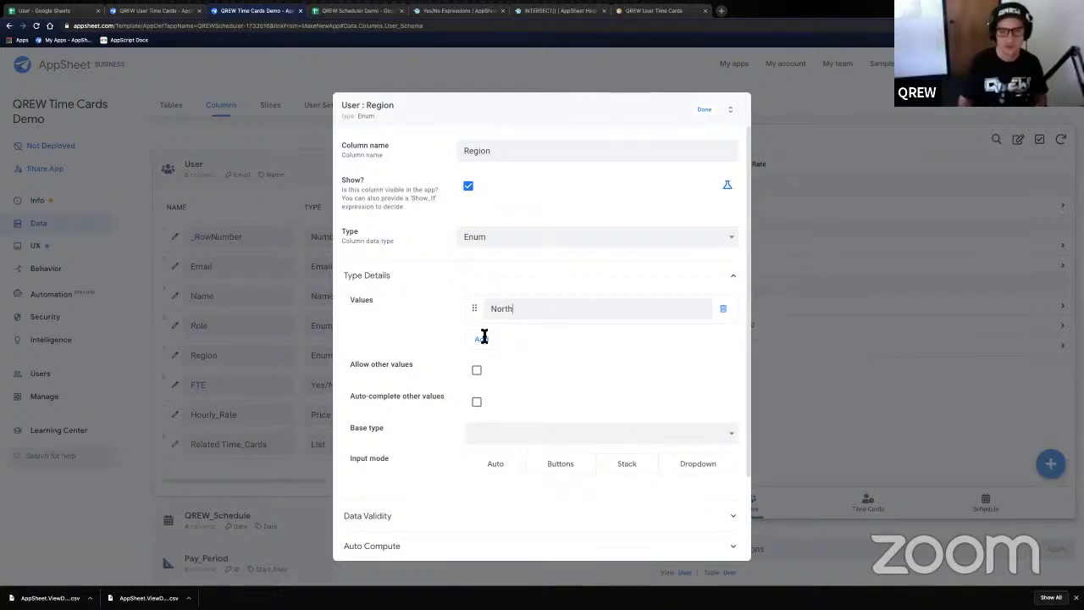
{"action": "left_click", "coordinate": [482, 337]}
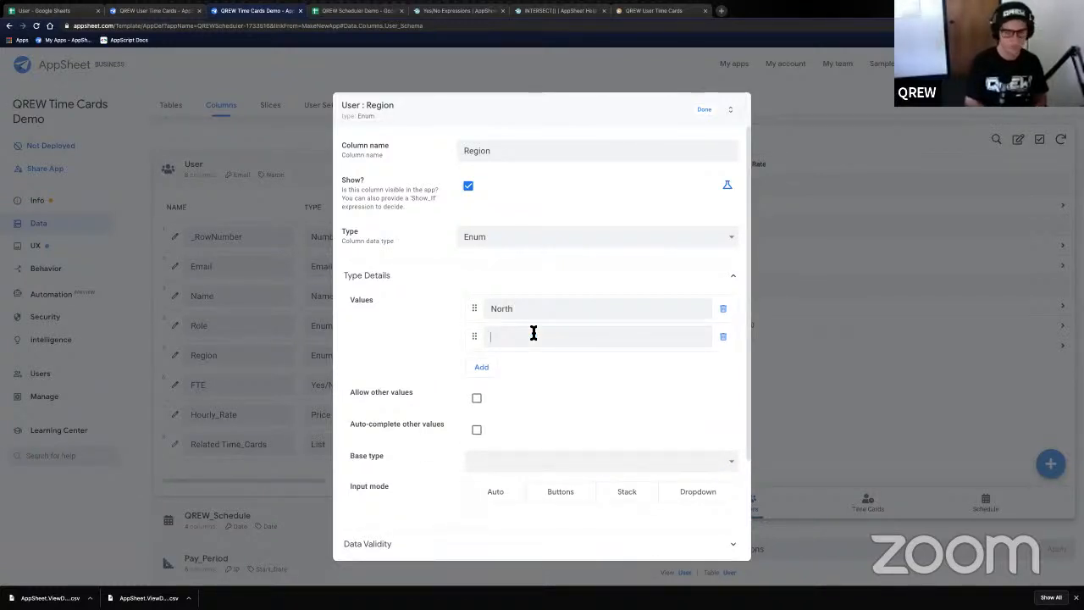
{"action": "type", "text": "South"}
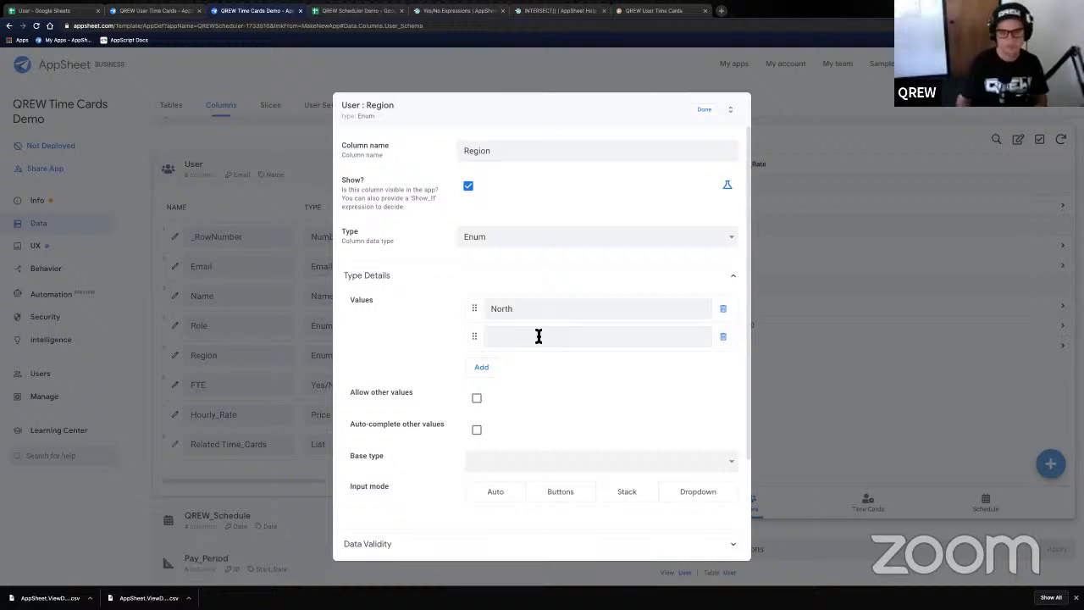
{"action": "left_click", "coordinate": [705, 111]}
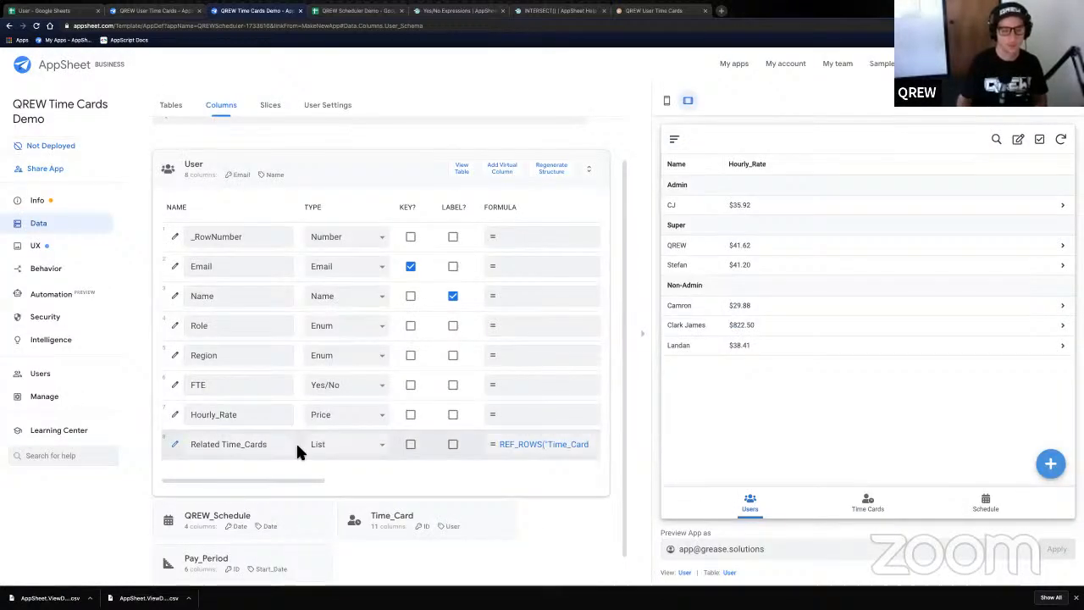
- Open the Hourly_Rate column settings and switch its Show? option to an expression
{"action": "left_click_drag", "start_coordinate": [262, 479], "coordinate": [336, 489]}
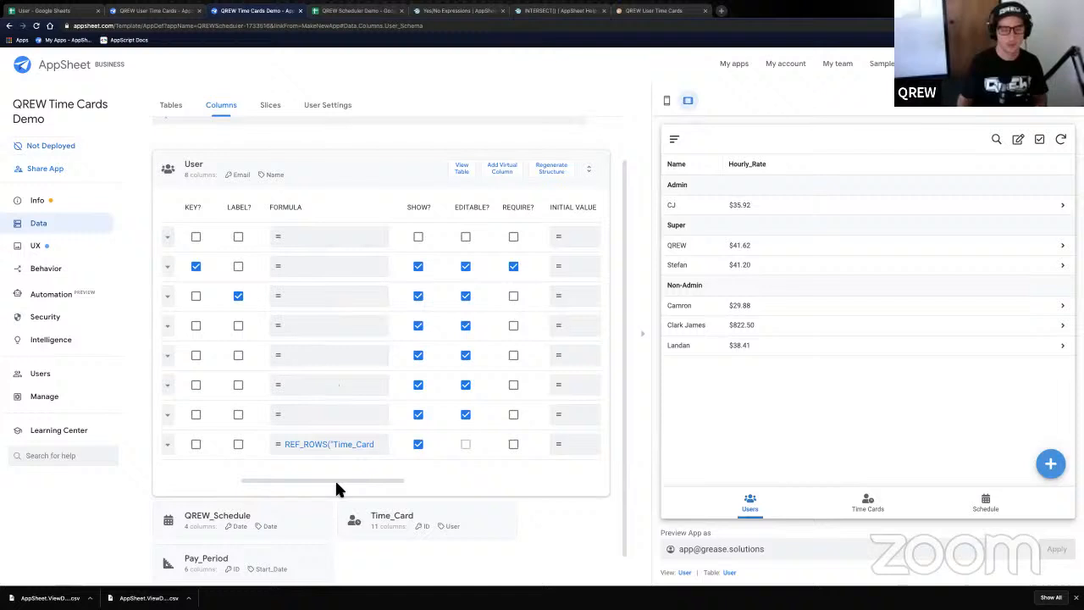
{"action": "left_click", "coordinate": [234, 488]}
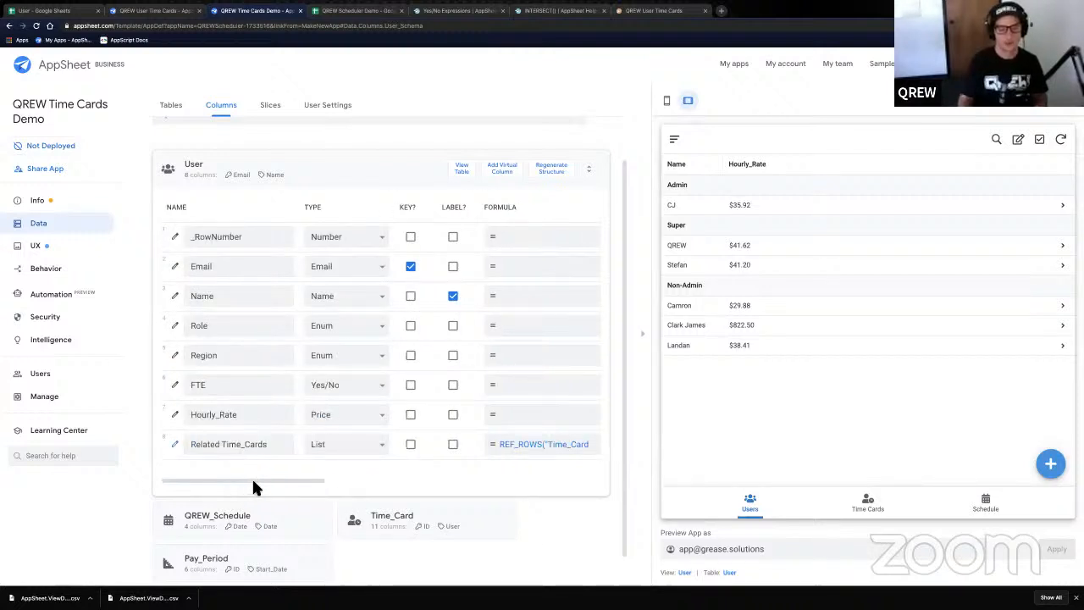
{"action": "left_click", "coordinate": [365, 486]}
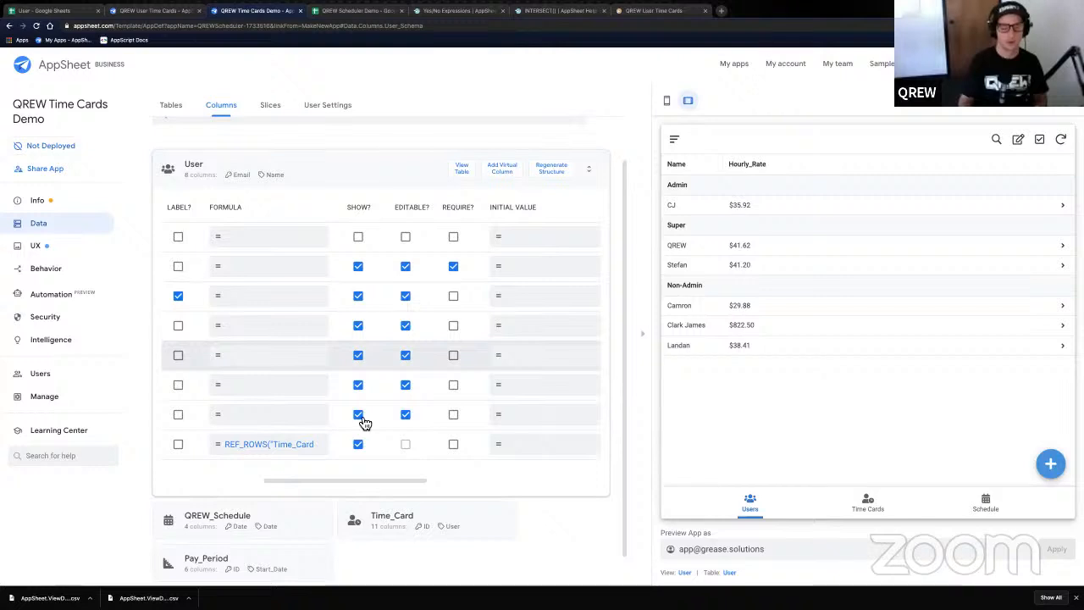
{"action": "left_click_drag", "start_coordinate": [365, 484], "coordinate": [296, 486]}
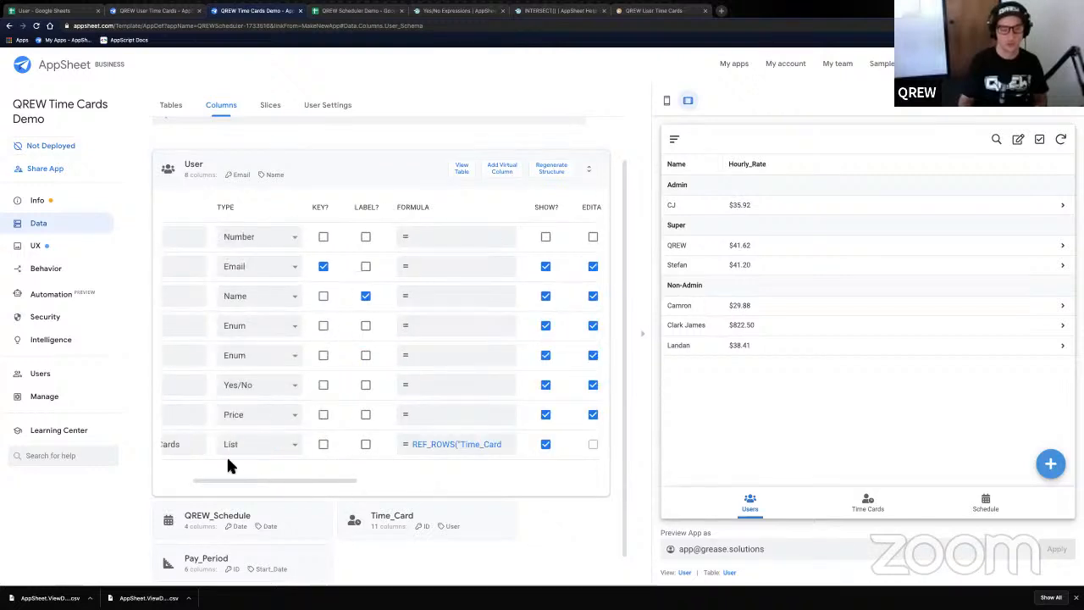
{"action": "scroll", "coordinate": [226, 464], "scroll_direction": "left", "scroll_amount": 3}
{"action": "left_click", "coordinate": [174, 414]}
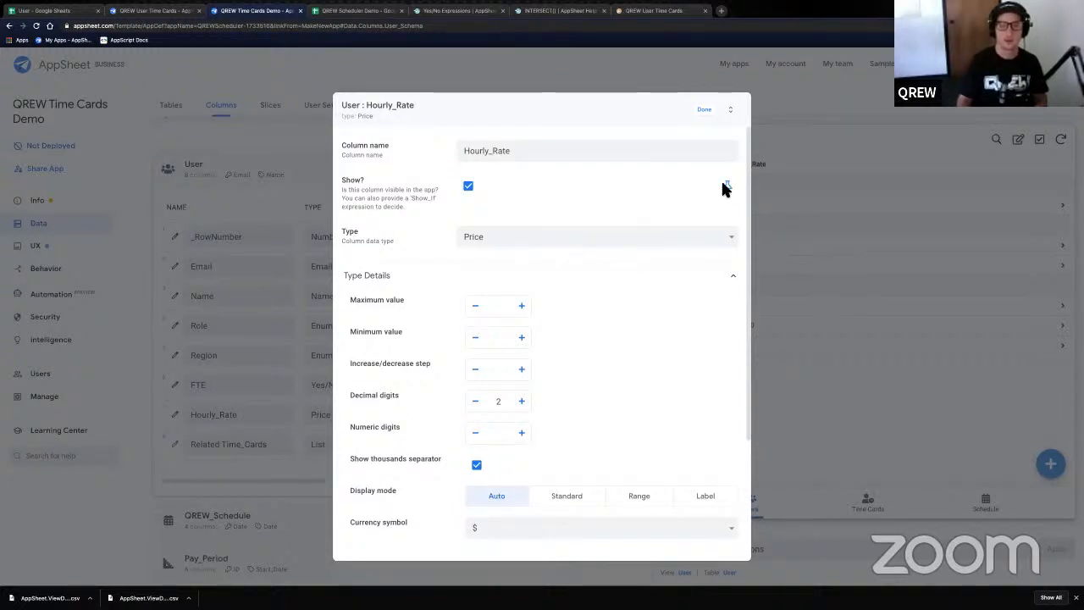
{"action": "double_click", "coordinate": [512, 149]}
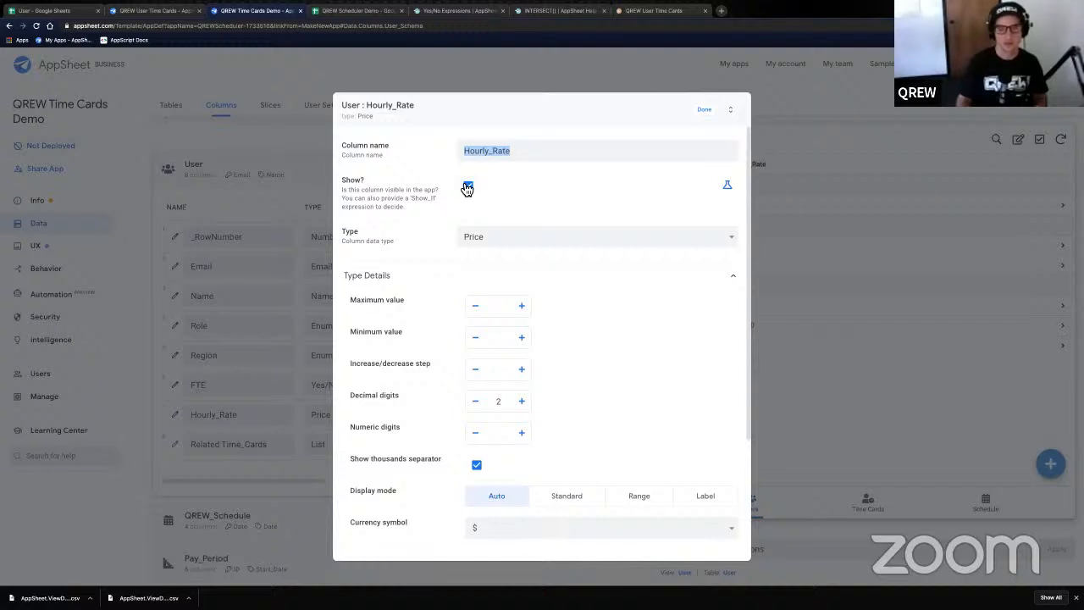
{"action": "left_click", "coordinate": [467, 187]}
{"action": "left_click", "coordinate": [472, 188]}
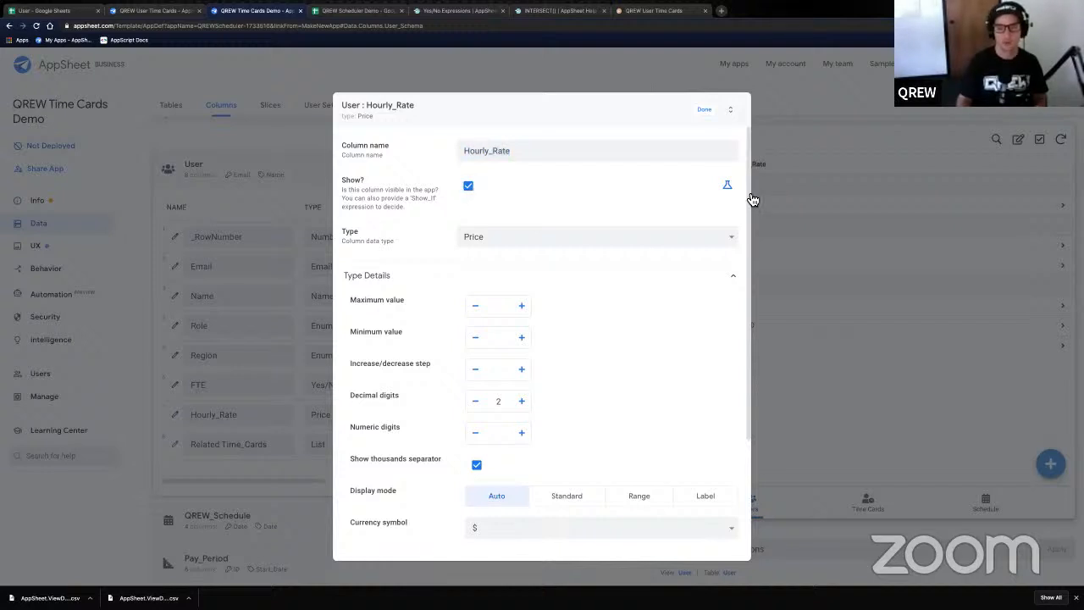
{"action": "left_click", "coordinate": [728, 187]}
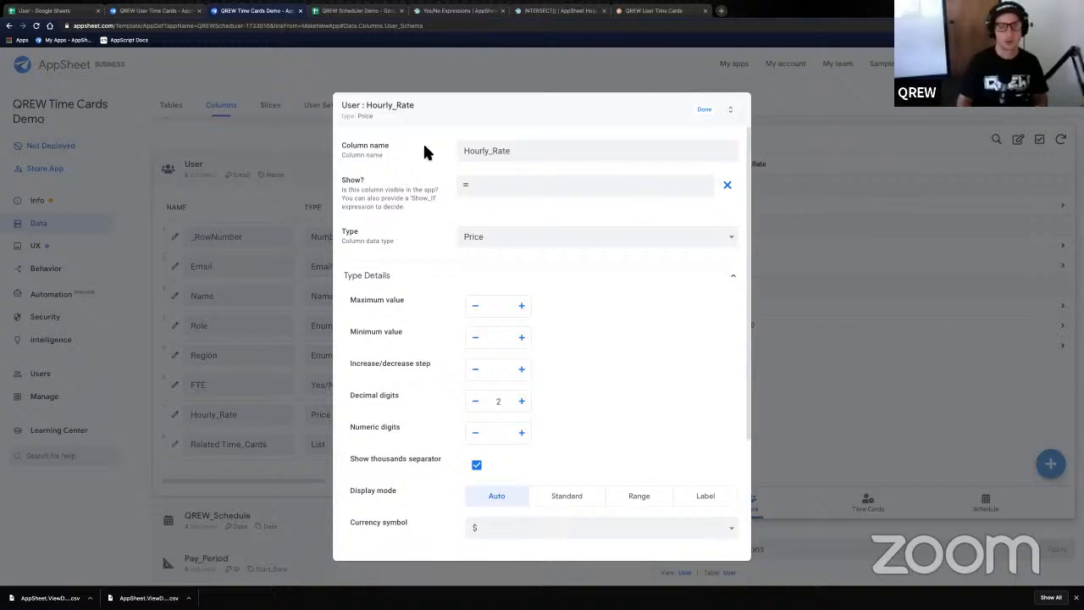
- Start the Hourly_Rate Show? expression in Expression Assistant with 'Super'=
{"action": "left_click", "coordinate": [458, 183]}
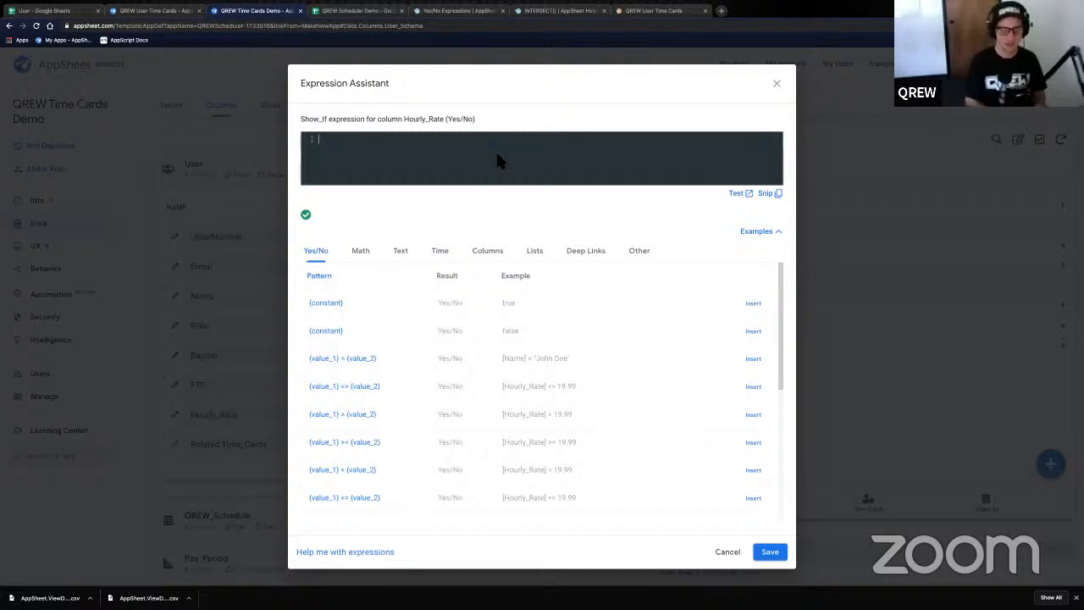
{"action": "type", "text": "\""}
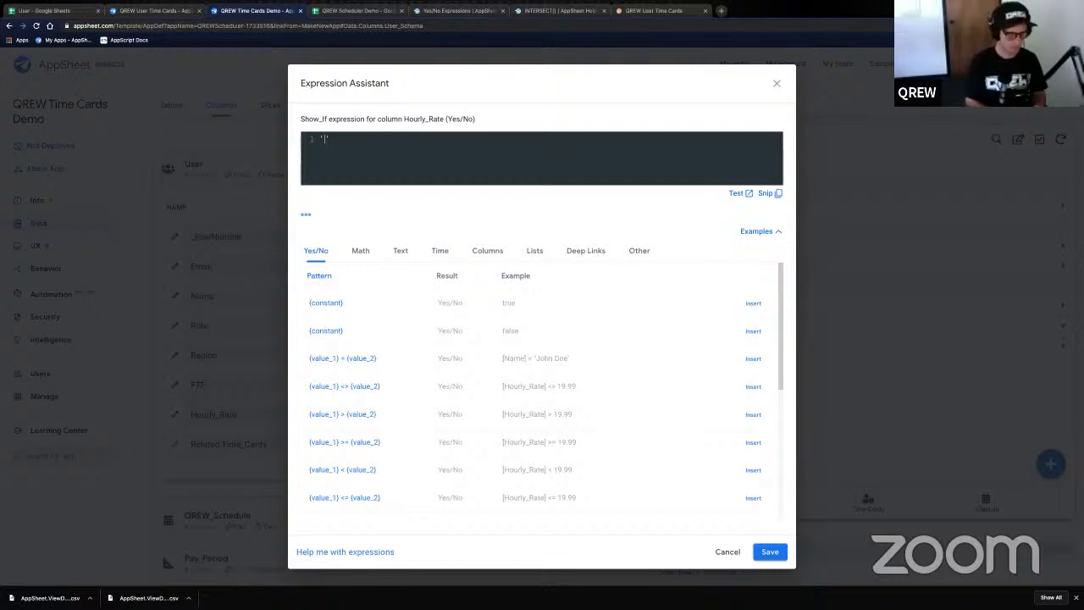
{"action": "type", "text": "Admin"}
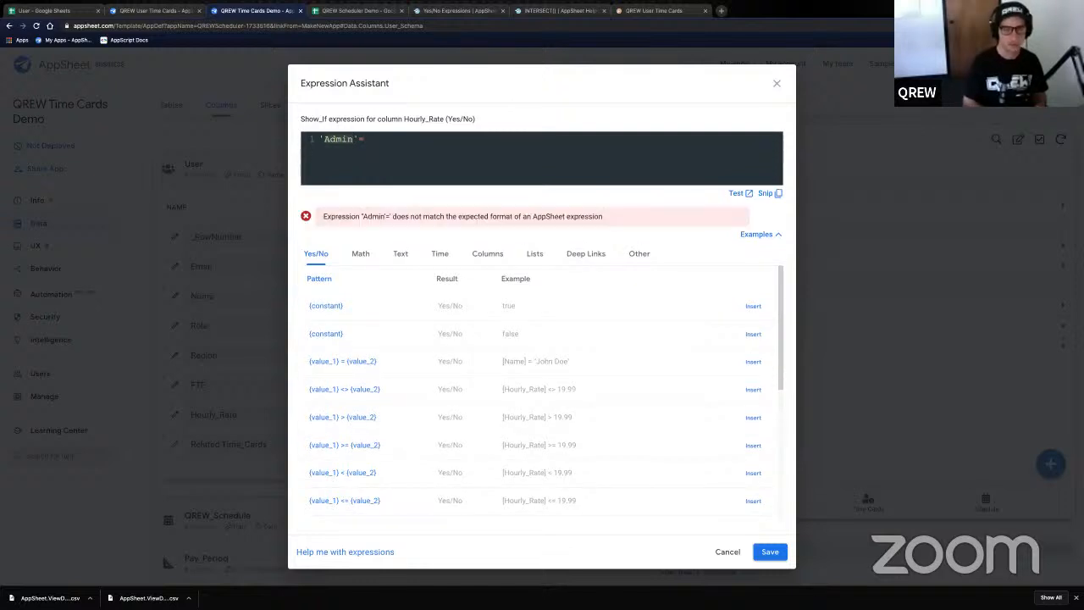
{"action": "type", "text": "Super"}
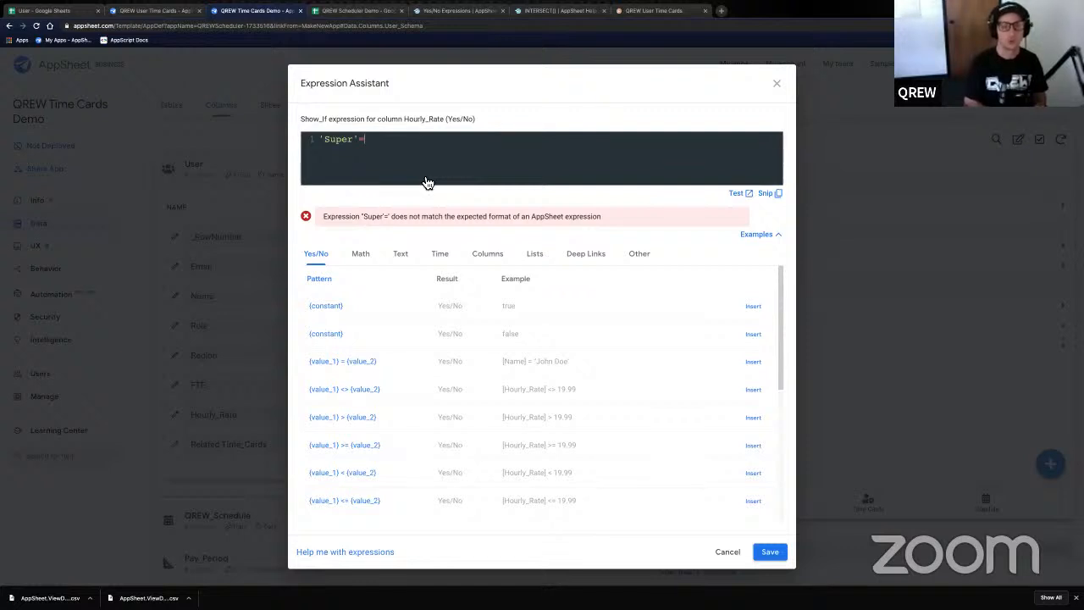
{"action": "type", "text": "A"}
{"action": "key", "text": "BackSpace"}
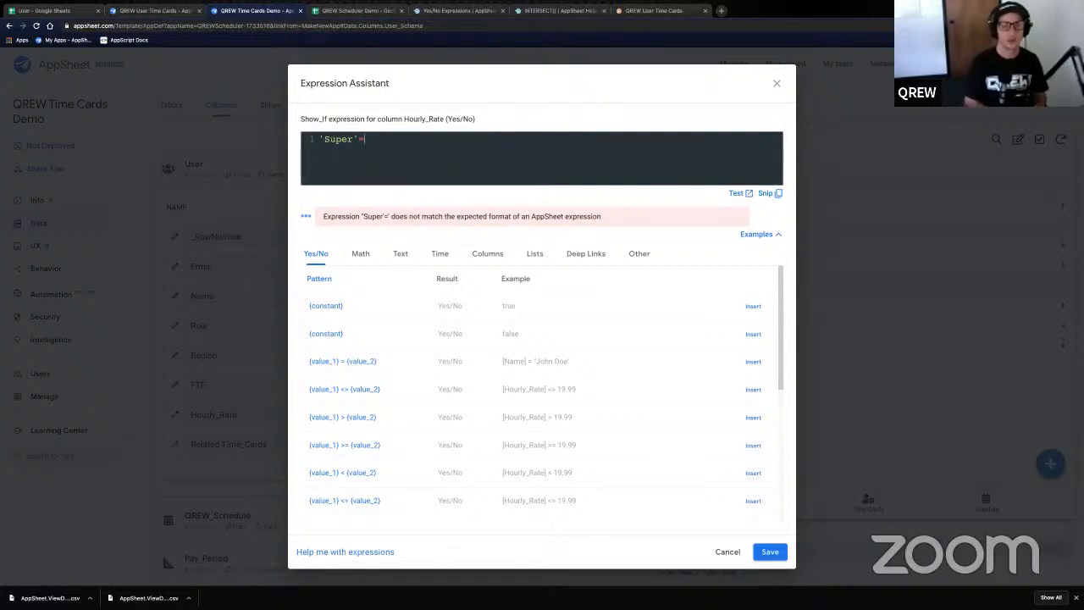
- Extend the formula to 'Super'=SELECT(User[Role],[Email]=USEREMAIL())
{"action": "type", "text": "SELEC"}
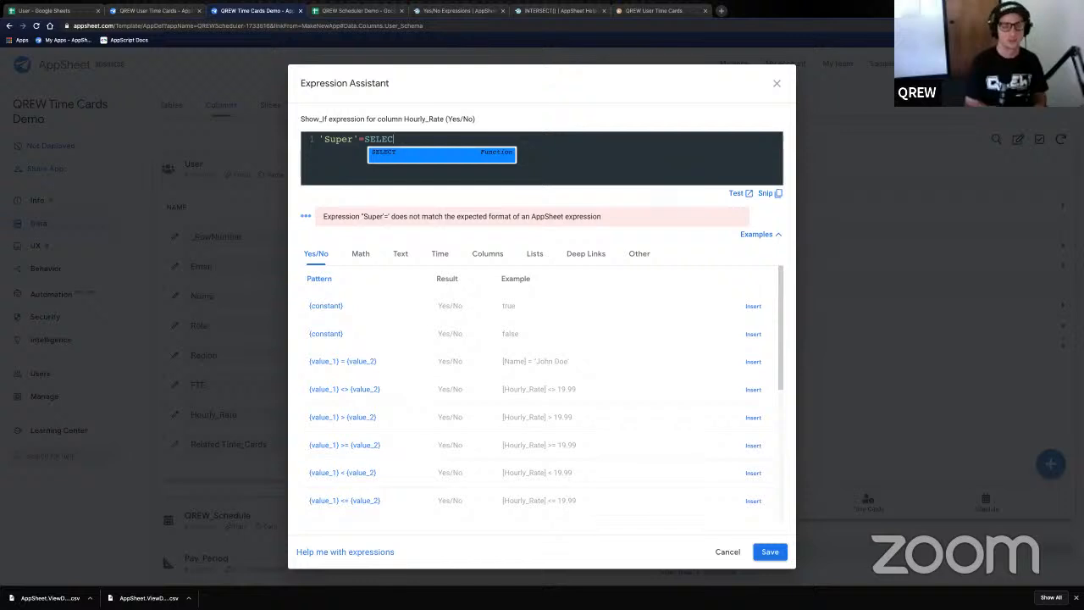
{"action": "key", "text": "Return"}
{"action": "type", "text": "U"}
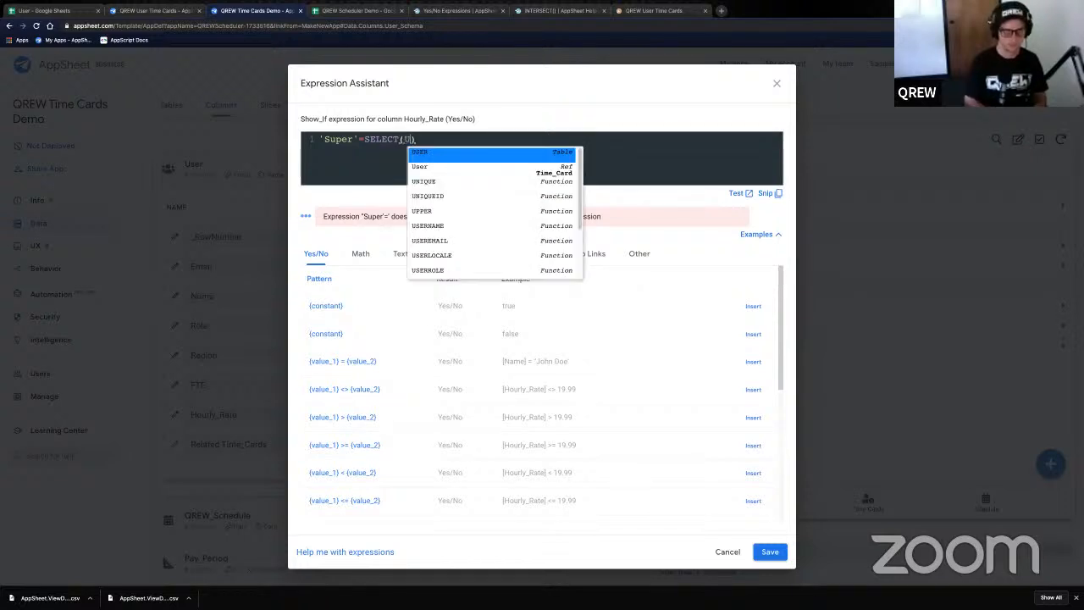
{"action": "type", "text": "ser["}
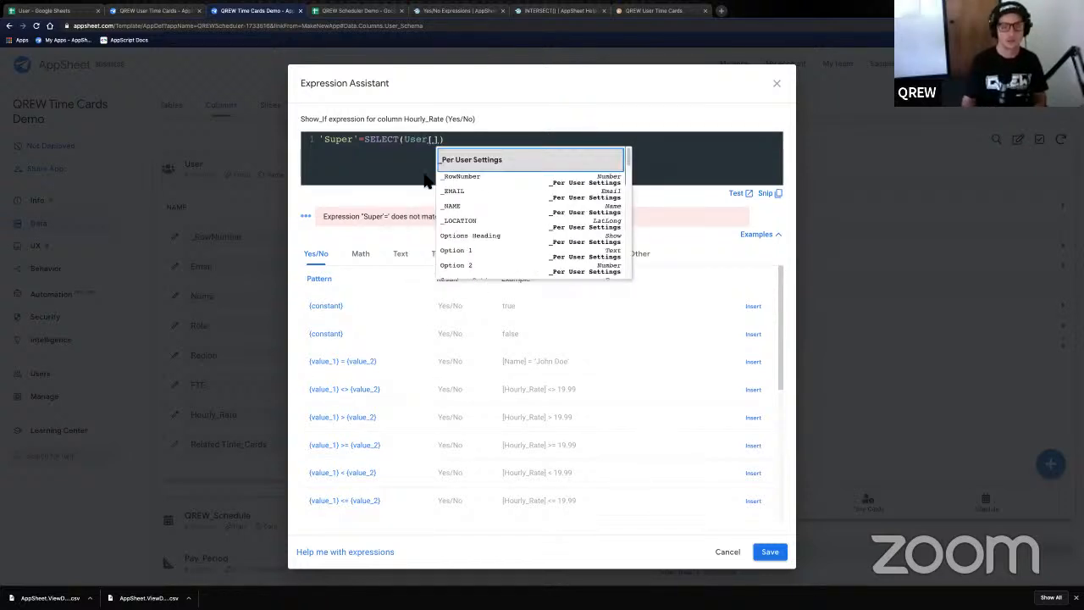
{"action": "left_click", "coordinate": [356, 143]}
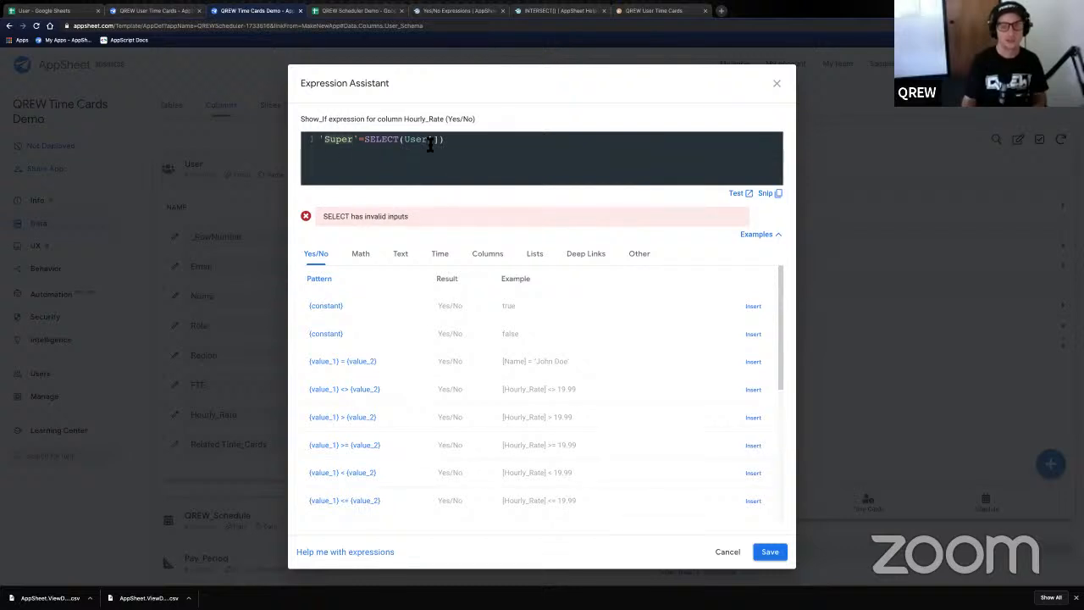
{"action": "left_click", "coordinate": [433, 139]}
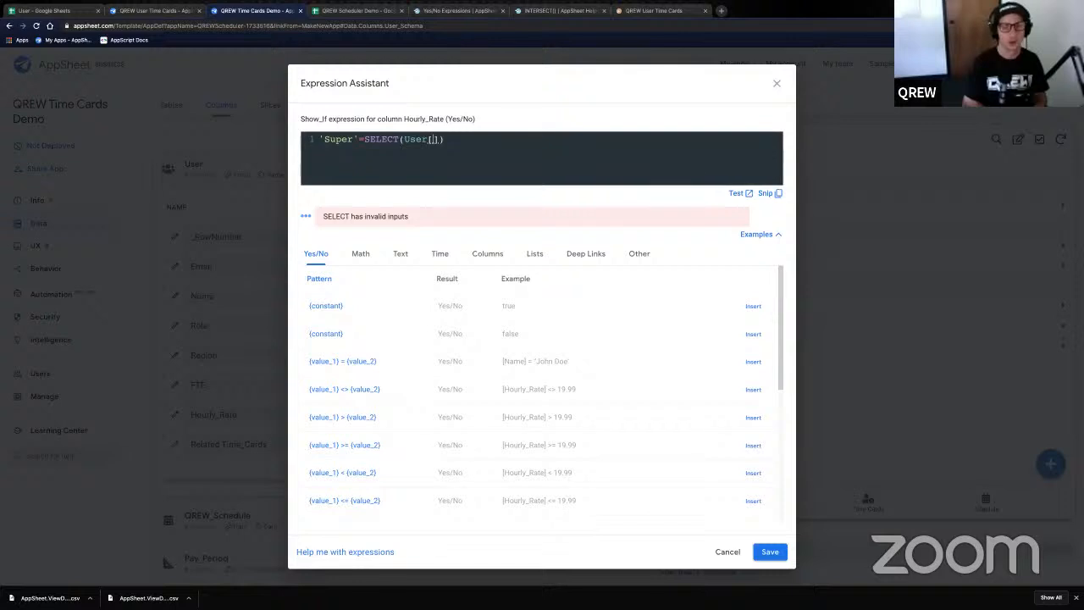
{"action": "type", "text": "Role"}
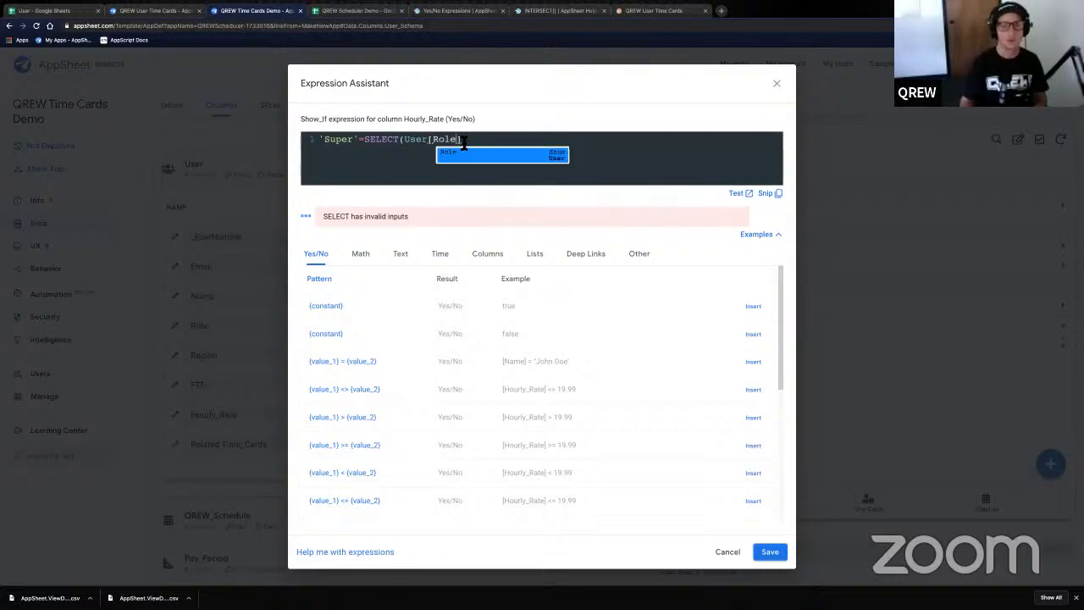
{"action": "left_click", "coordinate": [463, 140]}
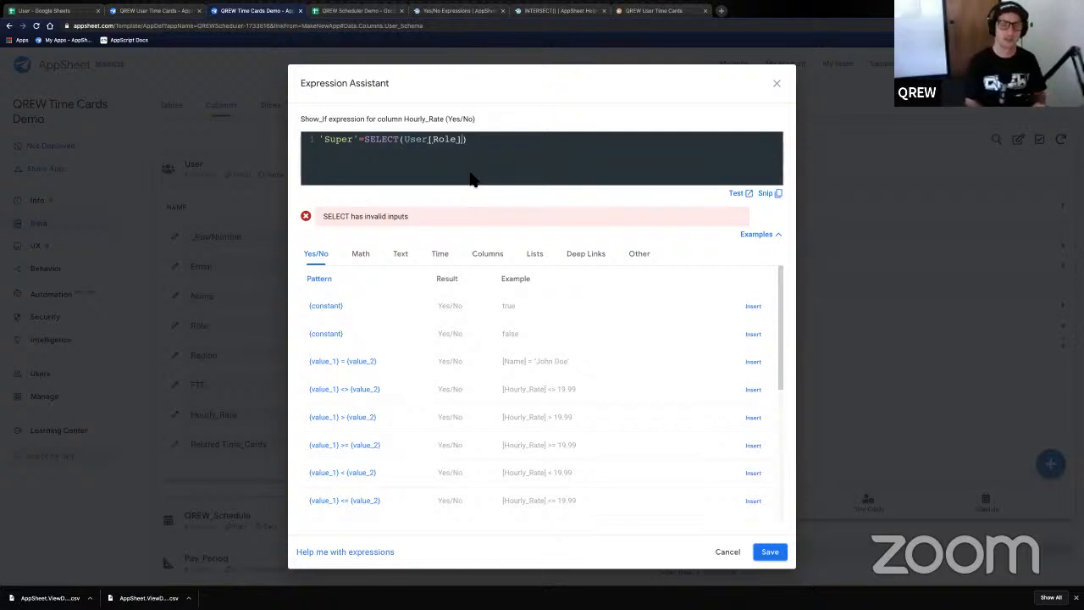
{"action": "type", "text": ","}
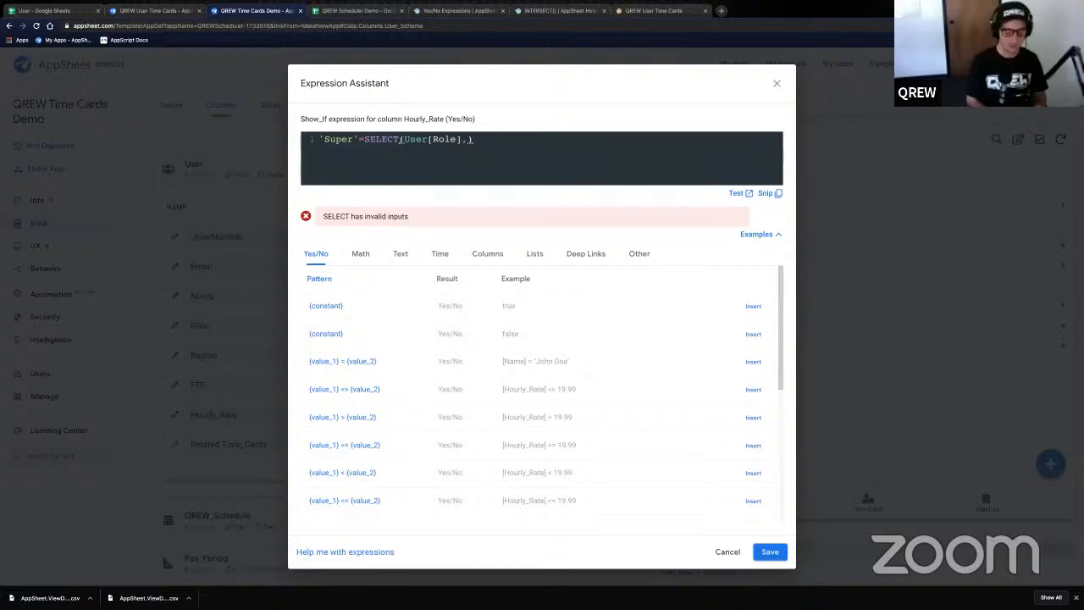
{"action": "type", "text": "["}
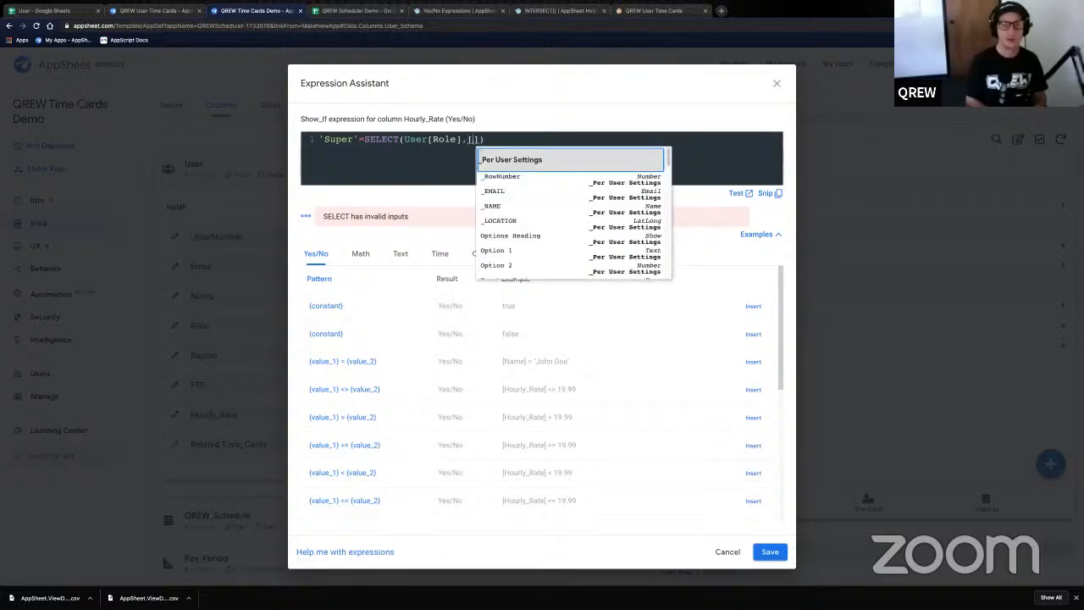
{"action": "type", "text": "Email"}
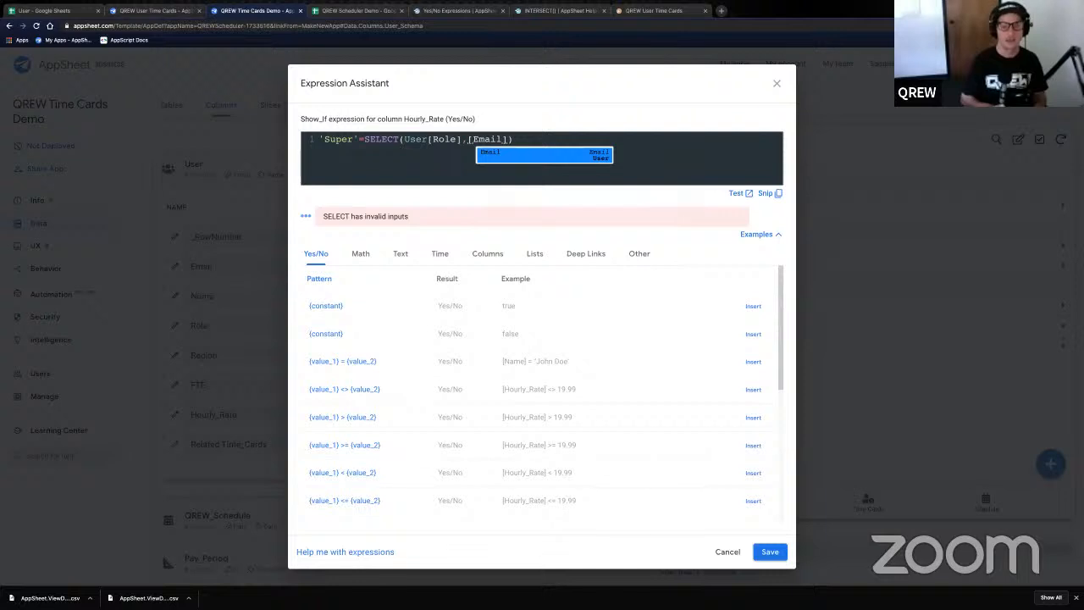
{"action": "key", "text": "Right"}
{"action": "type", "text": "="}
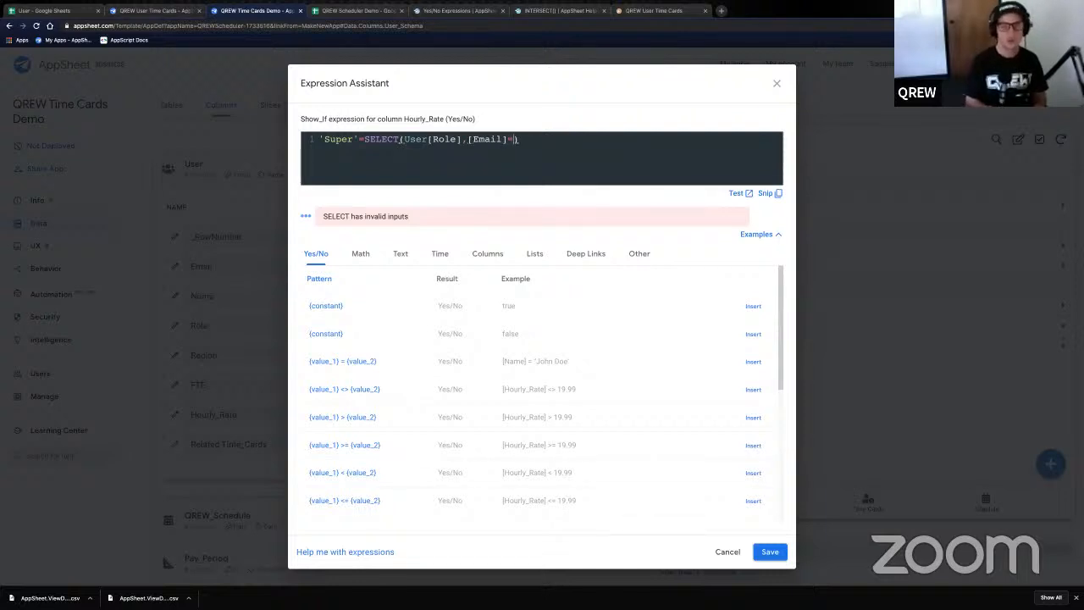
{"action": "type", "text": "USEREMAIL("}
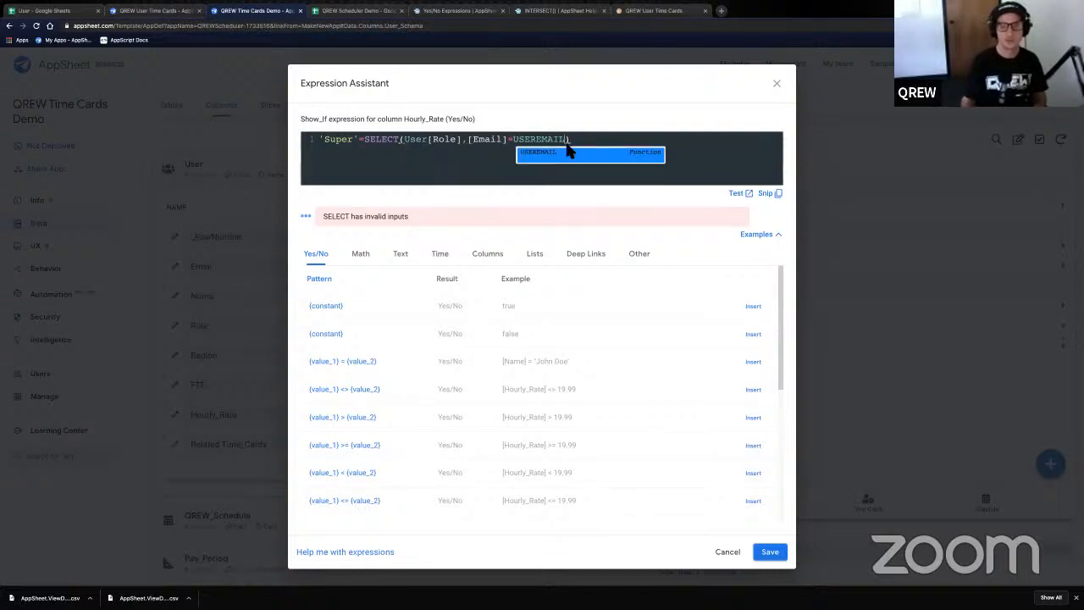
{"action": "type", "text": "))"}
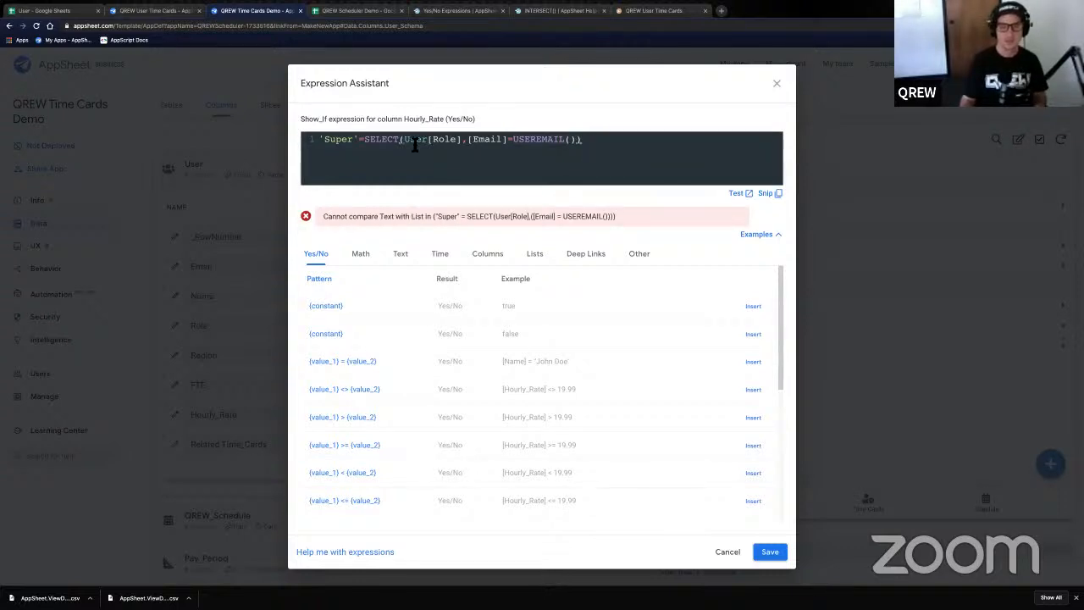
- Wrap the lookup in ANY to read 'Super'=ANY(SELECT(User[Role],[Email]=USEREMAIL()))
{"action": "left_click", "coordinate": [368, 142]}
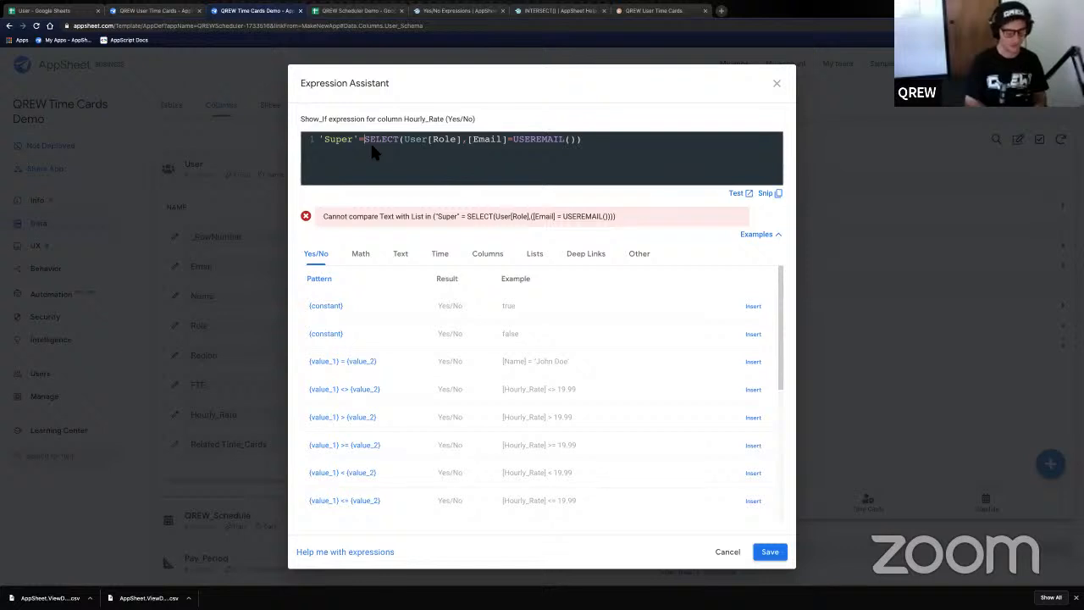
{"action": "type", "text": "ANY("}
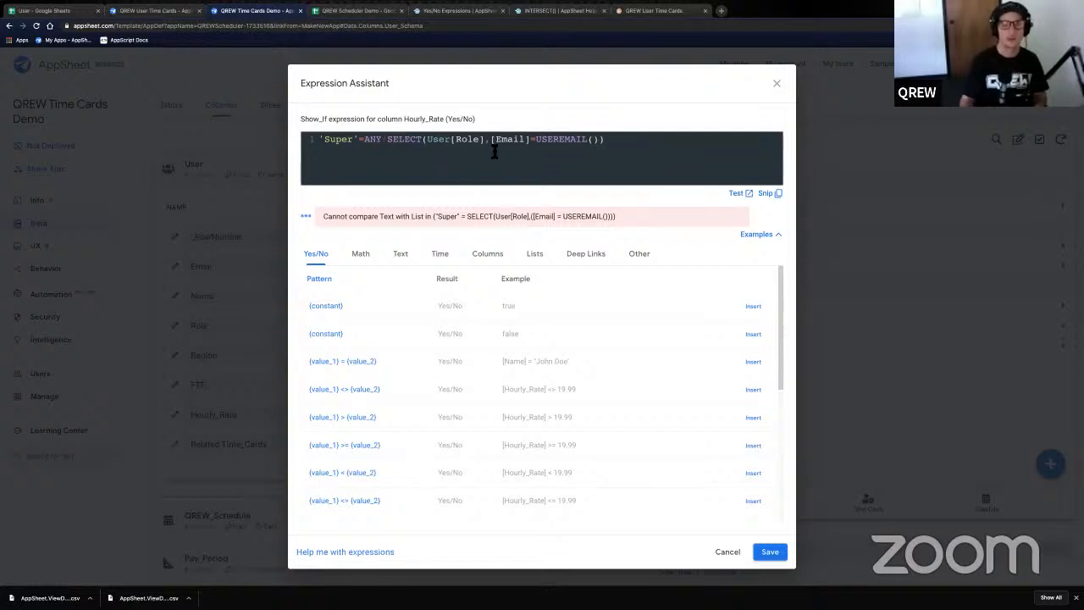
{"action": "left_click", "coordinate": [620, 138]}
{"action": "type", "text": "))"}
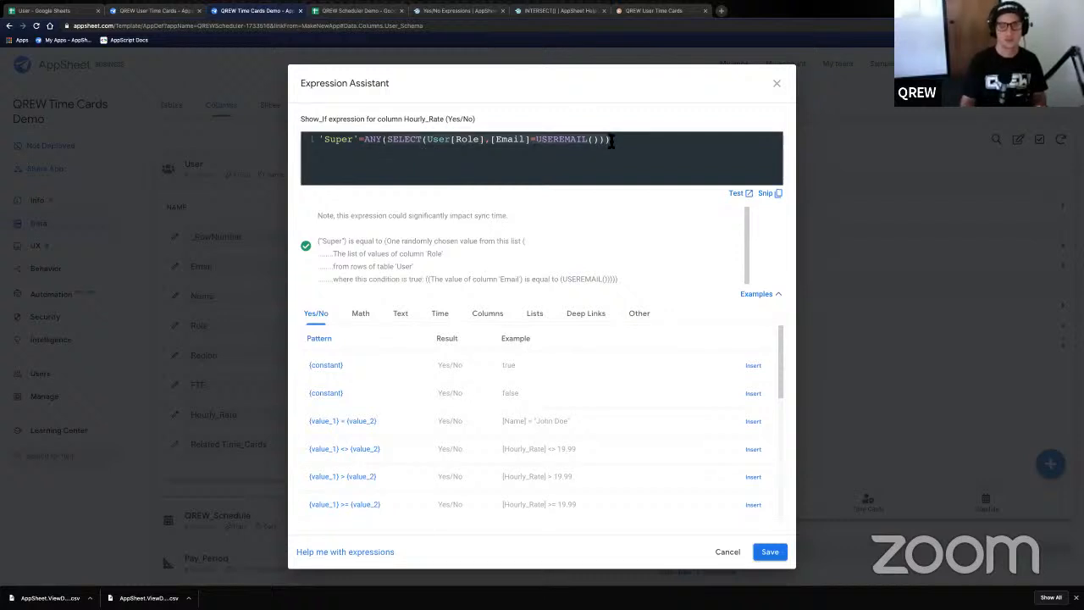
{"action": "type", "text": ")"}
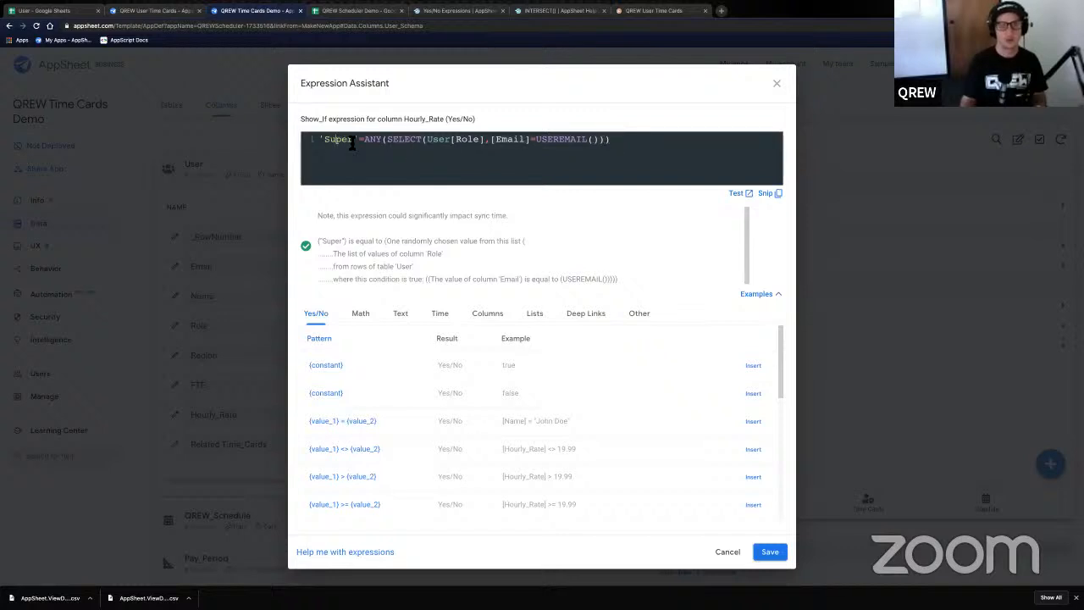
- Review the parts of the expression and save the Show? condition
{"action": "double_click", "coordinate": [352, 141]}
{"action": "left_click_drag", "start_coordinate": [376, 142], "coordinate": [599, 143]}
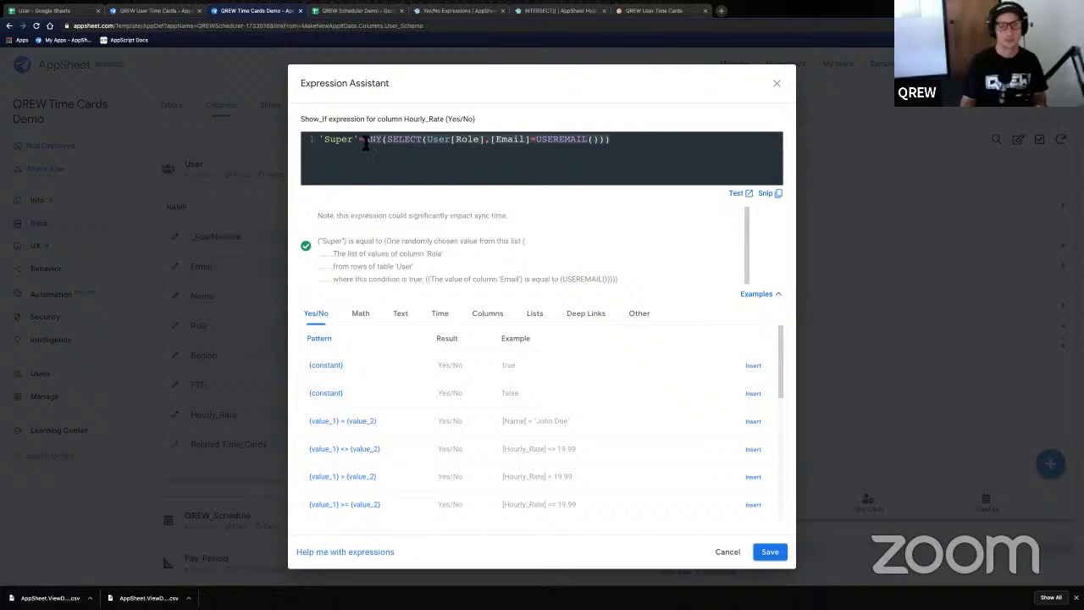
{"action": "left_click", "coordinate": [366, 141]}
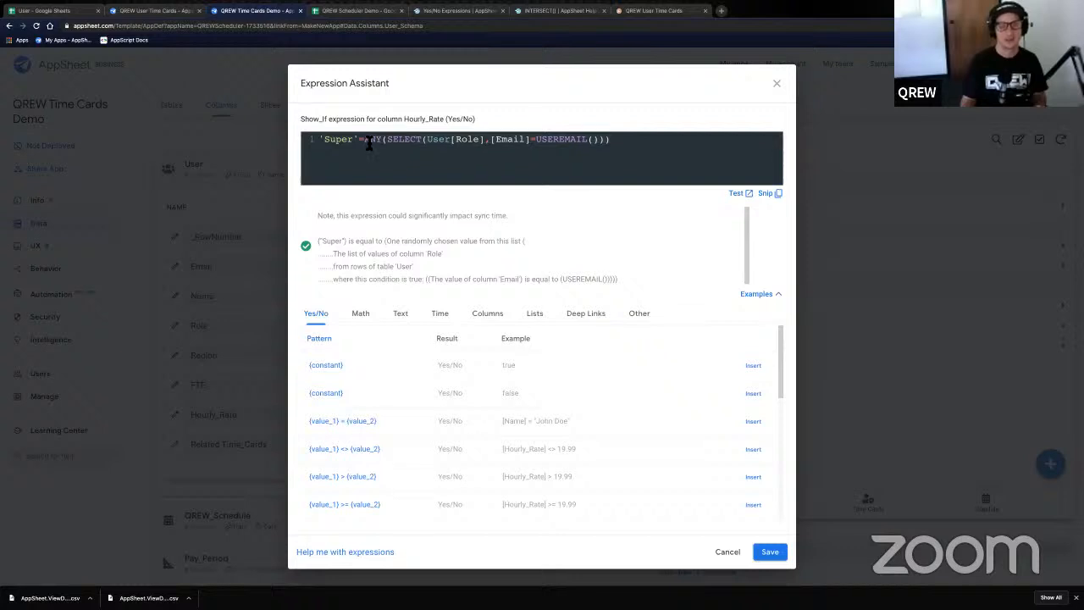
{"action": "left_click", "coordinate": [609, 141], "text": "shift"}
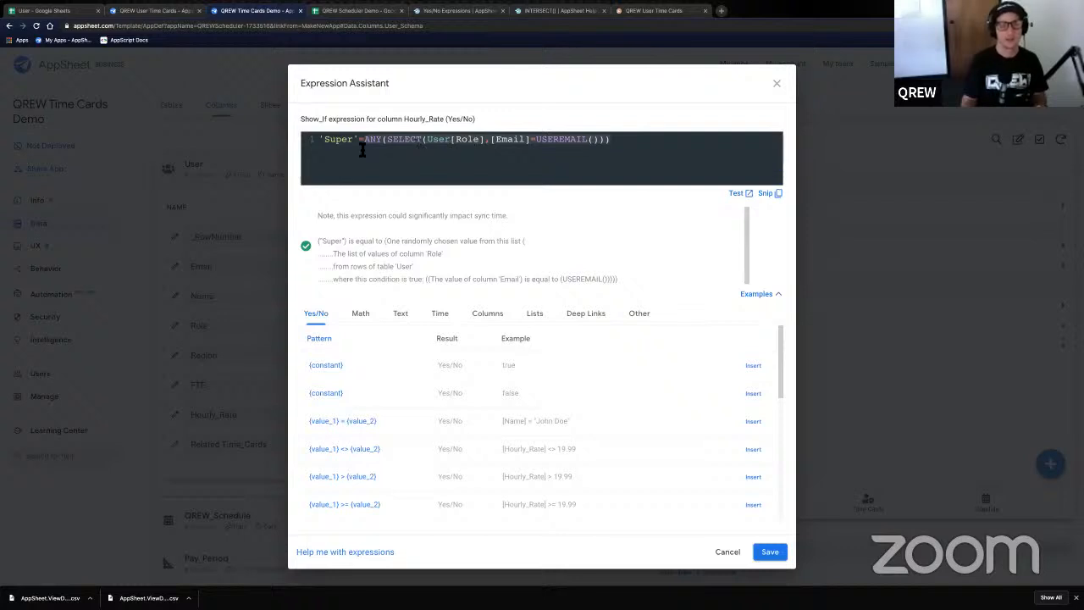
{"action": "left_click_drag", "start_coordinate": [364, 143], "coordinate": [382, 145]}
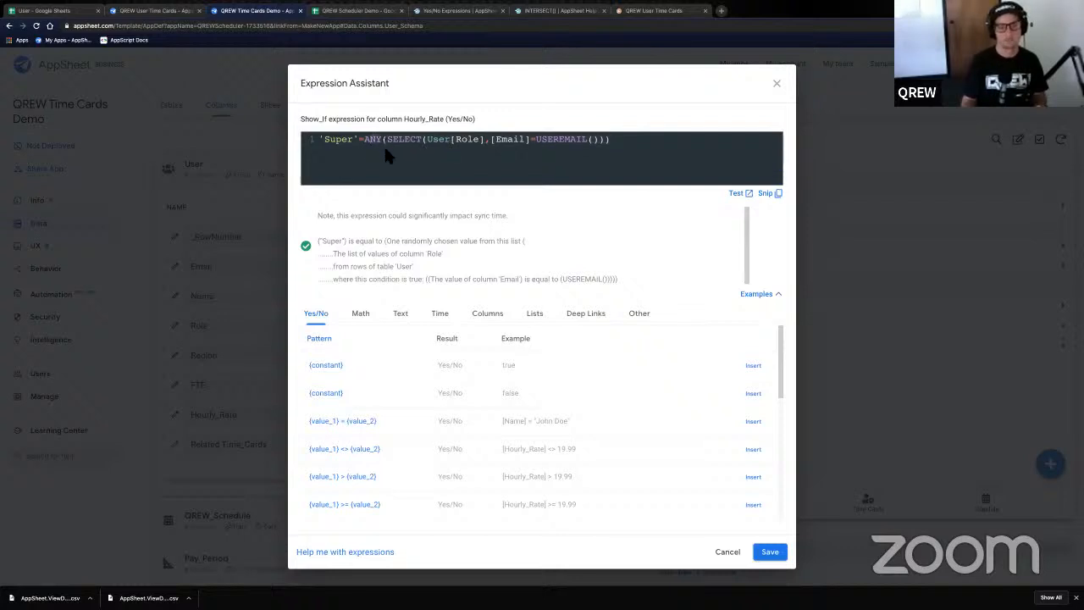
{"action": "left_click", "coordinate": [387, 151]}
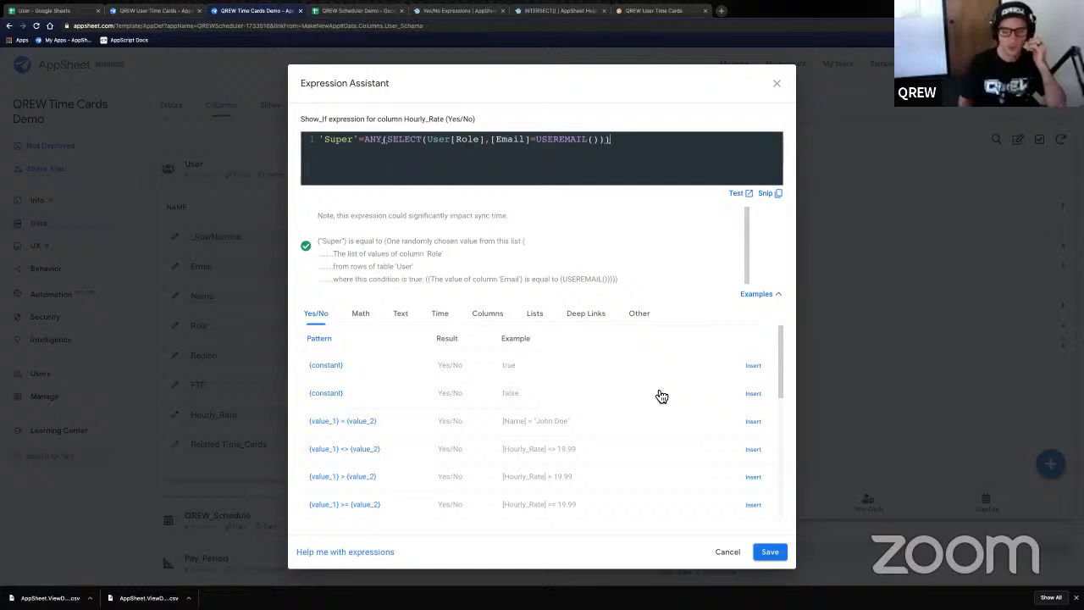
{"action": "left_click", "coordinate": [764, 551]}
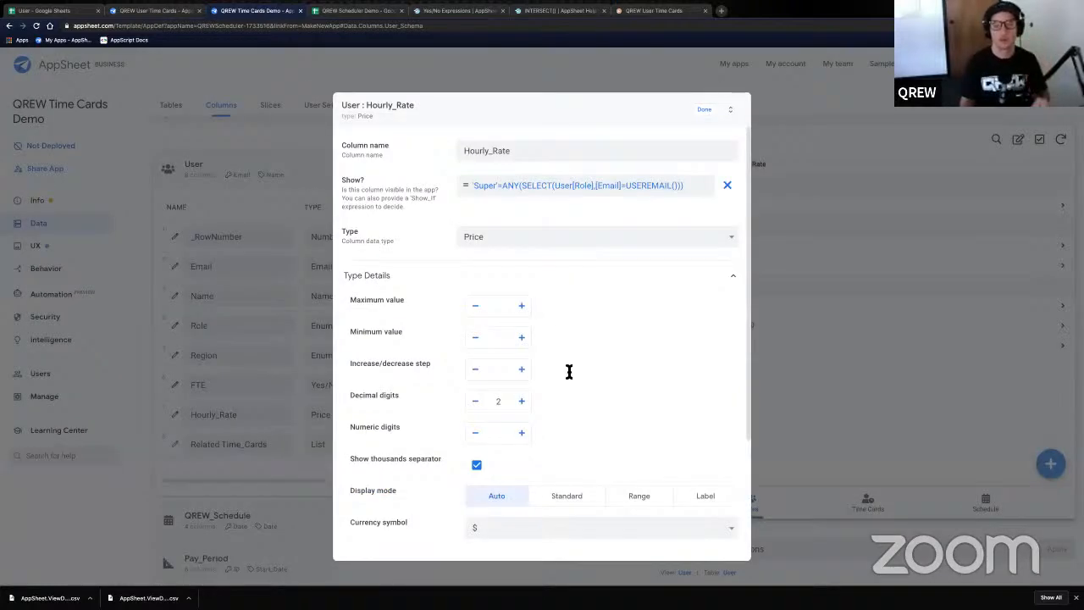
- Close the Hourly_Rate column editor and scroll across the User columns list
{"action": "left_click", "coordinate": [702, 109]}
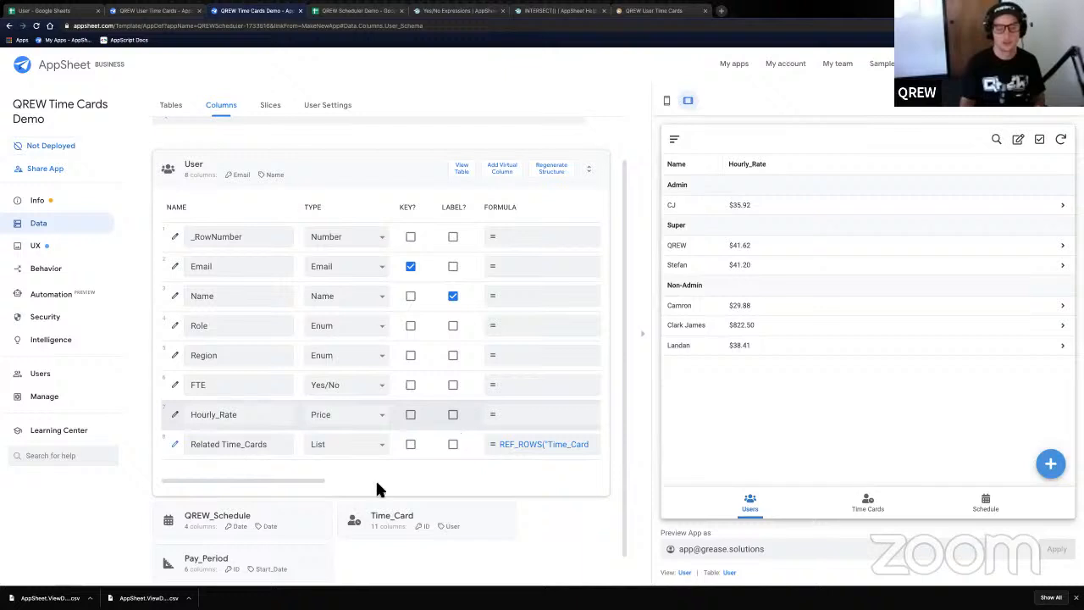
{"action": "left_click_drag", "start_coordinate": [299, 480], "coordinate": [157, 448]}
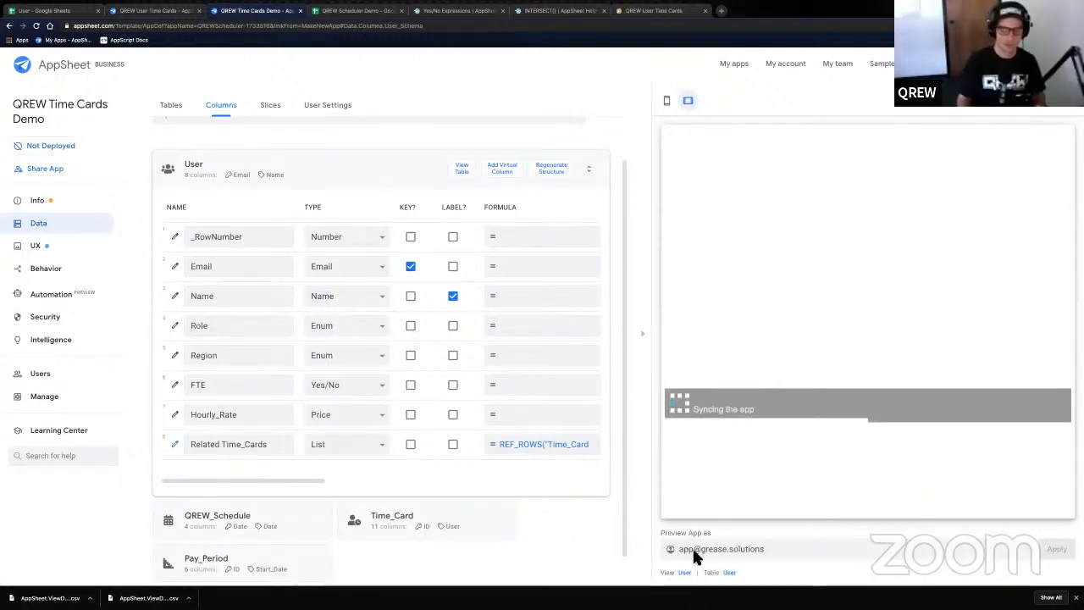
- Change the preview email to a different user's address and apply it
{"action": "left_click_drag", "start_coordinate": [693, 549], "coordinate": [668, 548]}
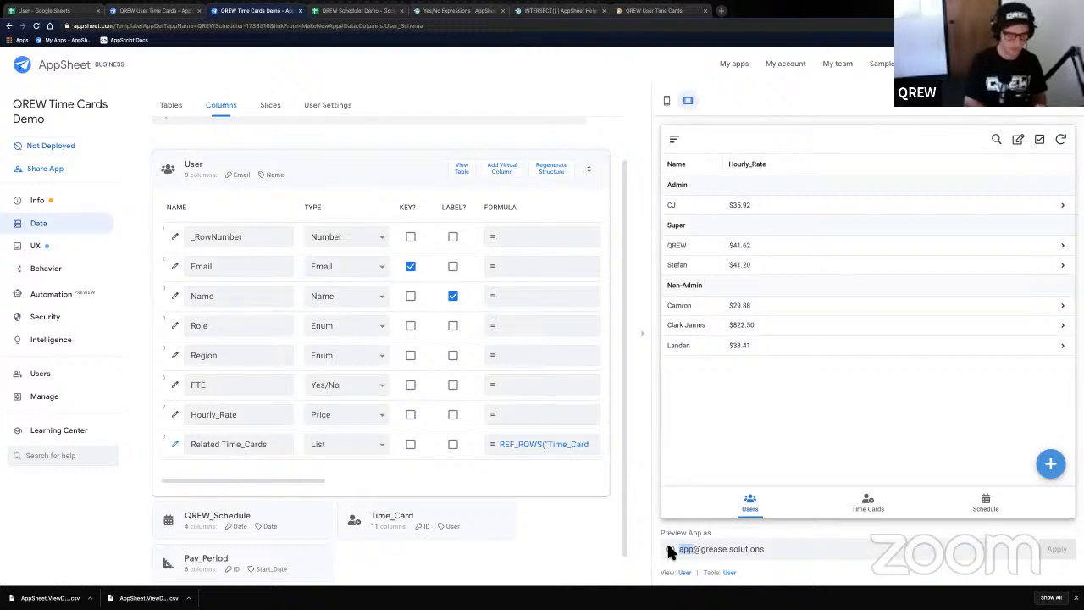
{"action": "type", "text": "cj"}
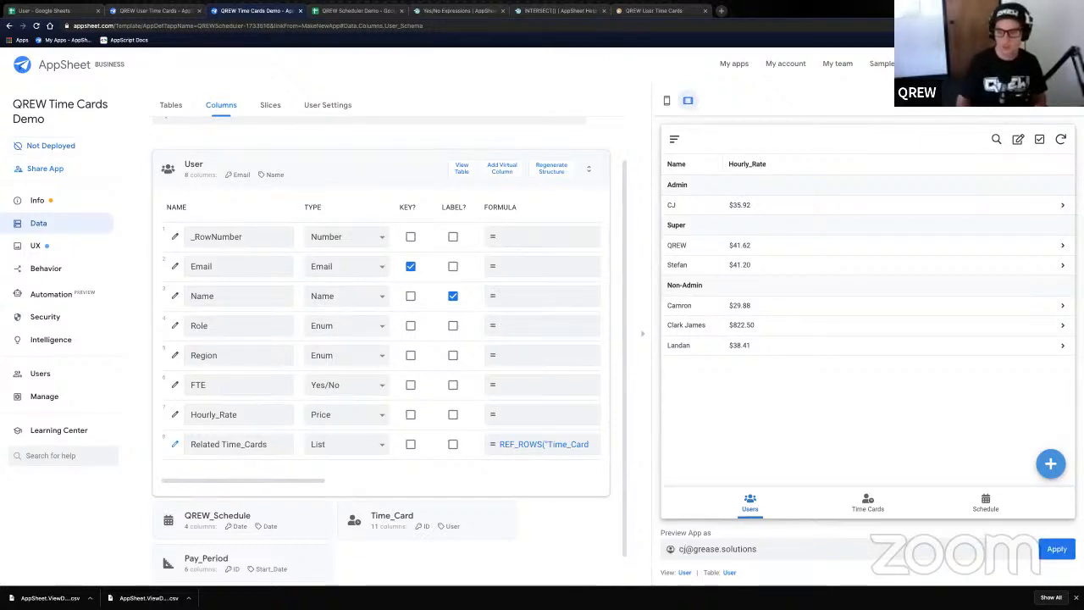
{"action": "left_click", "coordinate": [1058, 552]}
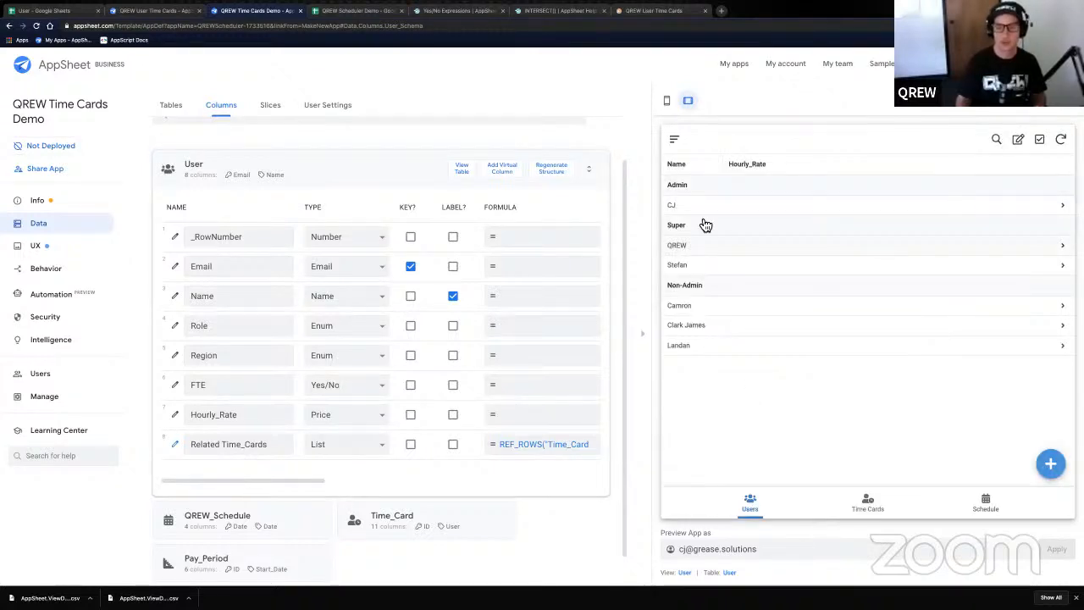
- Open a user's details in the preview to confirm Hourly_Rate is hidden, then go to Data
{"action": "double_click", "coordinate": [688, 549]}
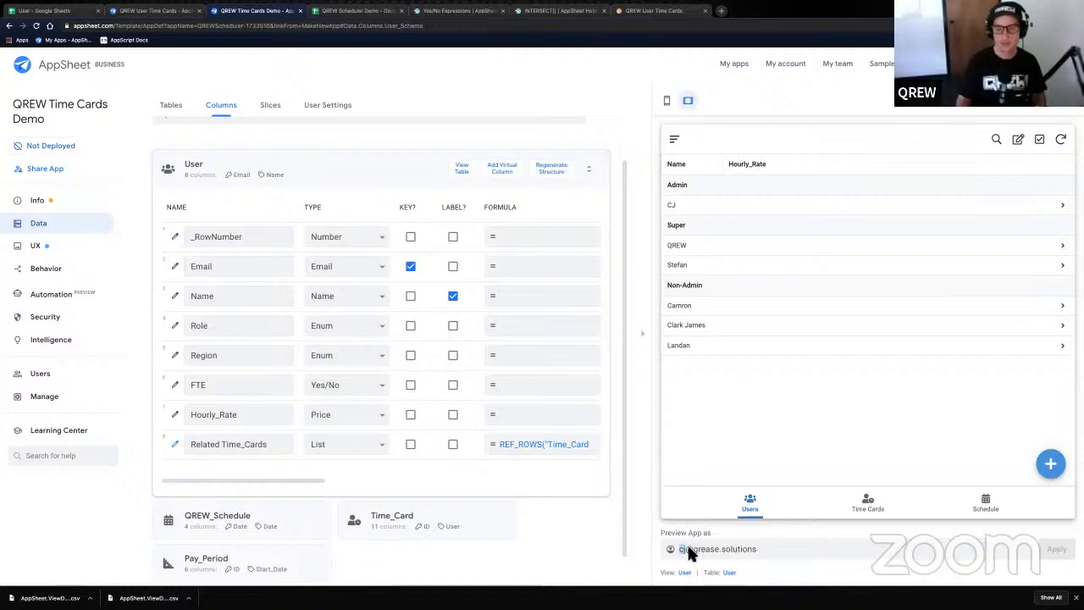
{"action": "left_click", "coordinate": [693, 352]}
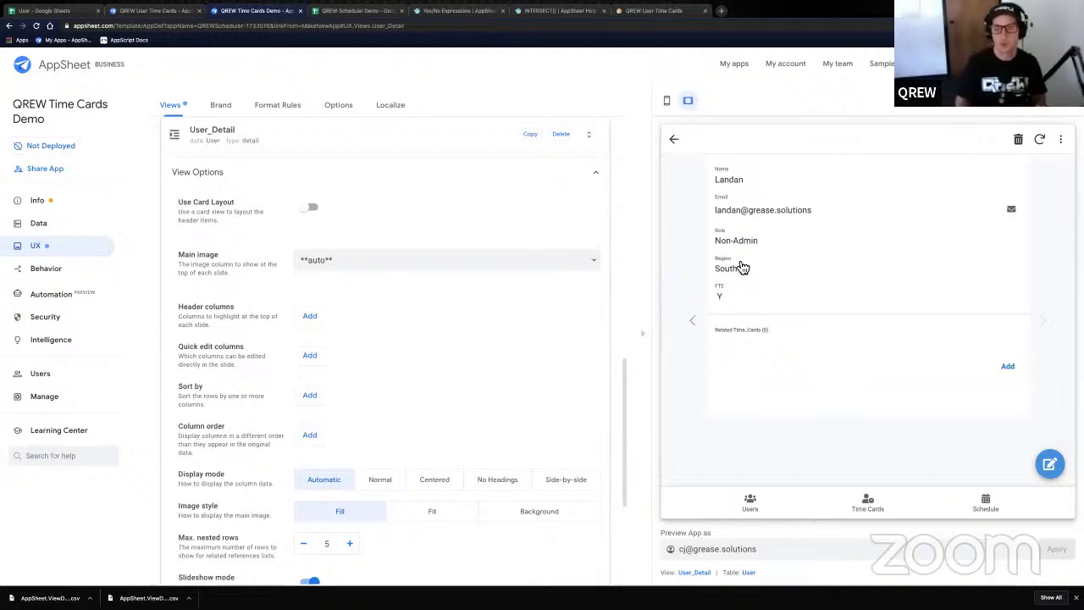
{"action": "left_click", "coordinate": [674, 139]}
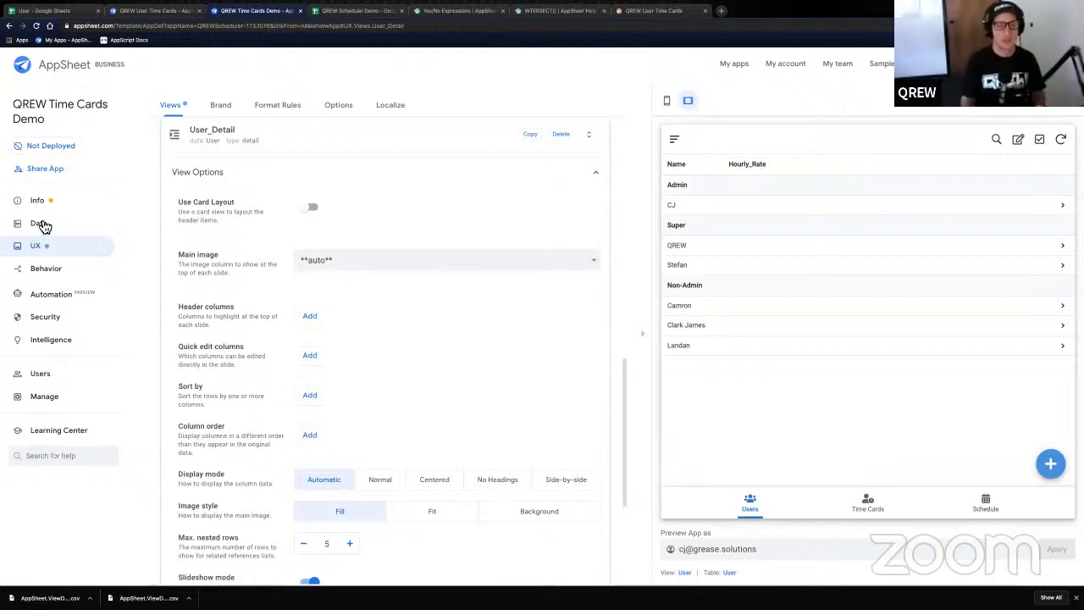
{"action": "left_click", "coordinate": [39, 224]}
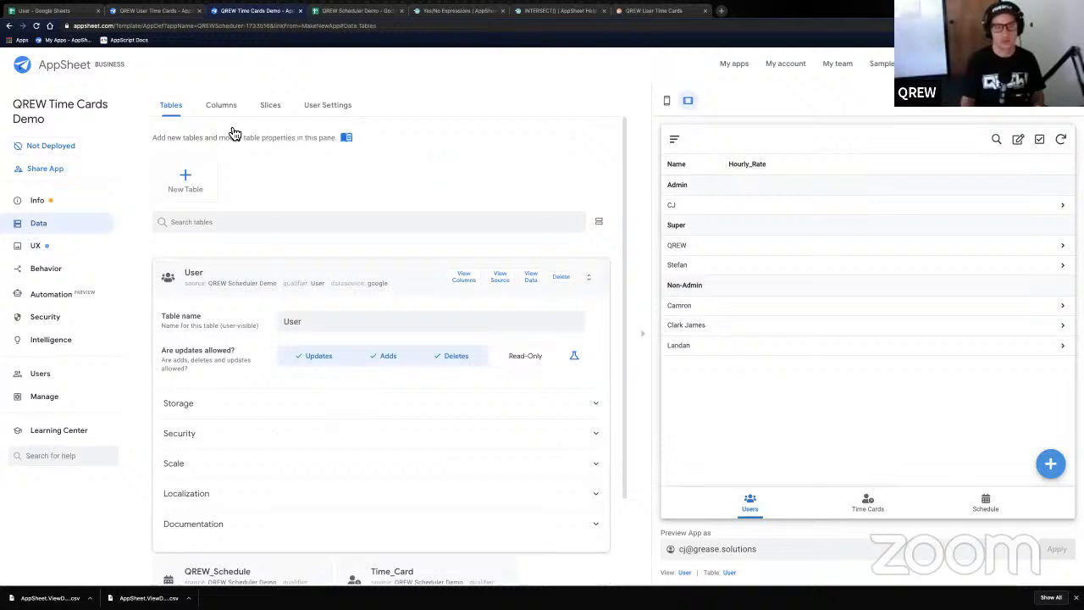
- Create a new slice on the User table and name it Current_User
{"action": "left_click", "coordinate": [269, 106]}
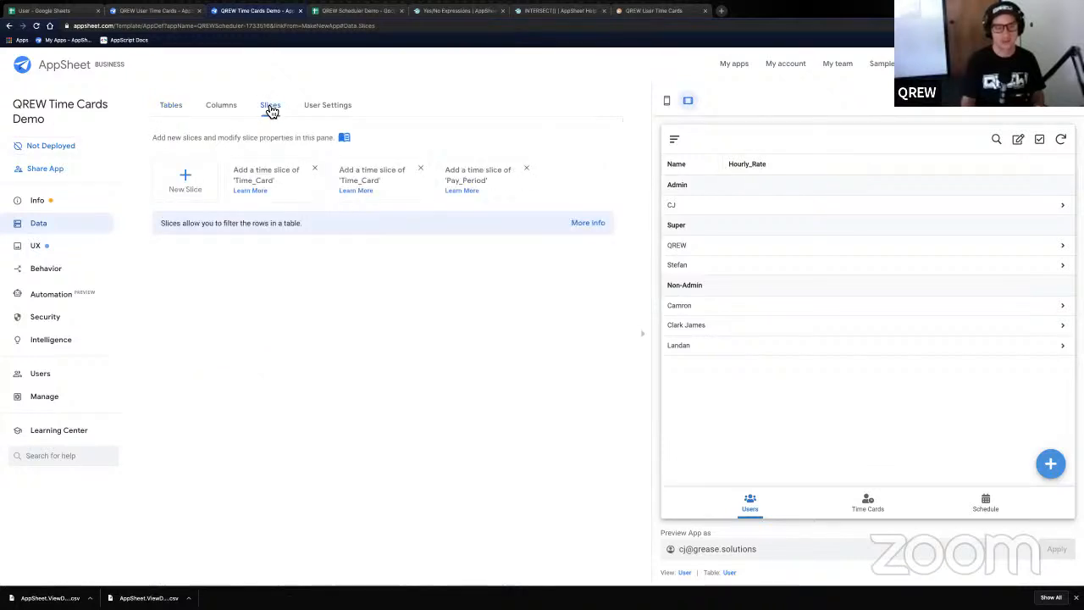
{"action": "left_click", "coordinate": [188, 182]}
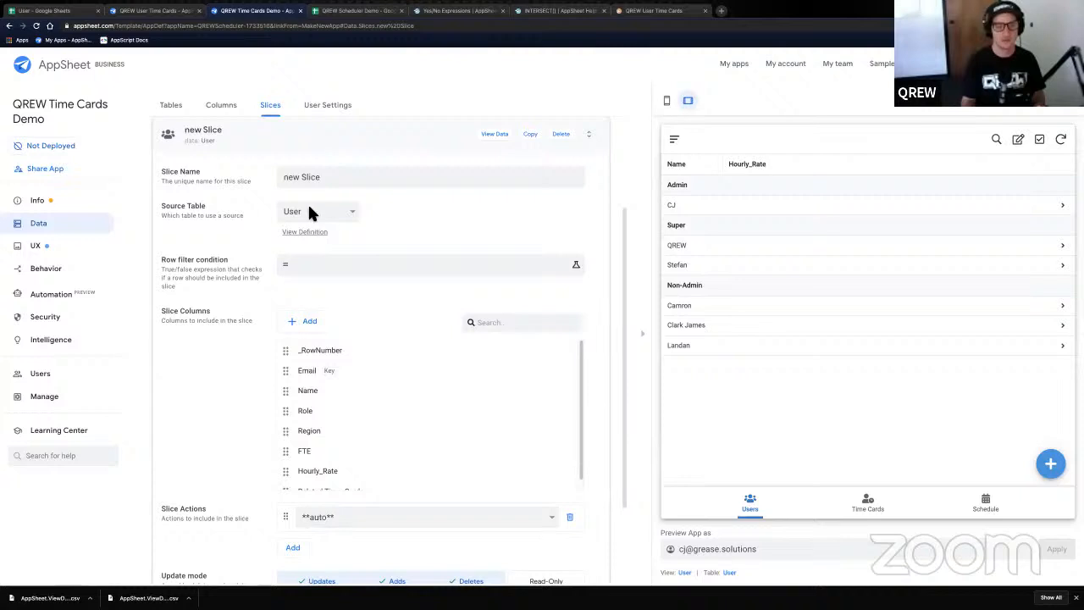
{"action": "triple_click", "coordinate": [324, 178]}
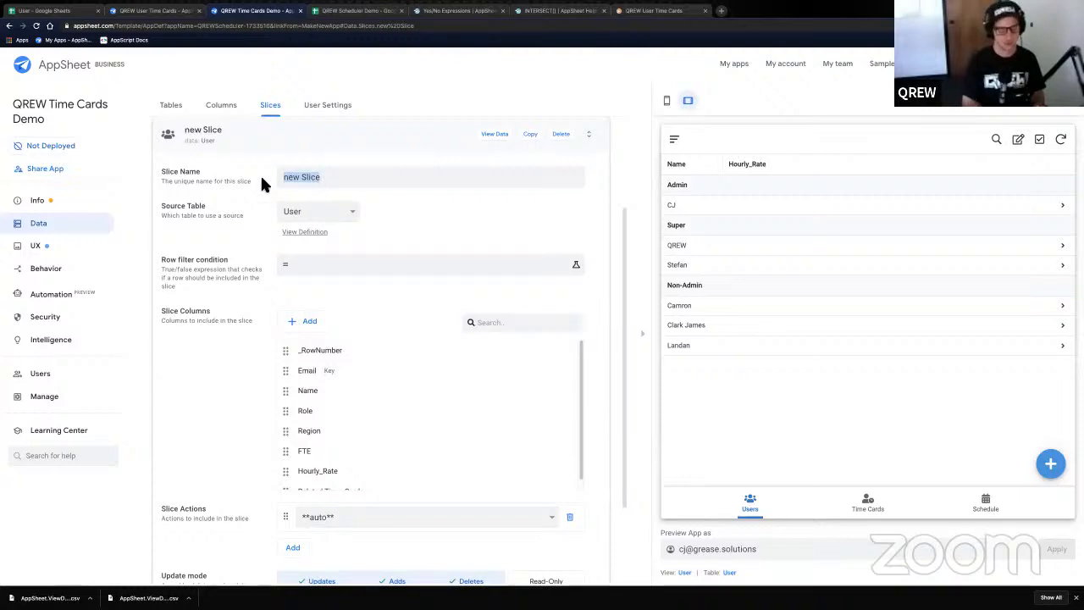
{"action": "type", "text": "Curr"}
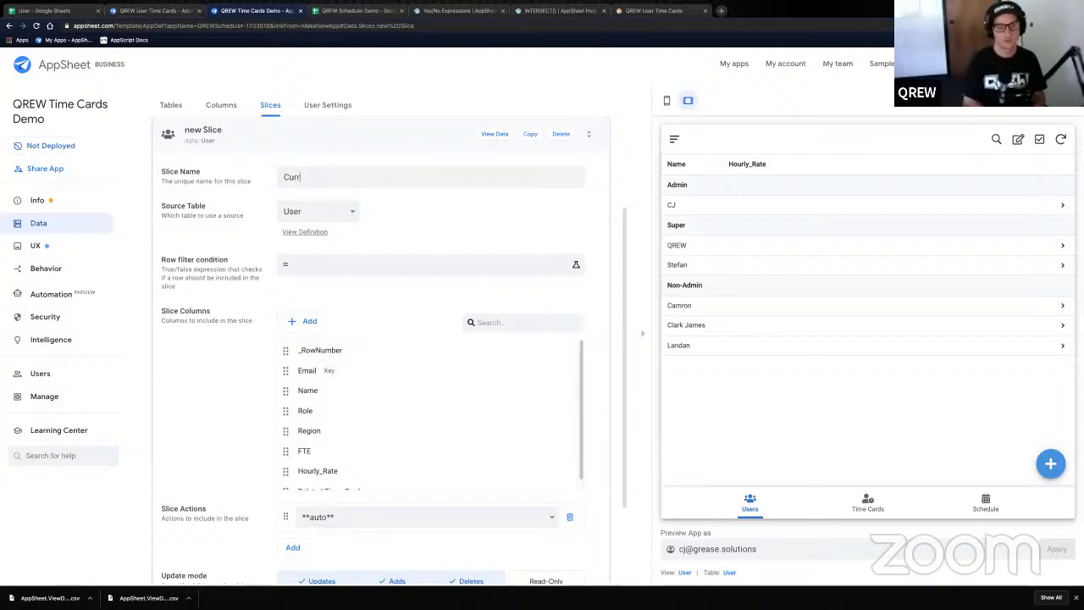
{"action": "type", "text": "en"}
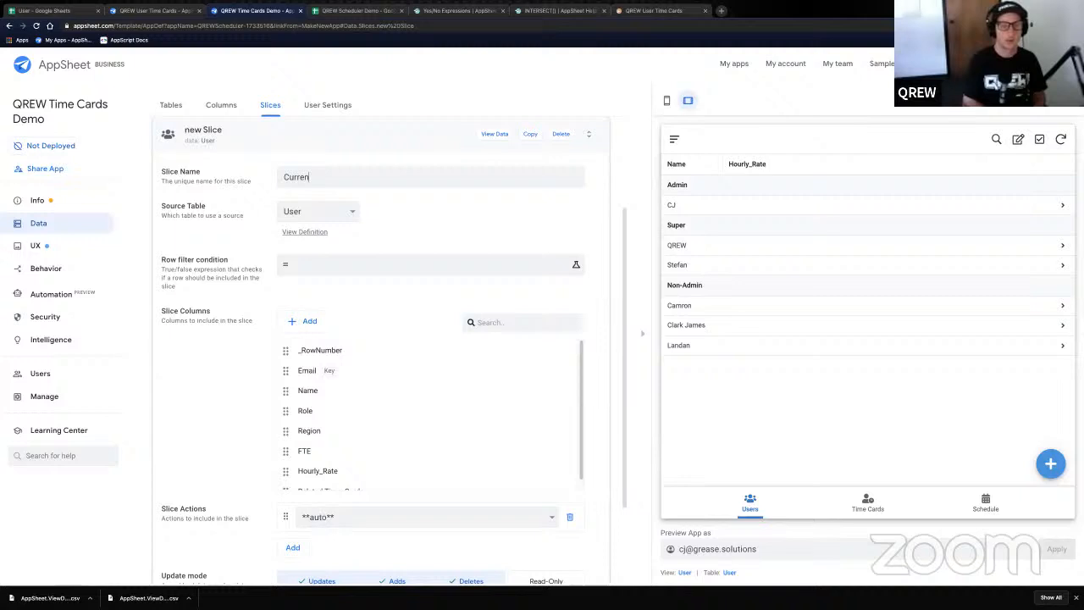
{"action": "type", "text": "t_"}
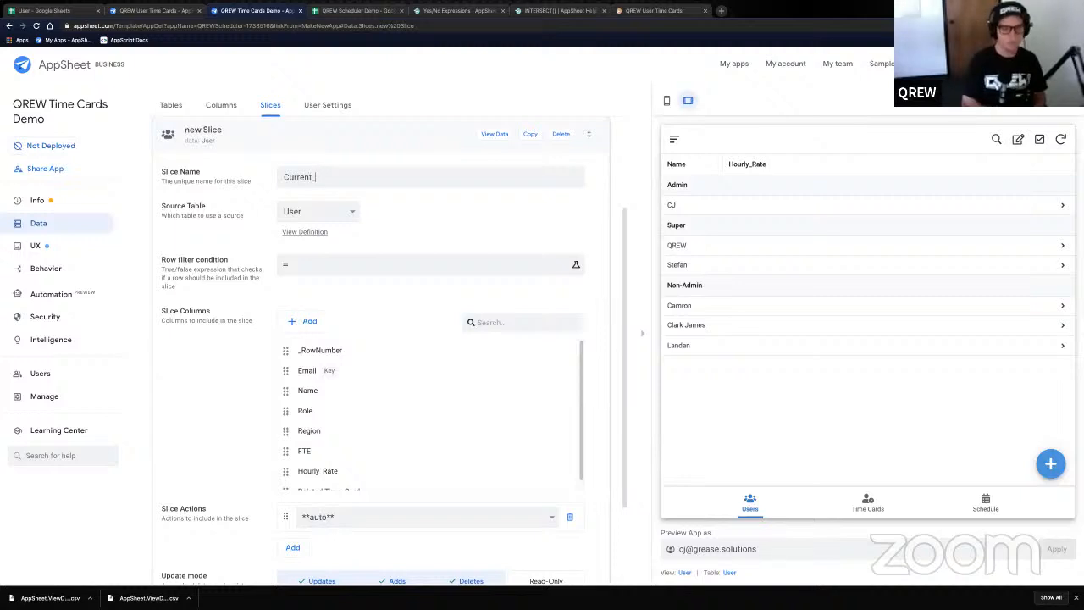
{"action": "type", "text": "User"}
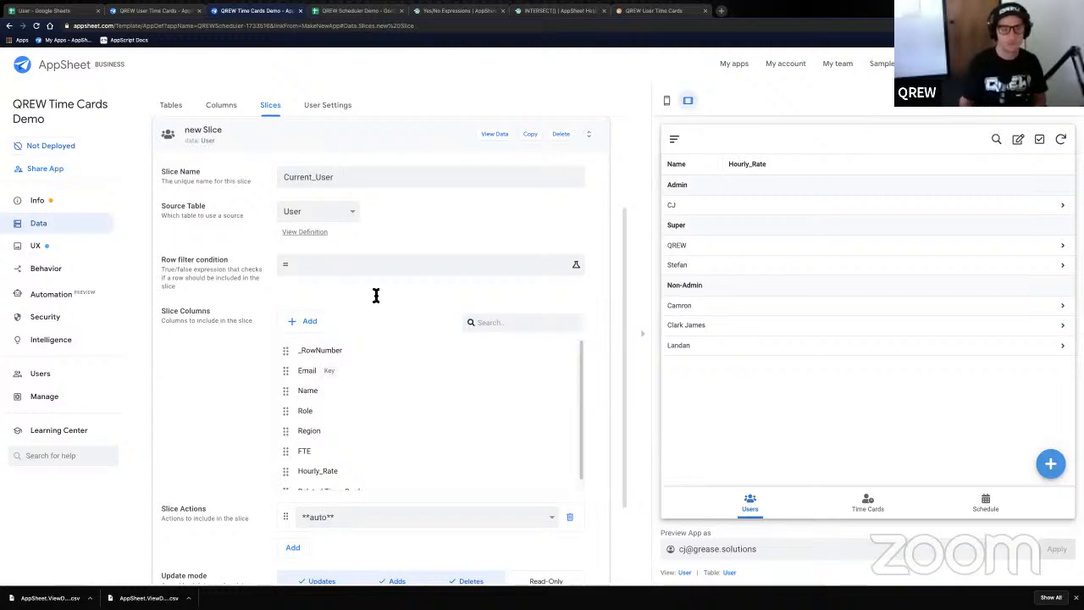
- Enter USEREMAIL()=[Email] as the Current_User slice's row filter condition and save it
{"action": "left_click", "coordinate": [496, 264]}
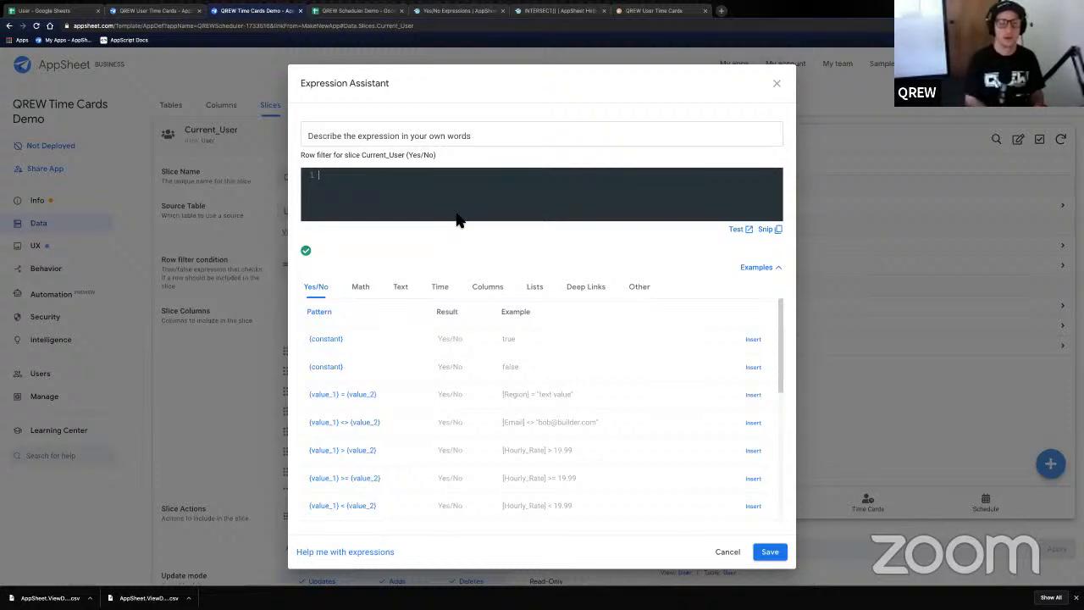
{"action": "left_click", "coordinate": [455, 215]}
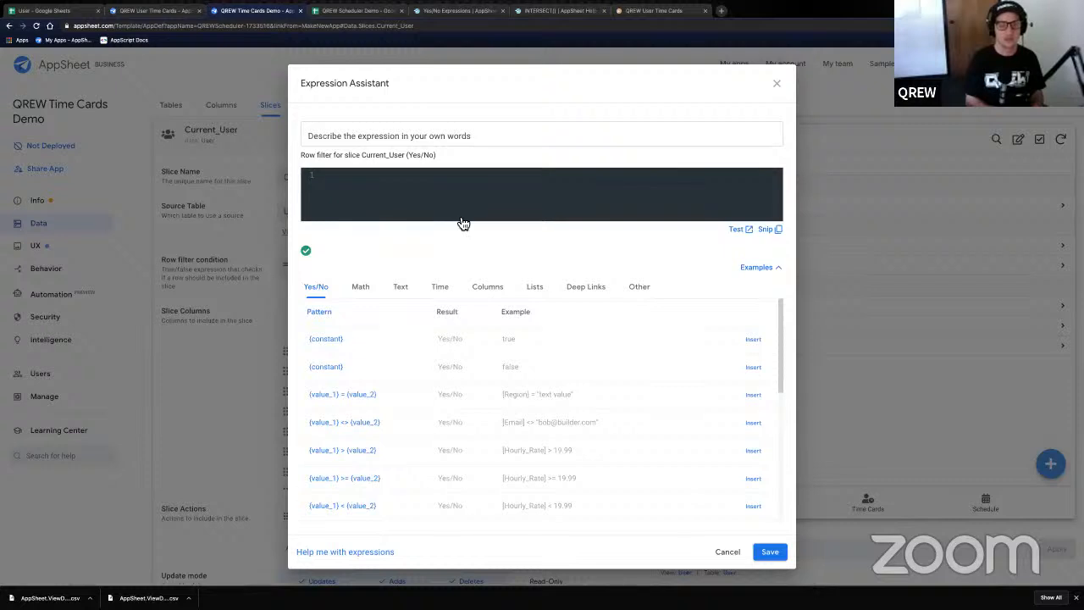
{"action": "type", "text": "USEREMAIL()"}
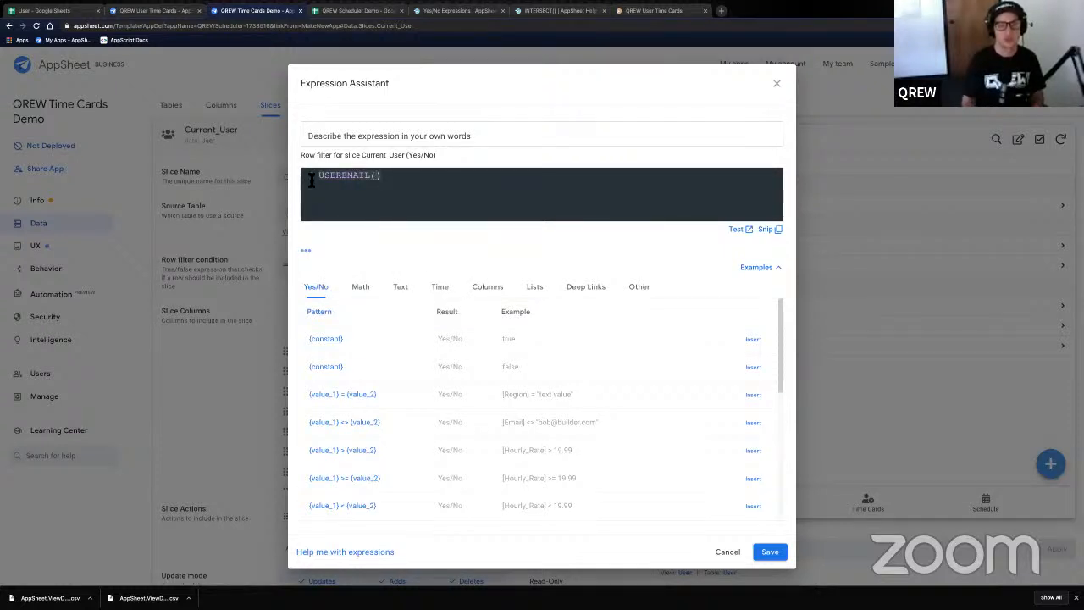
{"action": "left_click", "coordinate": [397, 175]}
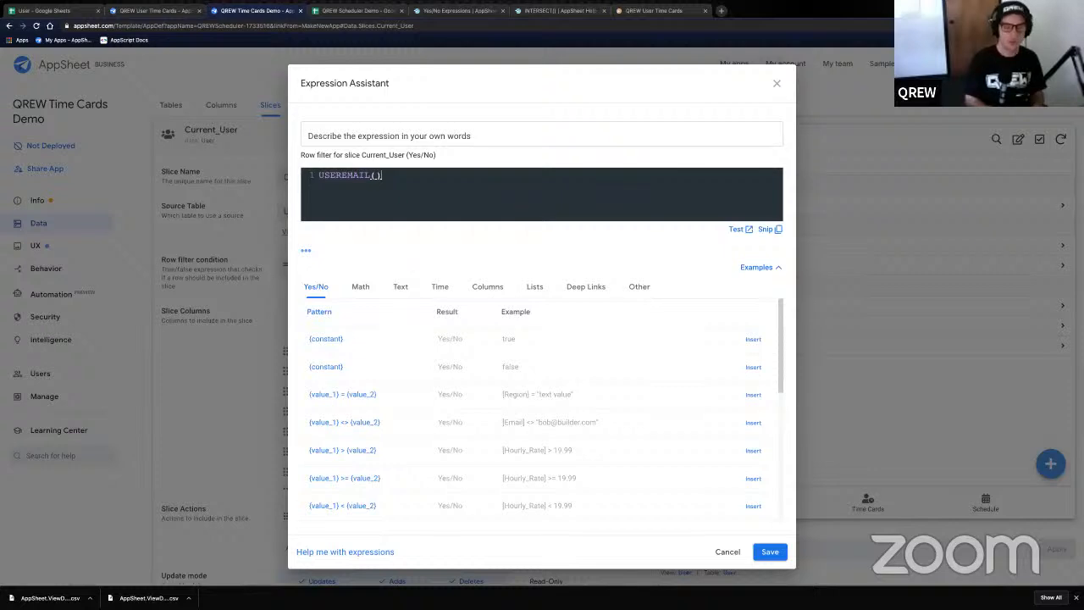
{"action": "type", "text": "=["}
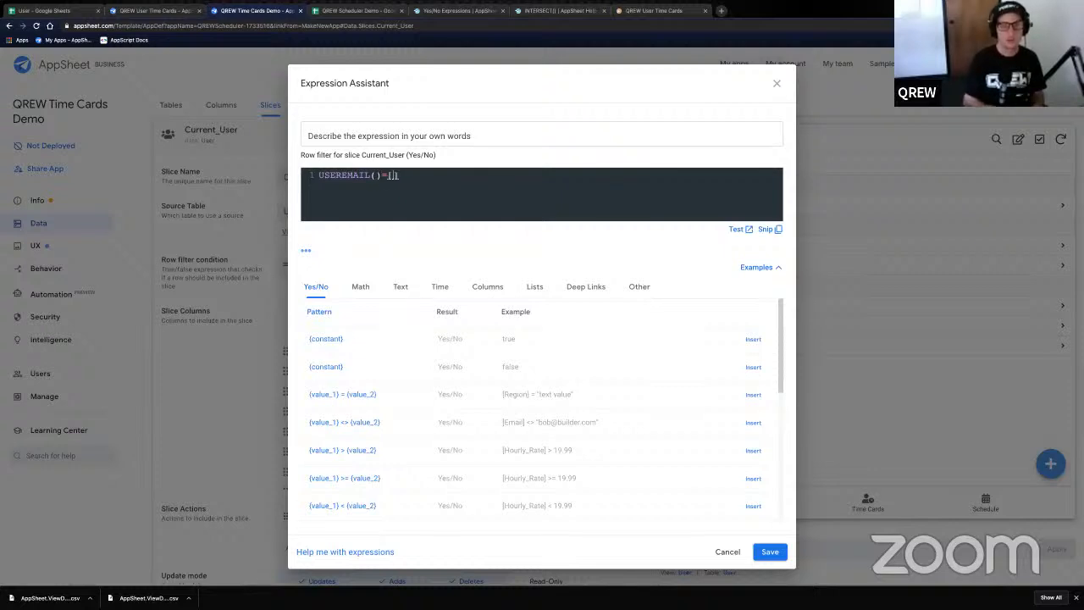
{"action": "type", "text": "Email"}
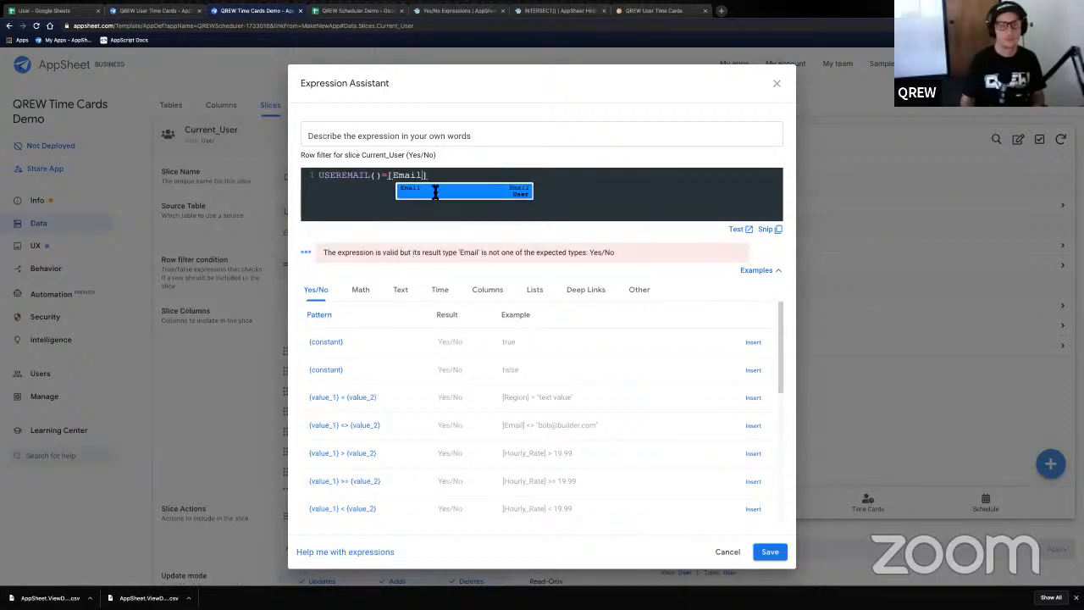
{"action": "left_click", "coordinate": [390, 178]}
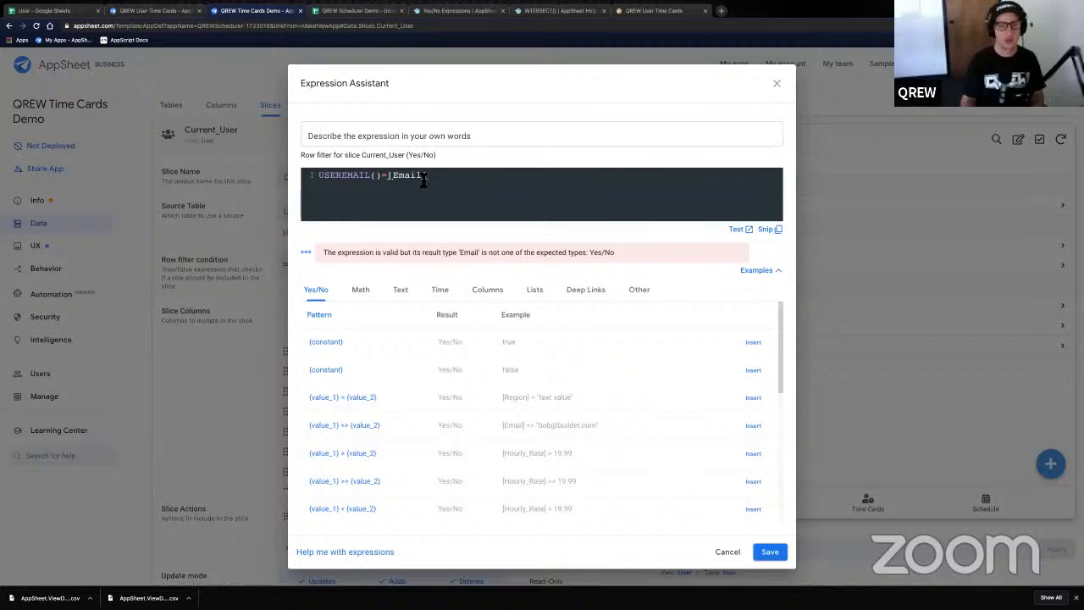
{"action": "left_click_drag", "start_coordinate": [443, 179], "coordinate": [318, 182]}
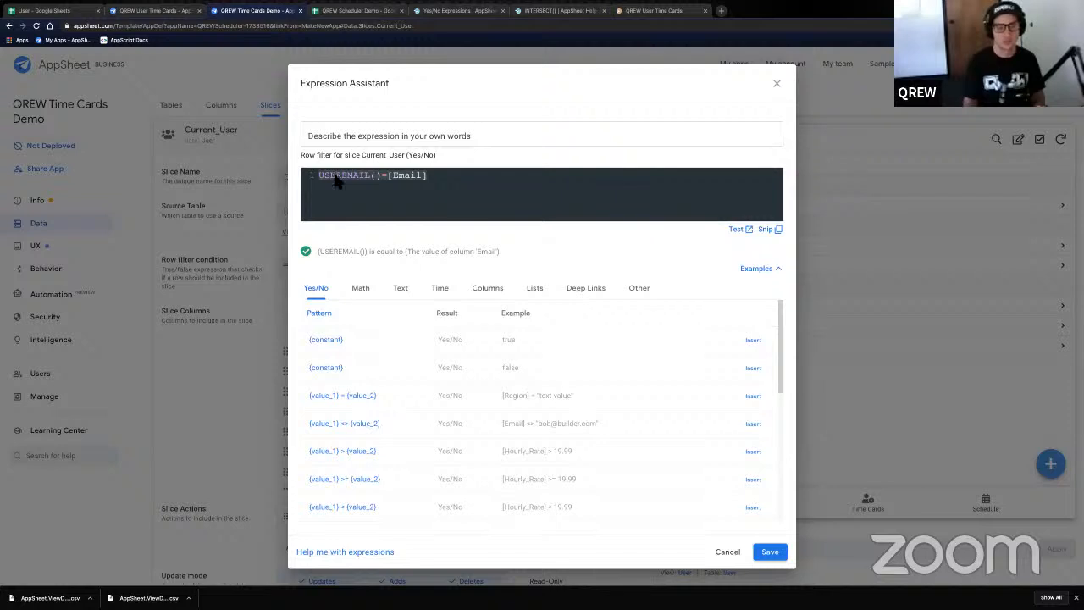
{"action": "left_click", "coordinate": [767, 552]}
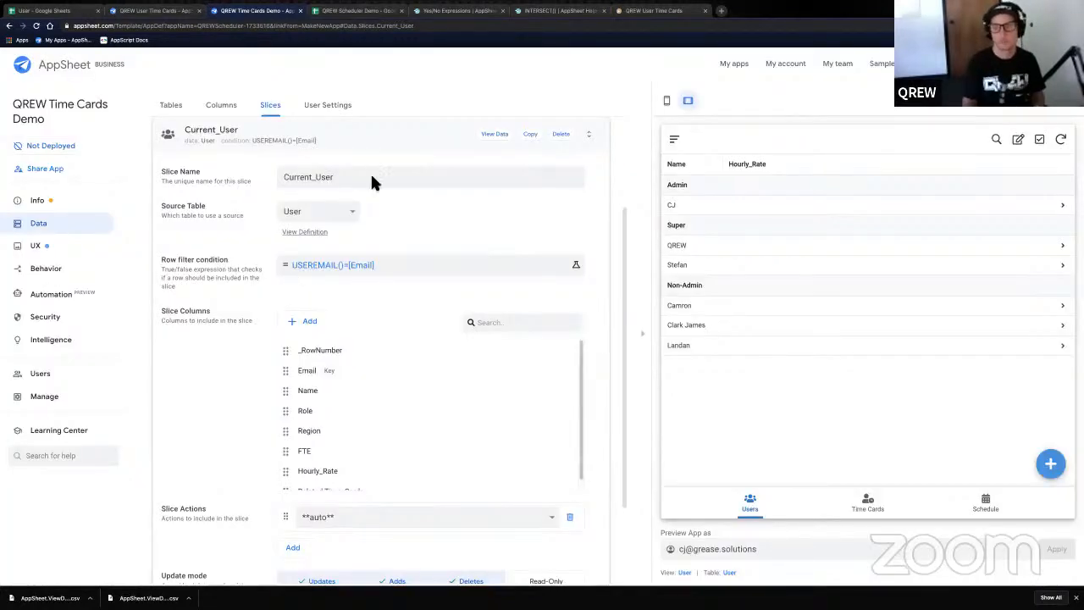
- Expand the Time_Card entry in the app's Security Filters list
{"action": "left_click", "coordinate": [1047, 100]}
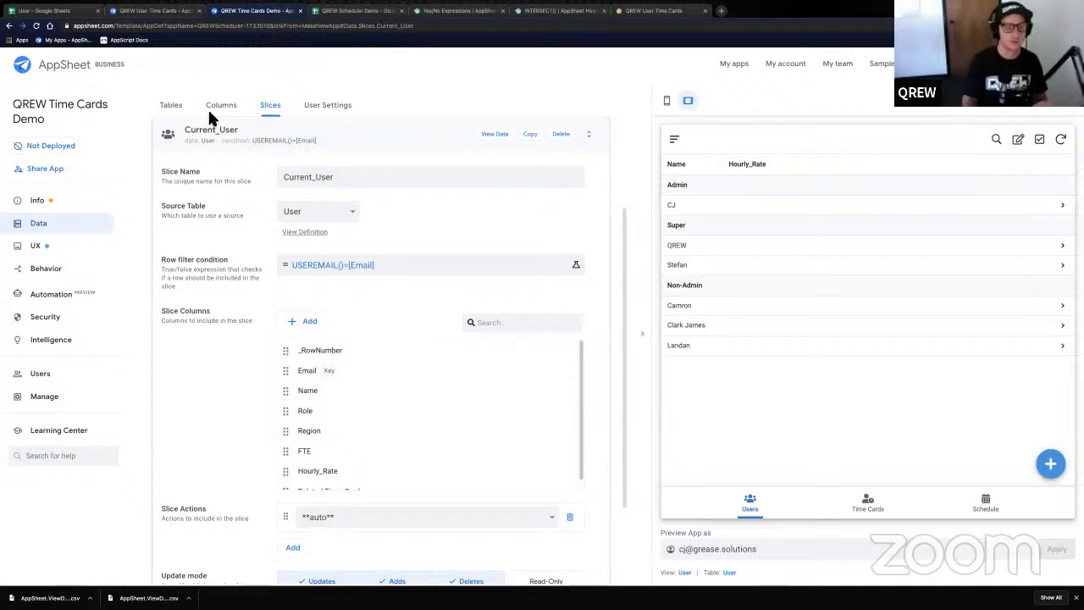
{"action": "left_click", "coordinate": [51, 321]}
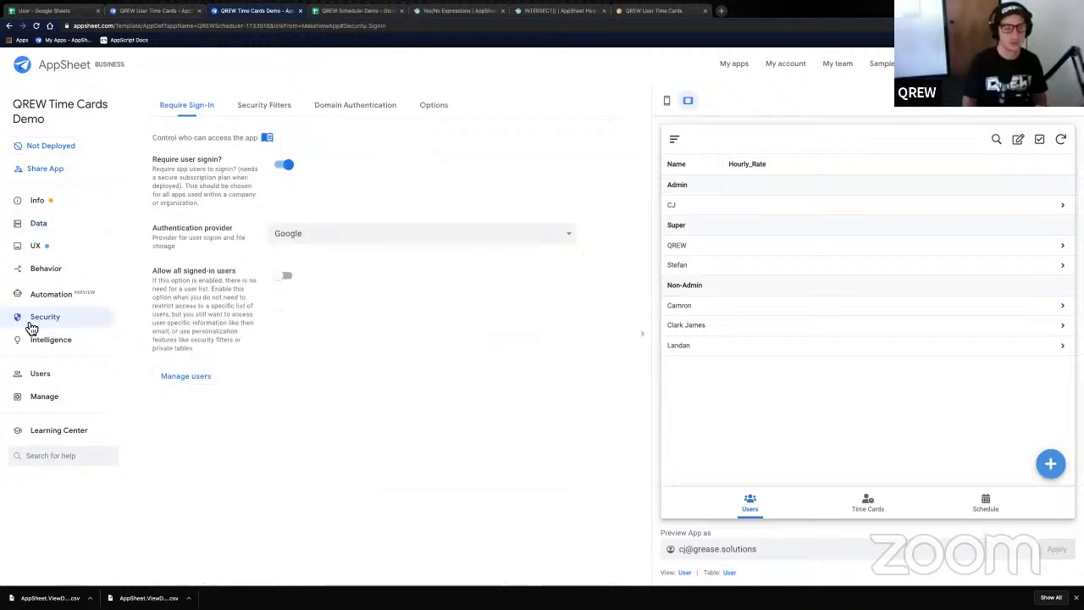
{"action": "left_click", "coordinate": [265, 106]}
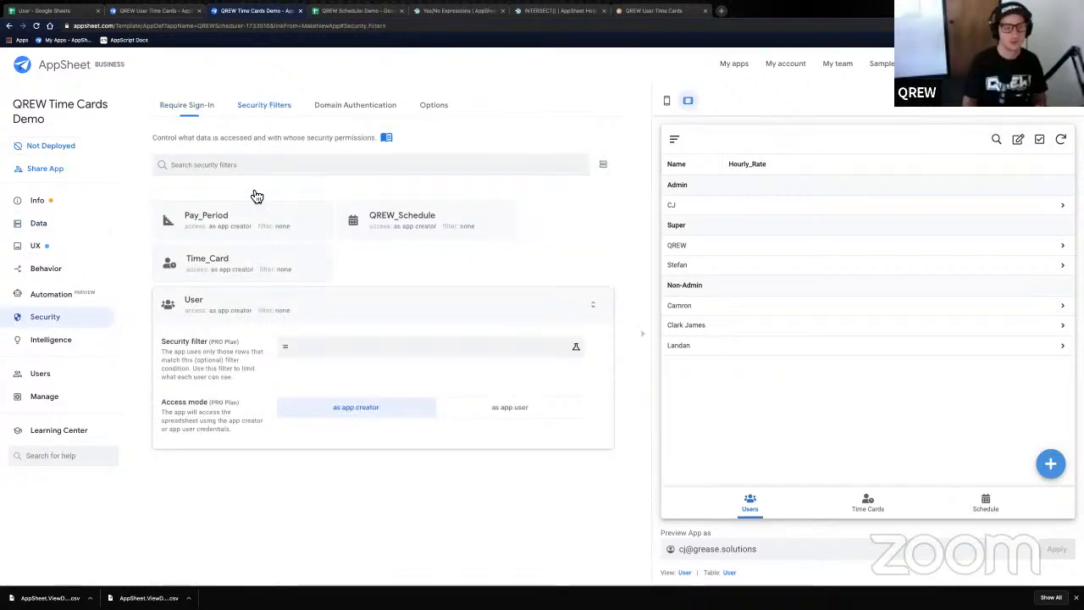
{"action": "left_click", "coordinate": [221, 268]}
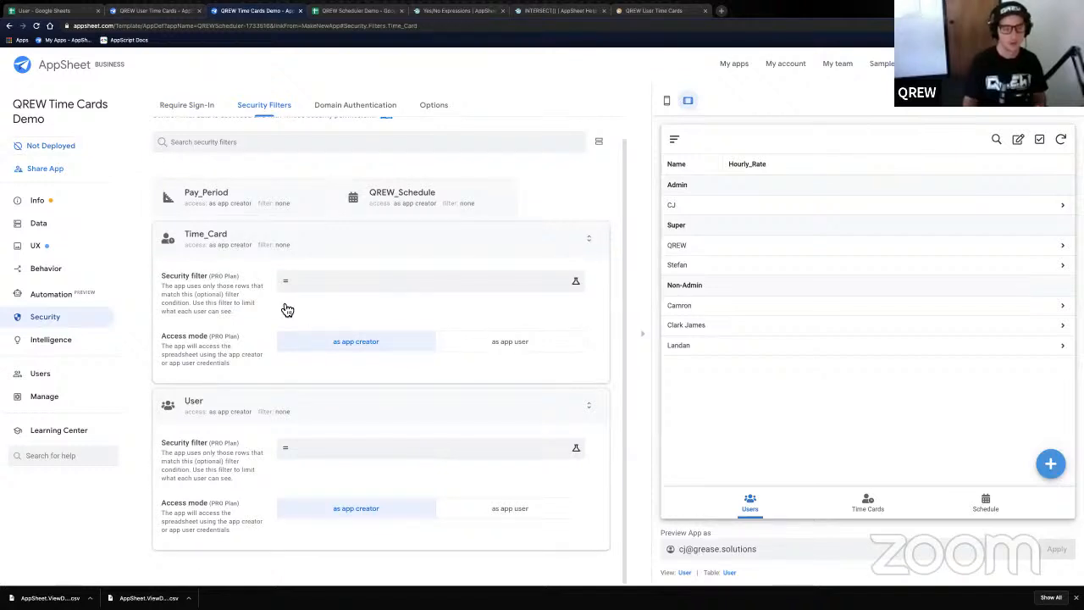
- Expand the Time_Card table's security settings under Data > Tables
{"action": "left_click", "coordinate": [27, 227]}
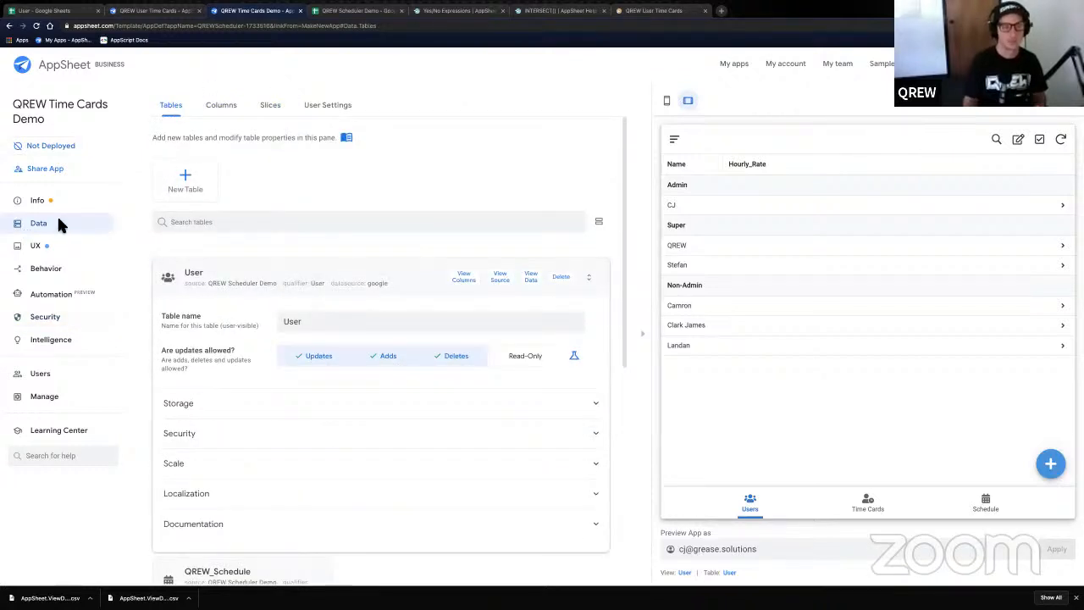
{"action": "scroll", "coordinate": [225, 296], "scroll_direction": "down", "scroll_amount": 3}
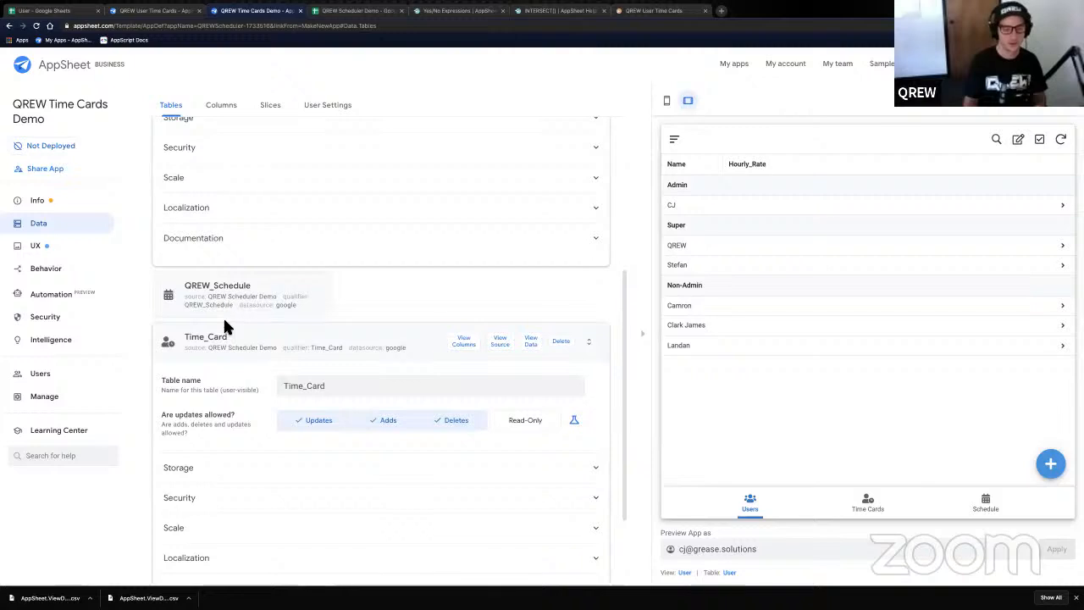
{"action": "left_click", "coordinate": [216, 502]}
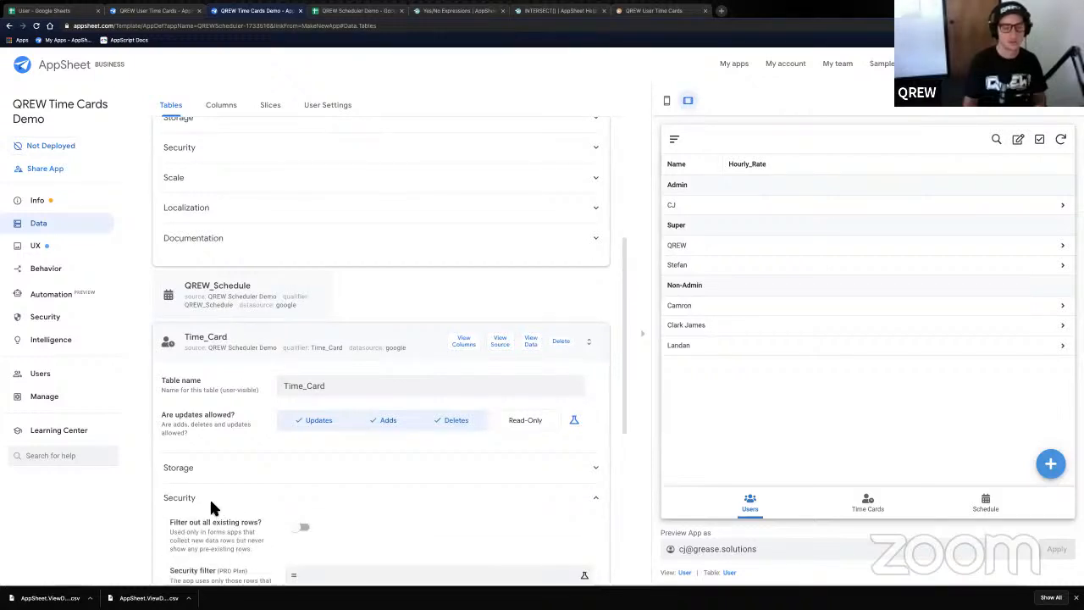
{"action": "scroll", "coordinate": [242, 466], "scroll_direction": "down", "scroll_amount": 1}
{"action": "scroll", "coordinate": [237, 467], "scroll_direction": "down", "scroll_amount": 1}
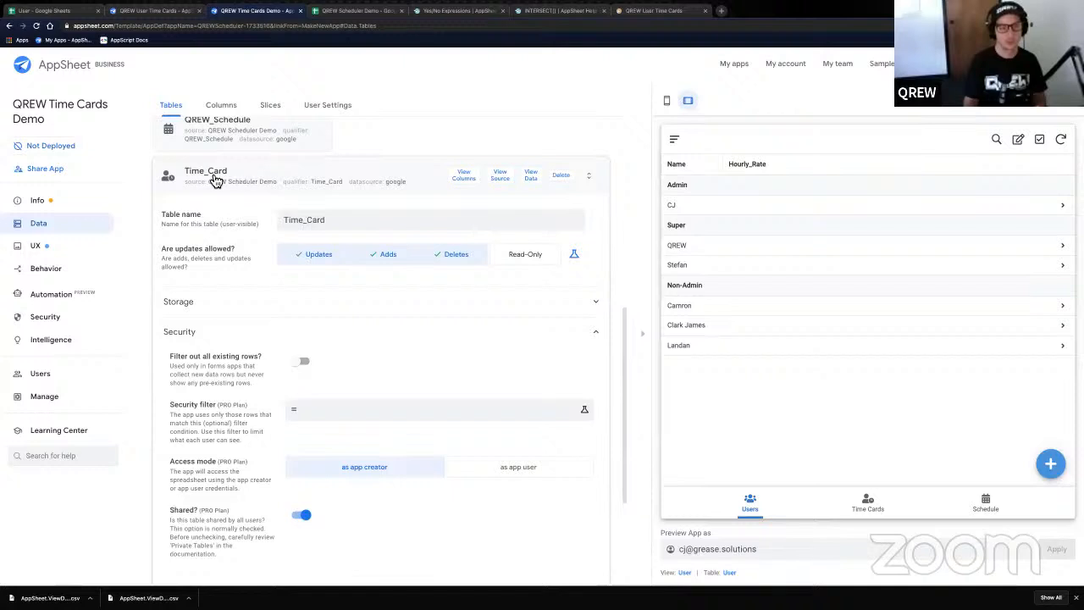
- Begin the Time_Card security filter expression with IF(ANY(Current_User[Role]))
{"action": "left_click", "coordinate": [365, 415]}
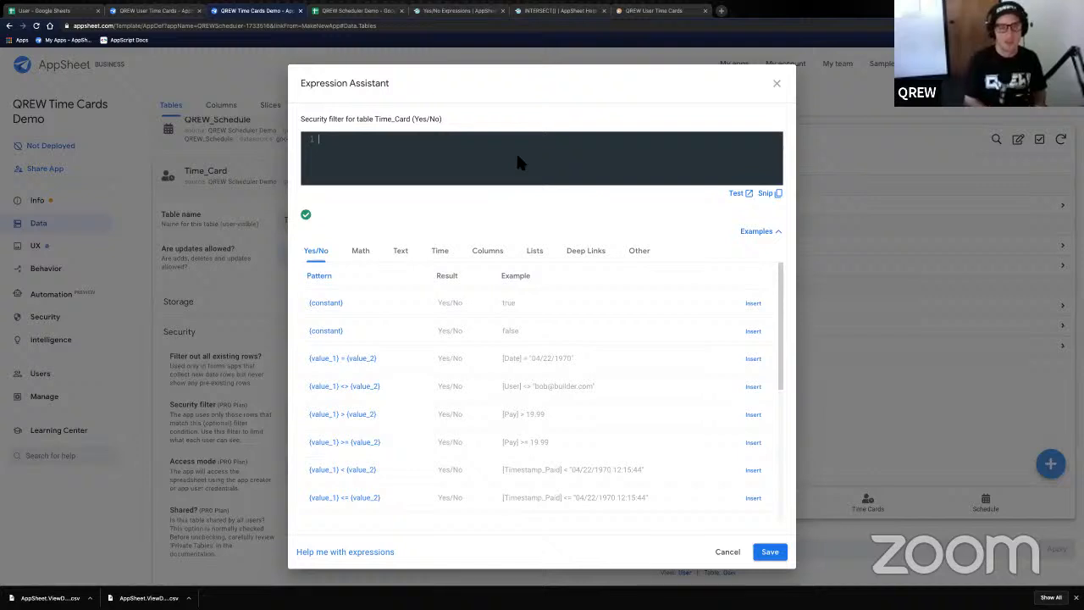
{"action": "type", "text": "I"}
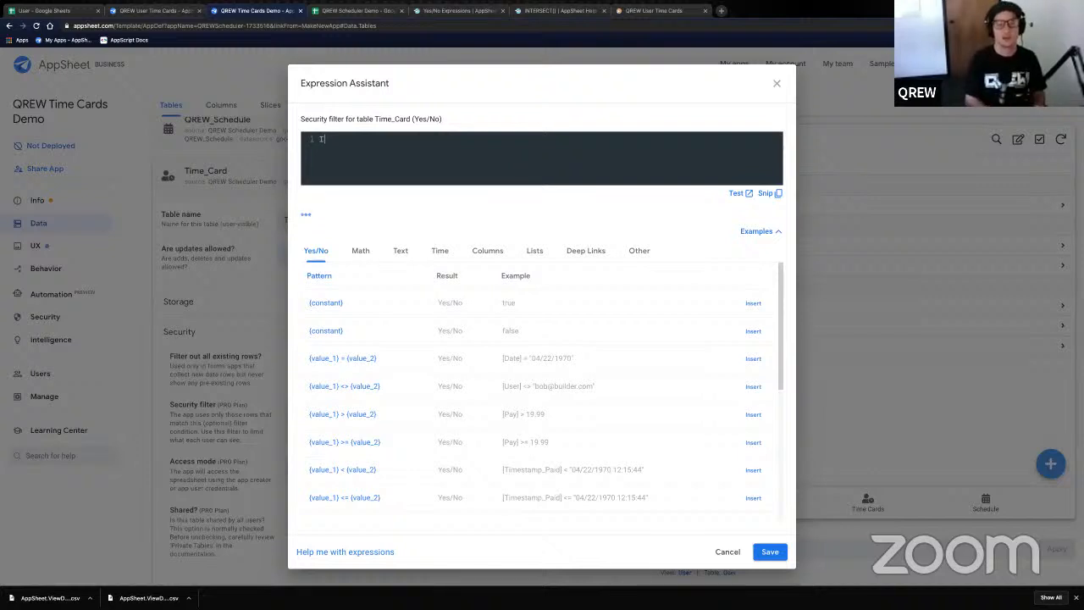
{"action": "type", "text": "F"}
{"action": "key", "text": "Return"}
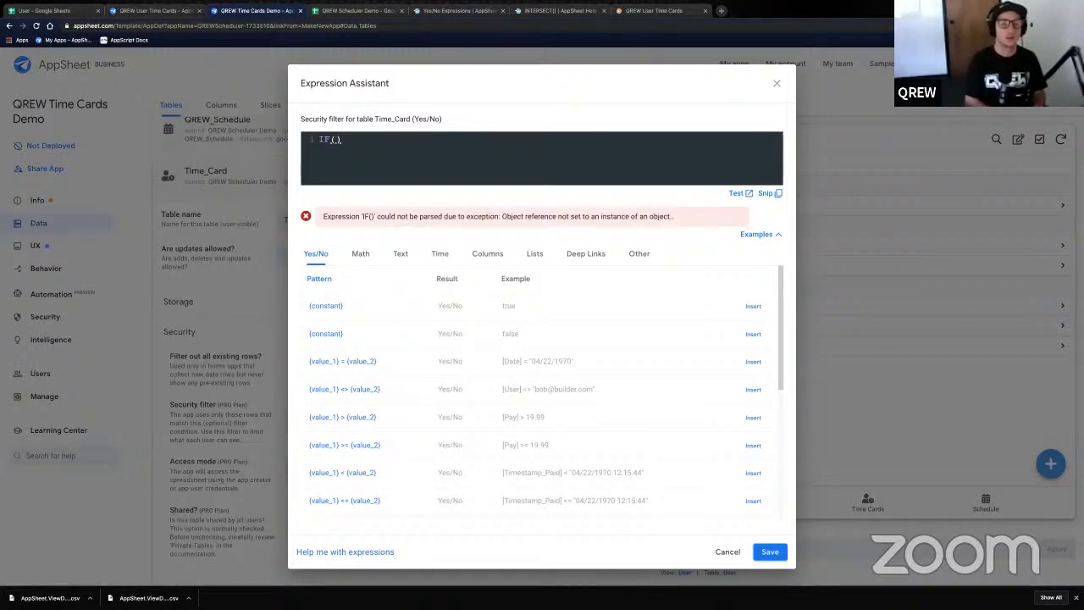
{"action": "type", "text": "S"}
{"action": "key", "text": "BackSpace"}
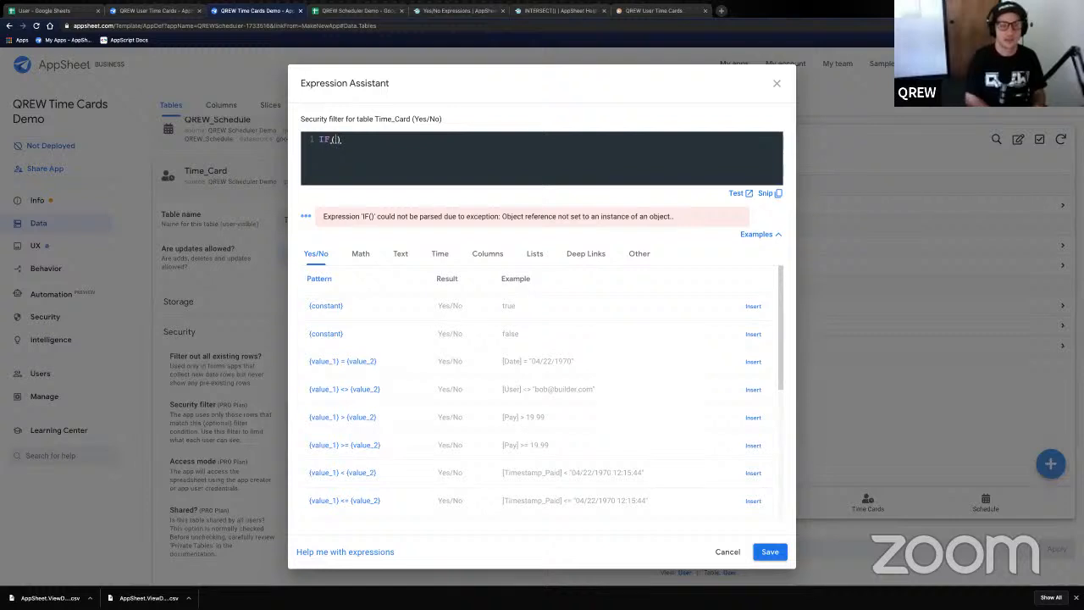
{"action": "type", "text": "A"}
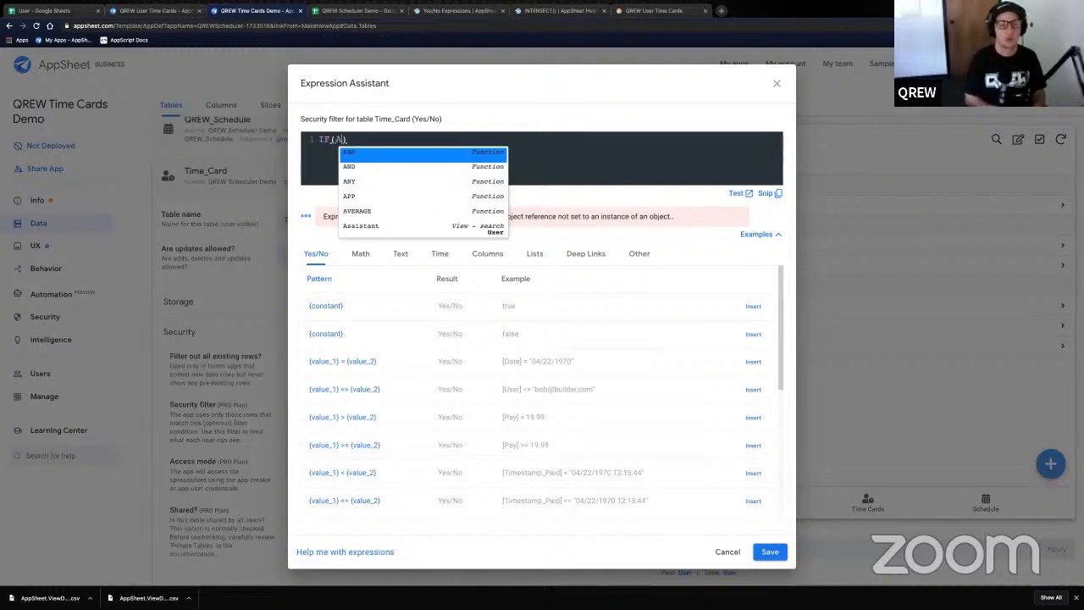
{"action": "type", "text": "NY(Curre"}
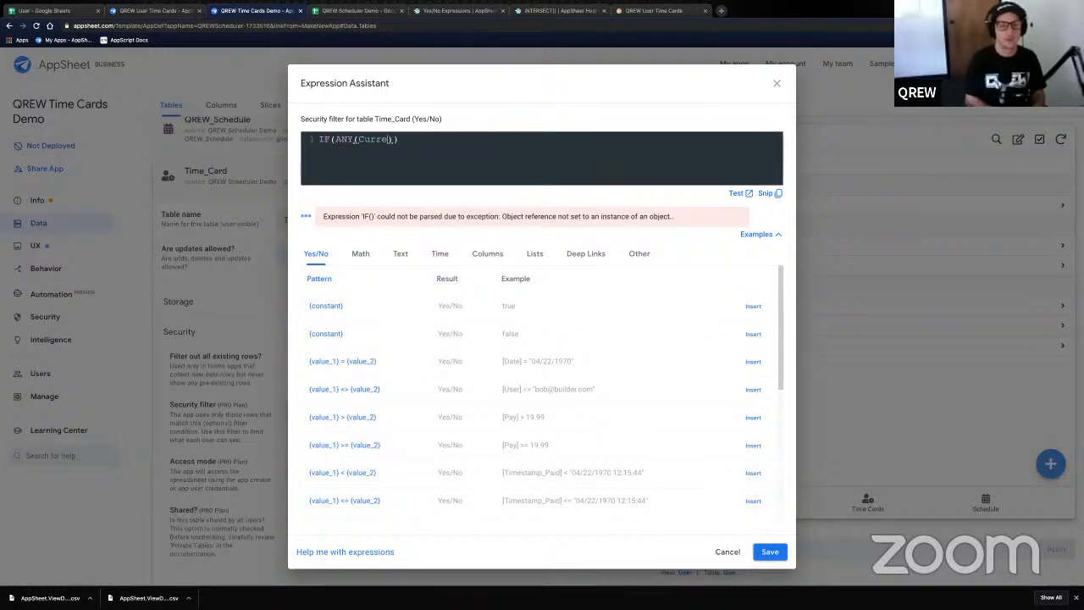
{"action": "type", "text": "nt_U"}
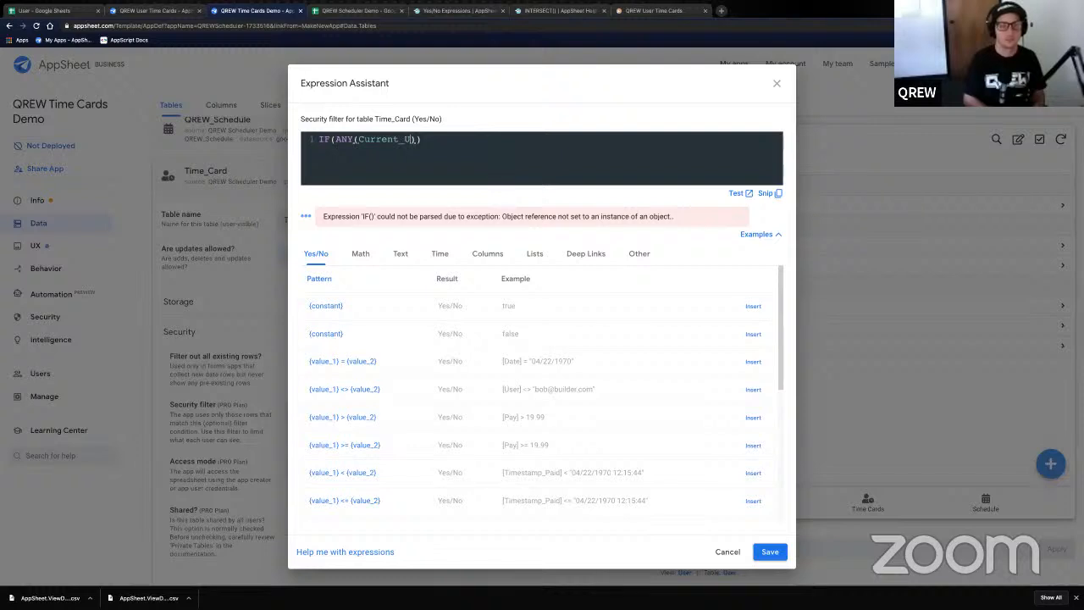
{"action": "type", "text": "ser["}
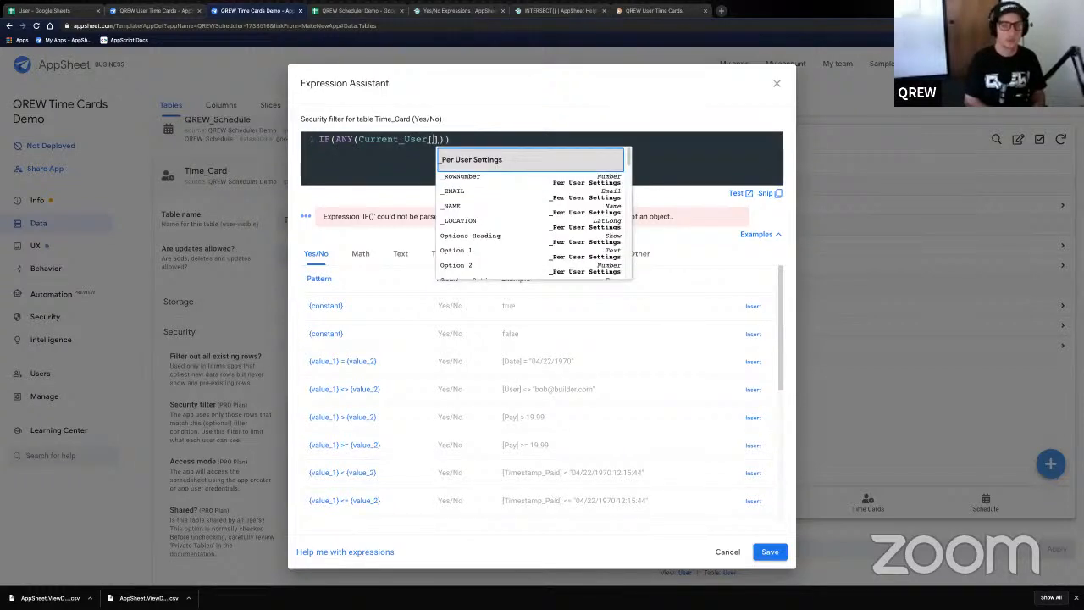
{"action": "type", "text": "Role"}
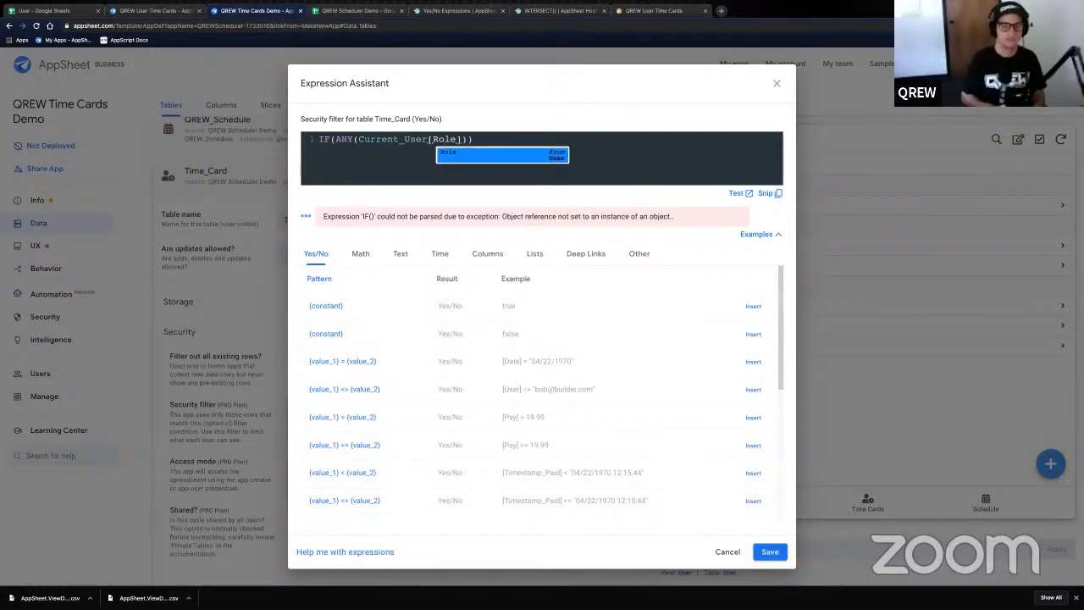
{"action": "key", "text": "Right"}
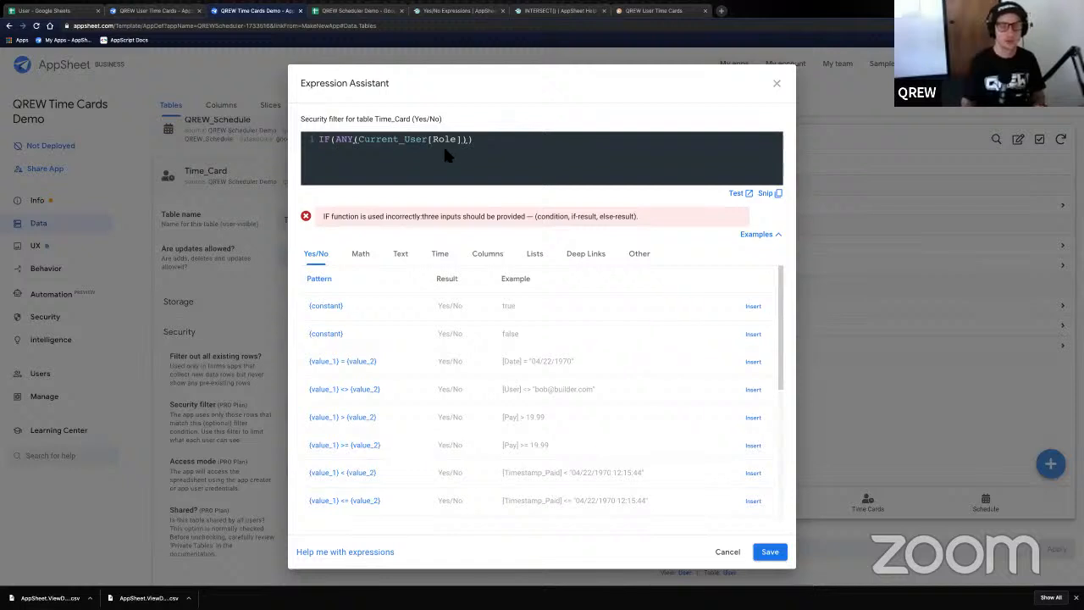
- Complete the filter as IF(ANY(Current_User[Role])='Admin',TRUE,[User]=USEREMAIL()), correcting the Admin typo
{"action": "type", "text": ")="}
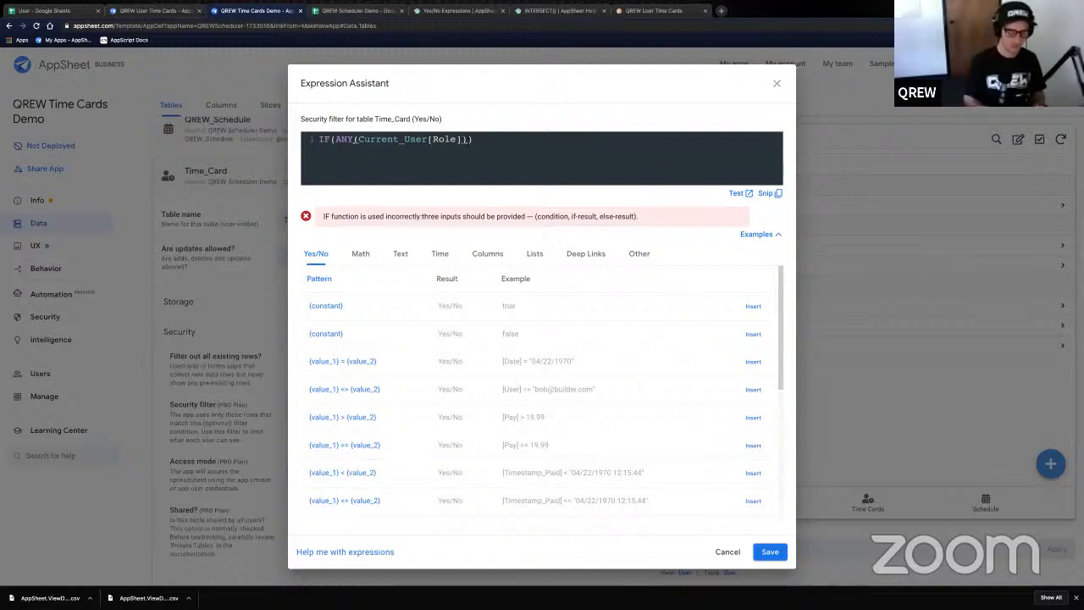
{"action": "type", "text": "'Amdin"}
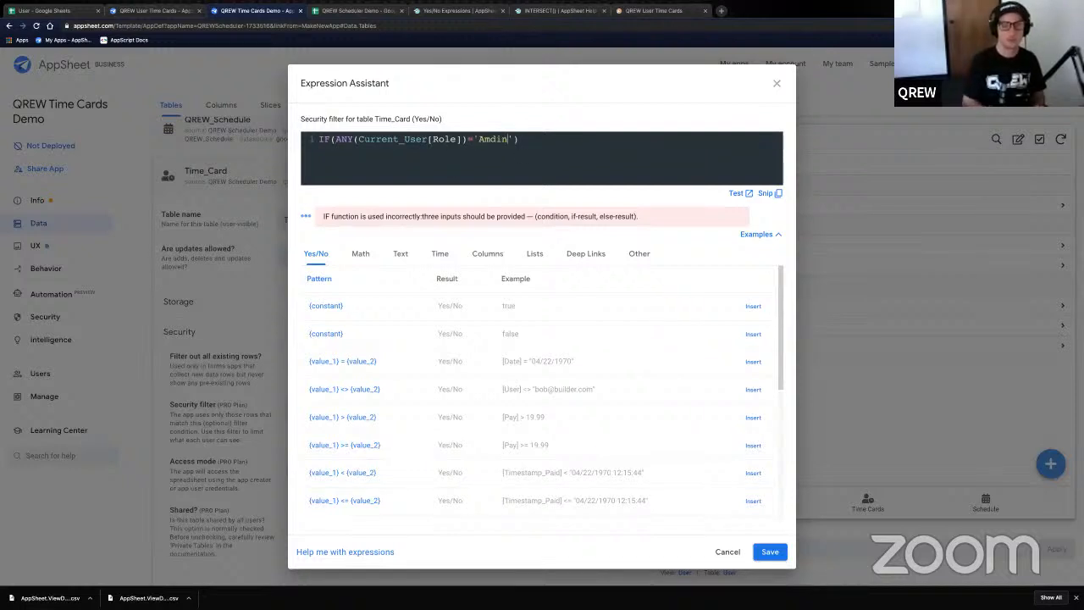
{"action": "key", "text": "BackSpace"}
{"action": "key", "text": "BackSpace"}
{"action": "key", "text": "BackSpace"}
{"action": "key", "text": "BackSpace"}
{"action": "type", "text": "dmin"}
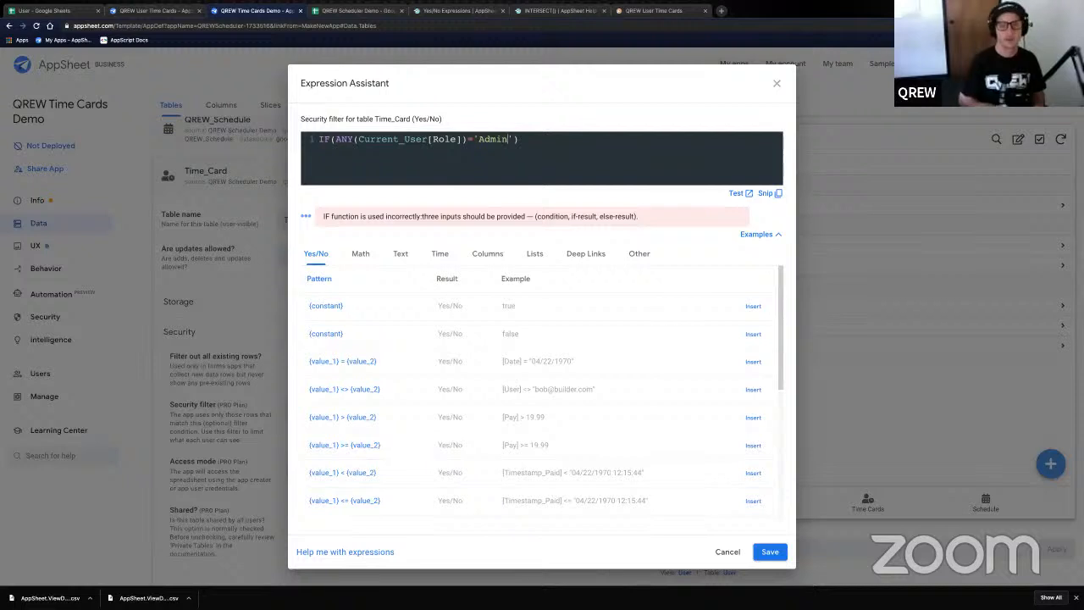
{"action": "key", "text": "Right"}
{"action": "key", "text": "Right"}
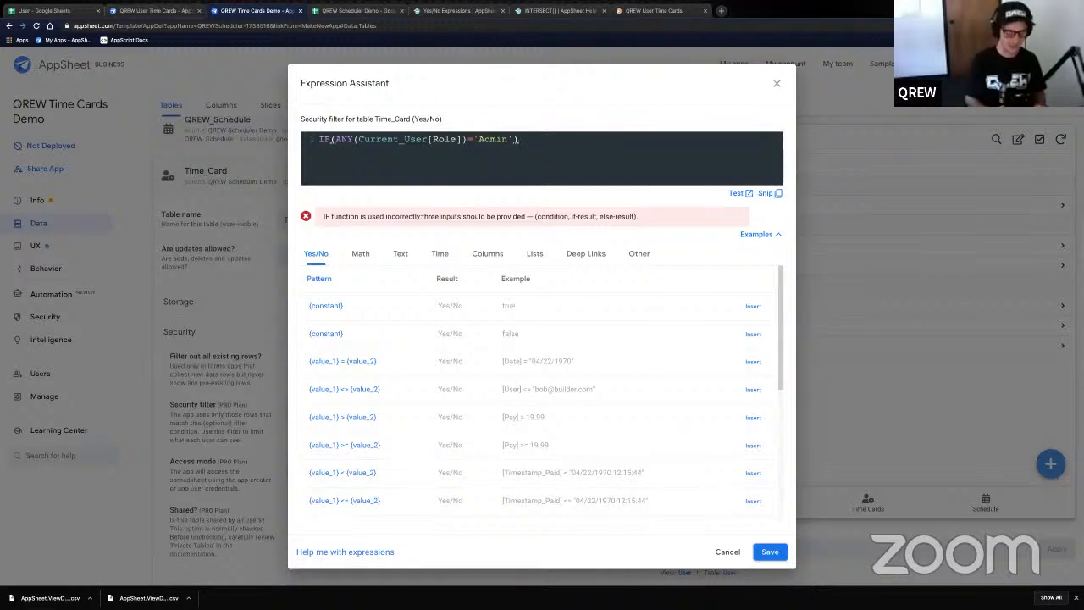
{"action": "type", "text": ","}
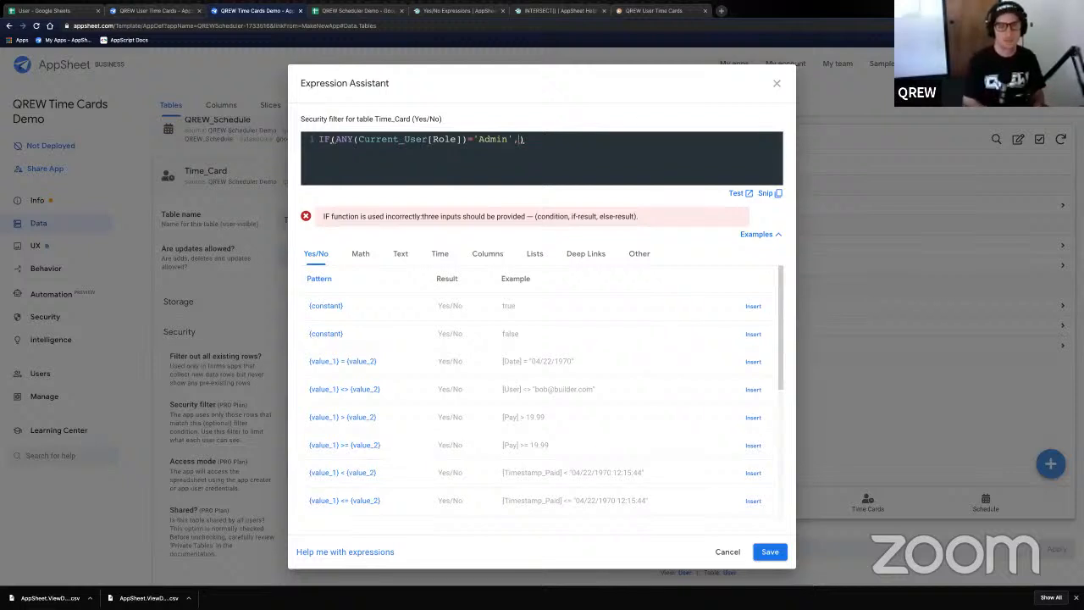
{"action": "type", "text": "TRUE"}
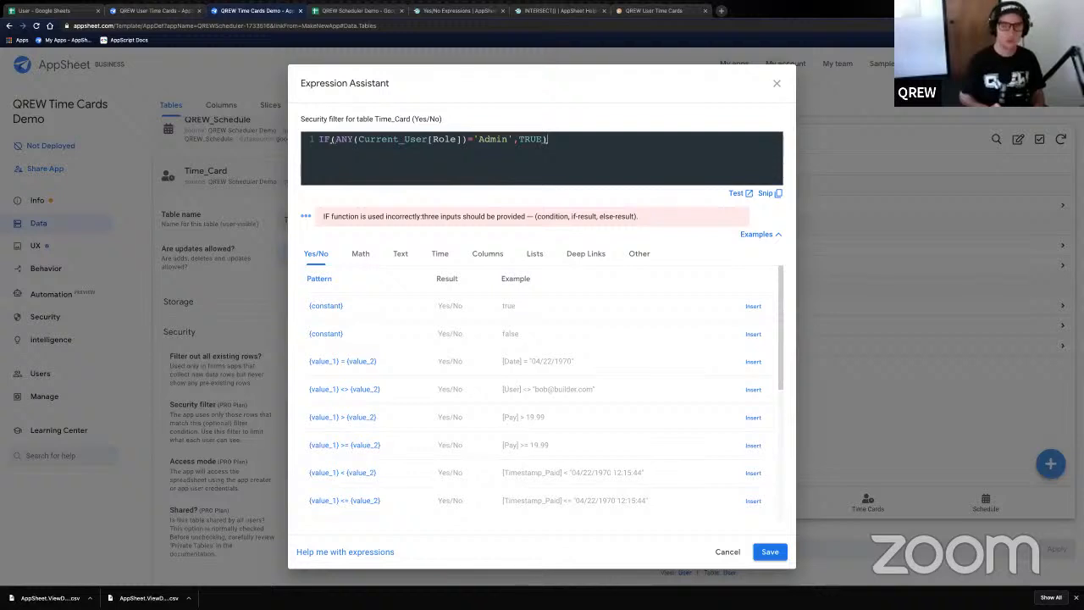
{"action": "type", "text": ","}
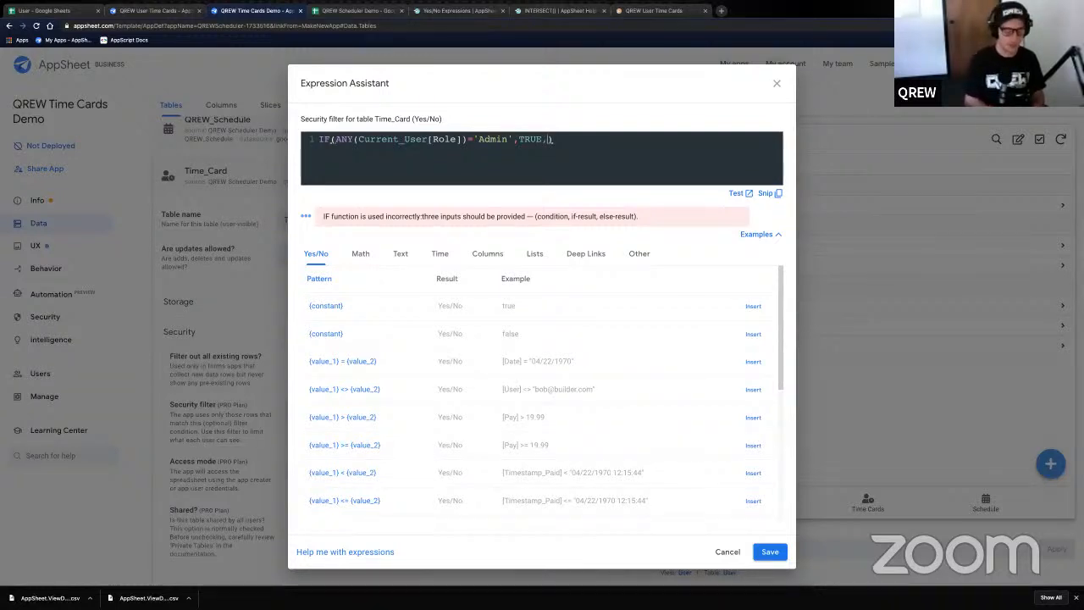
{"action": "type", "text": "["}
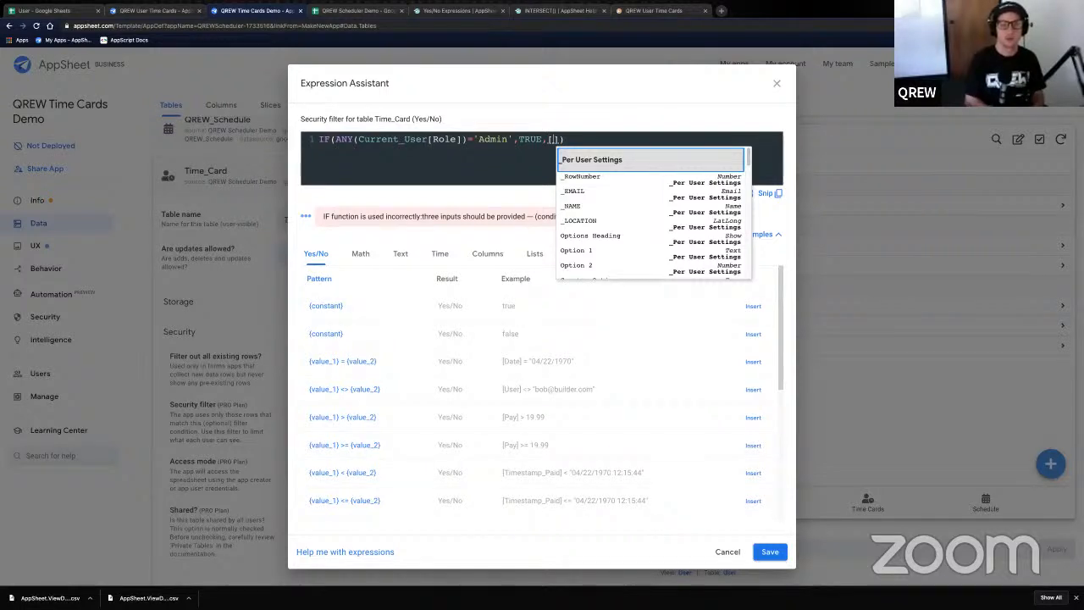
{"action": "type", "text": "User]"}
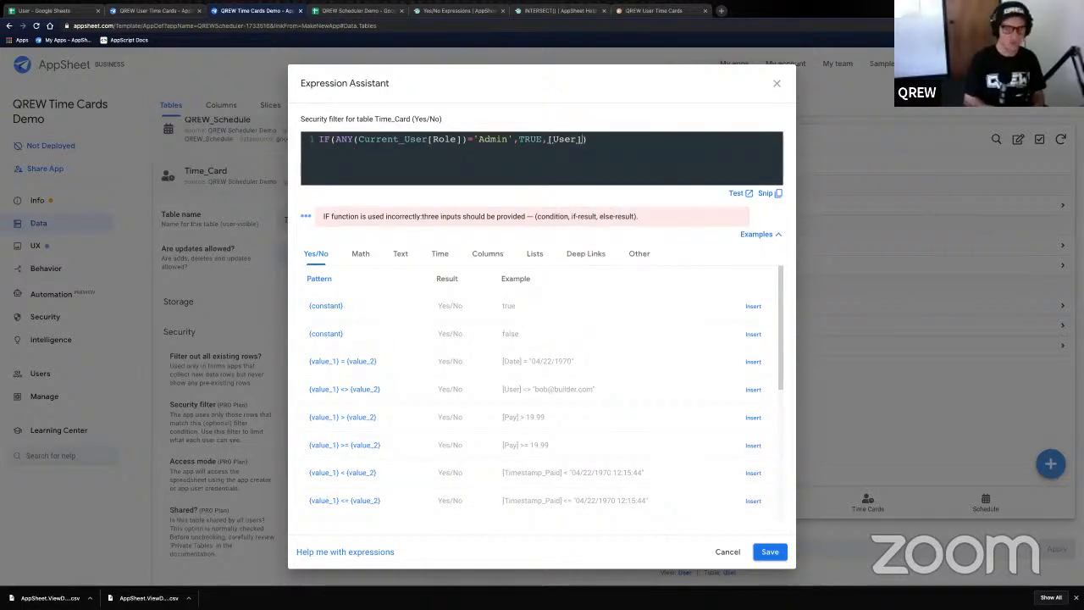
{"action": "type", "text": "=USEREMAIL("}
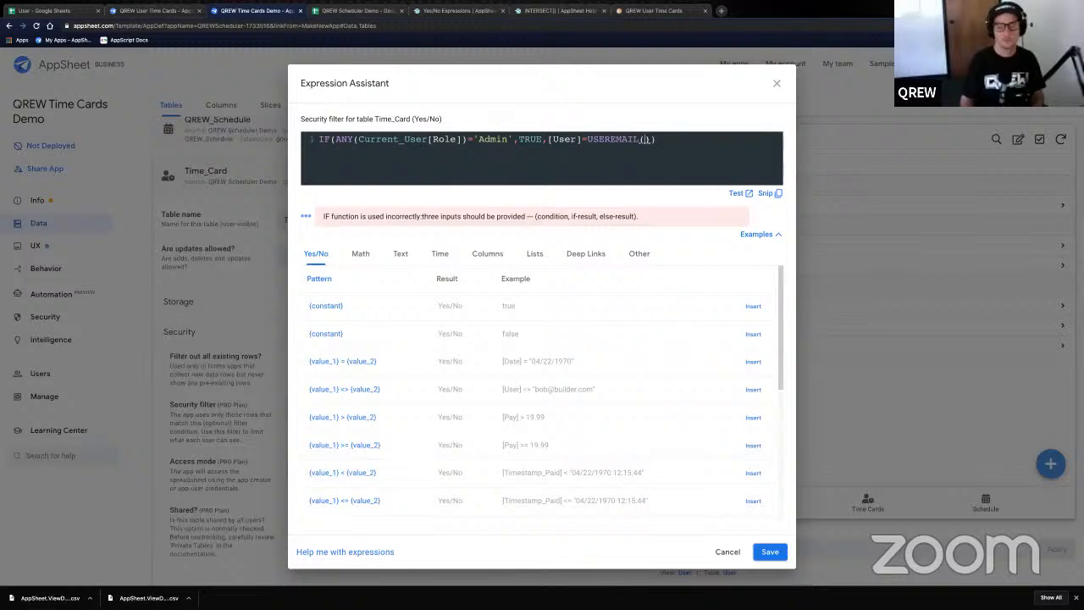
{"action": "left_click_drag", "start_coordinate": [652, 143], "coordinate": [578, 143]}
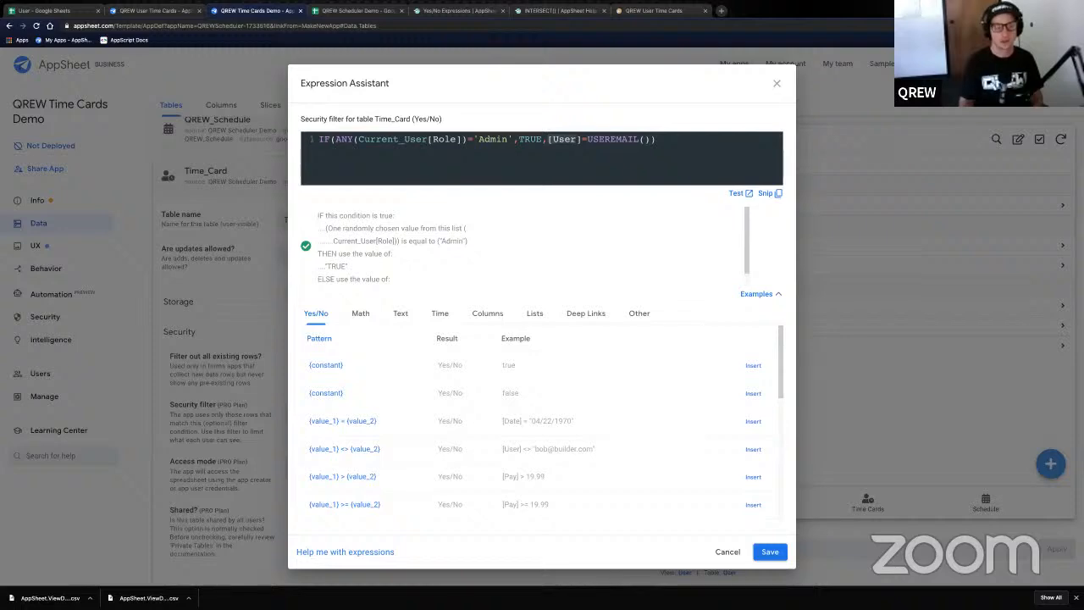
{"action": "left_click", "coordinate": [47, 11]}
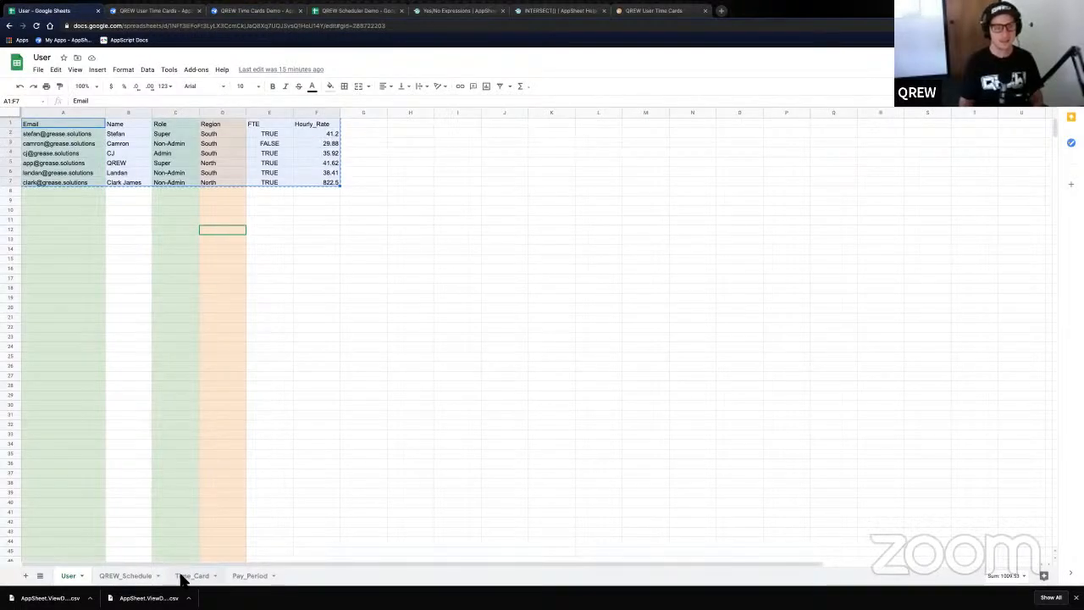
{"action": "scroll", "coordinate": [116, 287], "scroll_direction": "down", "scroll_amount": 9}
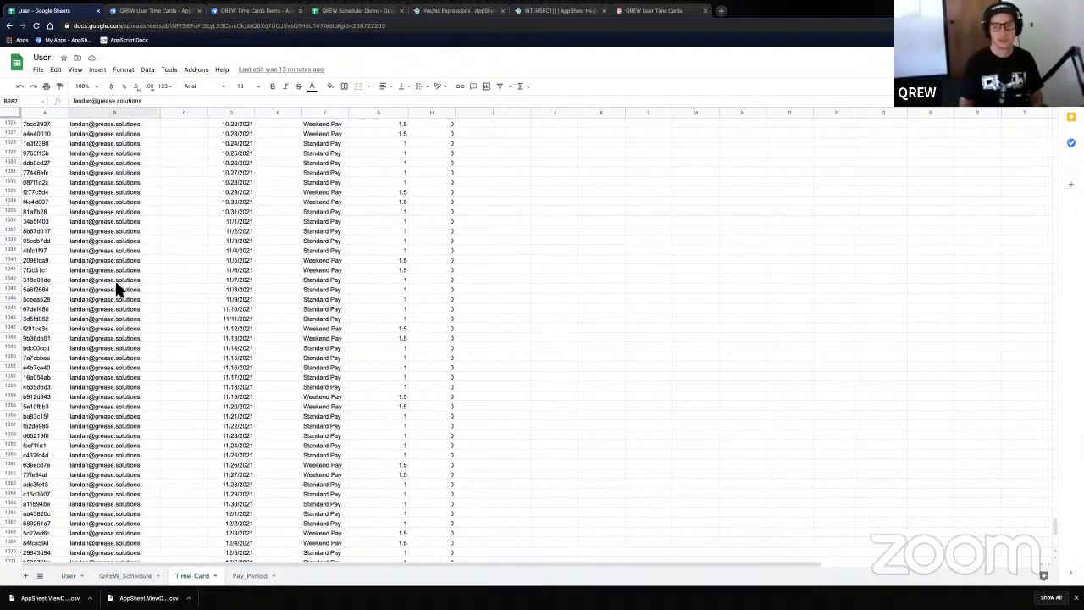
{"action": "scroll", "coordinate": [120, 288], "scroll_direction": "down", "scroll_amount": 5}
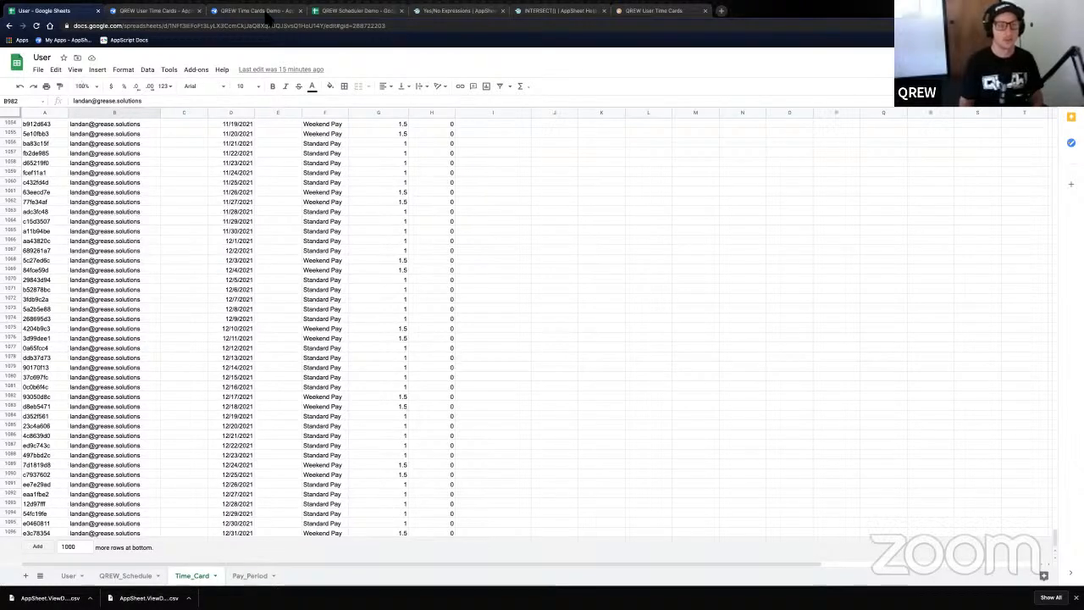
{"action": "left_click", "coordinate": [258, 10]}
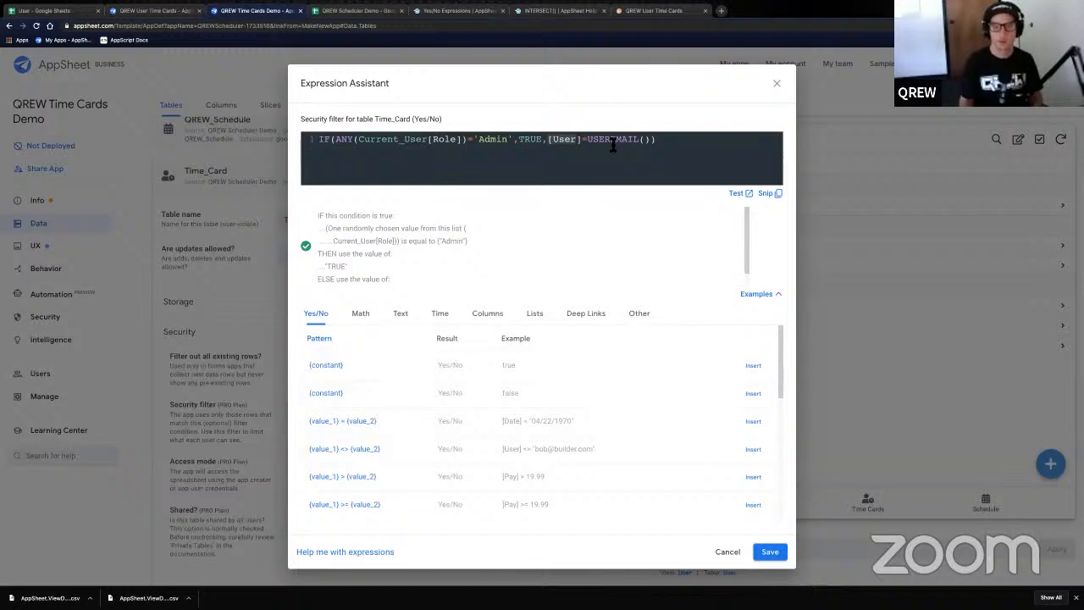
{"action": "left_click", "coordinate": [613, 144]}
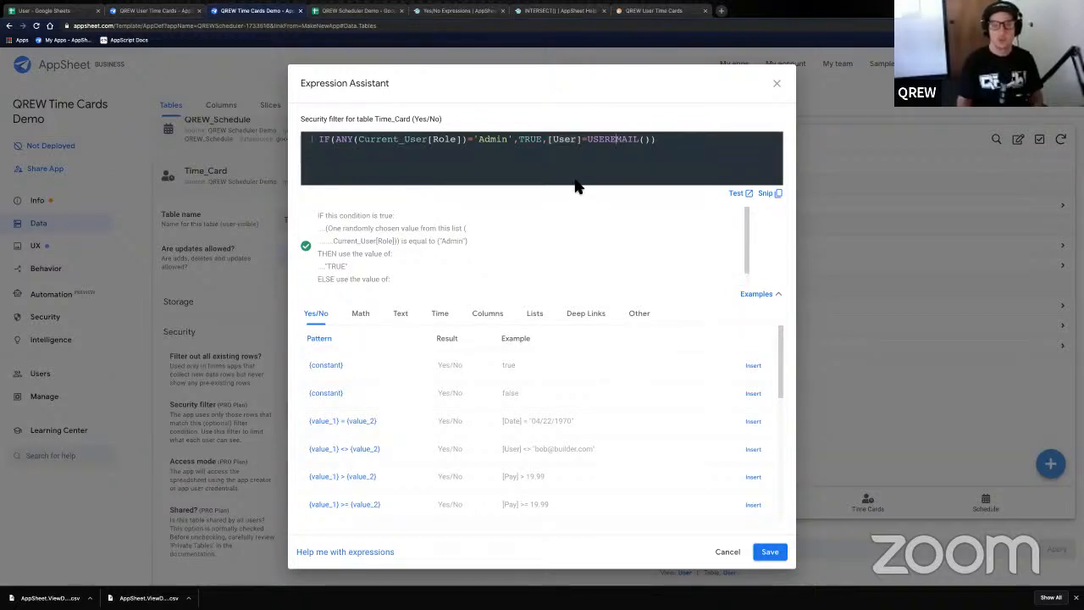
{"action": "left_click", "coordinate": [665, 149]}
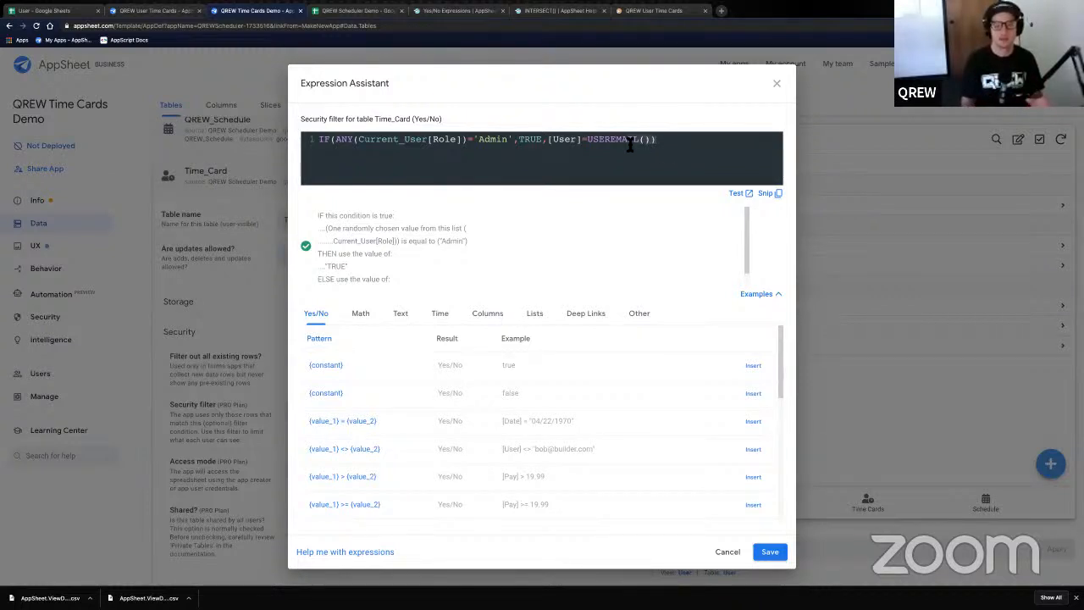
{"action": "left_click", "coordinate": [554, 143]}
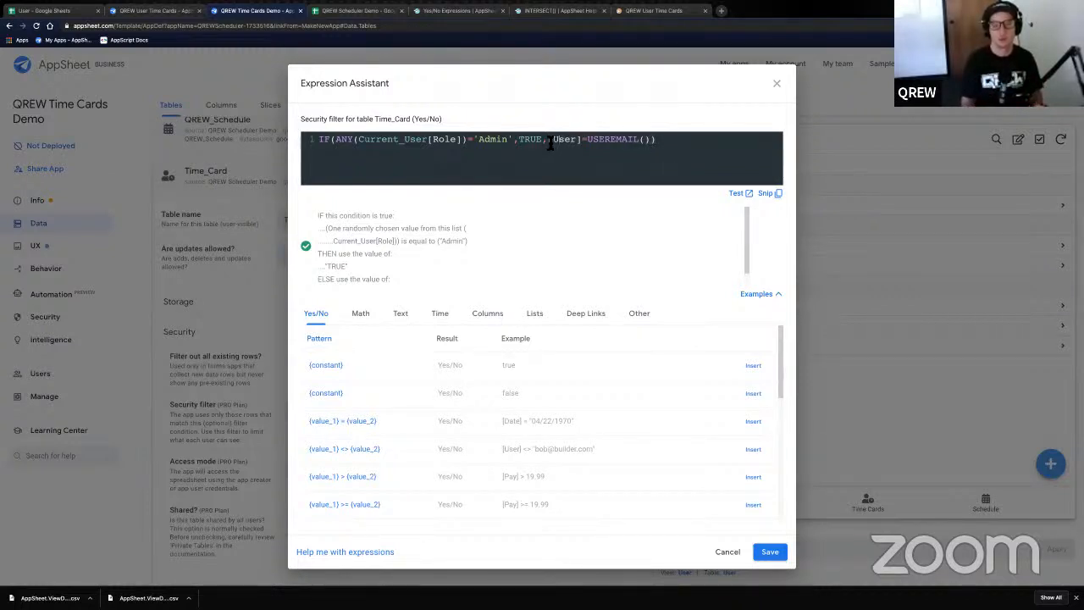
{"action": "left_click_drag", "start_coordinate": [652, 146], "coordinate": [678, 143]}
{"action": "left_click", "coordinate": [671, 143]}
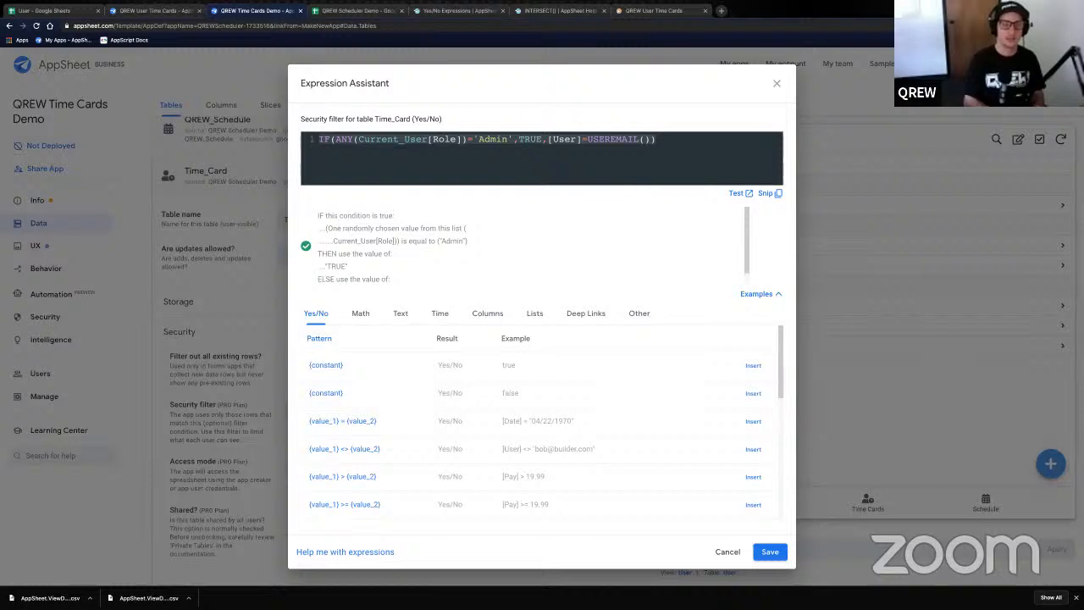
{"action": "key", "text": "ctrl+a"}
- Replace the filter with an empty IFS() spread over three lines, middle line indented
{"action": "type", "text": "IFS("}
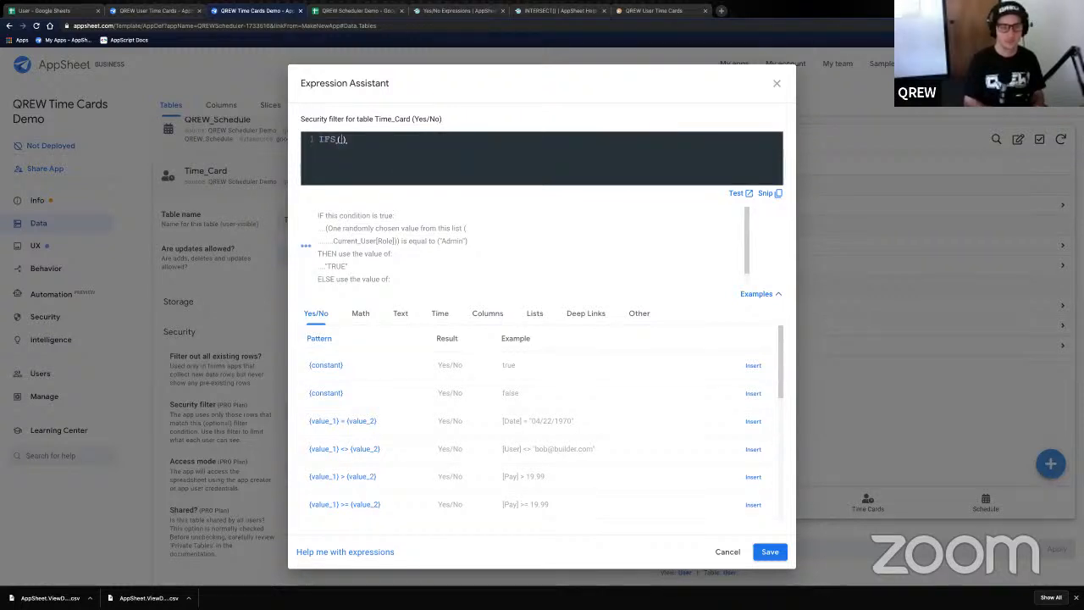
{"action": "key", "text": "Return"}
{"action": "key", "text": "Return"}
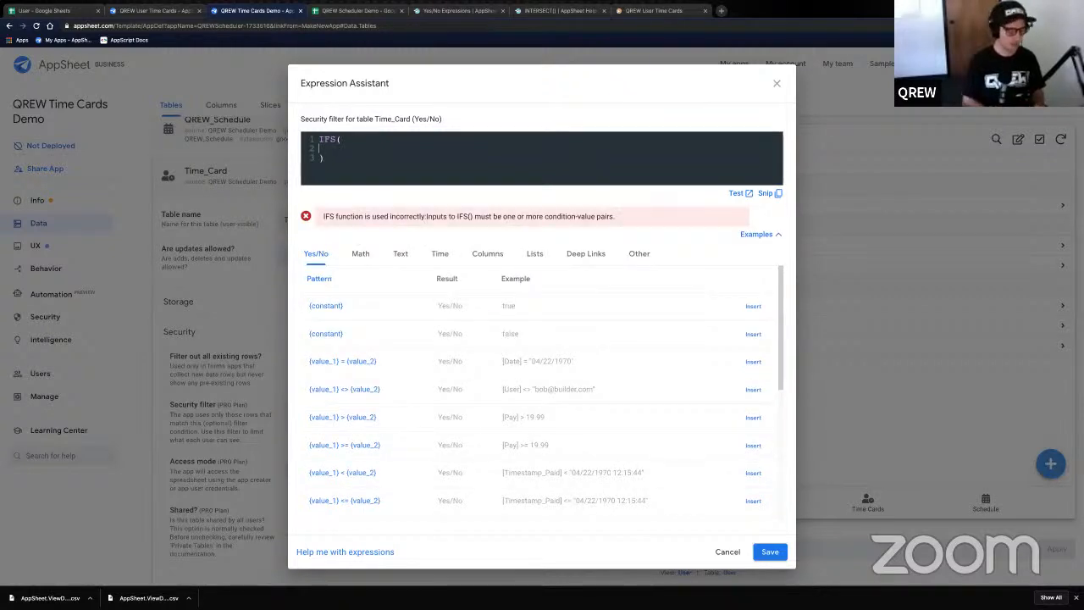
{"action": "key", "text": "Tab"}
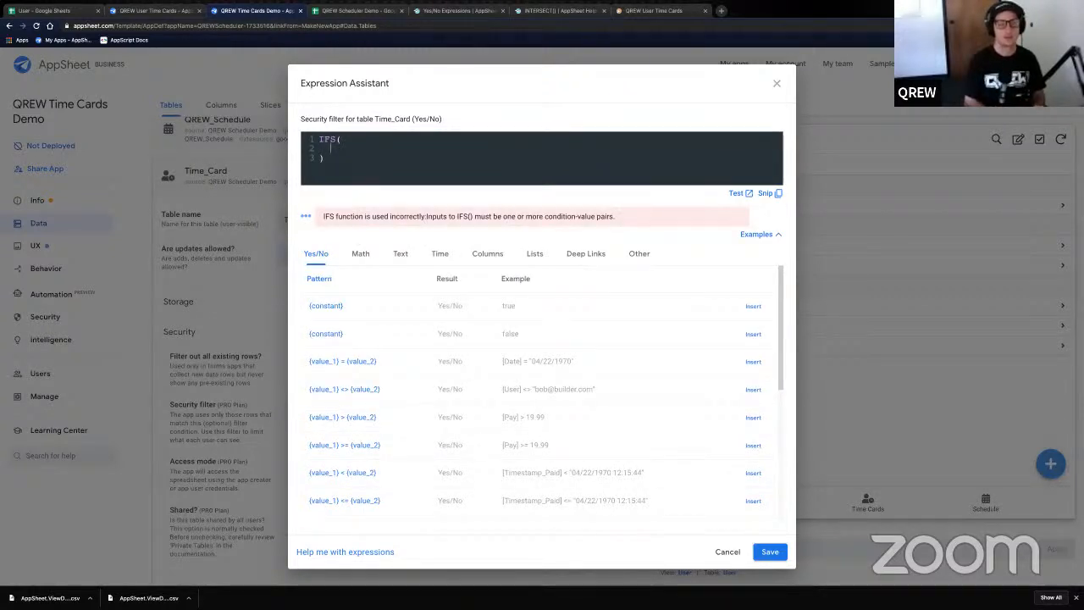
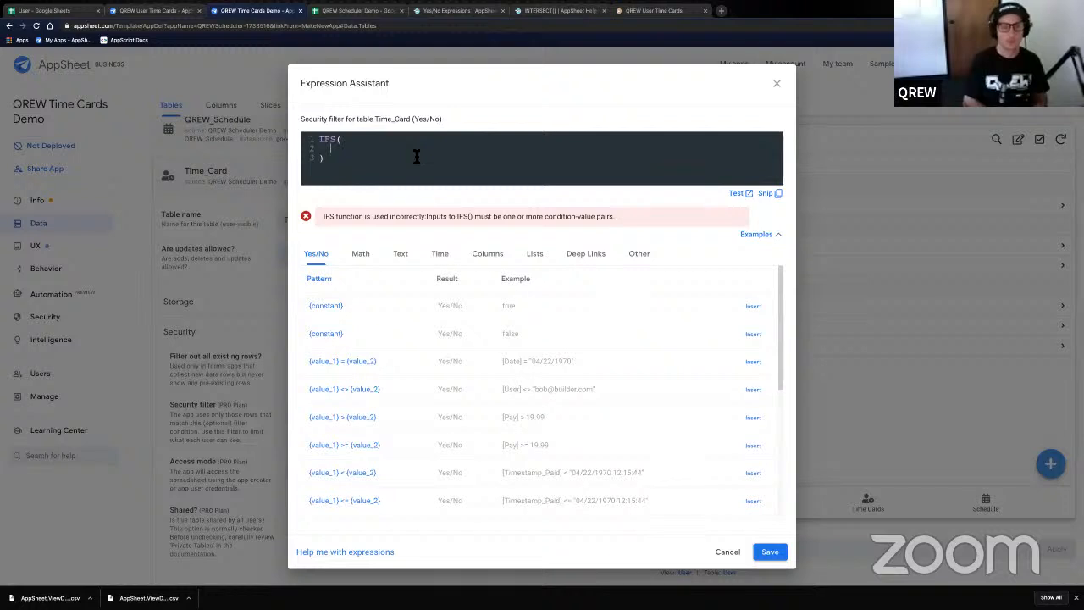
- Write the Super branch as ANY(Current_User[Role])='Super', followed by TRUE on its own line
{"action": "type", "text": "ANY("}
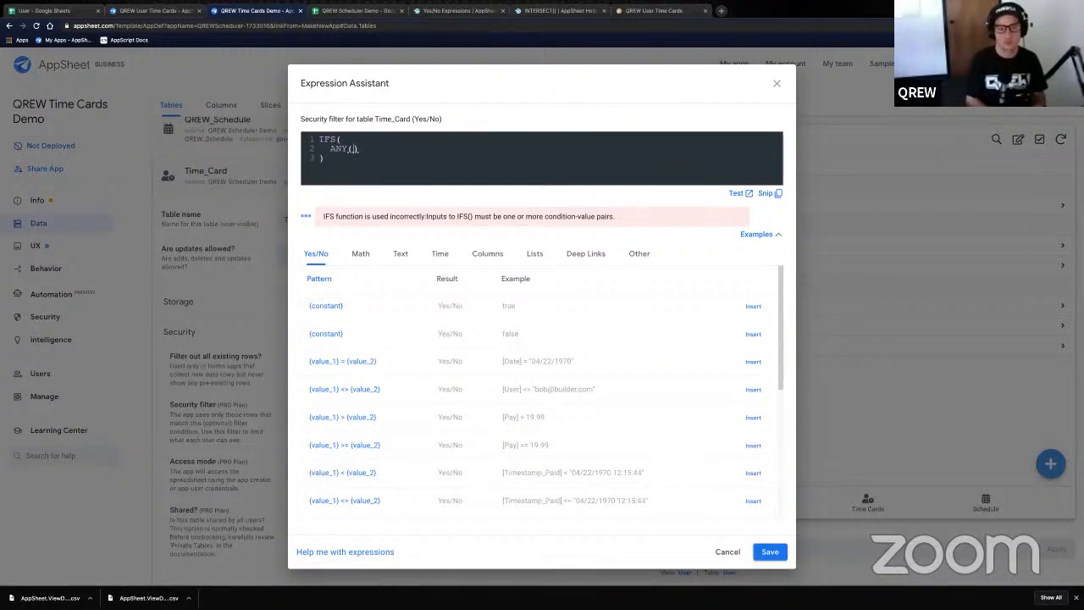
{"action": "type", "text": "Current"}
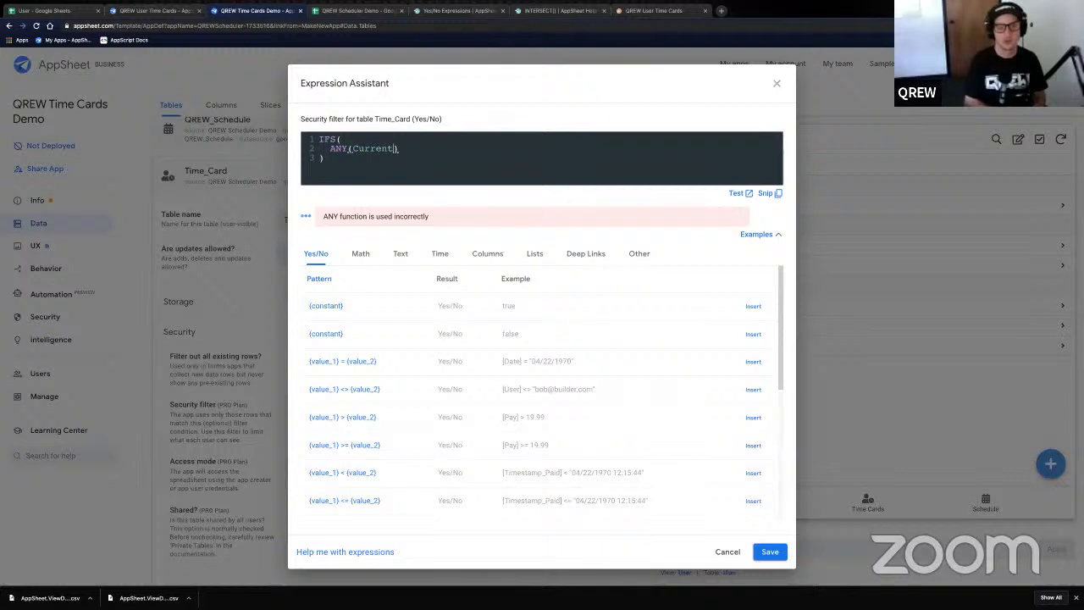
{"action": "type", "text": "_User"}
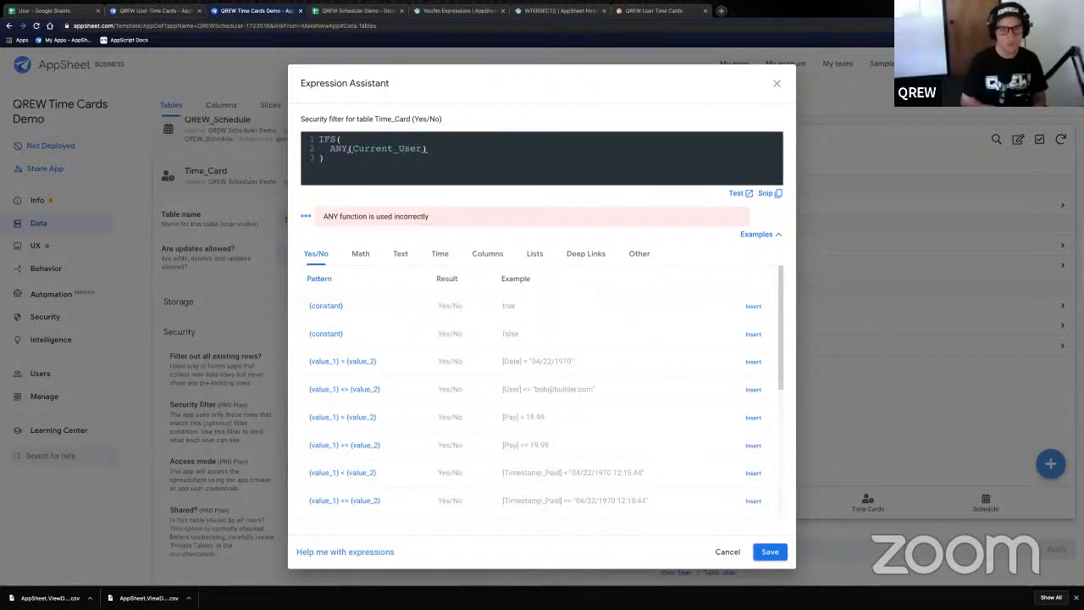
{"action": "type", "text": "[Role"}
{"action": "key", "text": "Right"}
{"action": "key", "text": "Right"}
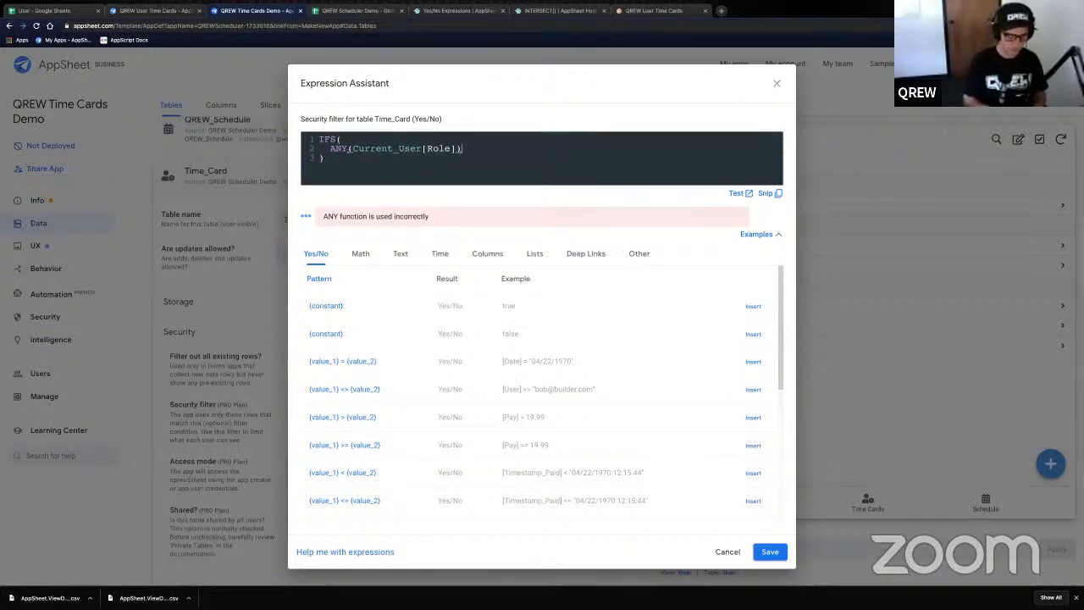
{"action": "type", "text": "='Super'"}
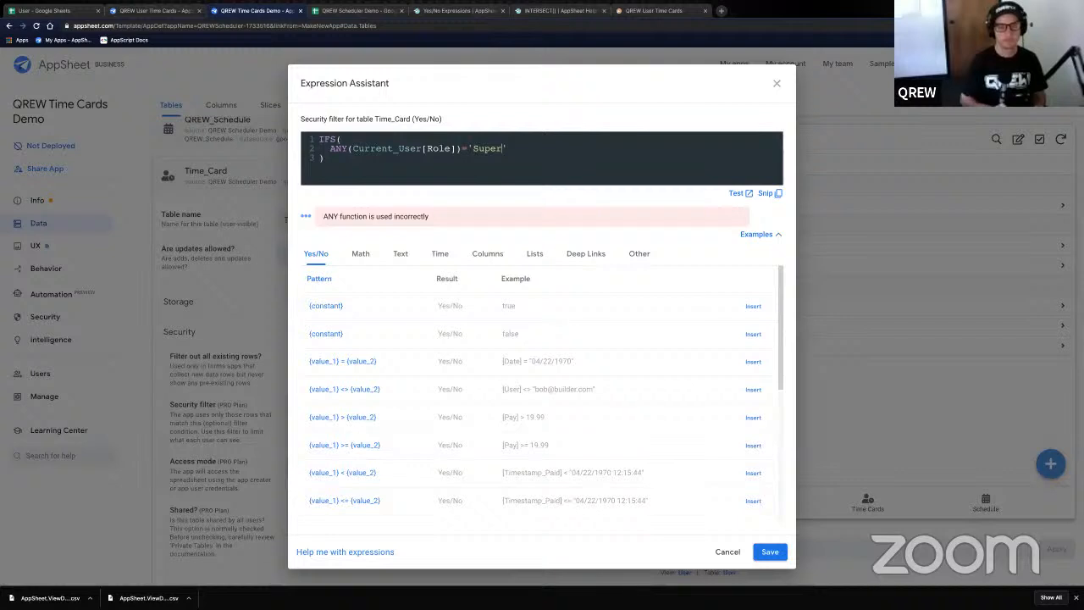
{"action": "type", "text": ","}
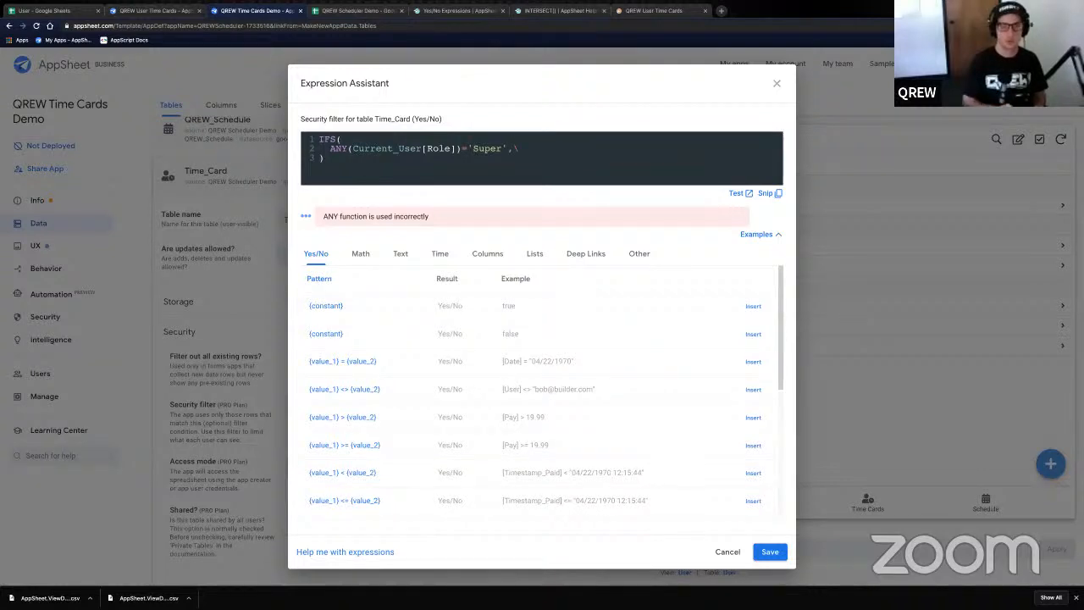
{"action": "key", "text": "Return"}
{"action": "key", "text": "BackSpace"}
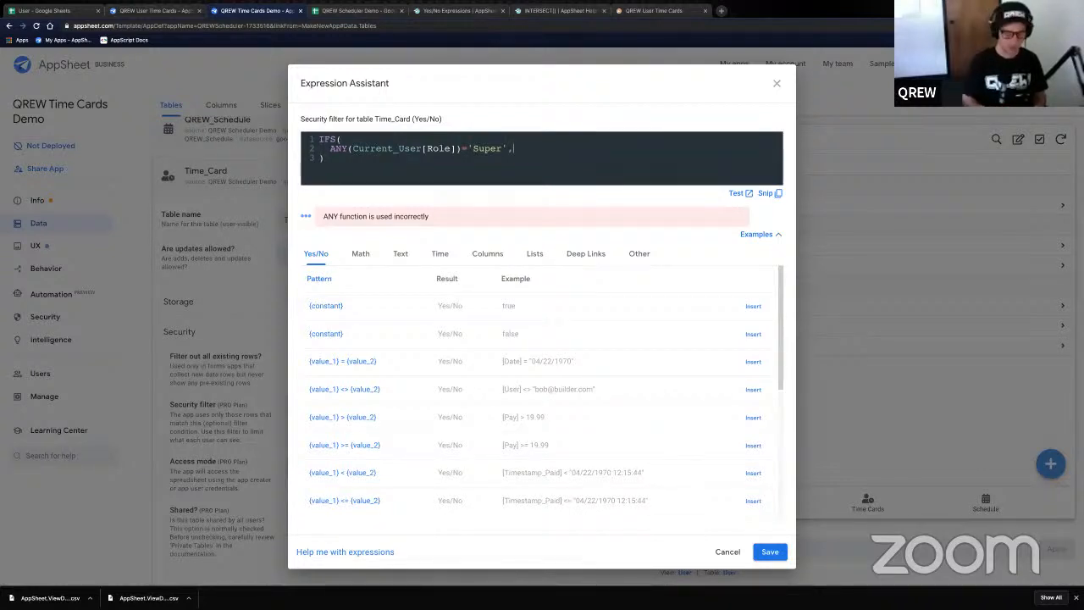
{"action": "key", "text": "Return"}
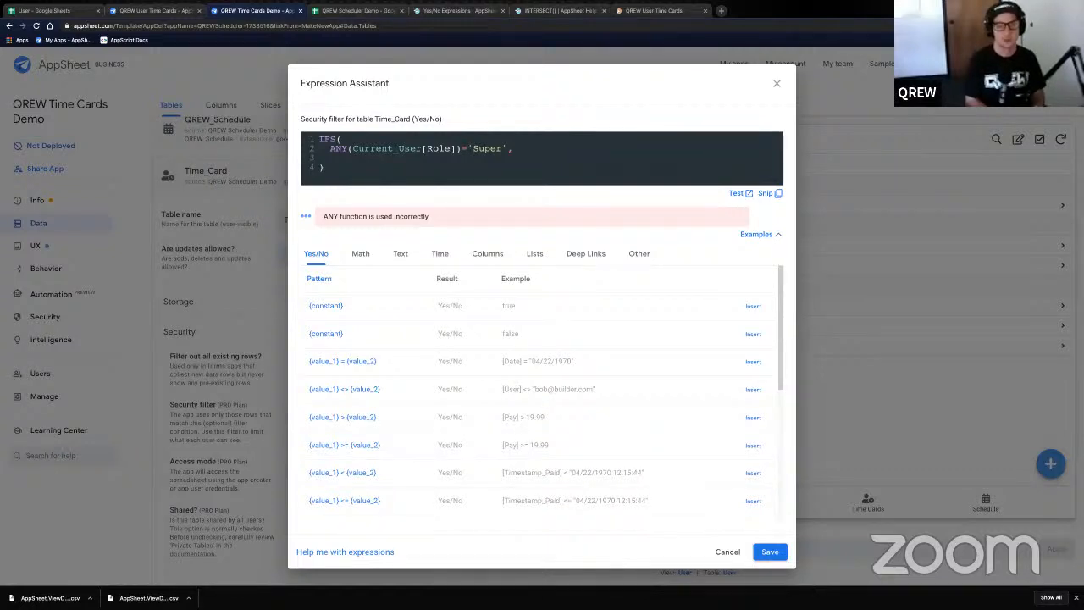
{"action": "type", "text": "TRUE"}
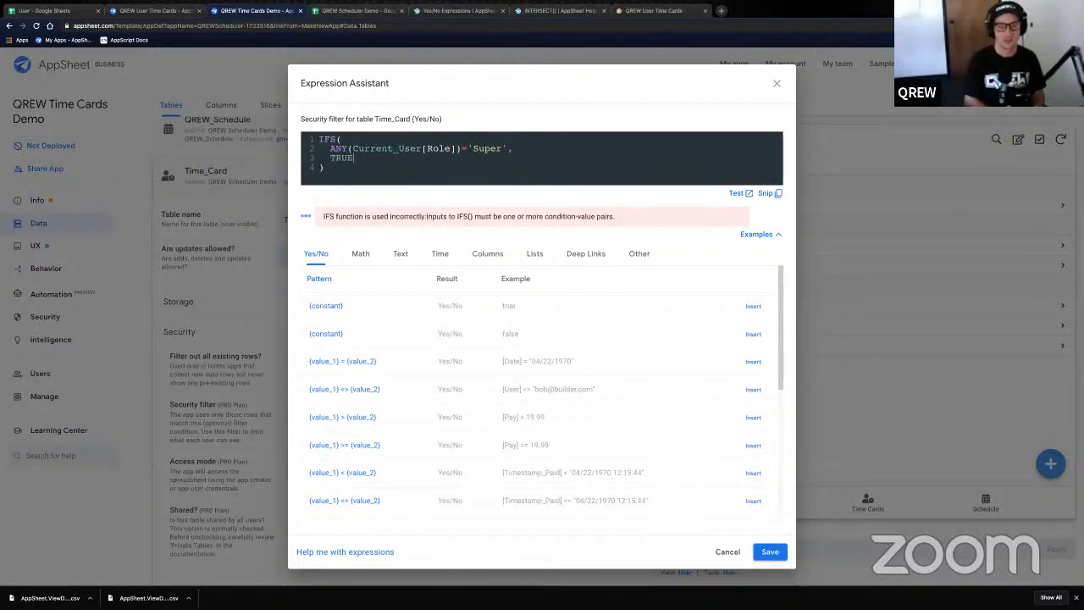
{"action": "type", "text": ","}
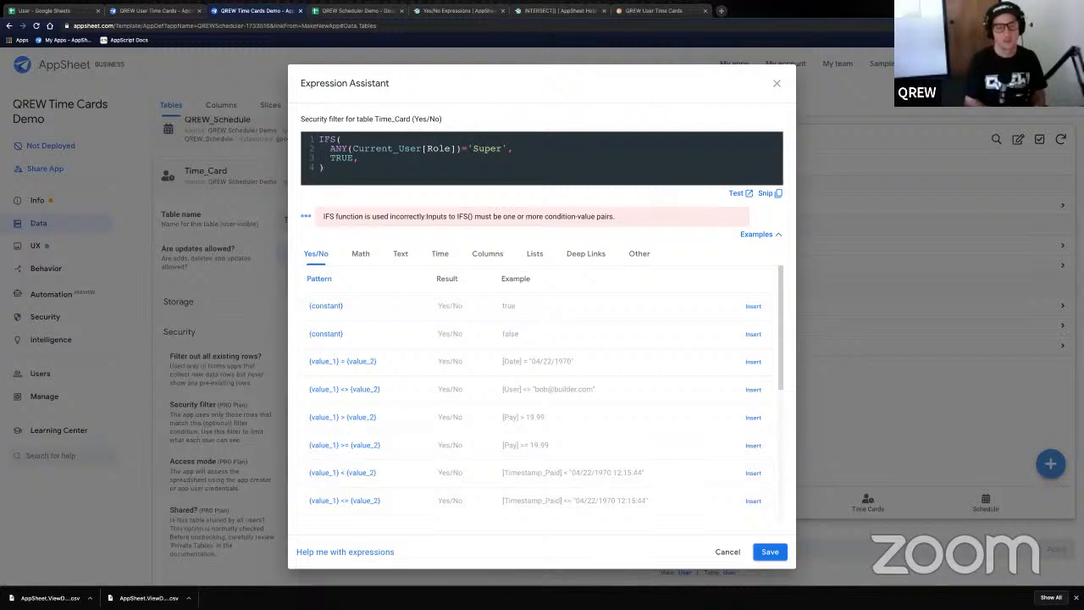
- Add the Admin condition ANY(Current_User[Role])='Admin' on a new line, fixing the typos
{"action": "key", "text": "Return"}
{"action": "type", "text": "A"}
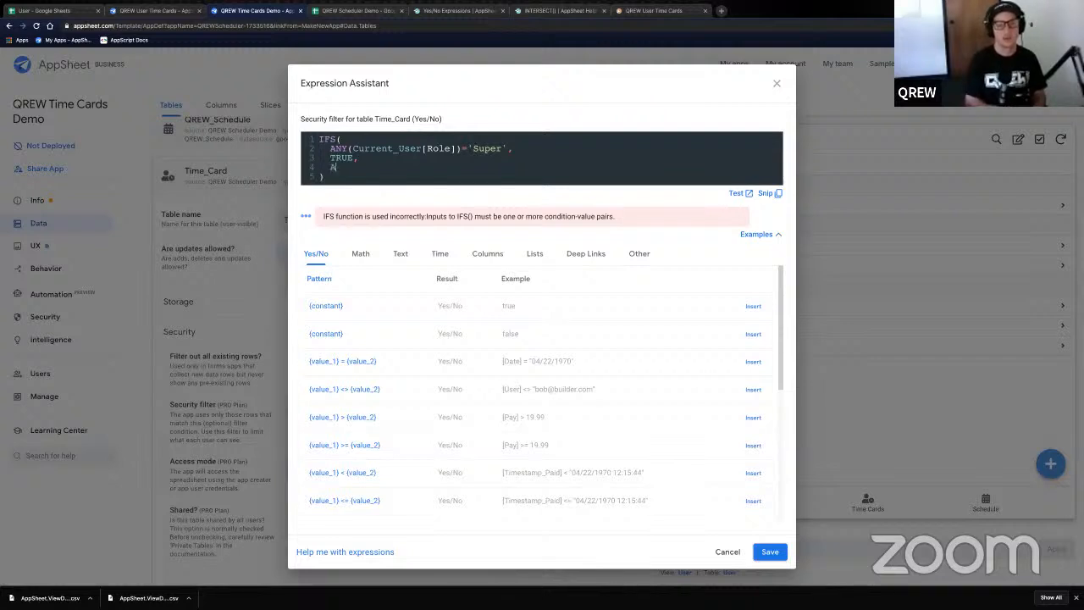
{"action": "type", "text": "NY(C"}
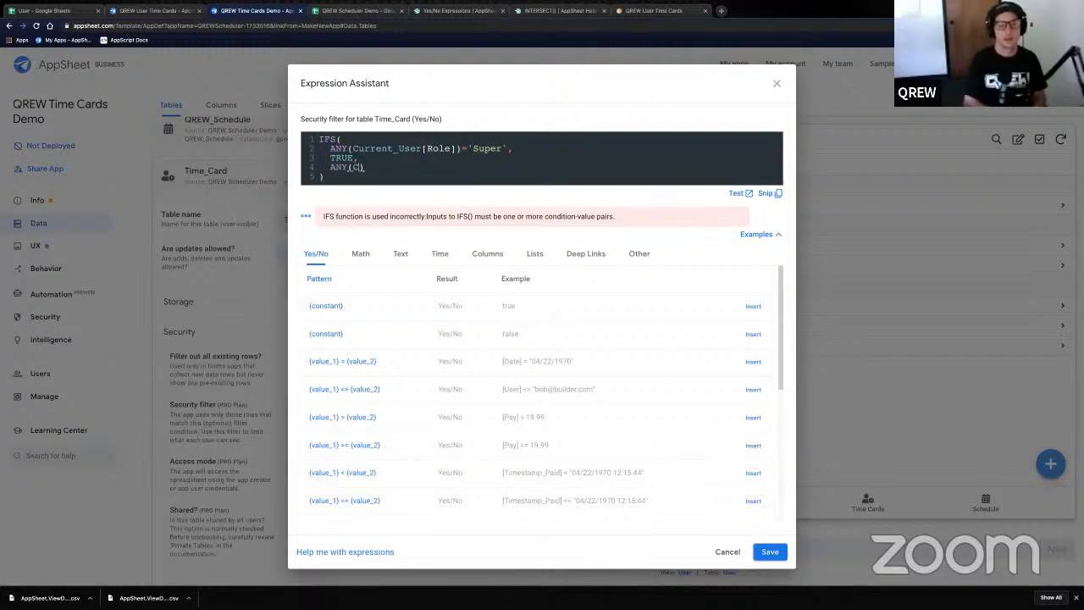
{"action": "type", "text": "urrent_"}
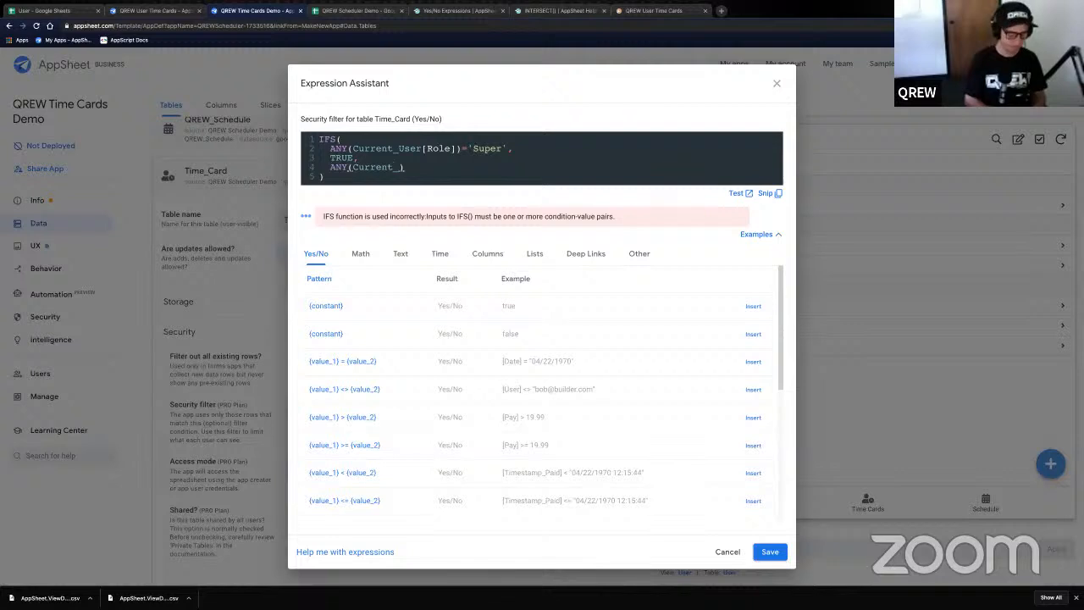
{"action": "type", "text": "User"}
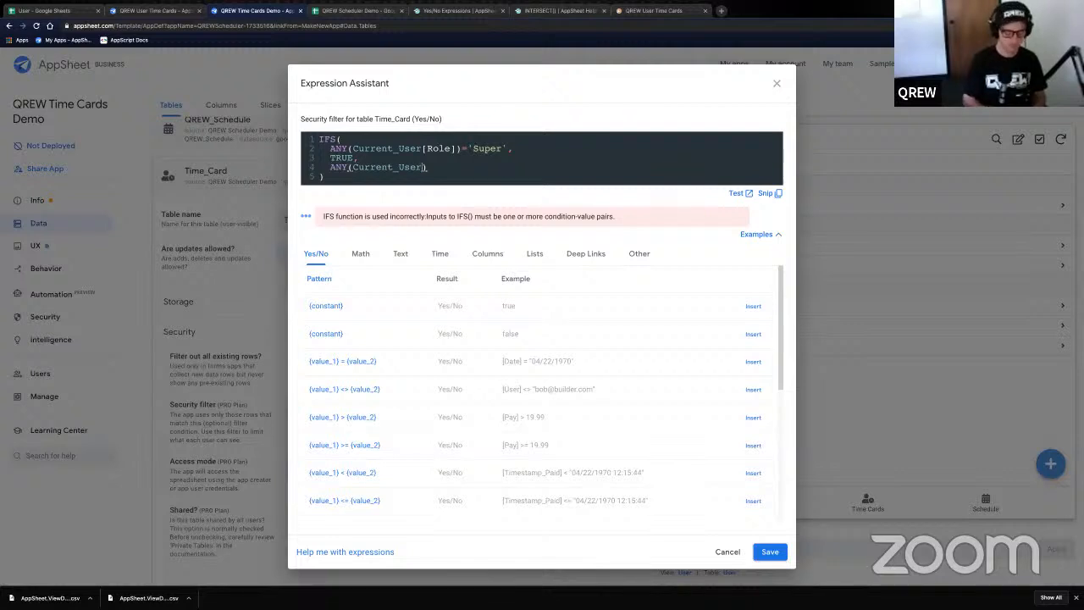
{"action": "type", "text": "[role"}
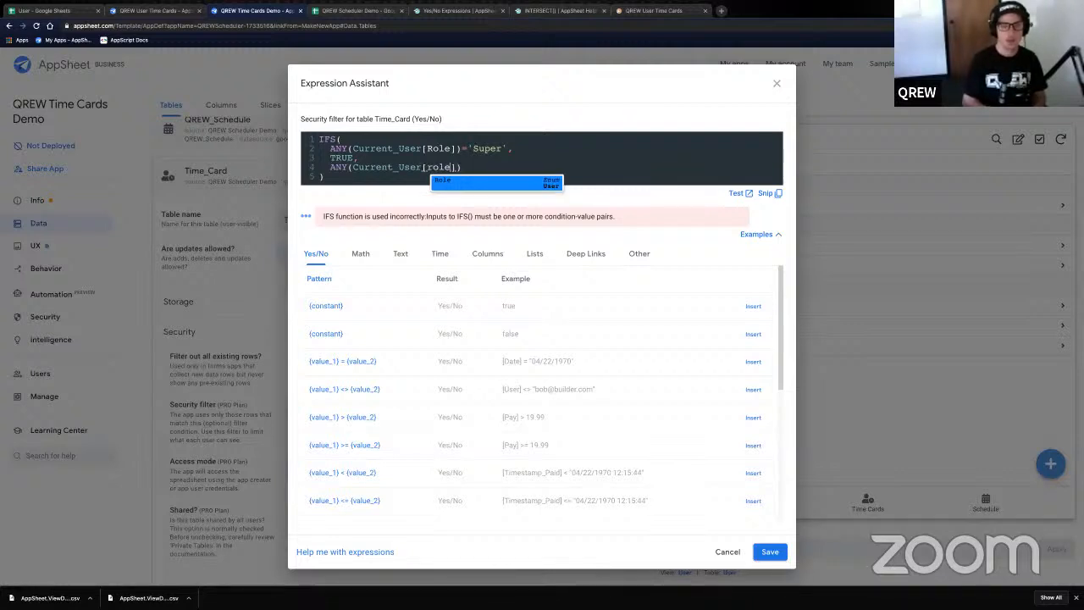
{"action": "key", "text": "BackSpace"}
{"action": "key", "text": "BackSpace"}
{"action": "key", "text": "BackSpace"}
{"action": "key", "text": "BackSpace"}
{"action": "type", "text": "Role"}
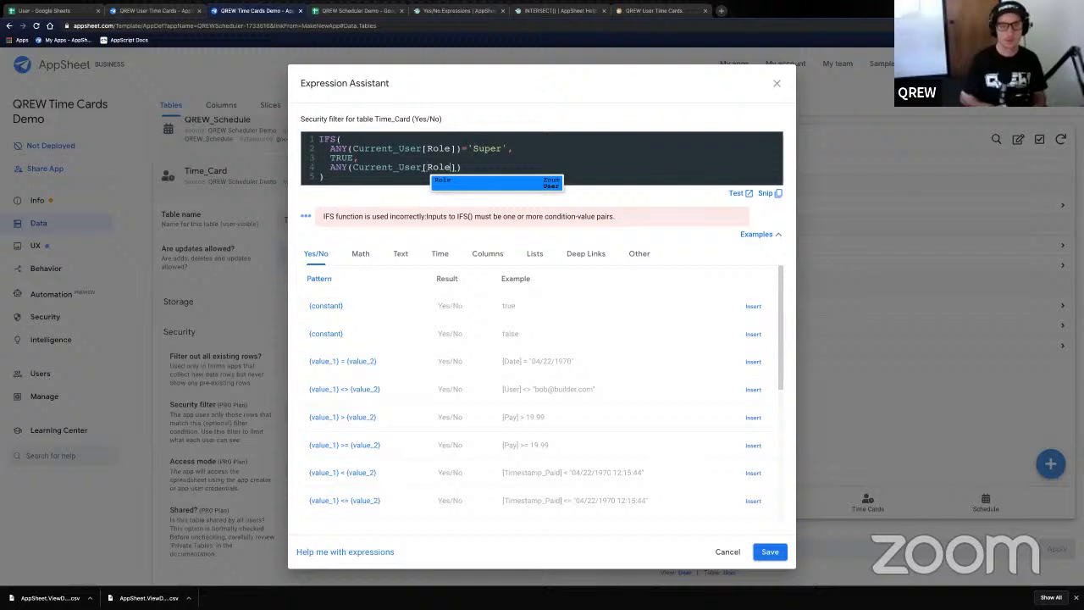
{"action": "key", "text": "Right"}
{"action": "key", "text": "Right"}
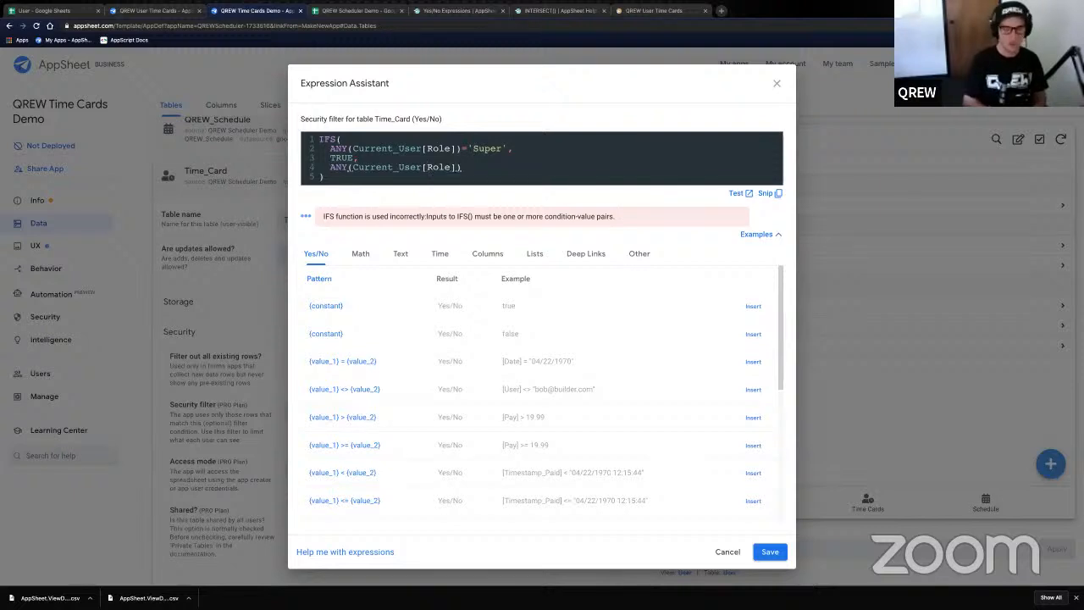
{"action": "type", "text": "='"}
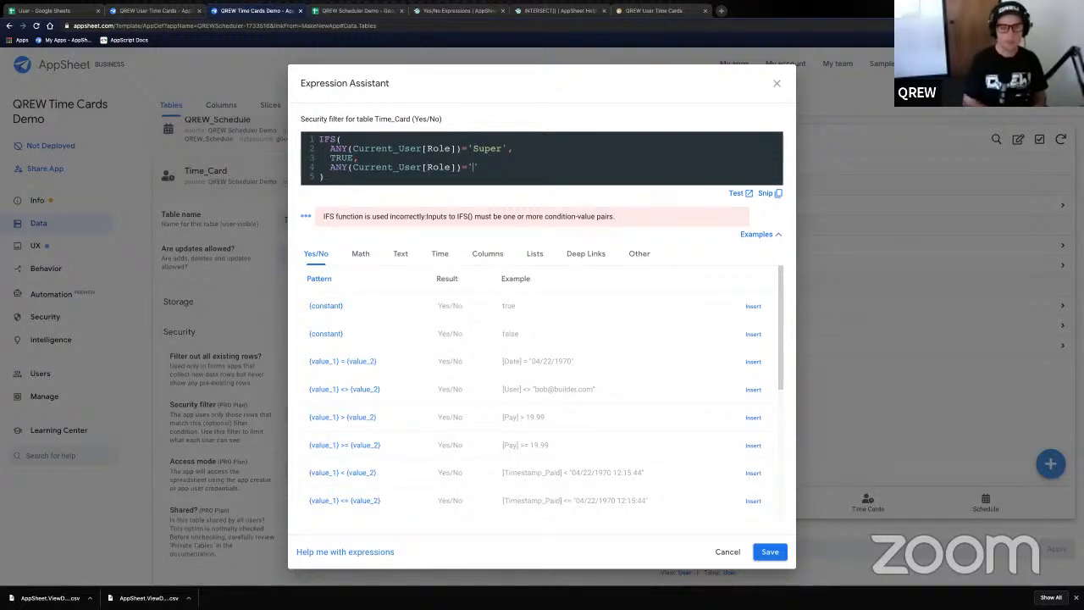
{"action": "type", "text": "Admo"}
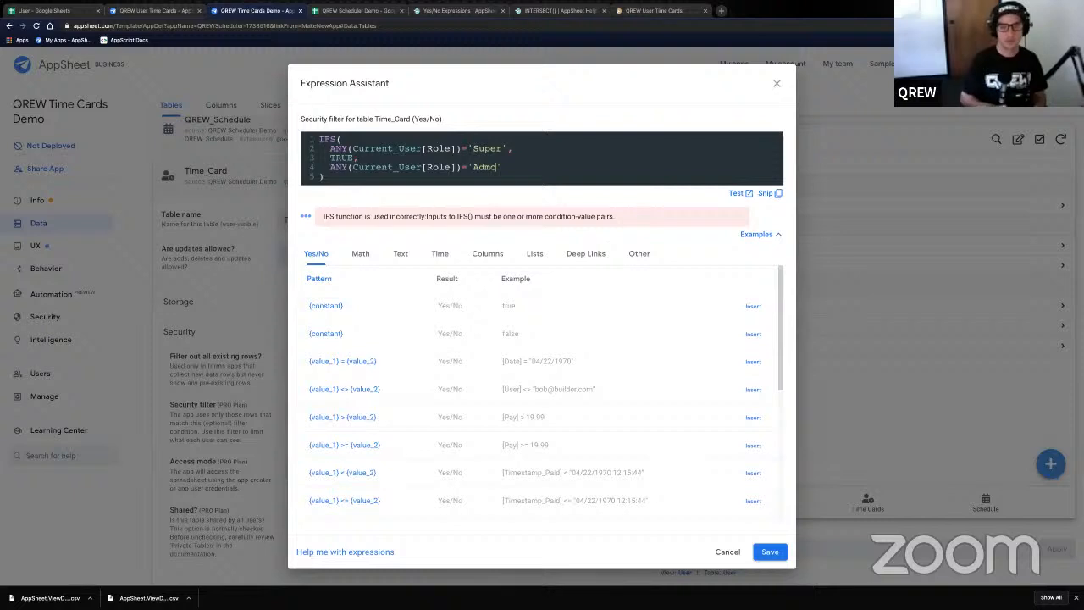
{"action": "key", "text": "BackSpace"}
{"action": "type", "text": "in',"}
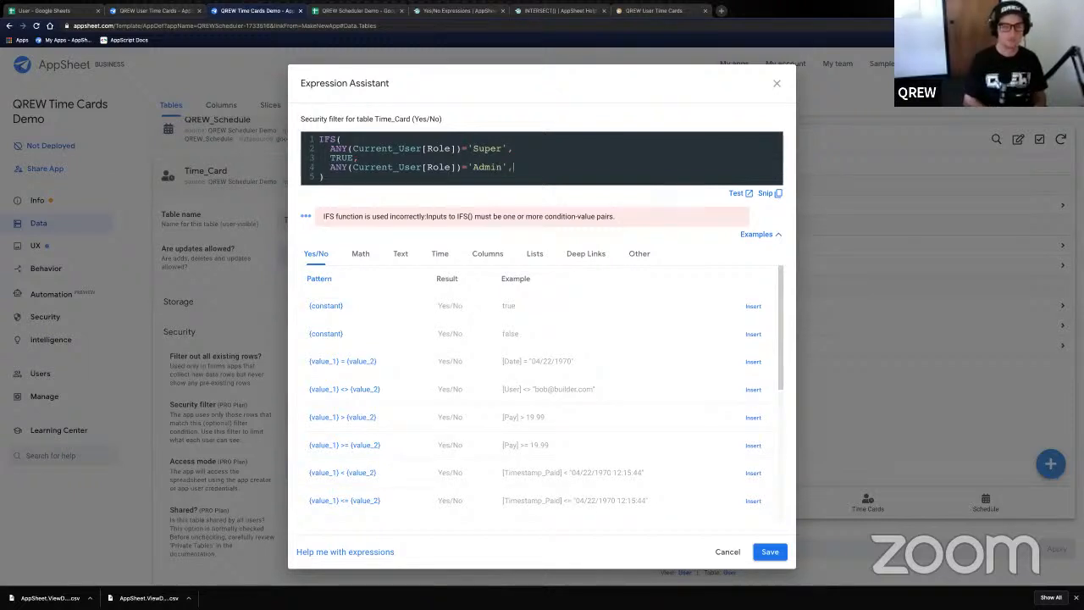
{"action": "key", "text": "Return"}
- Open a multi-line OR with [User]=USEREMAIL() as its first condition, then start AND([ below it
{"action": "type", "text": "OR("}
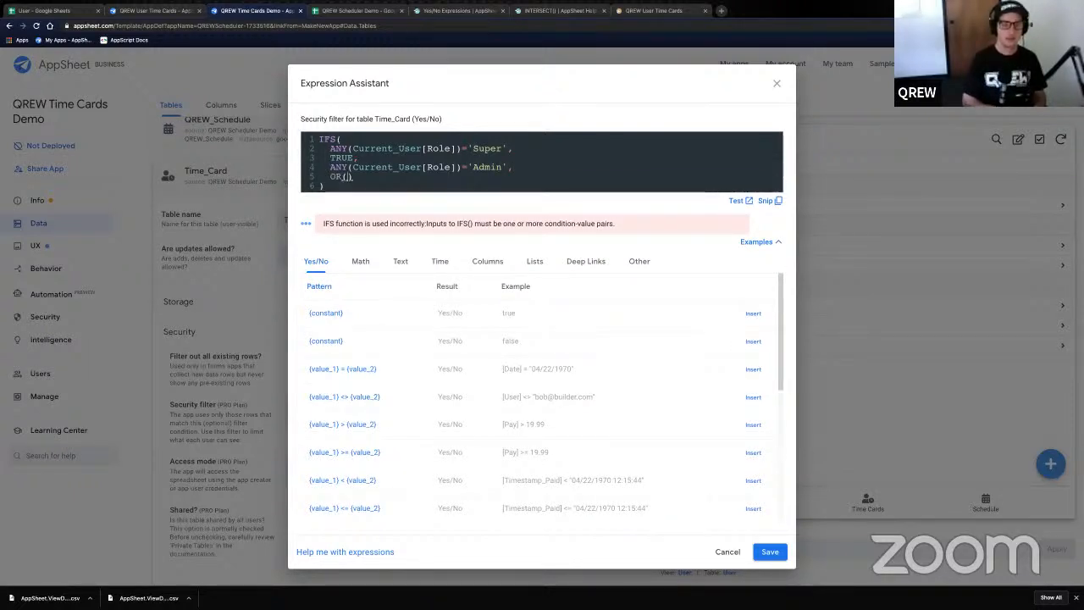
{"action": "key", "text": "Return"}
{"action": "key", "text": "Return"}
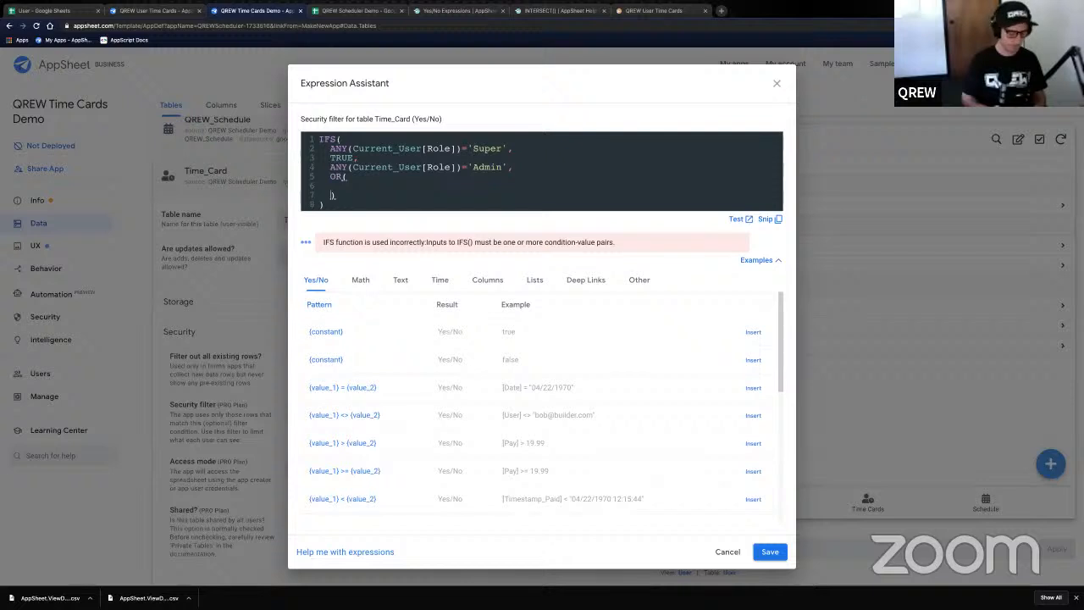
{"action": "key", "text": "Up"}
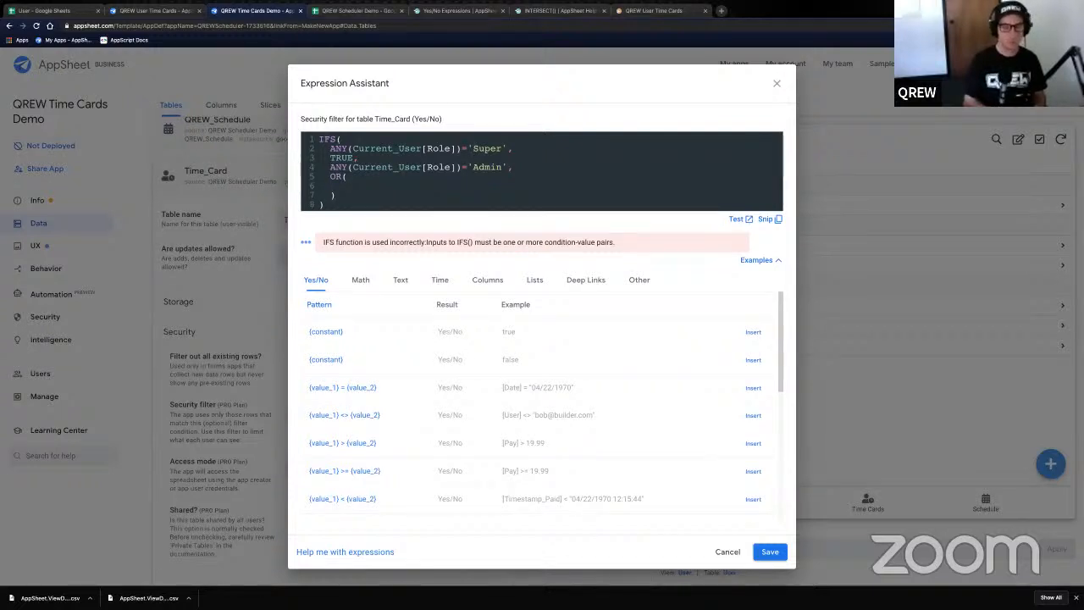
{"action": "type", "text": "[User"}
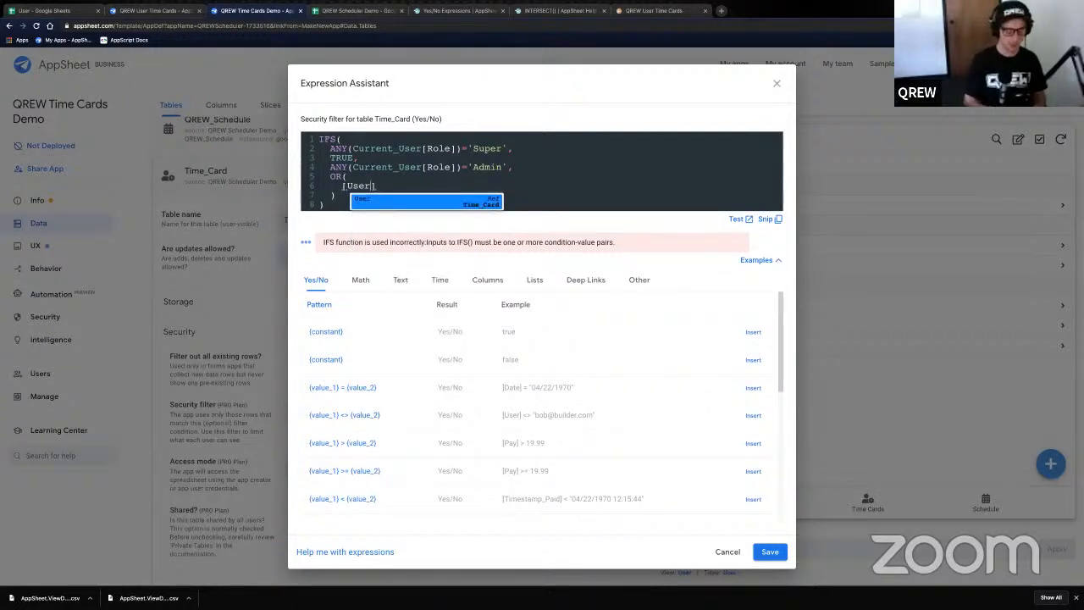
{"action": "key", "text": "Return"}
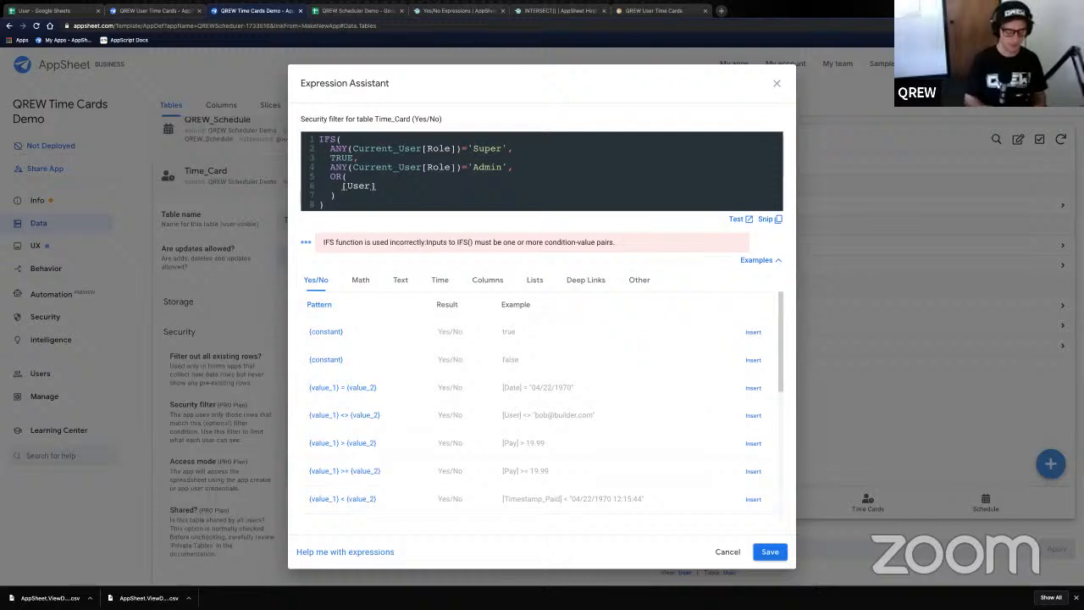
{"action": "type", "text": "=USEREMAIL"}
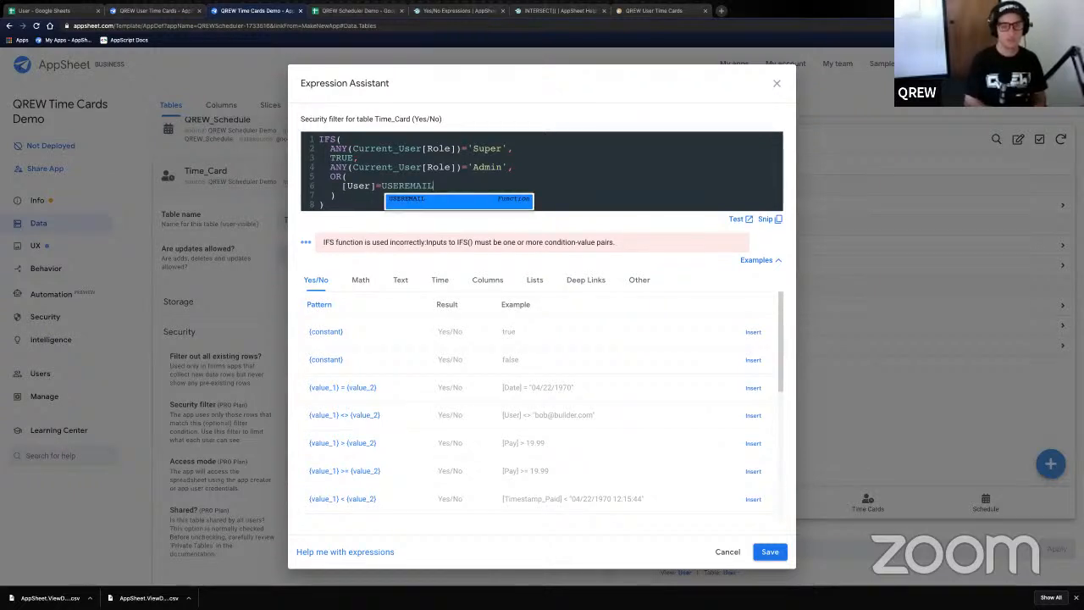
{"action": "type", "text": "("}
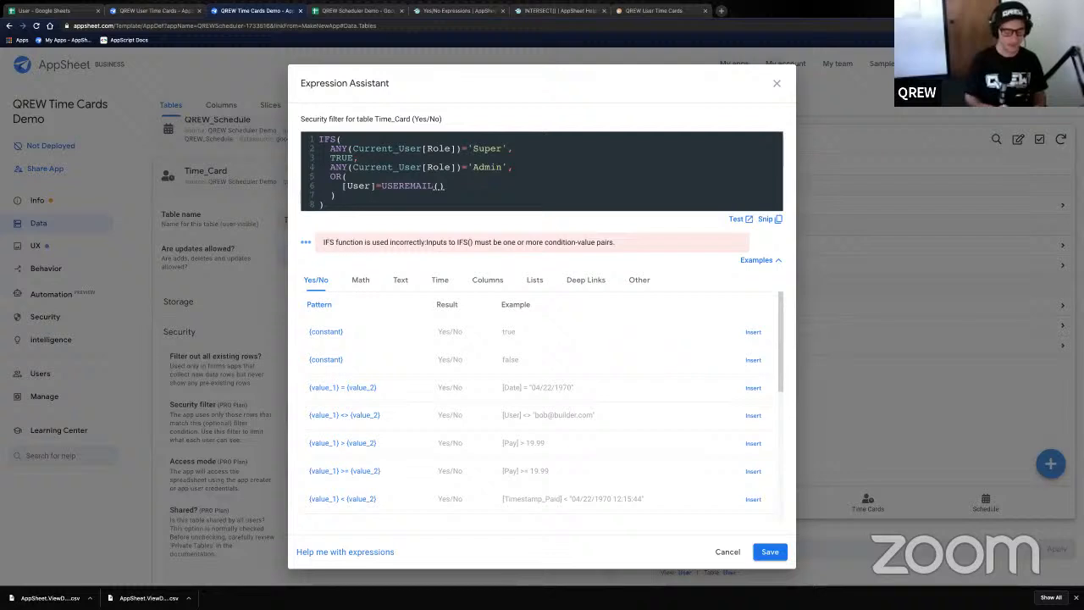
{"action": "type", "text": "),"}
{"action": "key", "text": "Return"}
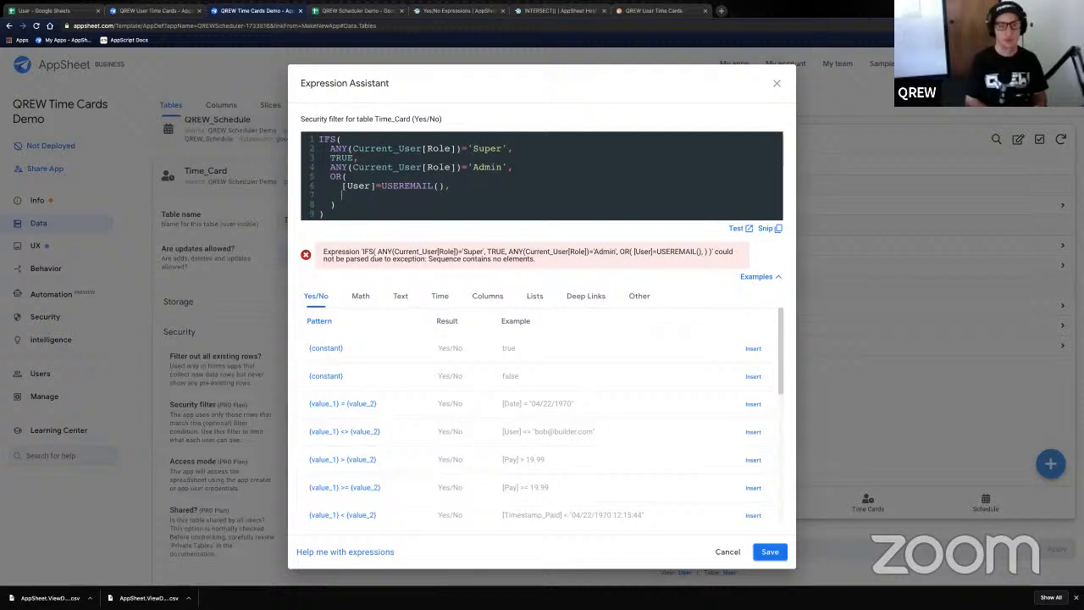
{"action": "type", "text": "AND("}
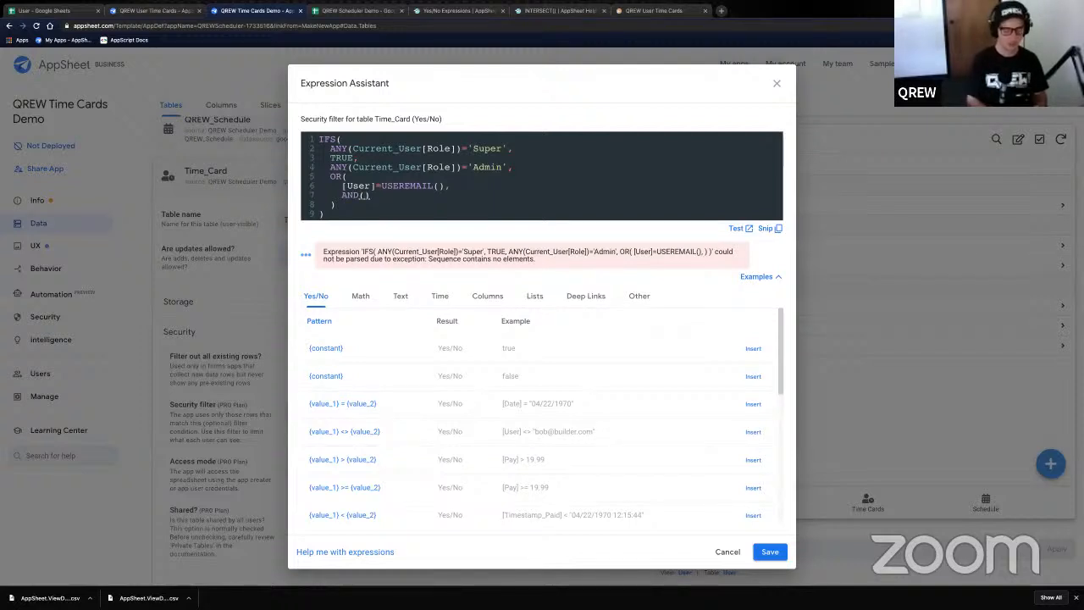
{"action": "type", "text": "["}
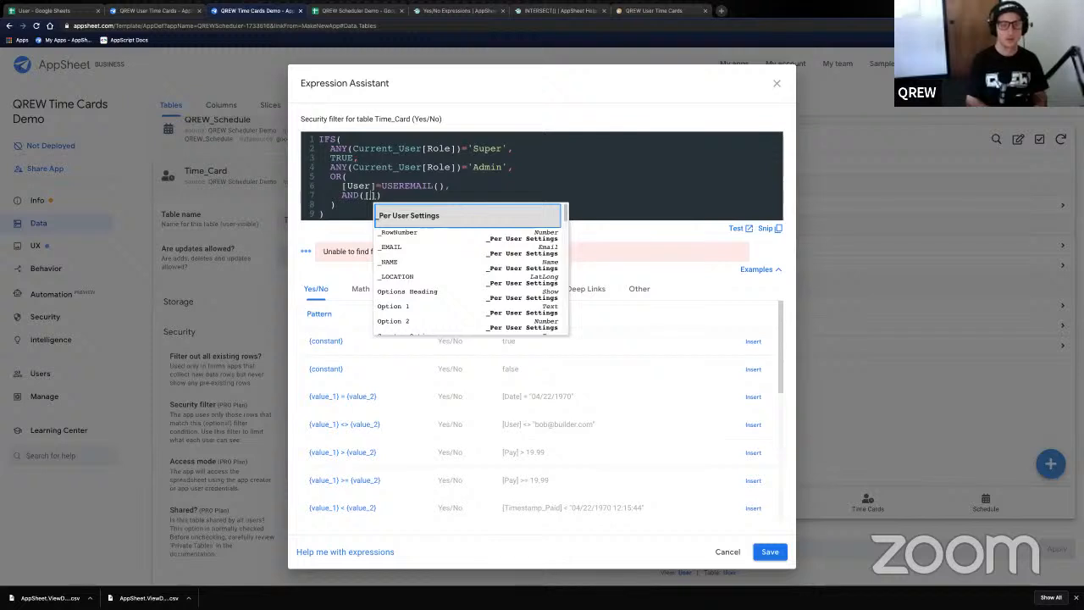
- On an indented line inside the AND, type [User].[Region]=ANY(Current_User[Region])
{"action": "key", "text": "BackSpace"}
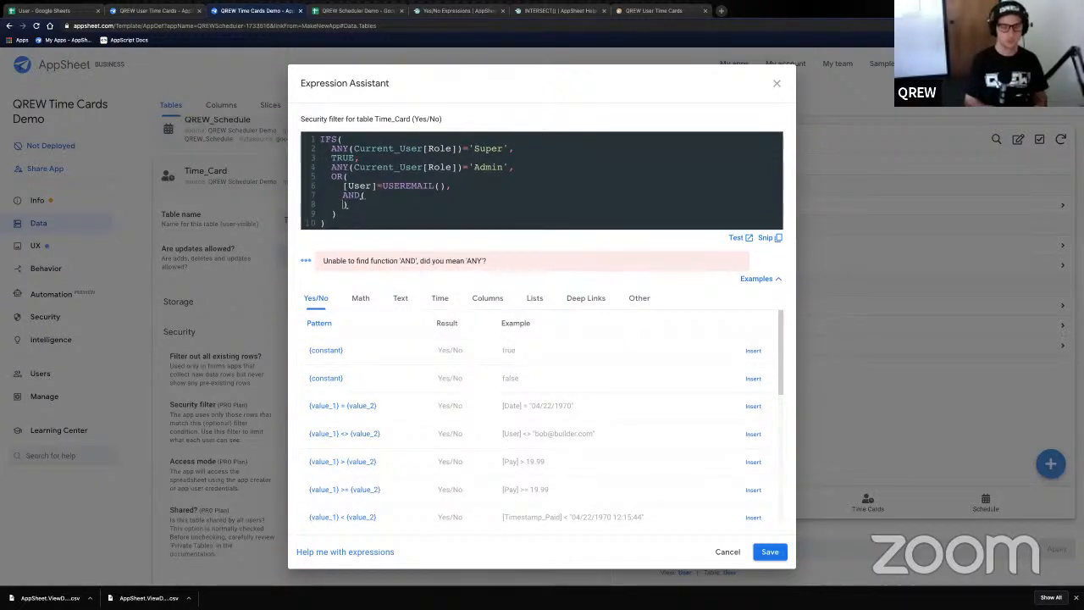
{"action": "key", "text": "Return"}
{"action": "key", "text": "Return"}
{"action": "key", "text": "Up"}
{"action": "key", "text": "Tab"}
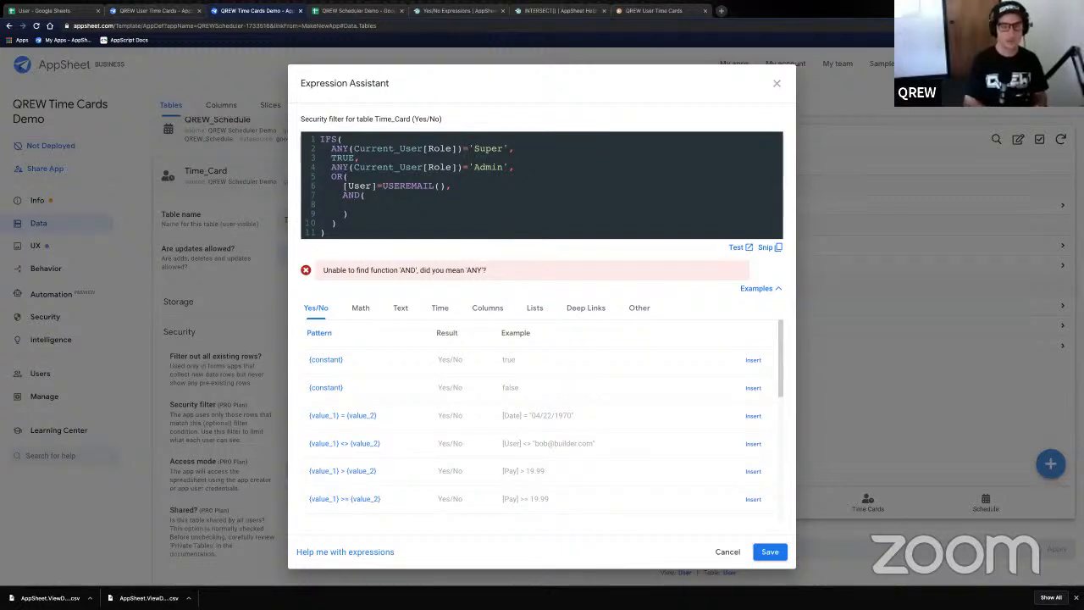
{"action": "type", "text": "[User]"}
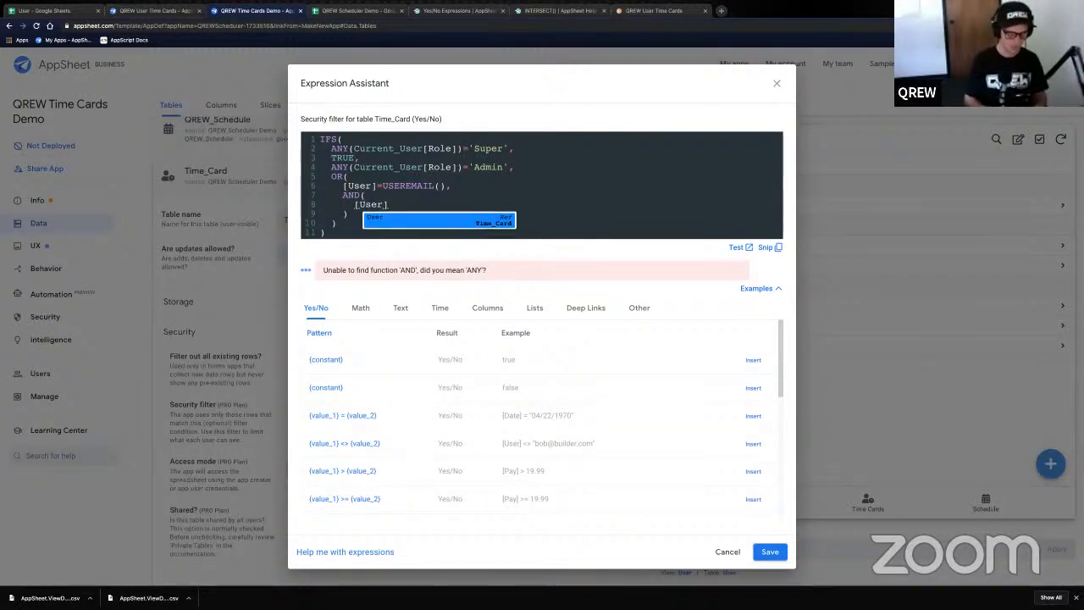
{"action": "type", "text": ".[Re"}
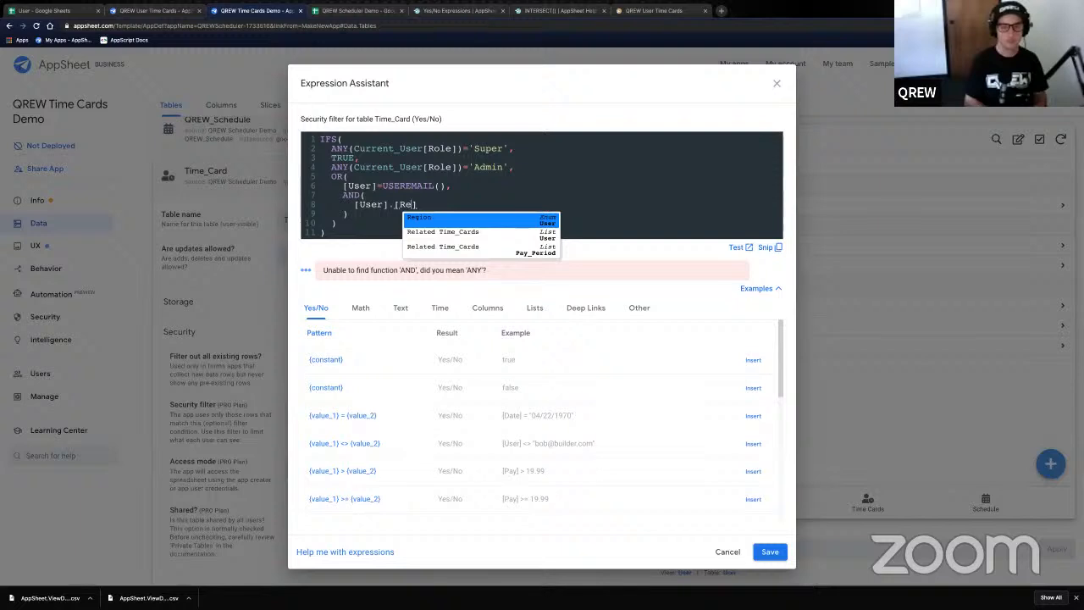
{"action": "type", "text": "gio"}
{"action": "key", "text": "Return"}
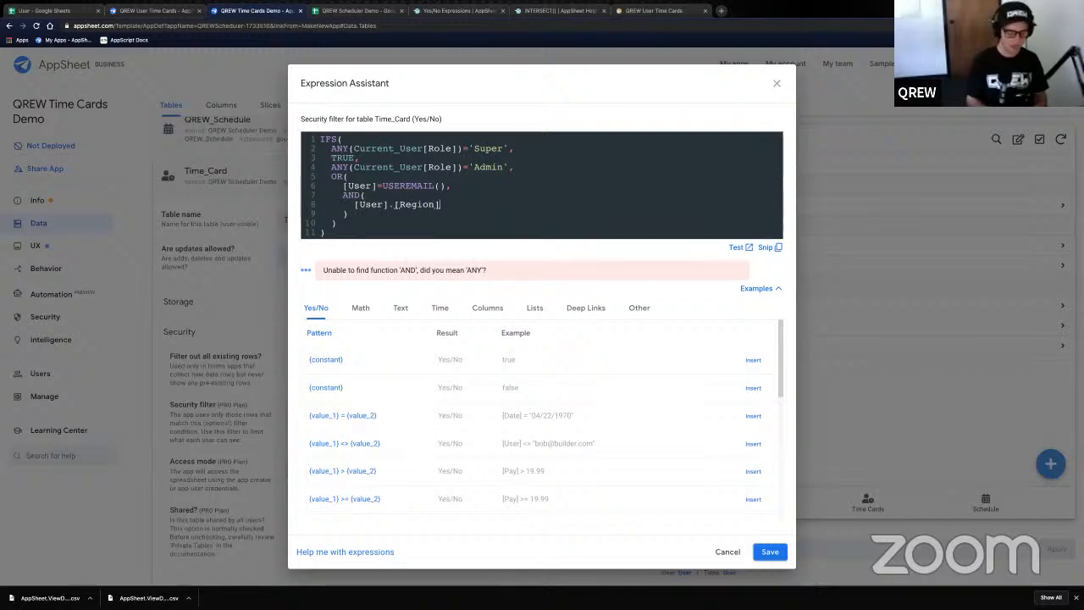
{"action": "type", "text": "="}
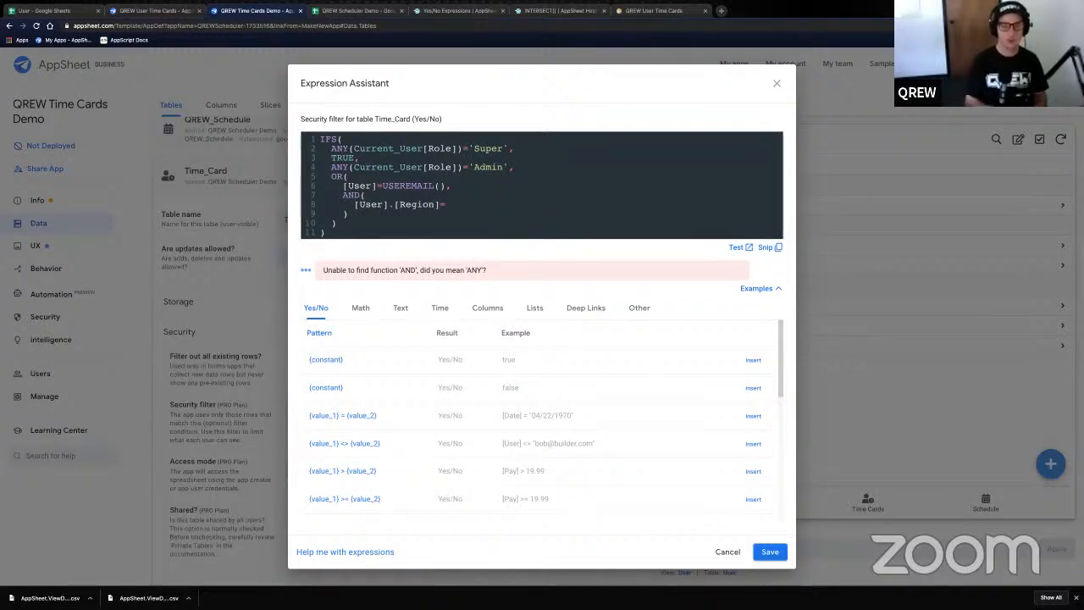
{"action": "type", "text": "ANY("}
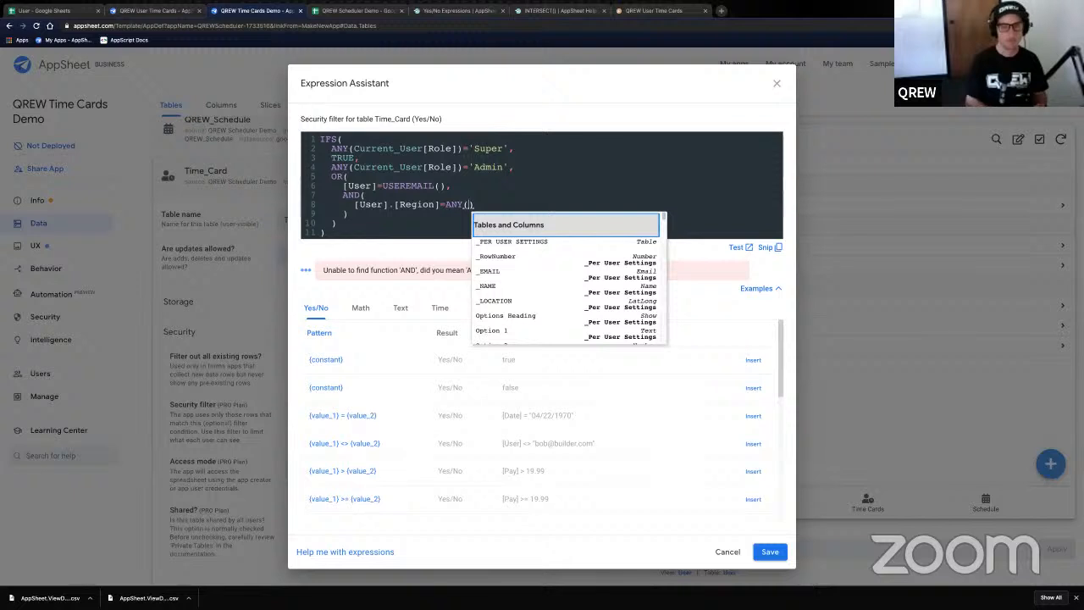
{"action": "type", "text": "Current_"}
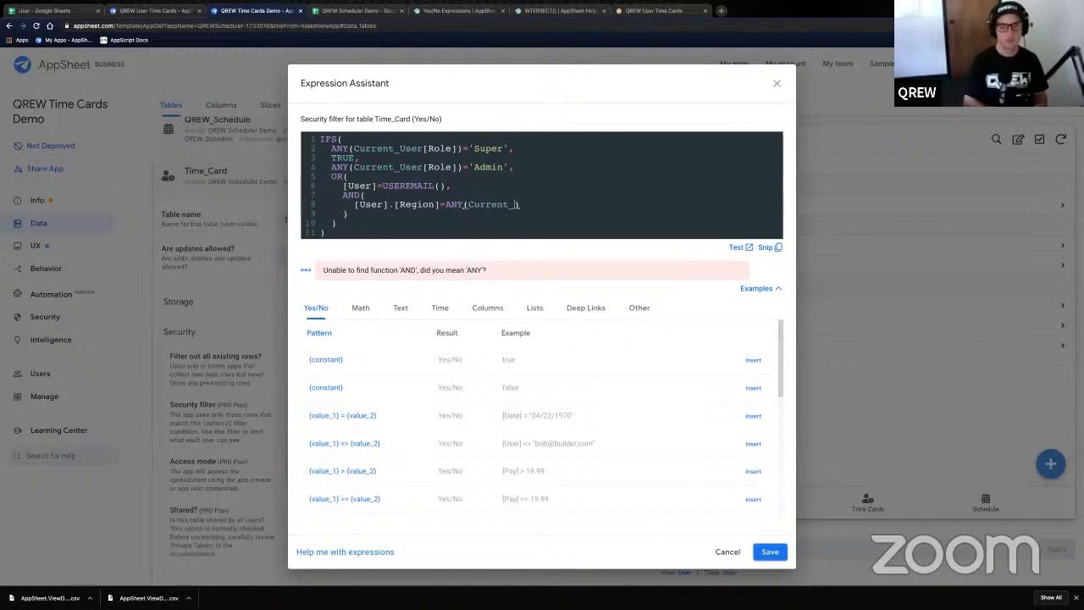
{"action": "type", "text": "User"}
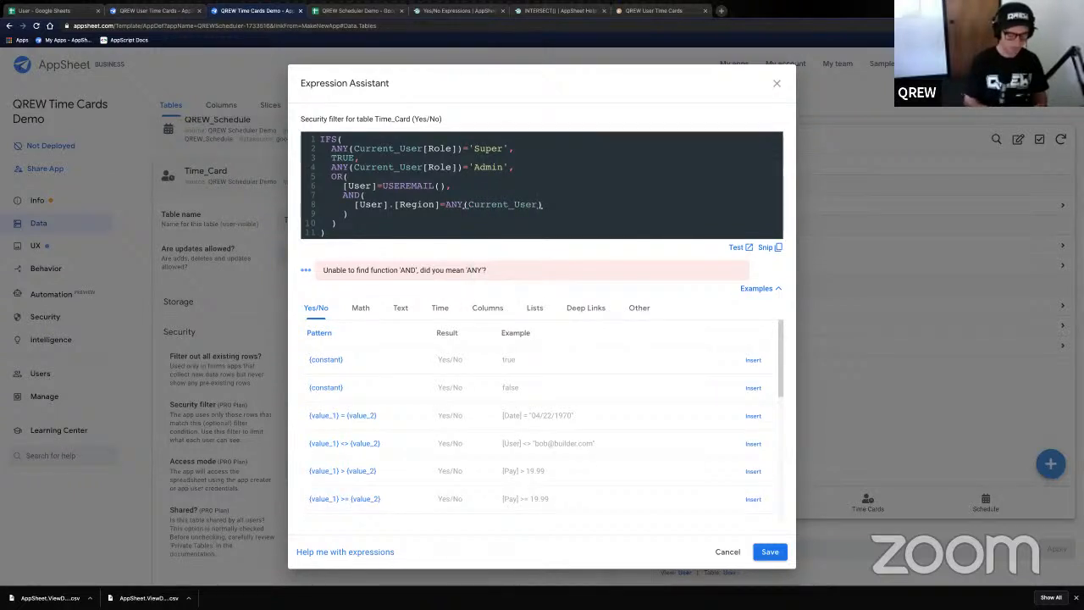
{"action": "type", "text": "[Region"}
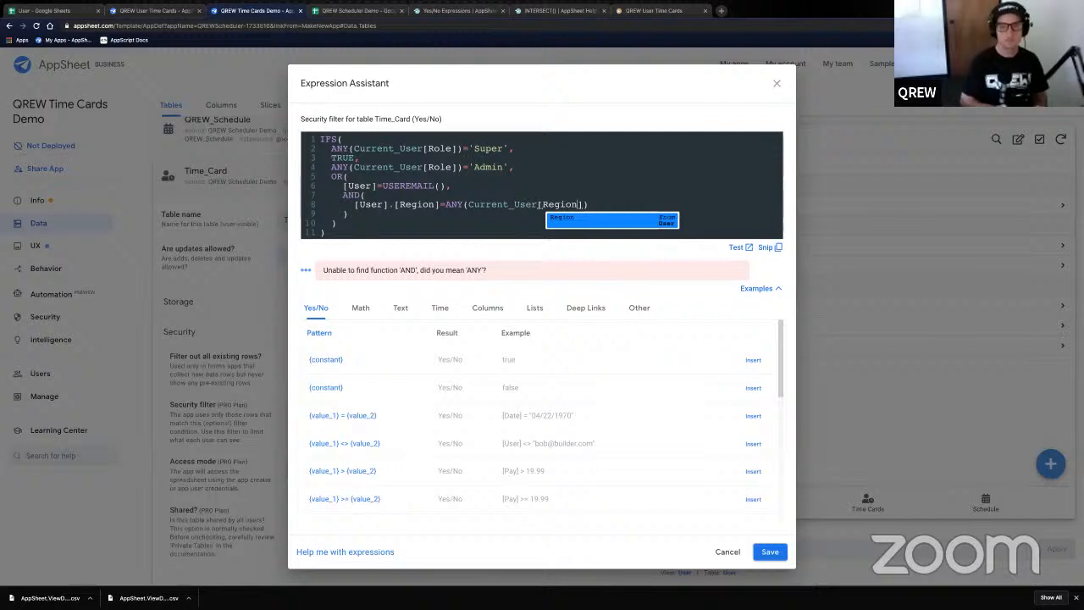
{"action": "type", "text": "]"}
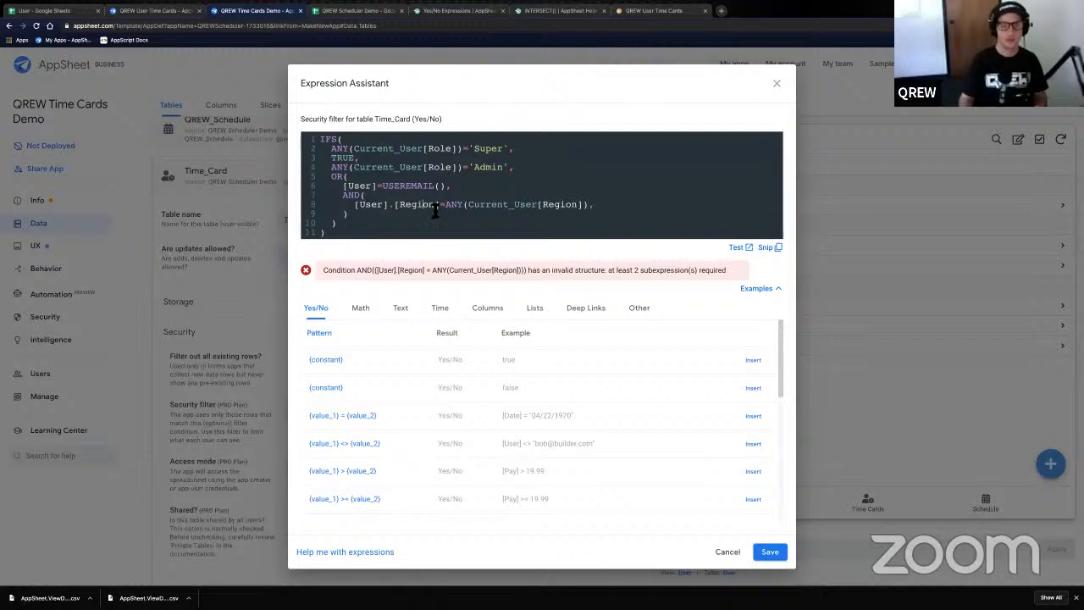
- Put a comma after the region condition and open a new line inside the AND
{"action": "left_click", "coordinate": [361, 209]}
{"action": "double_click", "coordinate": [377, 209]}
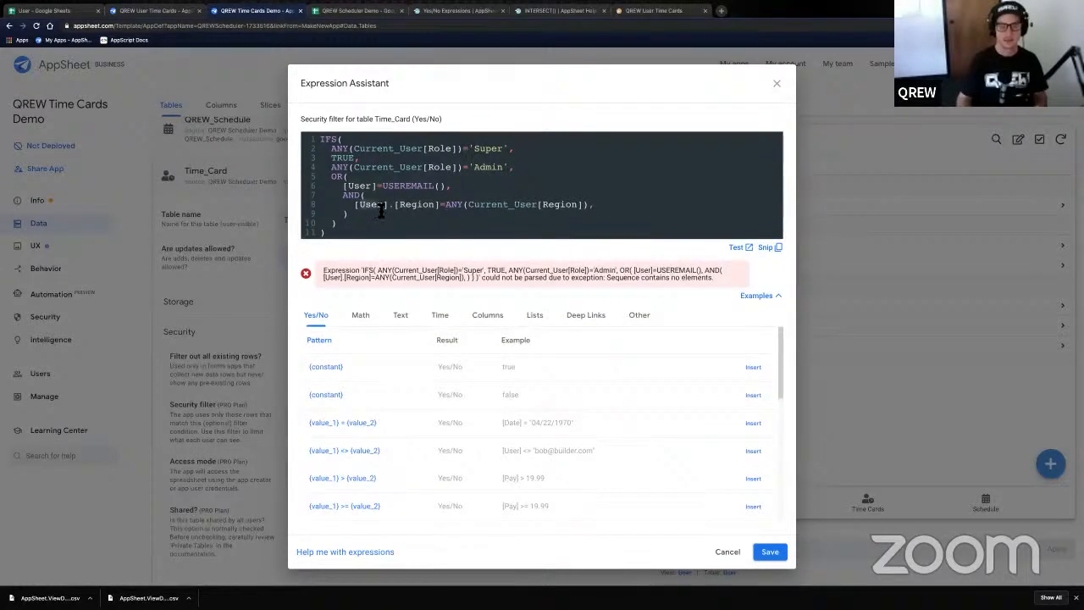
{"action": "left_click", "coordinate": [457, 210]}
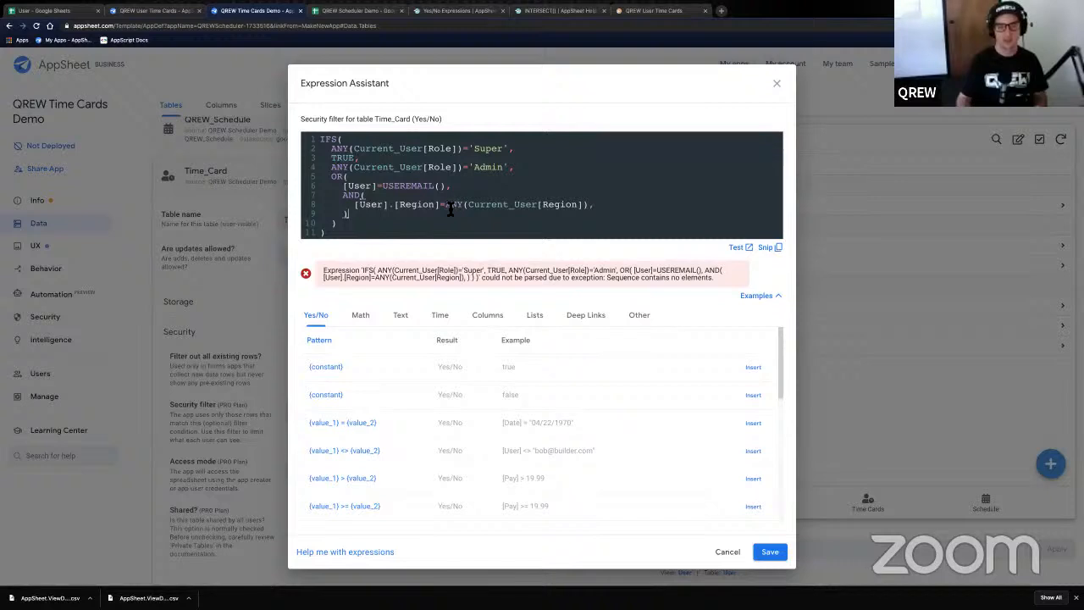
{"action": "left_click", "coordinate": [448, 208]}
{"action": "left_click", "coordinate": [589, 210], "text": "shift"}
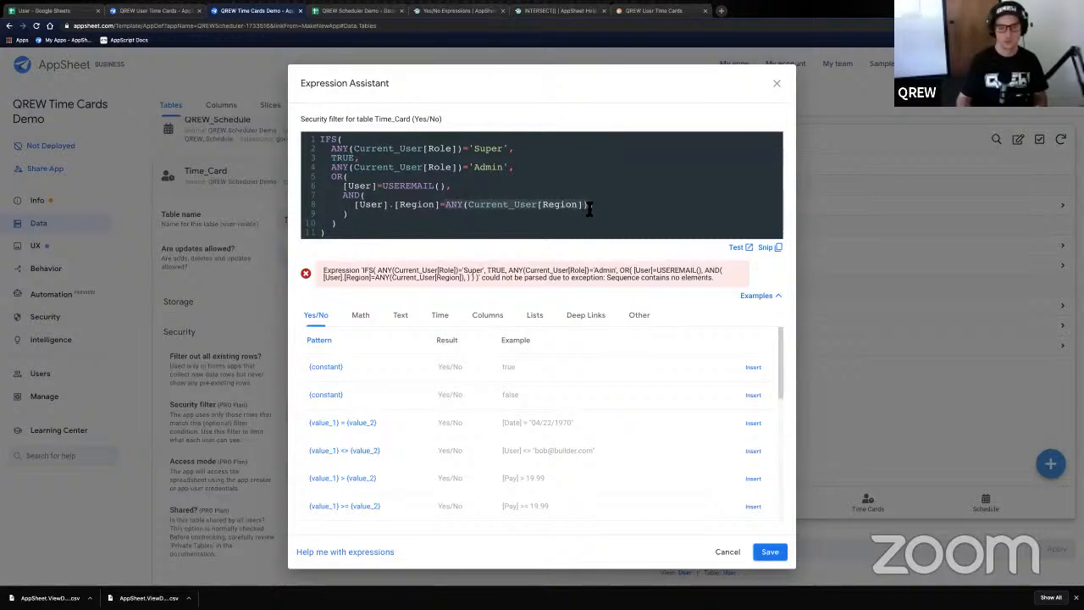
{"action": "key", "text": "Right"}
{"action": "type", "text": ","}
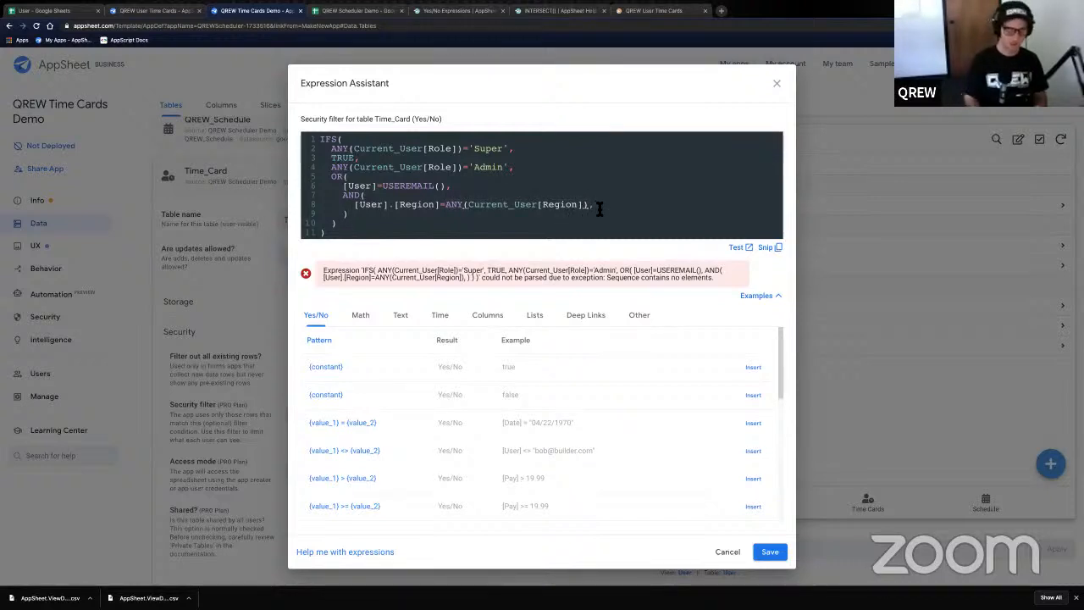
{"action": "key", "text": "Return"}
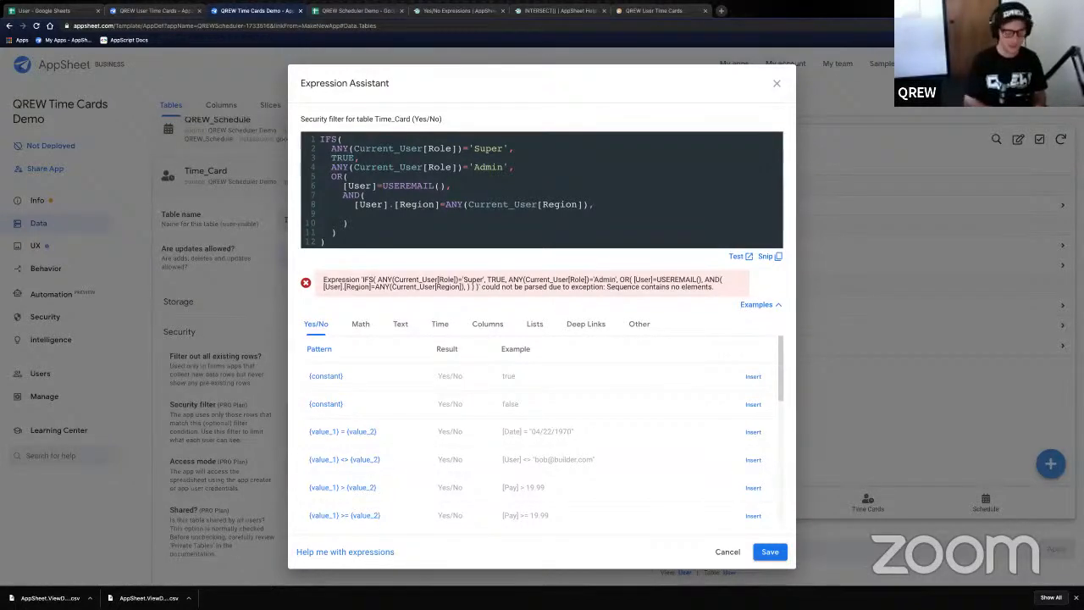
- Add [User].[Role]='Non-Admin' as the AND's second condition
{"action": "type", "text": "[User]"}
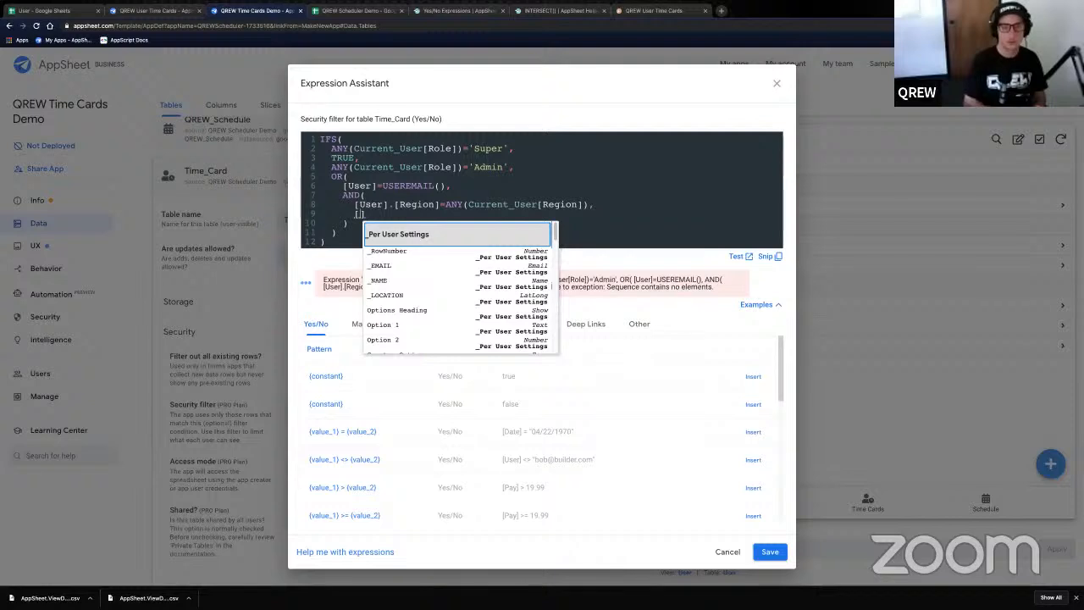
{"action": "key", "text": "Escape"}
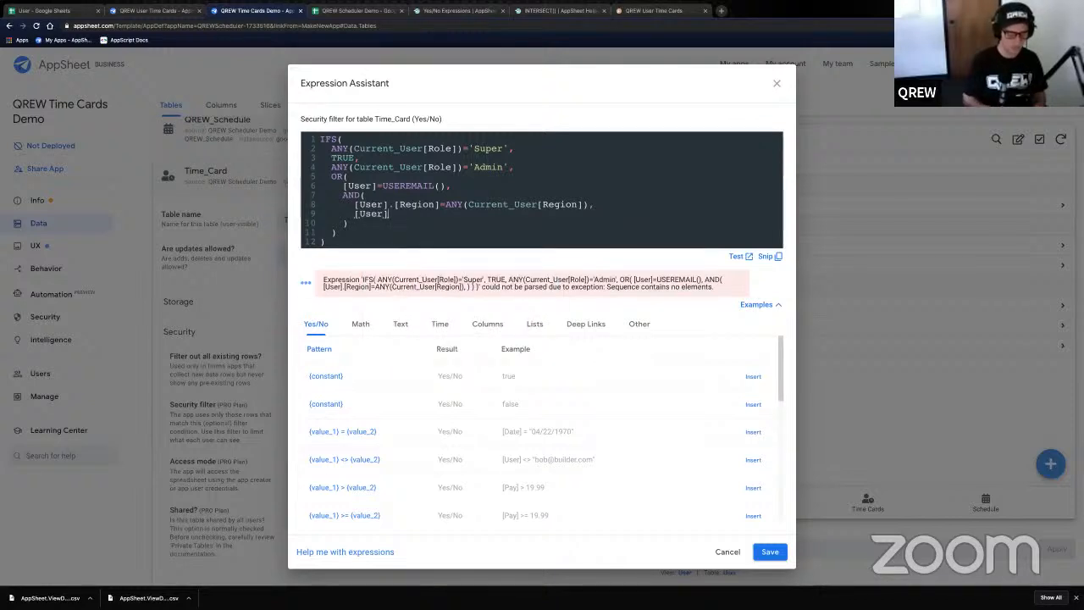
{"action": "type", "text": ".[Role]"}
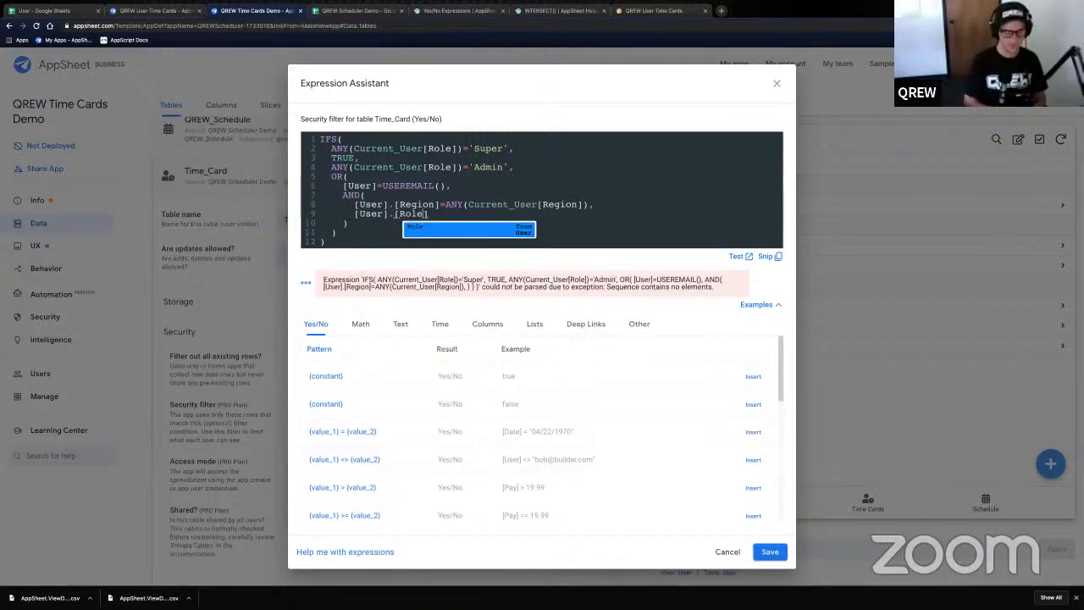
{"action": "key", "text": "Escape"}
{"action": "type", "text": "='Nopn"}
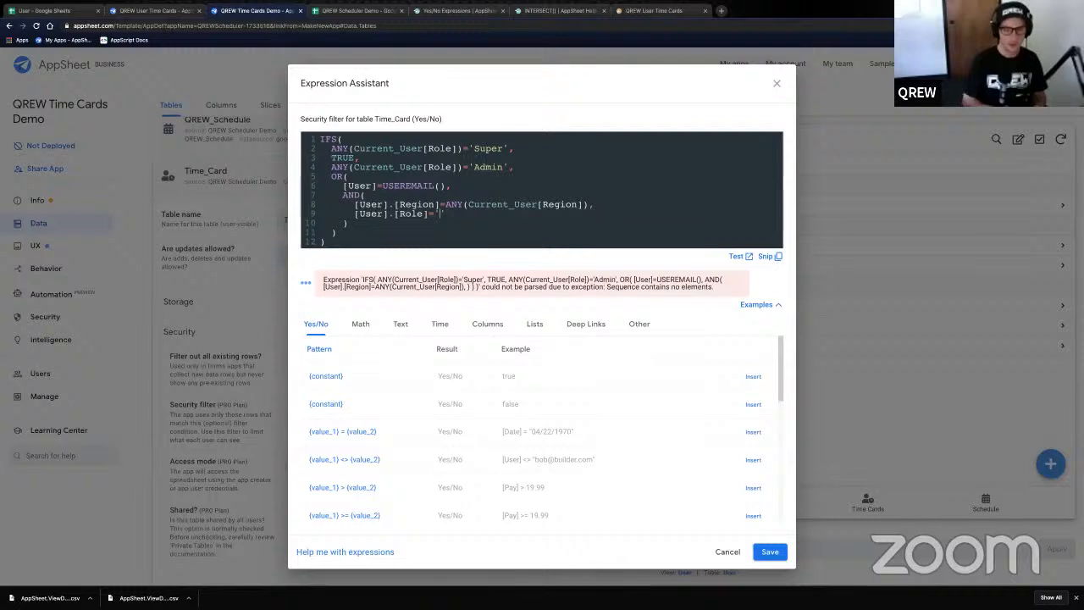
{"action": "key", "text": "BackSpace"}
{"action": "key", "text": "BackSpace"}
{"action": "type", "text": "n"}
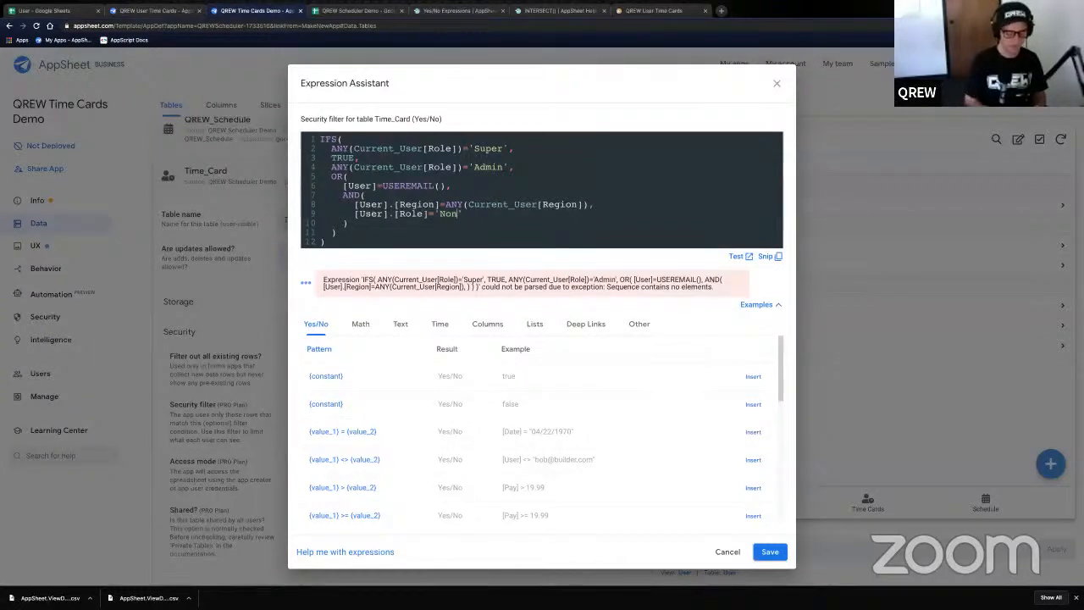
{"action": "type", "text": "-Admin"}
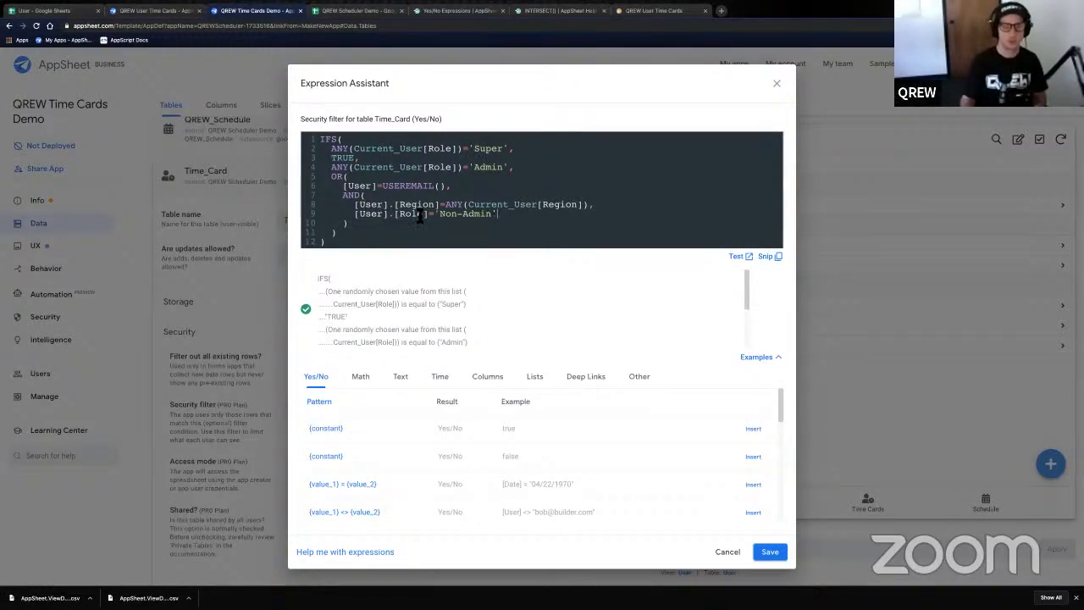
- Review the OR block's conditions and add a comma after its closing parenthesis for another branch
{"action": "left_click", "coordinate": [357, 207]}
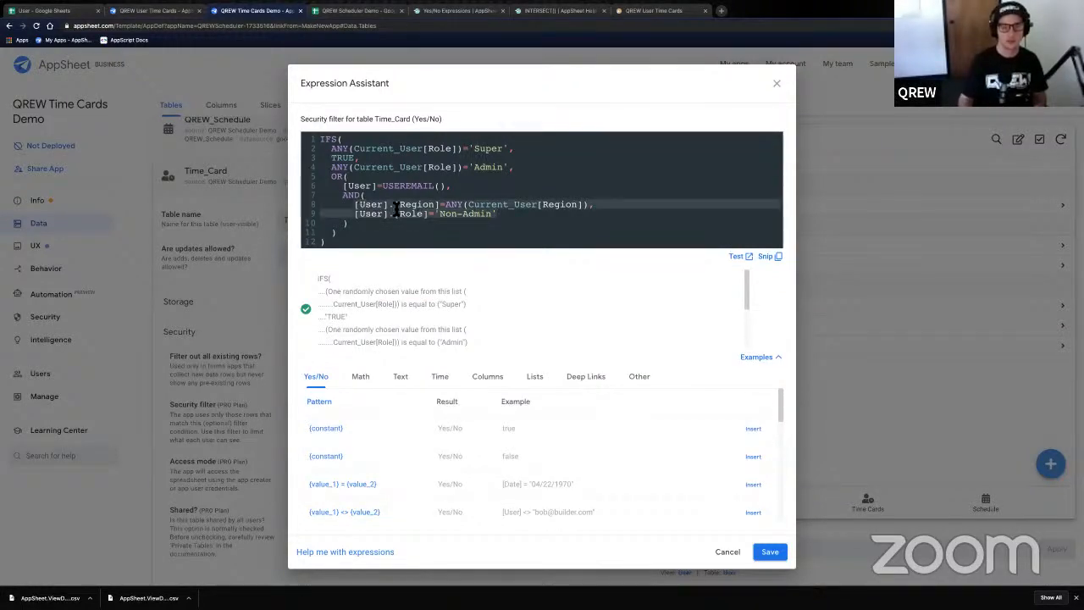
{"action": "left_click_drag", "start_coordinate": [346, 189], "coordinate": [454, 191]}
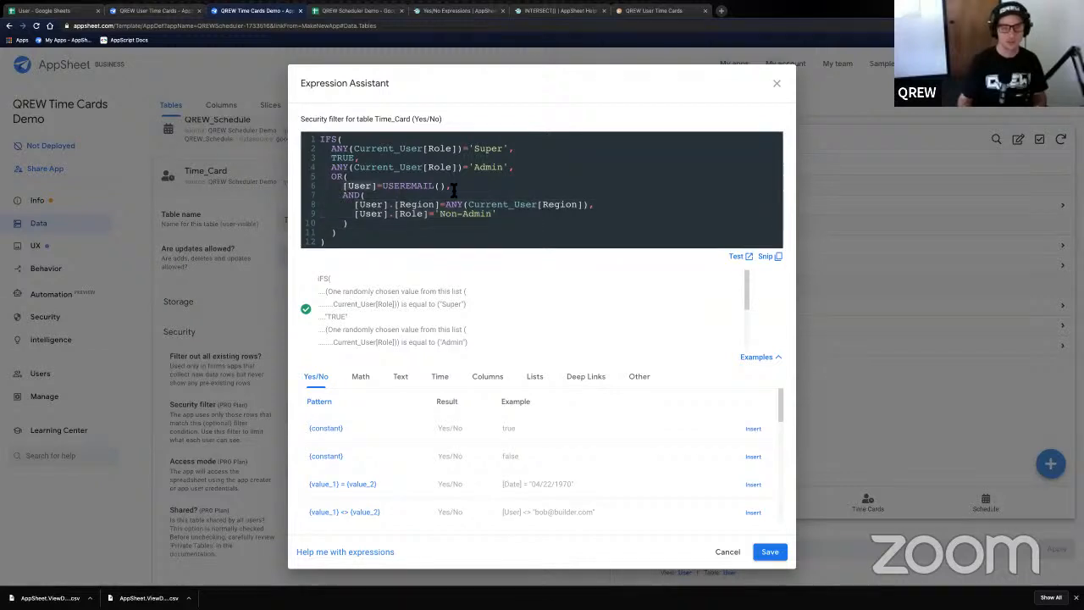
{"action": "left_click", "coordinate": [357, 212]}
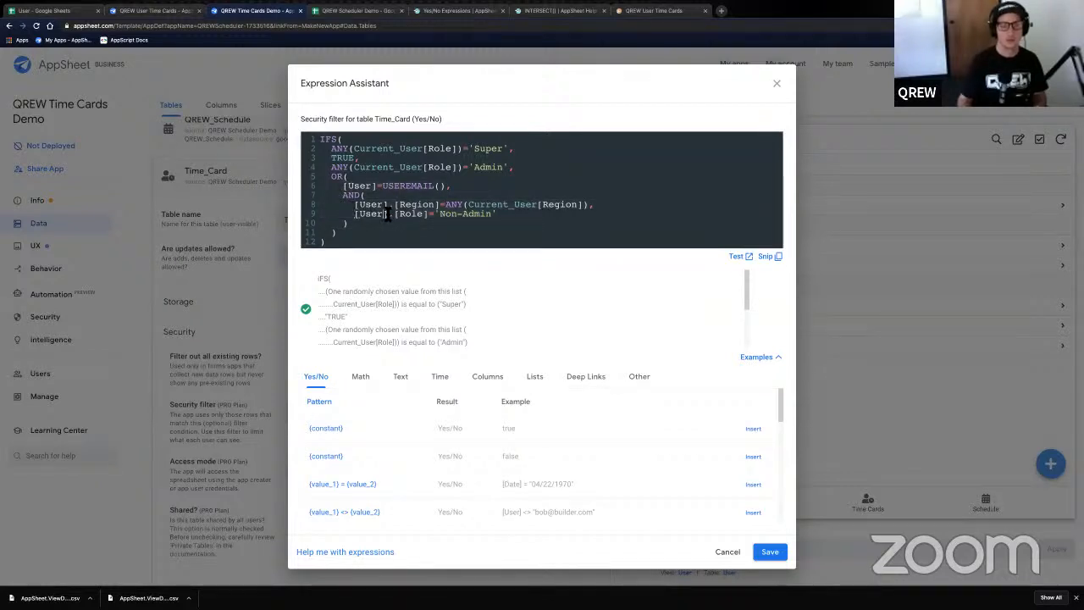
{"action": "left_click", "coordinate": [500, 215]}
{"action": "left_click_drag", "start_coordinate": [501, 218], "coordinate": [500, 216]}
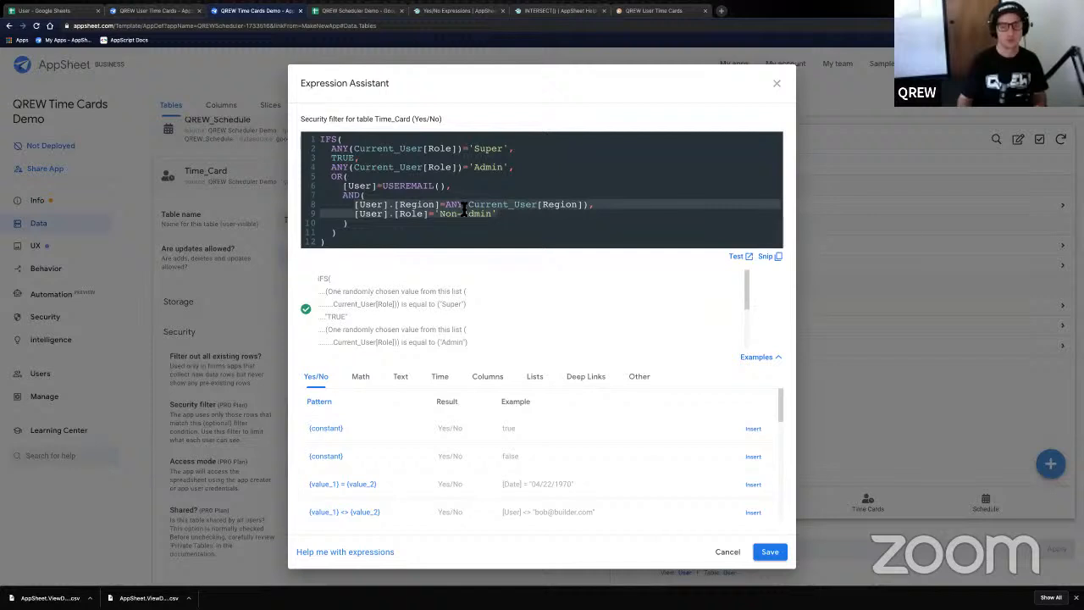
{"action": "left_click", "coordinate": [464, 208]}
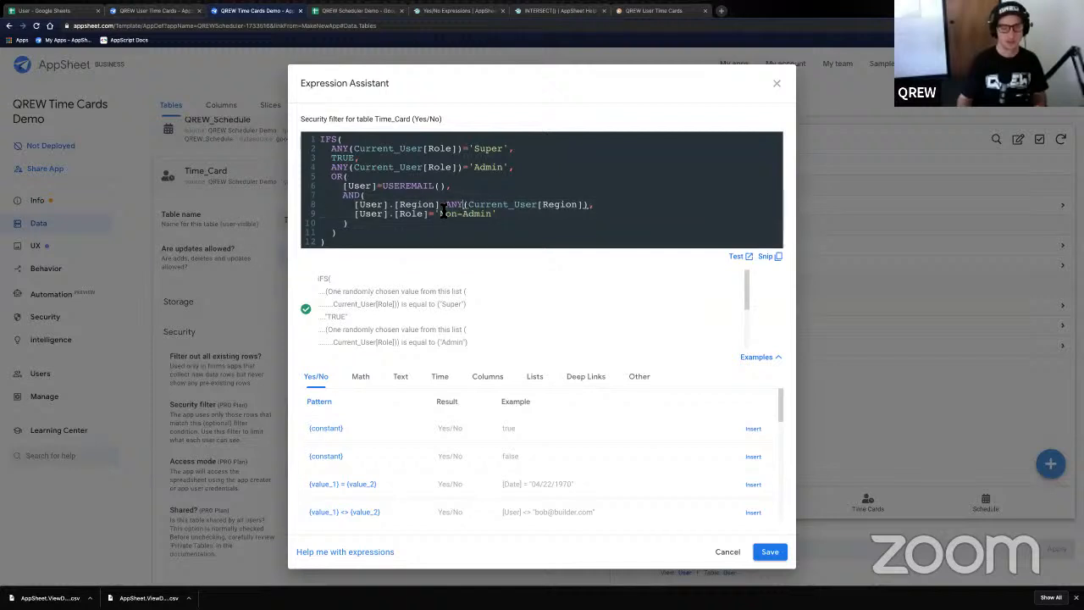
{"action": "left_click", "coordinate": [364, 229]}
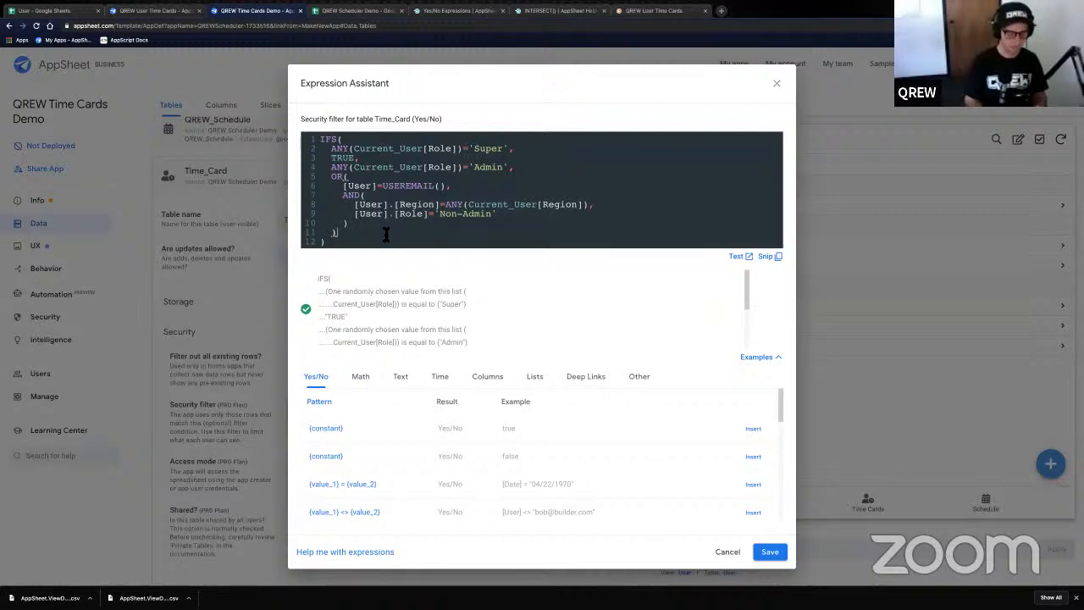
{"action": "type", "text": ","}
{"action": "key", "text": "Return"}
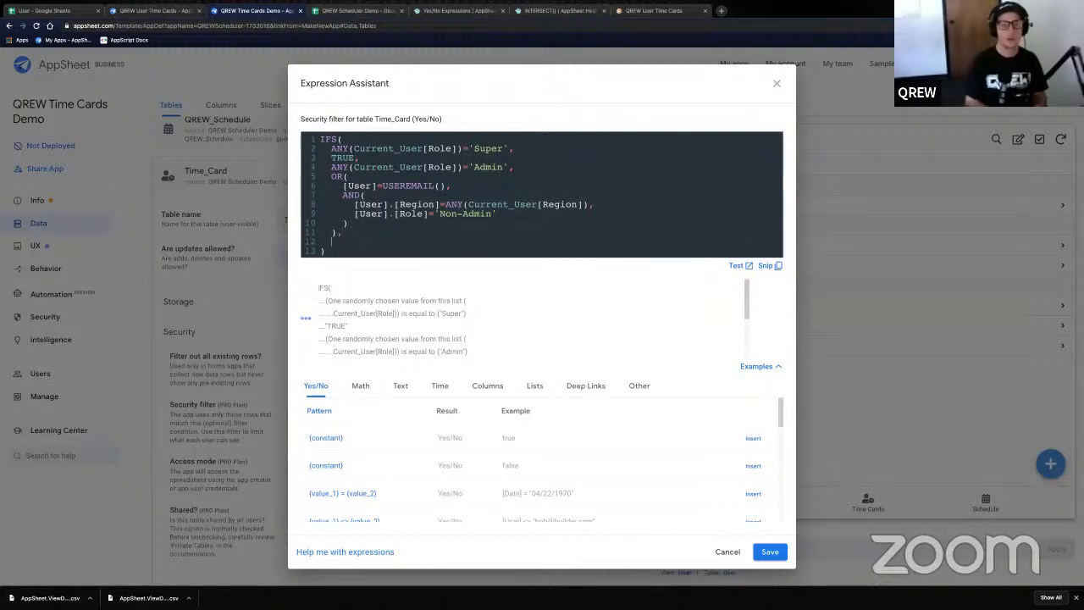
{"action": "type", "text": "TRUE"}
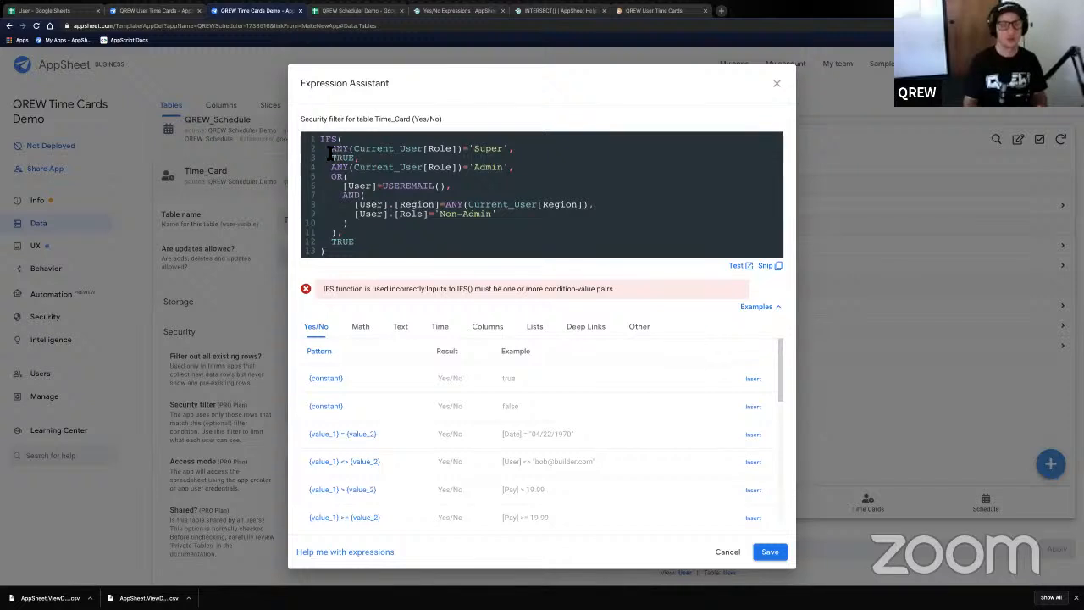
{"action": "left_click", "coordinate": [499, 161]}
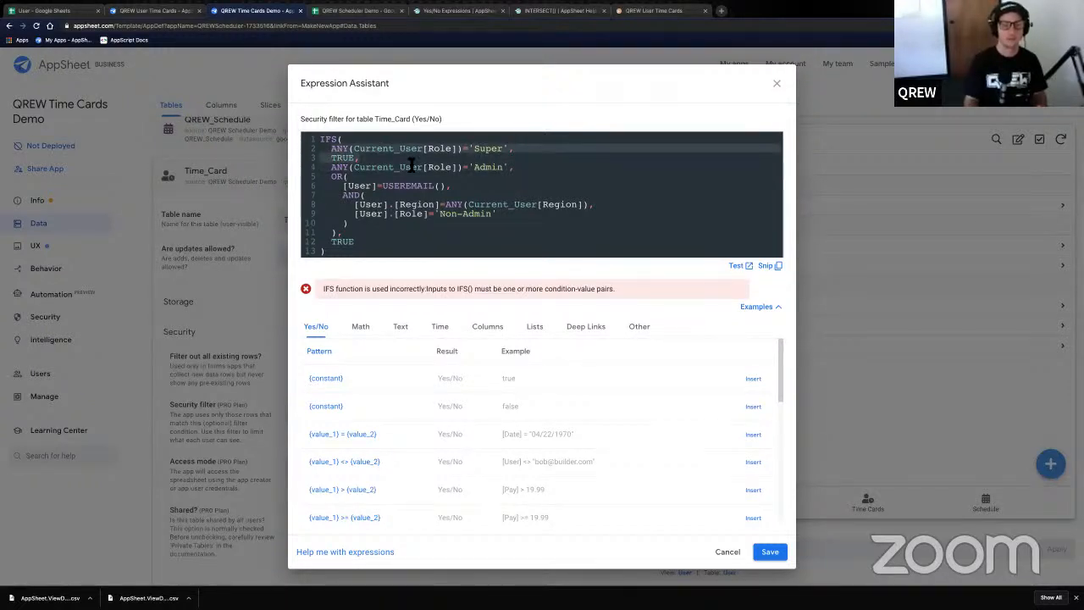
{"action": "left_click", "coordinate": [343, 171]}
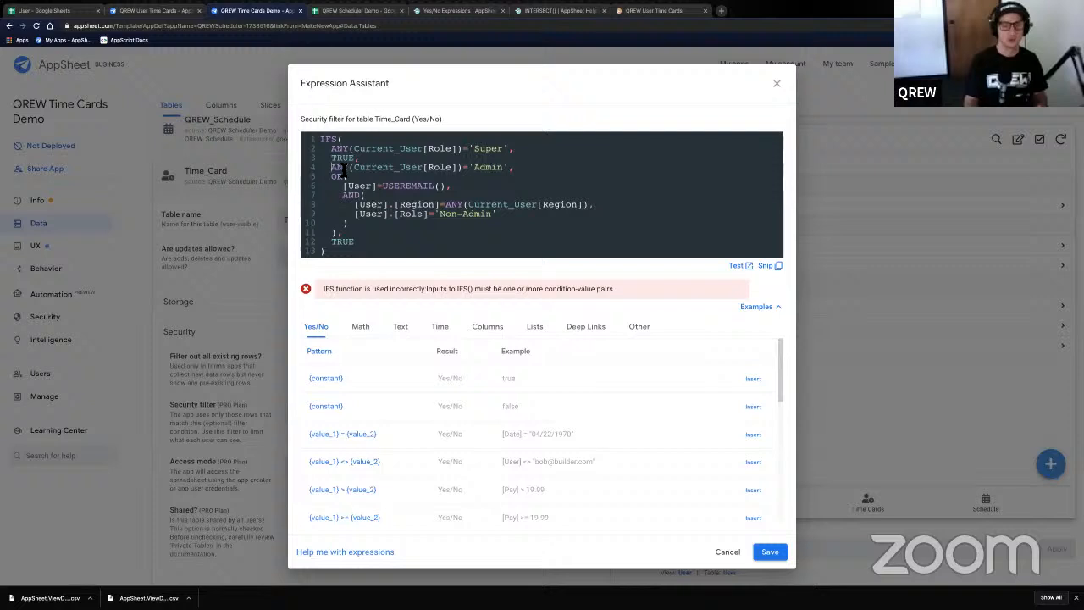
{"action": "left_click", "coordinate": [496, 172]}
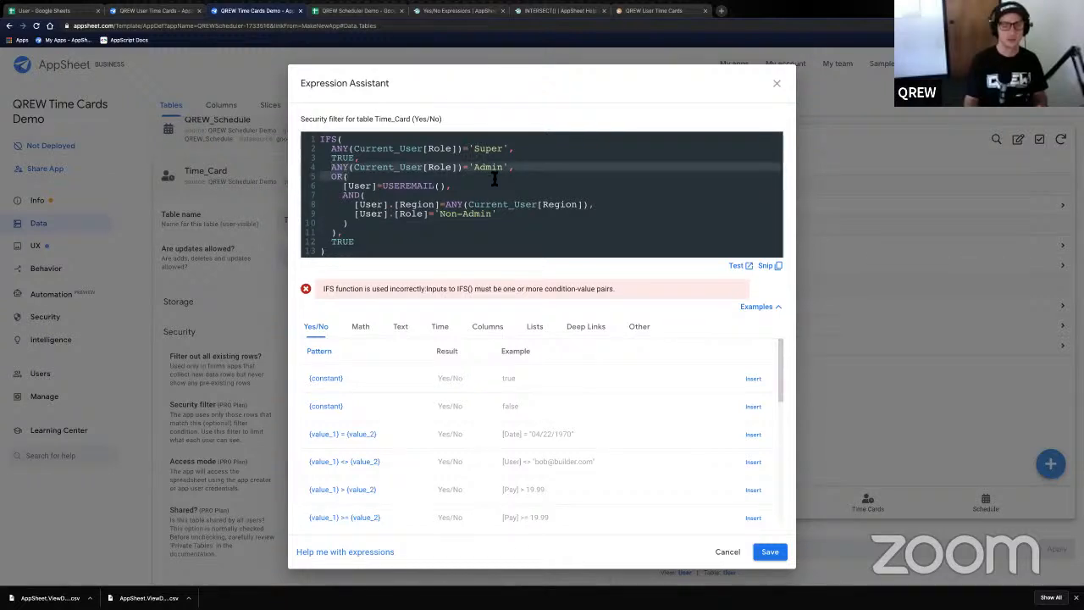
{"action": "left_click", "coordinate": [364, 245]}
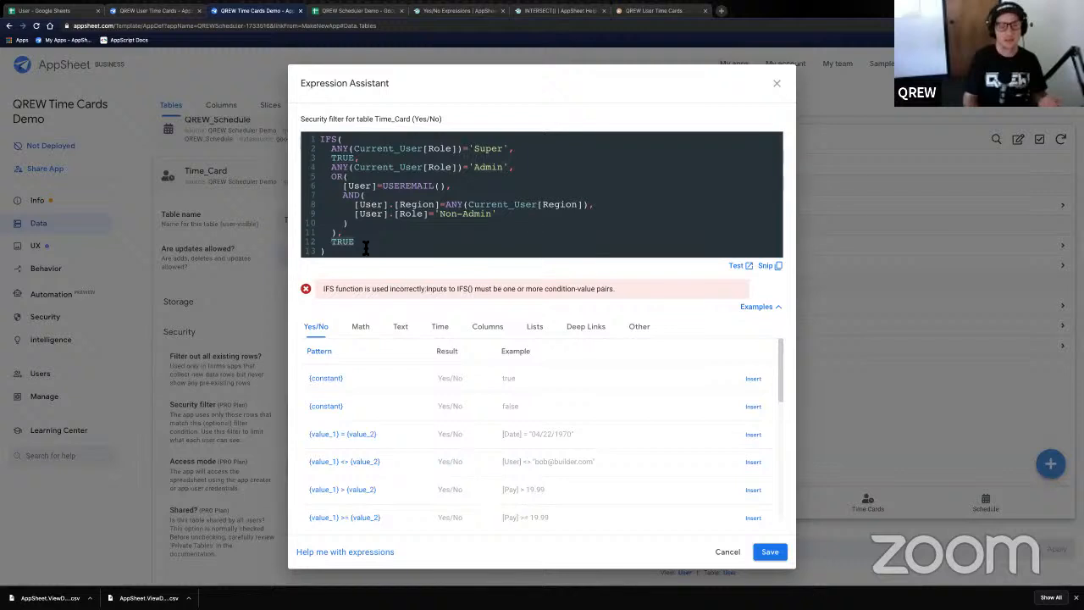
{"action": "left_click_drag", "start_coordinate": [366, 245], "coordinate": [338, 243]}
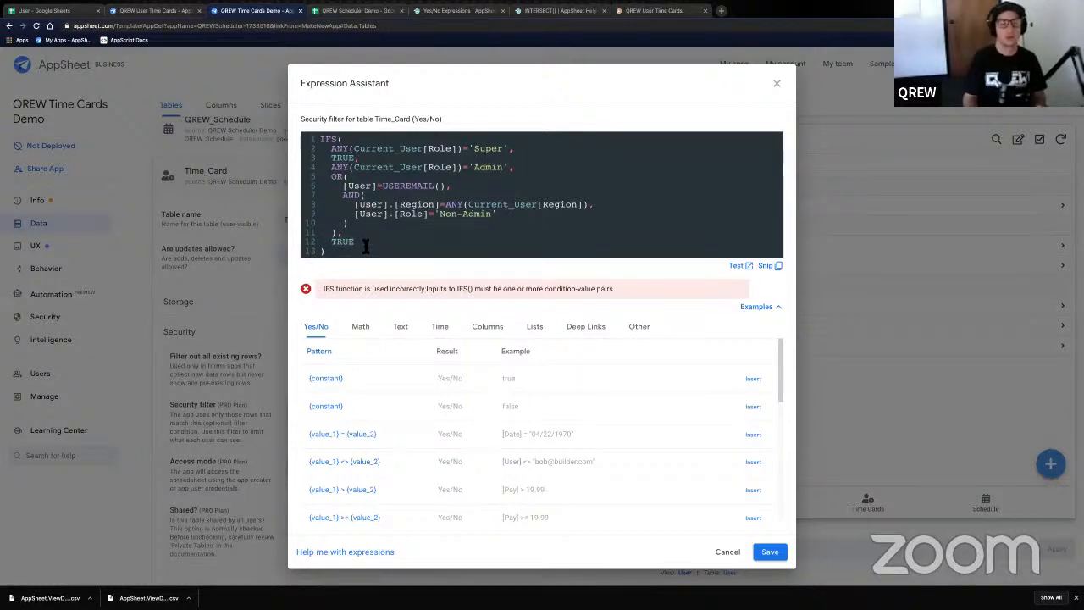
{"action": "left_click", "coordinate": [366, 244]}
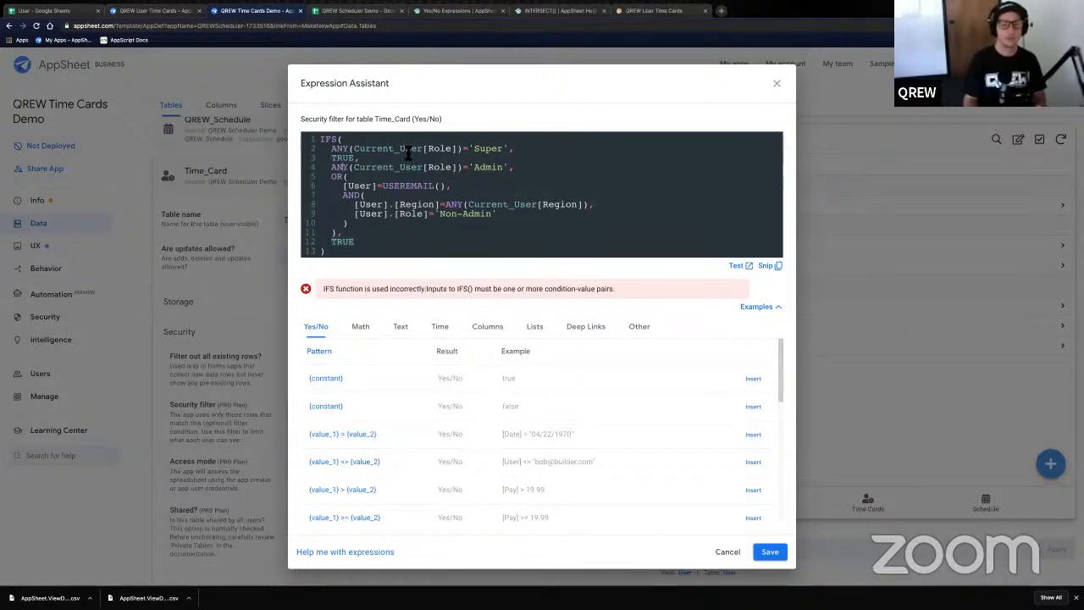
{"action": "left_click", "coordinate": [507, 149]}
{"action": "left_click_drag", "start_coordinate": [507, 153], "coordinate": [507, 149]}
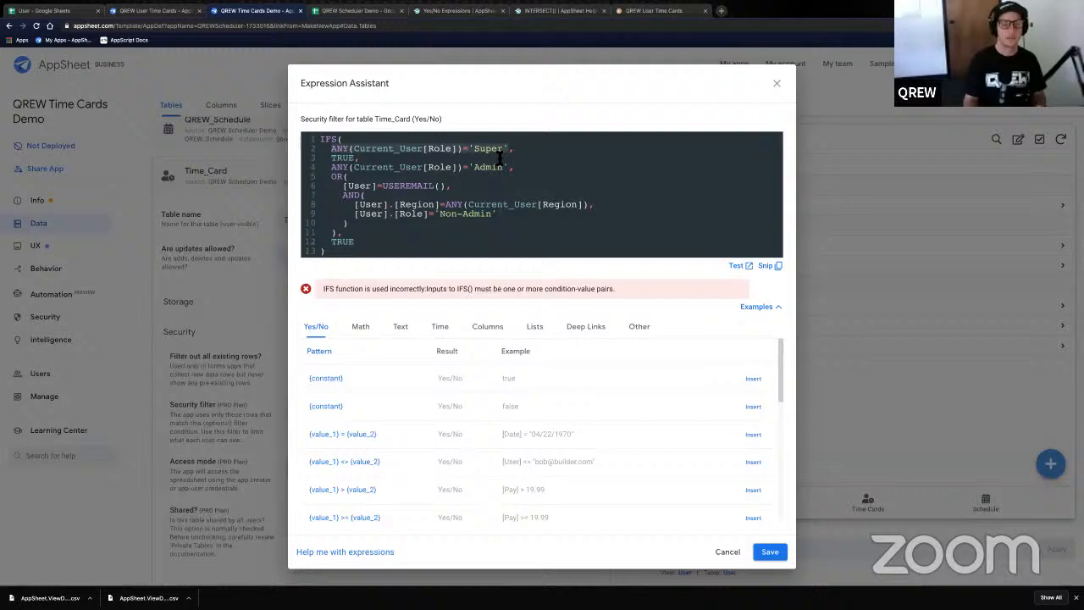
{"action": "left_click", "coordinate": [353, 151]}
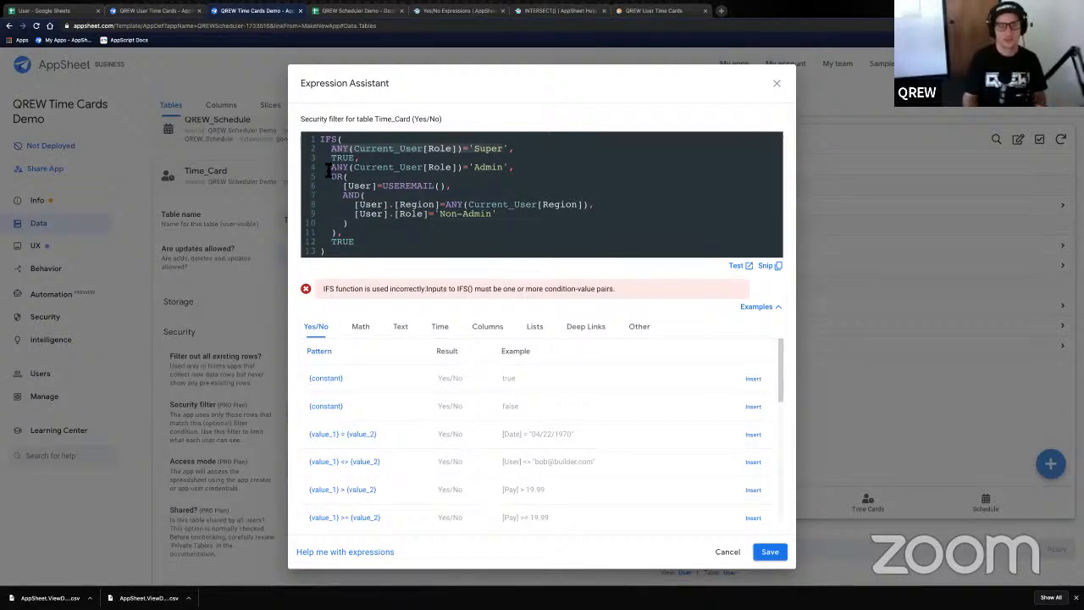
{"action": "left_click_drag", "start_coordinate": [332, 168], "coordinate": [365, 244]}
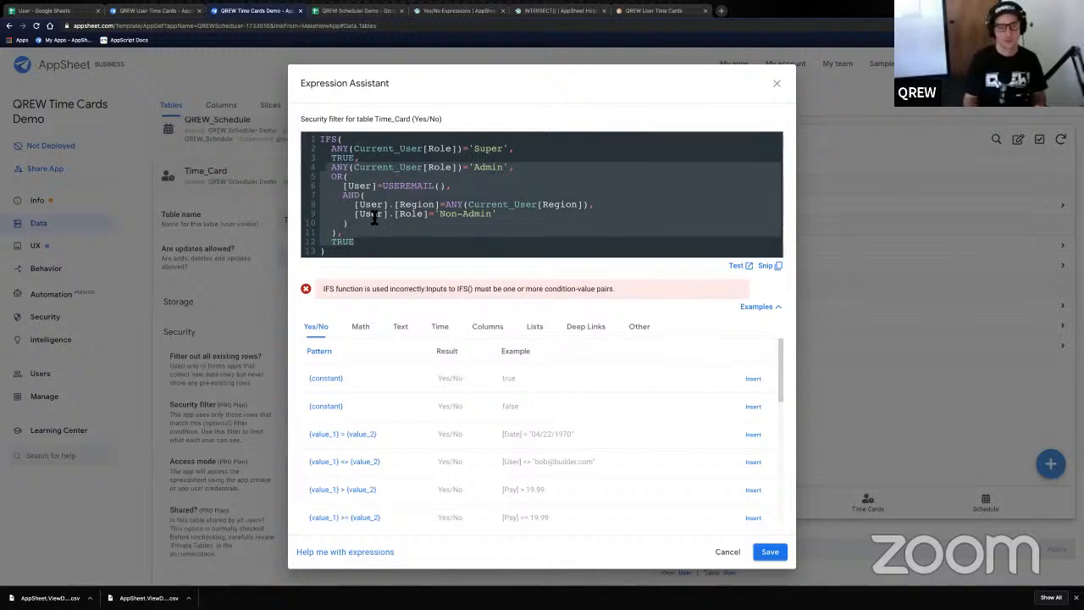
{"action": "left_click", "coordinate": [371, 233]}
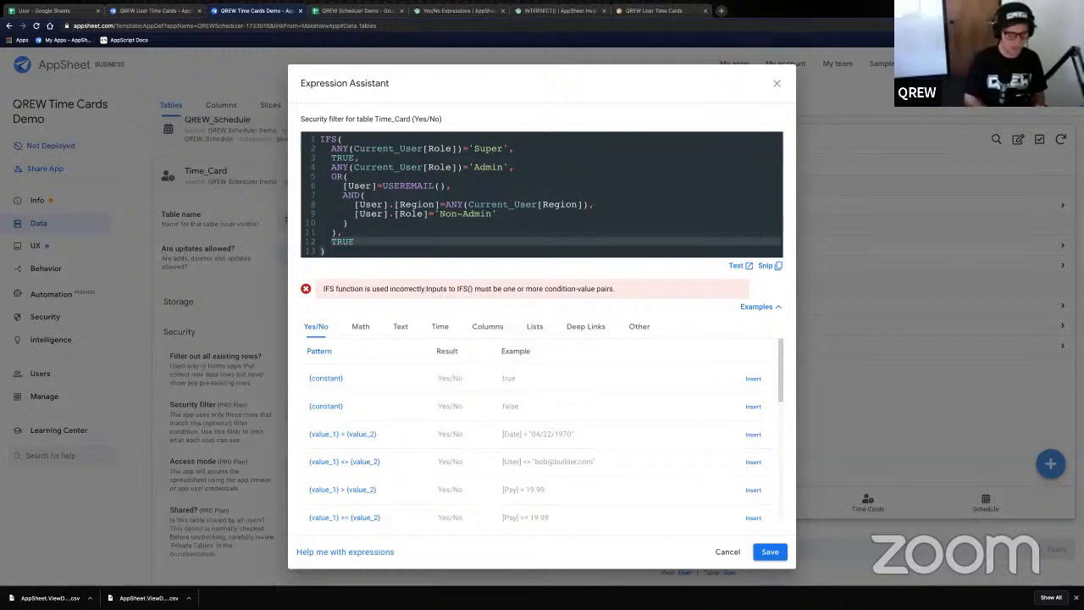
- Add a comma after the final TRUE and a fallback [User]=USEREMAIL() line
{"action": "type", "text": ","}
{"action": "key", "text": "Return"}
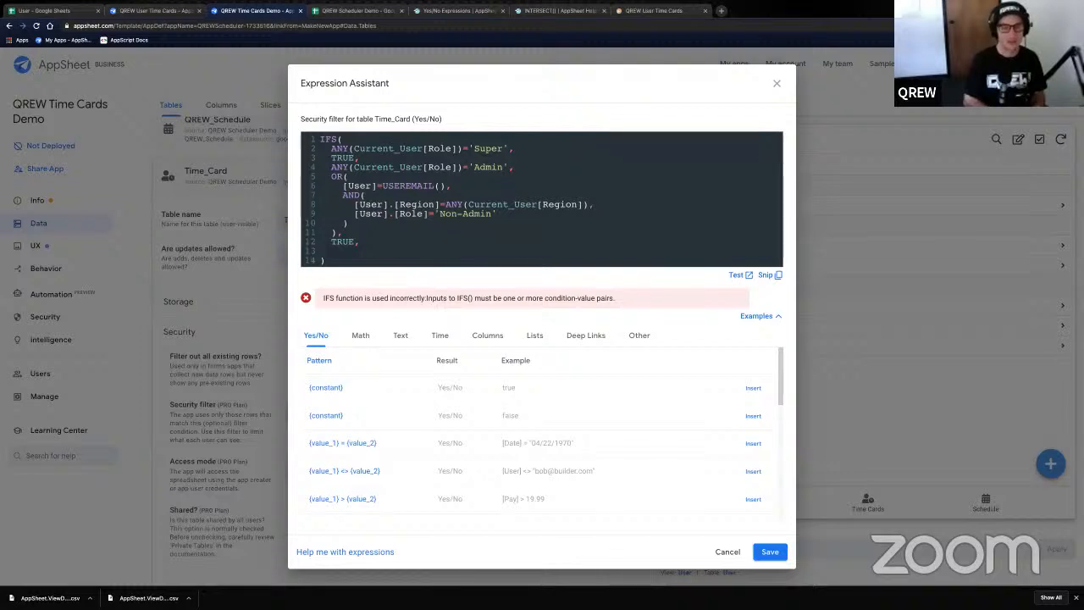
{"action": "type", "text": "[Use"}
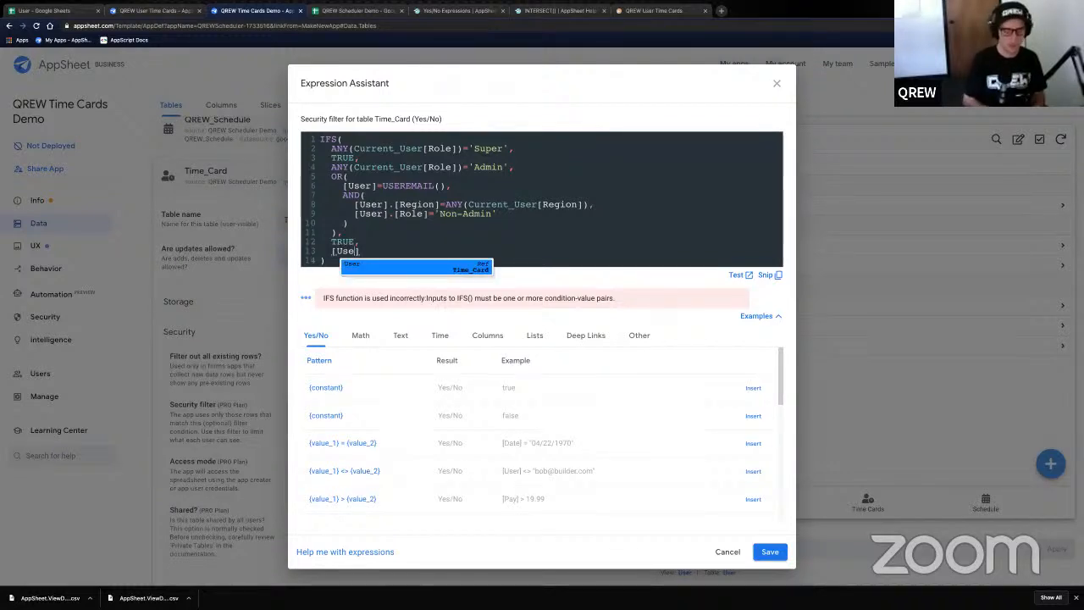
{"action": "type", "text": "r]=USEREMAIL()"}
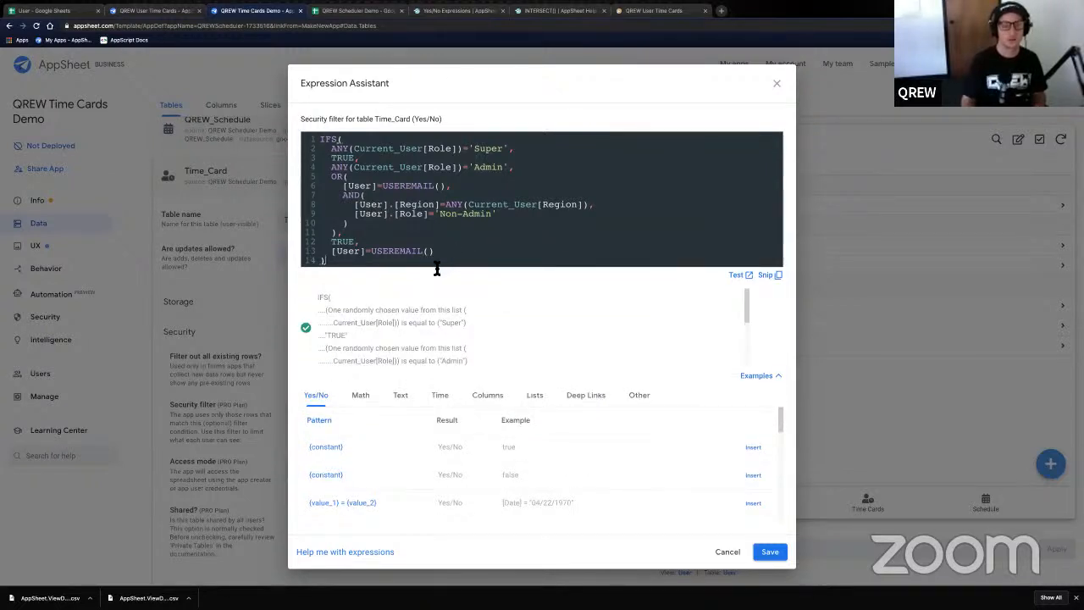
- Review the finished expression, checking the line 6 condition and the Yes/No result type
{"action": "key", "text": "ctrl+a"}
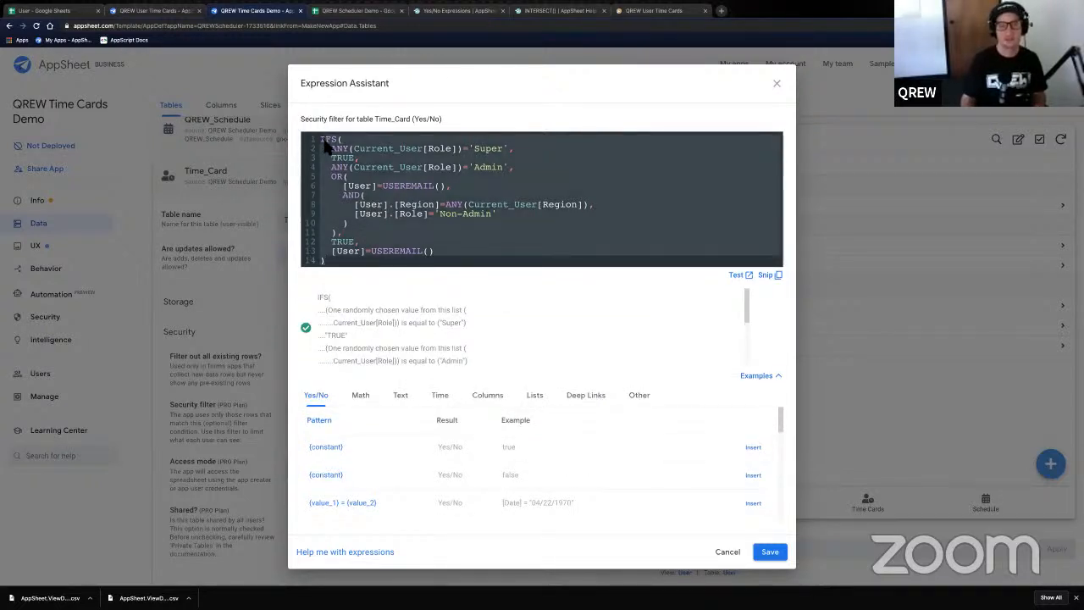
{"action": "left_click", "coordinate": [364, 172]}
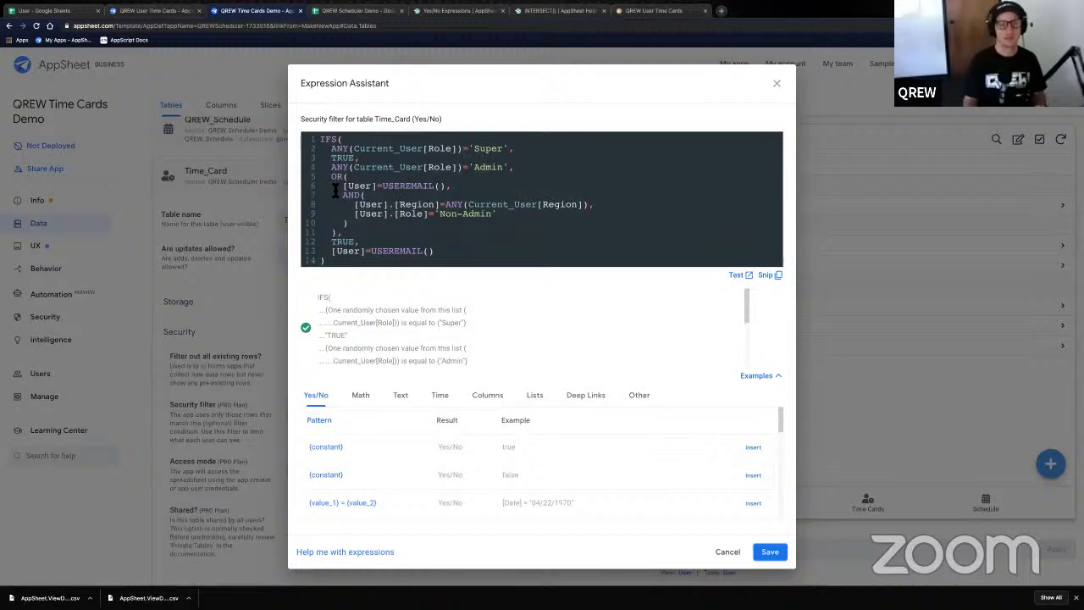
{"action": "left_click_drag", "start_coordinate": [341, 188], "coordinate": [444, 189]}
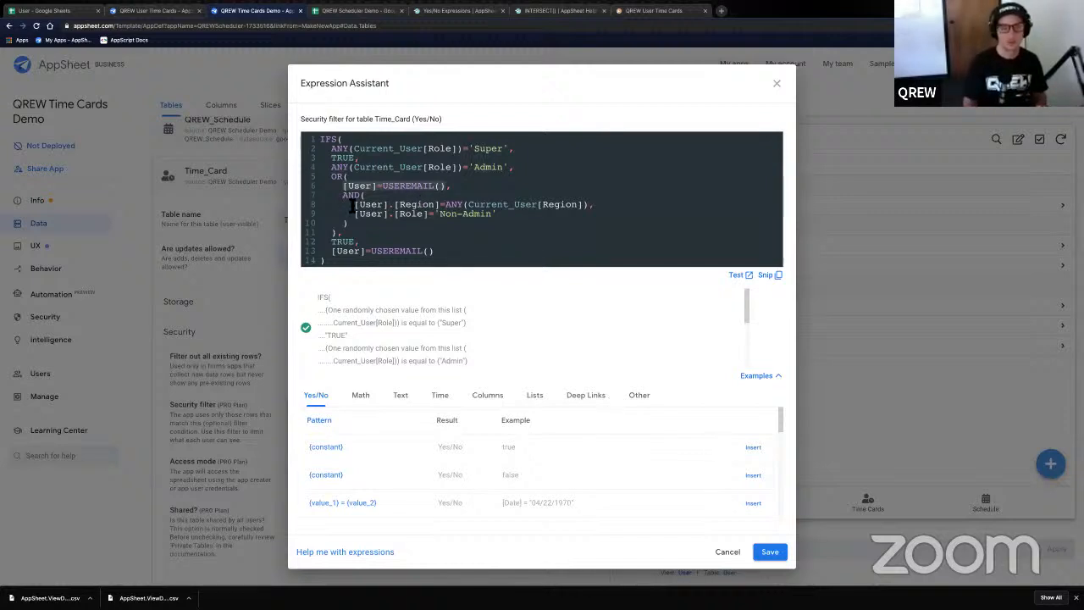
{"action": "left_click", "coordinate": [354, 231]}
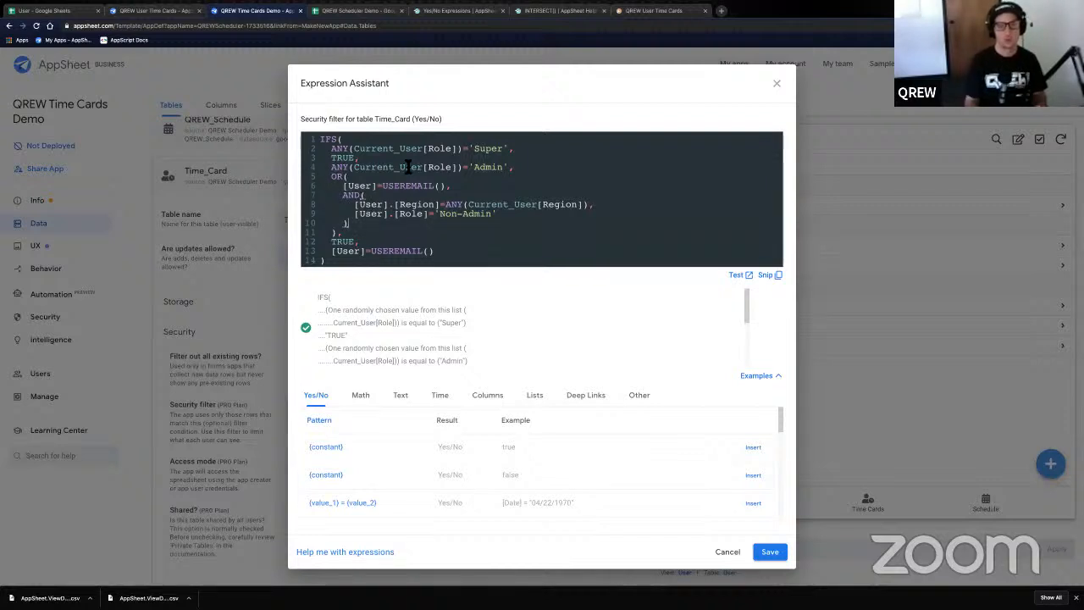
{"action": "left_click_drag", "start_coordinate": [411, 119], "coordinate": [441, 120]}
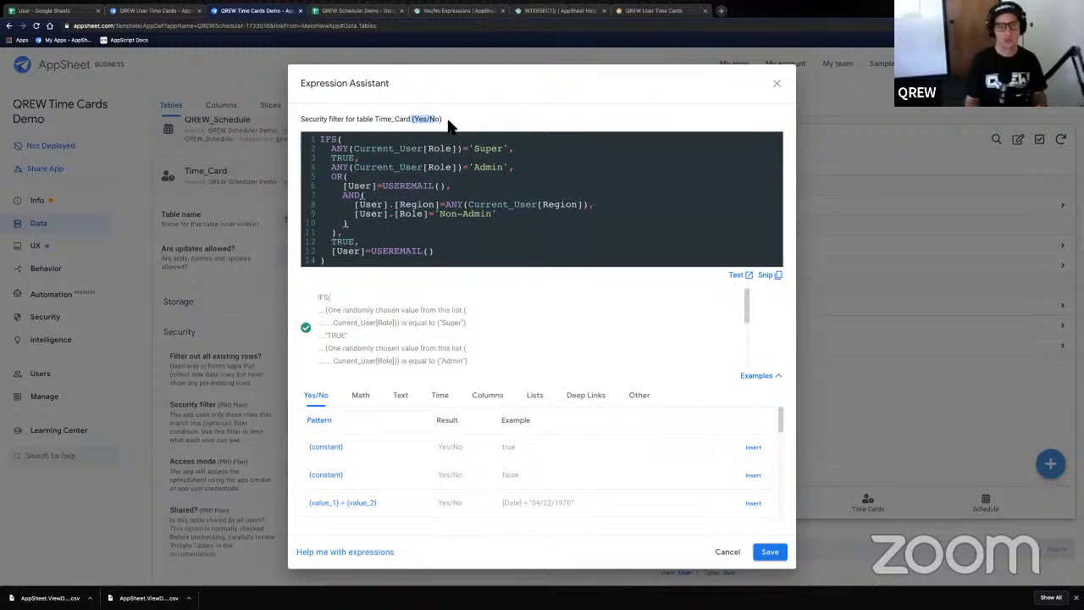
{"action": "left_click", "coordinate": [433, 122]}
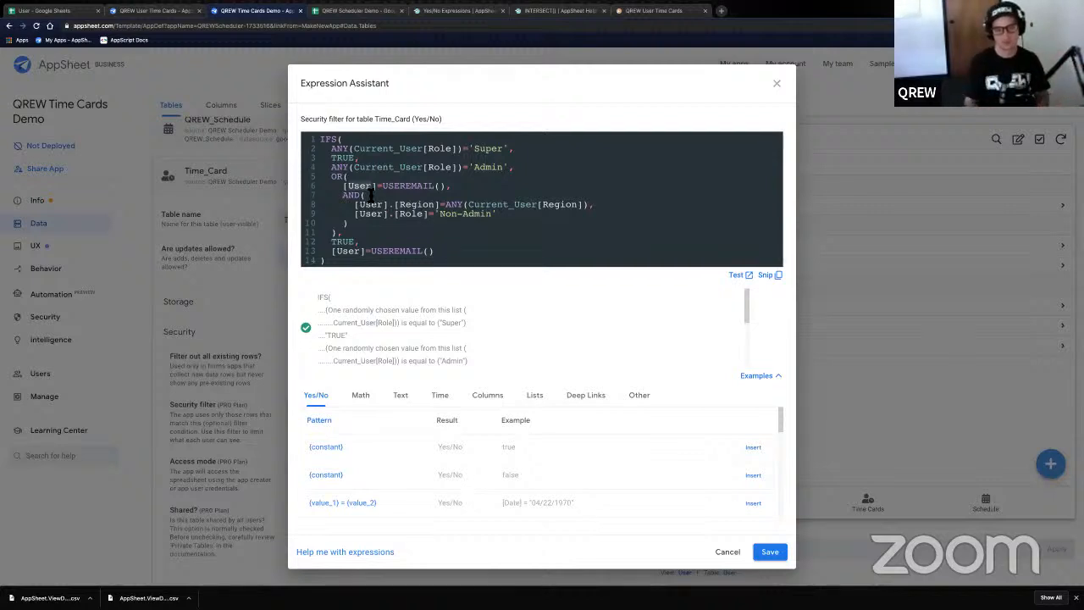
- Save the security filter, view Time Cards in the preview, and switch to the User spreadsheet
{"action": "left_click", "coordinate": [770, 552]}
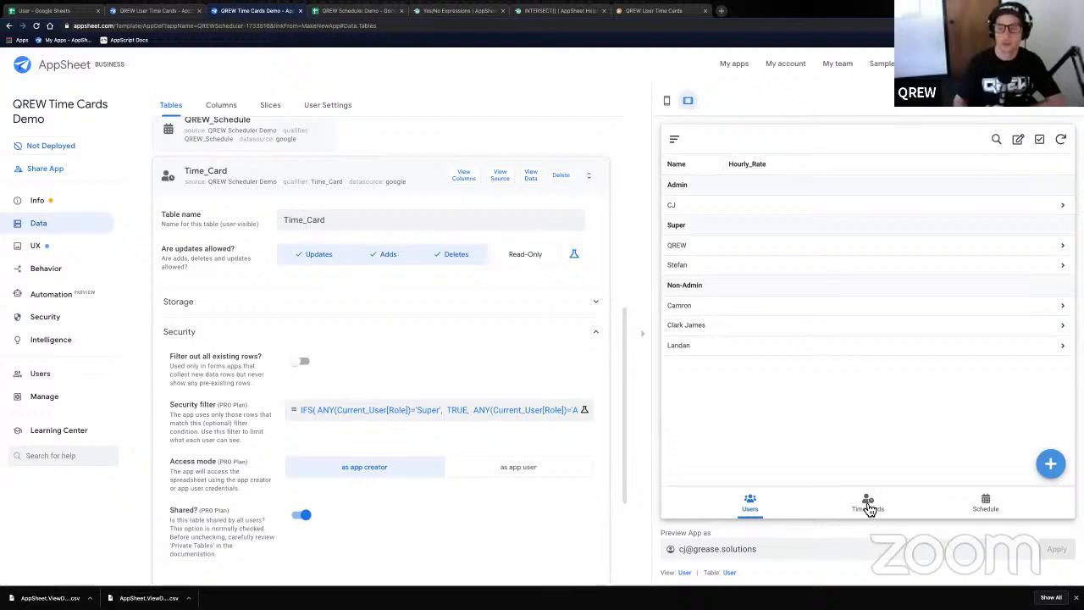
{"action": "left_click", "coordinate": [867, 503]}
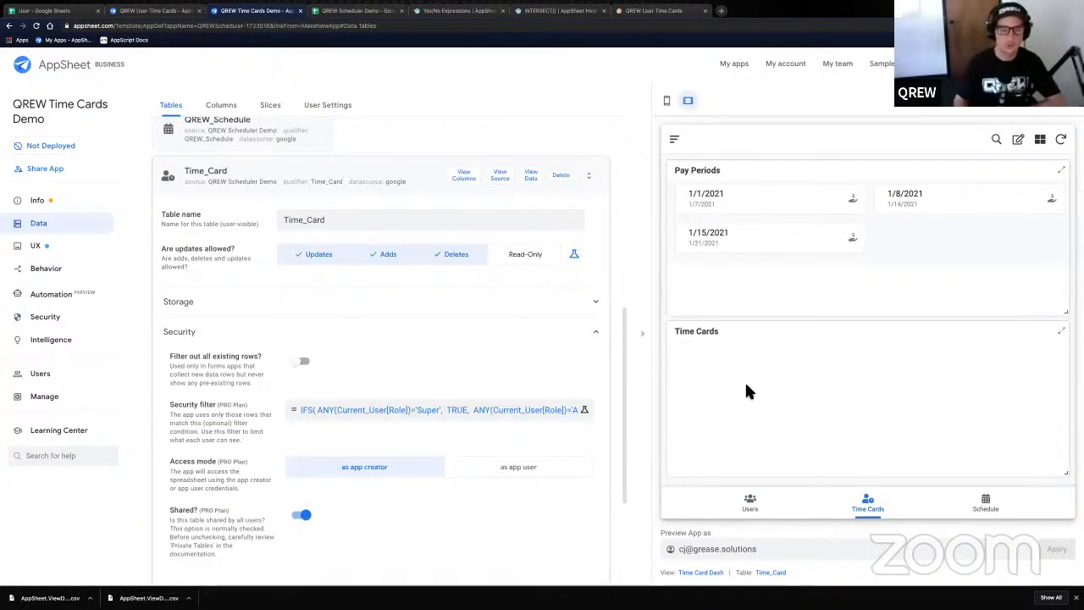
{"action": "left_click", "coordinate": [72, 12]}
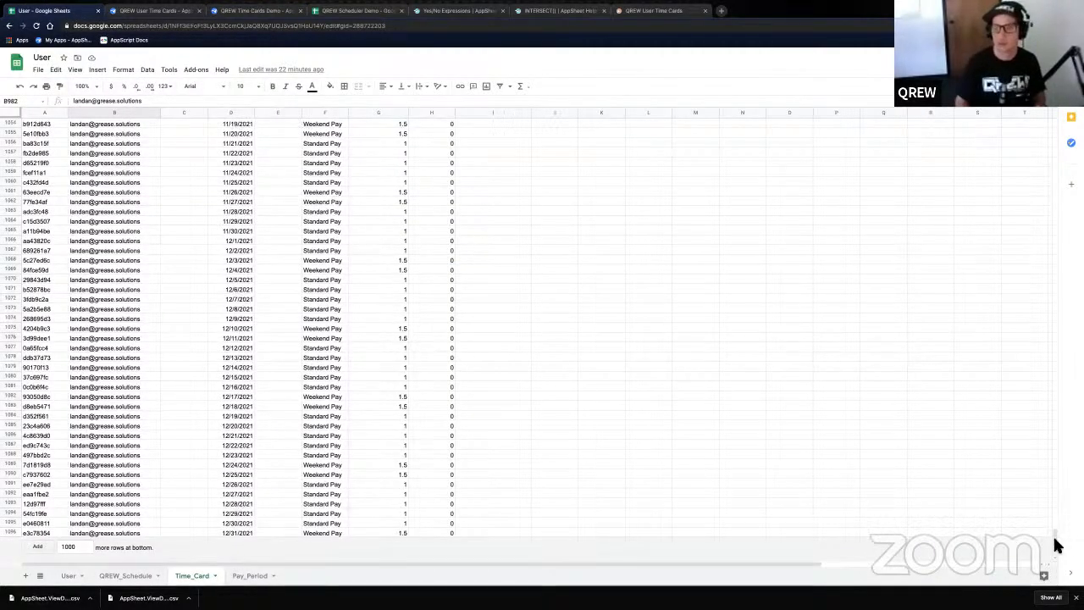
- Copy the time card rows A1:J1096 and paste them over QREW Scheduler Demo's Time_Card sheet
{"action": "left_click_drag", "start_coordinate": [1056, 542], "coordinate": [1056, 127]}
{"action": "left_click_drag", "start_coordinate": [52, 123], "coordinate": [570, 561]}
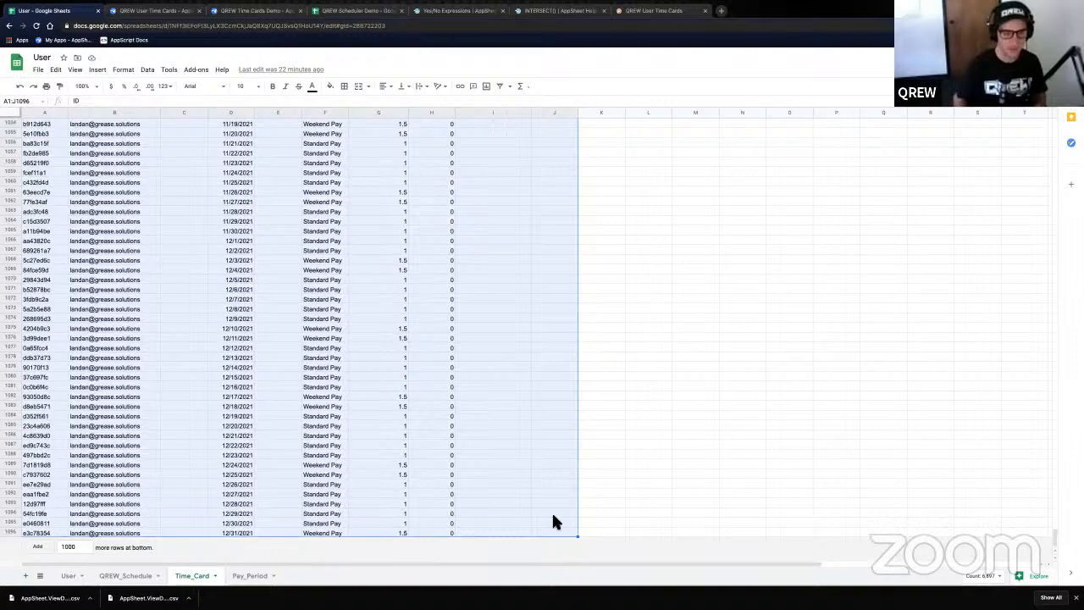
{"action": "left_click", "coordinate": [380, 31]}
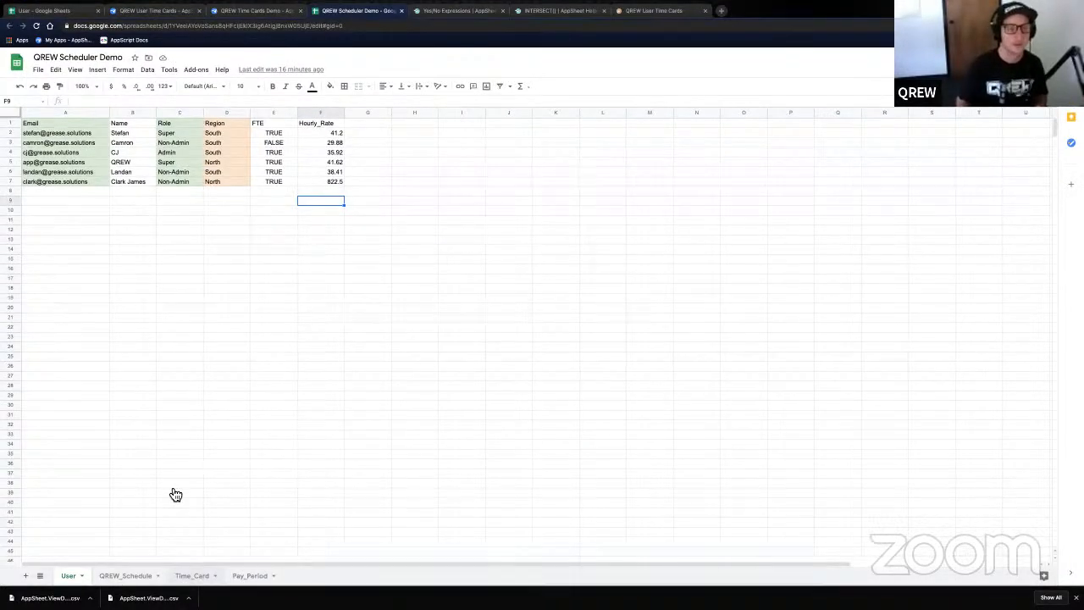
{"action": "left_click", "coordinate": [36, 125]}
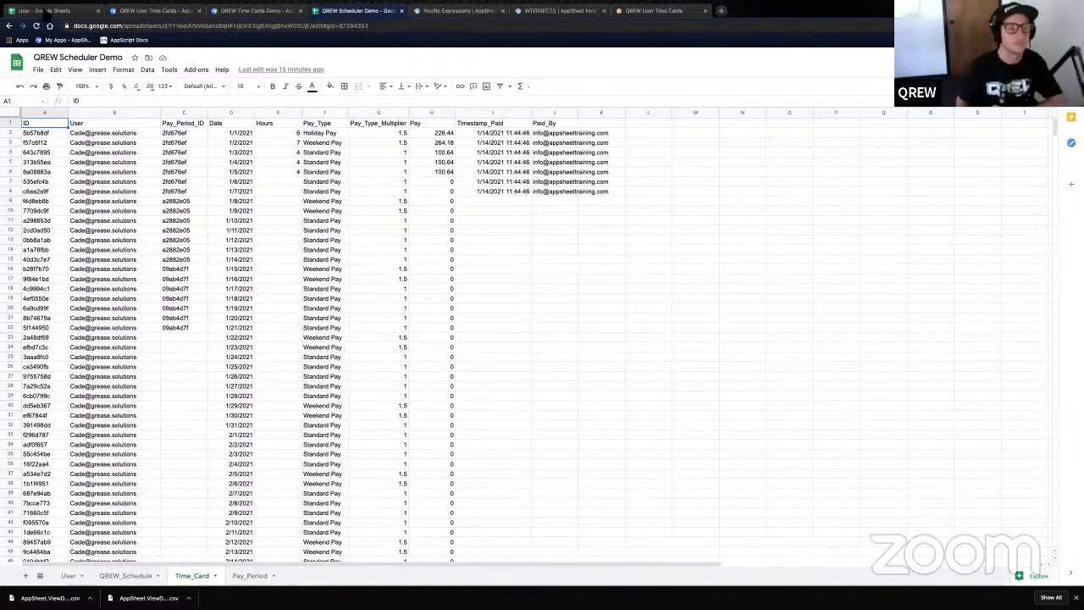
{"action": "key", "text": "ctrl+v"}
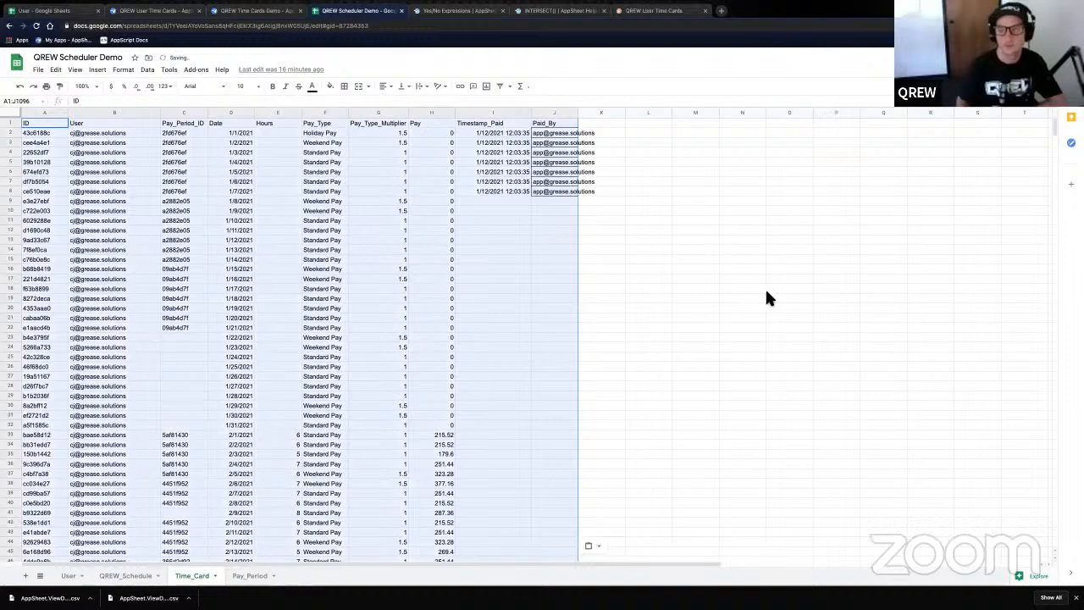
{"action": "scroll", "coordinate": [764, 287], "scroll_direction": "down", "scroll_amount": 10}
{"action": "left_click_drag", "start_coordinate": [1061, 169], "coordinate": [1054, 120]}
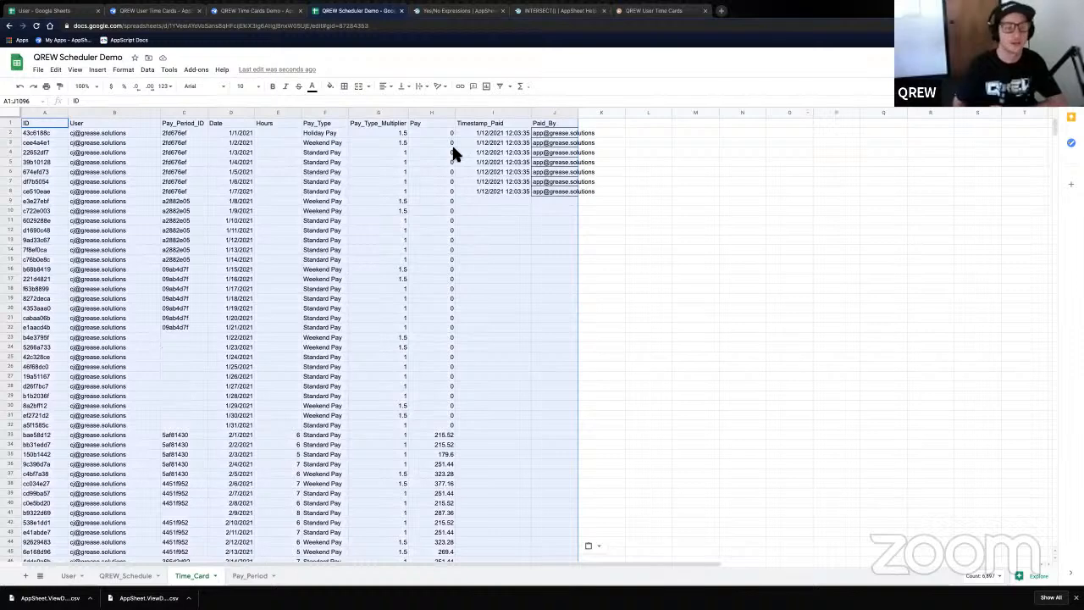
{"action": "left_click", "coordinate": [261, 11]}
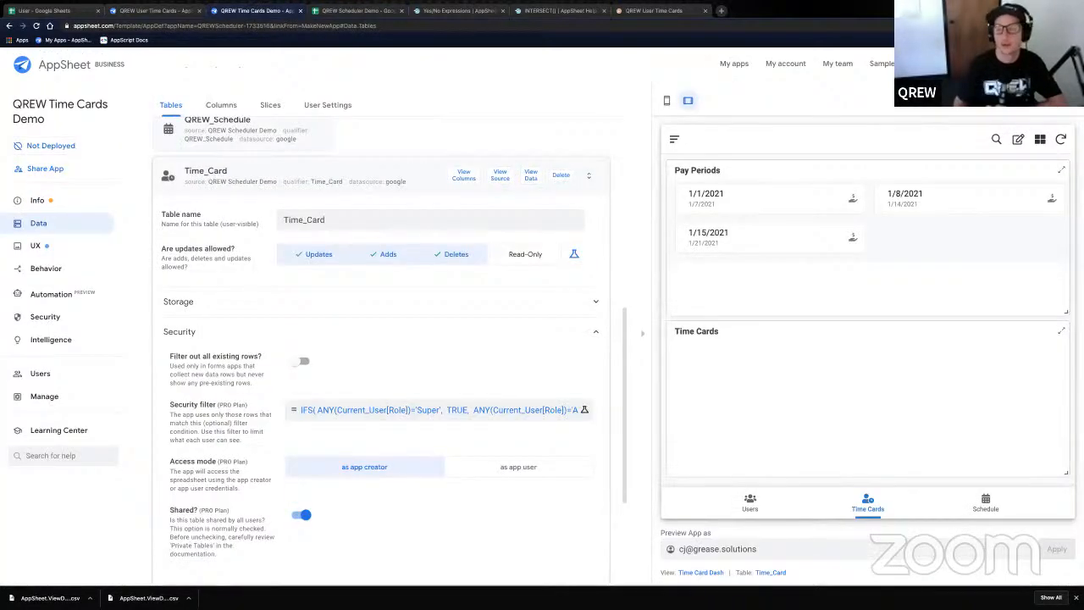
{"action": "left_click", "coordinate": [1062, 140]}
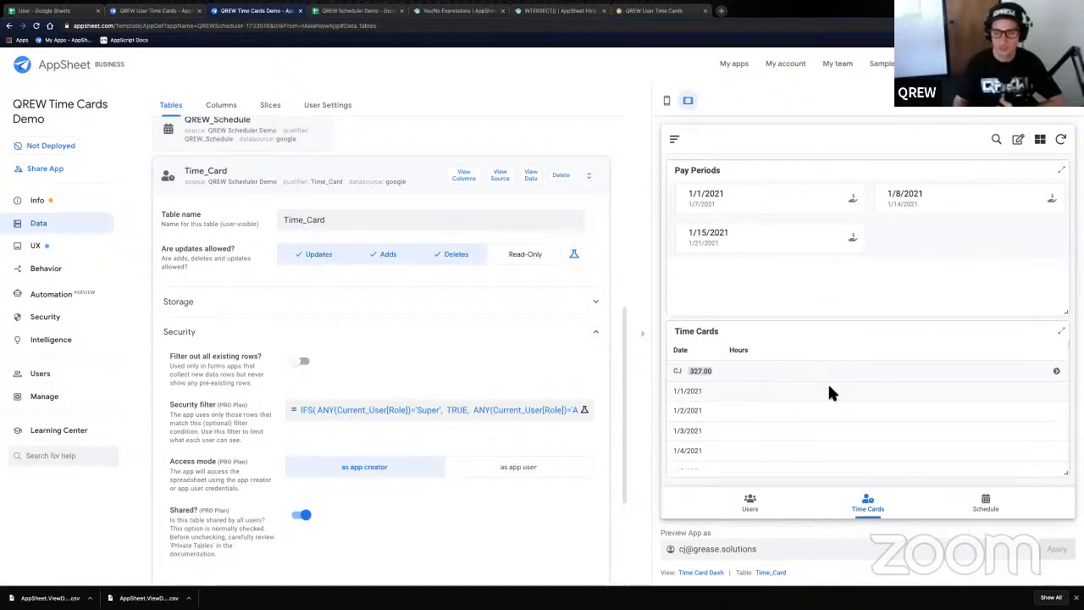
{"action": "left_click_drag", "start_coordinate": [770, 549], "coordinate": [671, 559]}
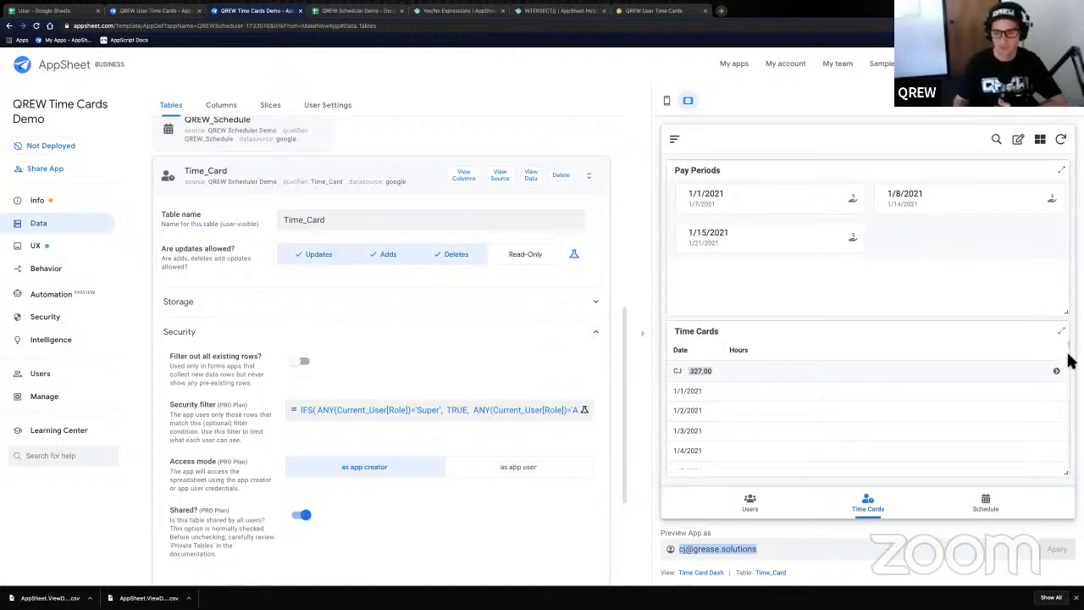
{"action": "scroll", "coordinate": [1067, 367], "scroll_direction": "down", "scroll_amount": 5}
{"action": "scroll", "coordinate": [1066, 377], "scroll_direction": "down", "scroll_amount": 15}
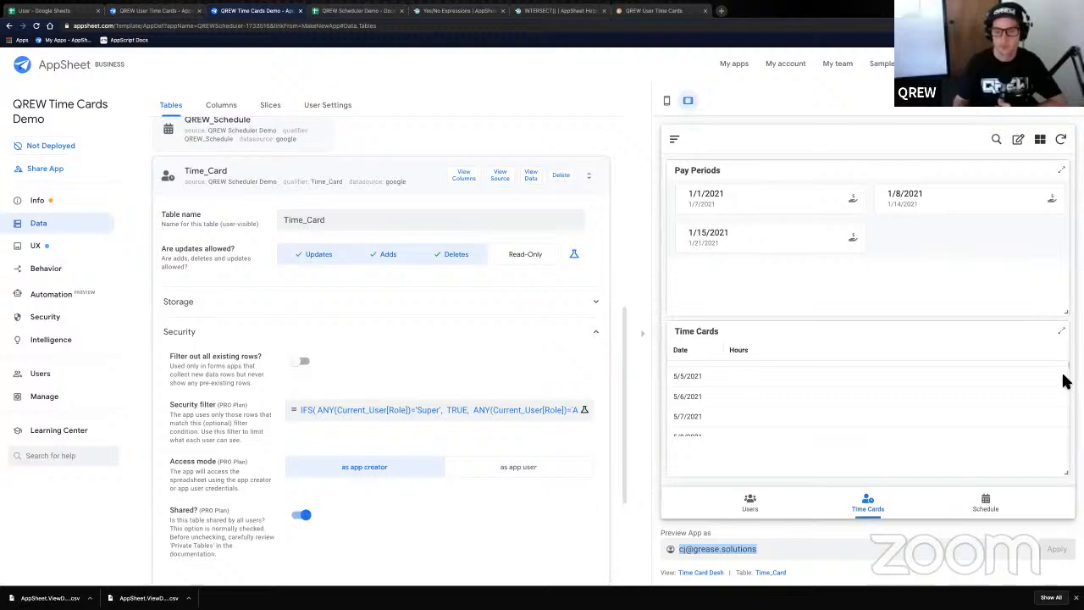
{"action": "scroll", "coordinate": [1064, 389], "scroll_direction": "down", "scroll_amount": 15}
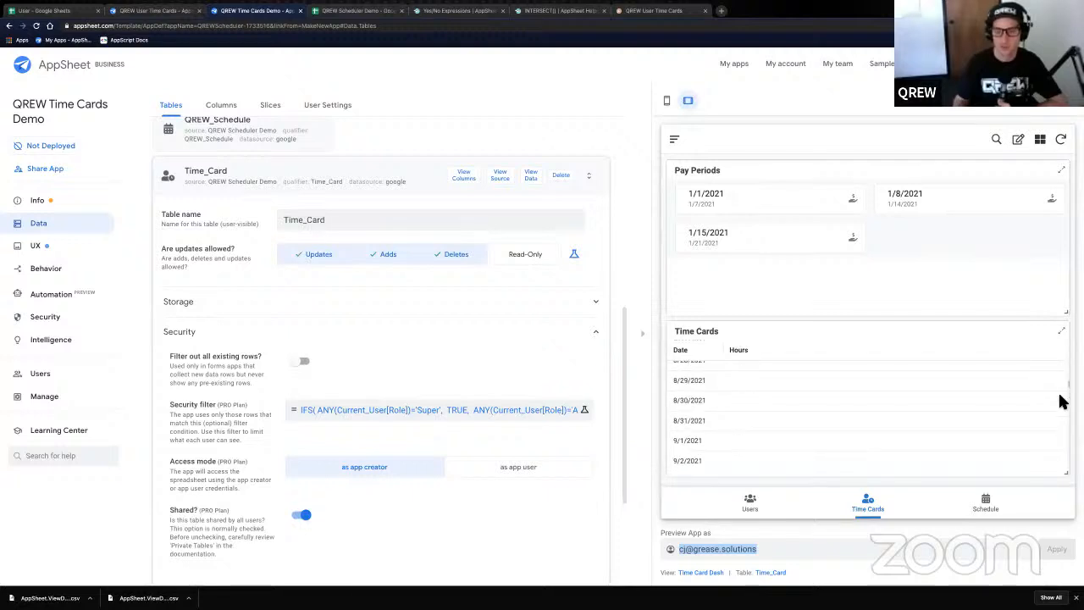
{"action": "scroll", "coordinate": [1060, 409], "scroll_direction": "down", "scroll_amount": 5}
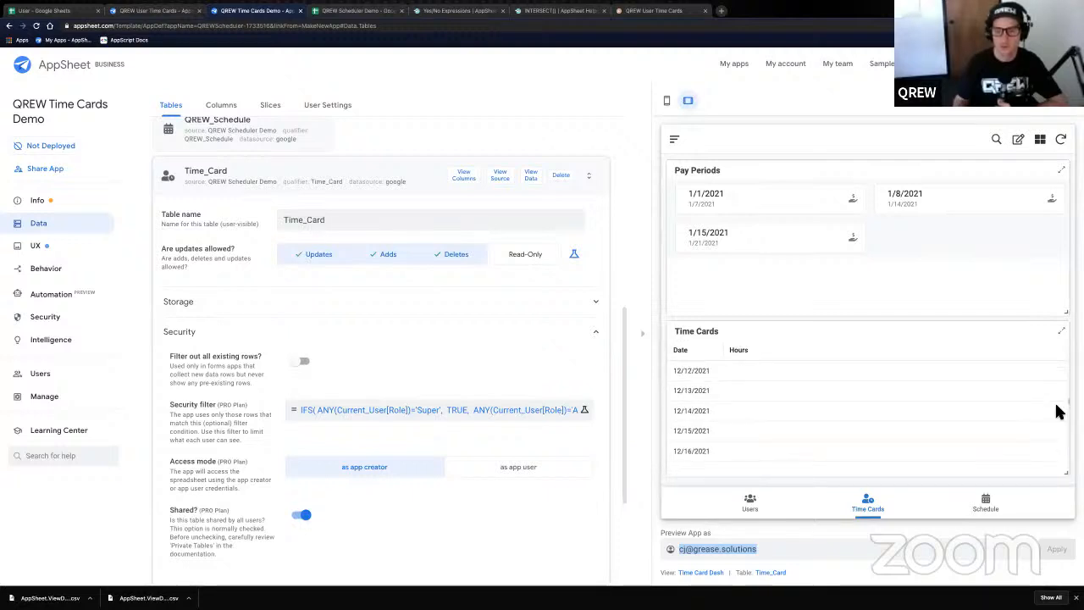
{"action": "scroll", "coordinate": [1057, 411], "scroll_direction": "down", "scroll_amount": 3}
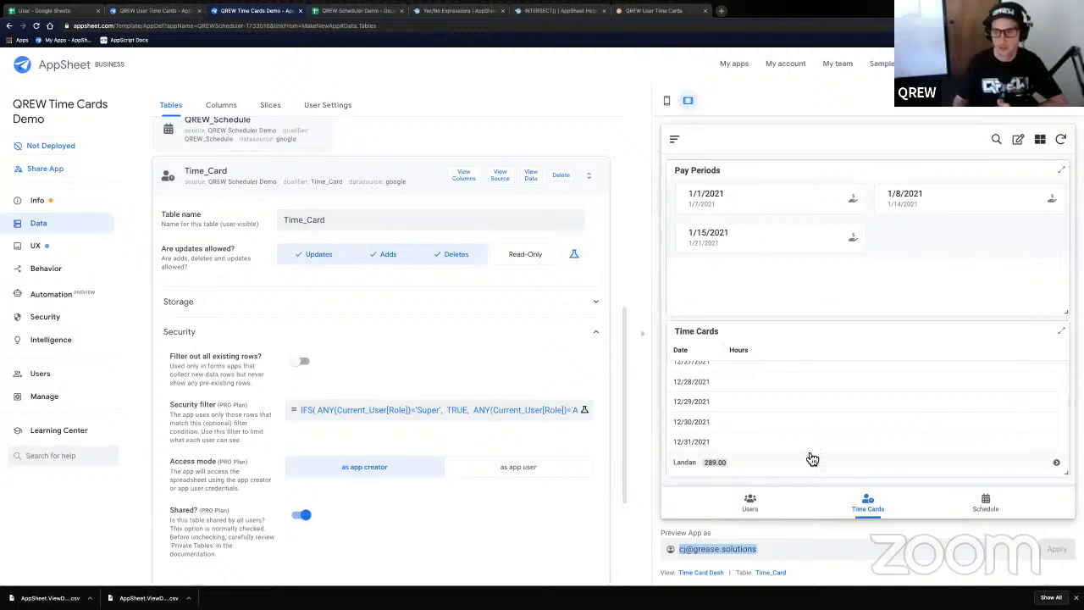
{"action": "scroll", "coordinate": [1069, 415], "scroll_direction": "down", "scroll_amount": 5}
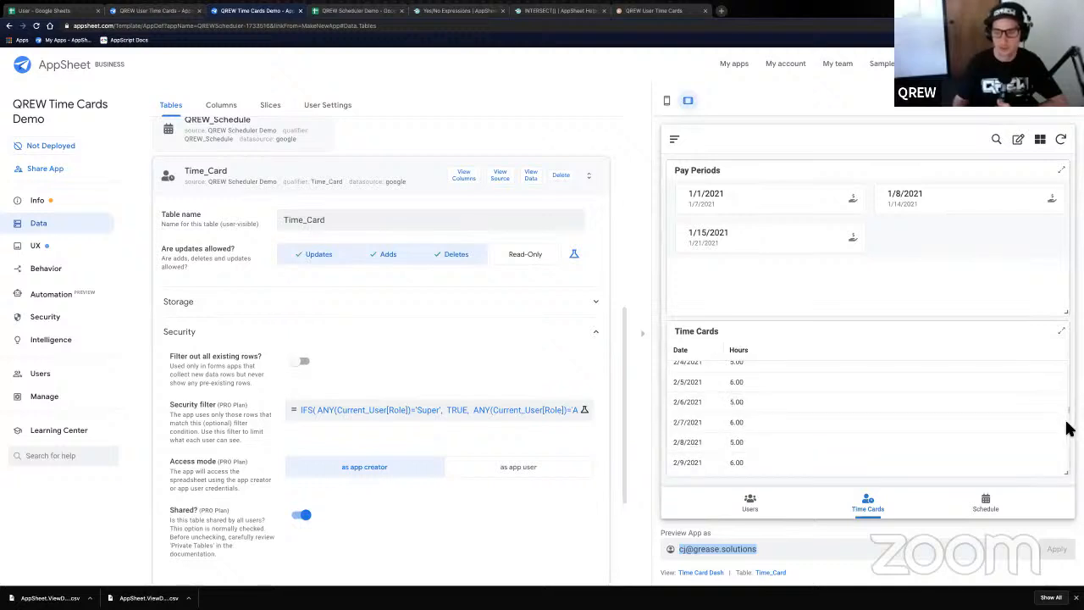
{"action": "left_click_drag", "start_coordinate": [1069, 427], "coordinate": [1071, 344]}
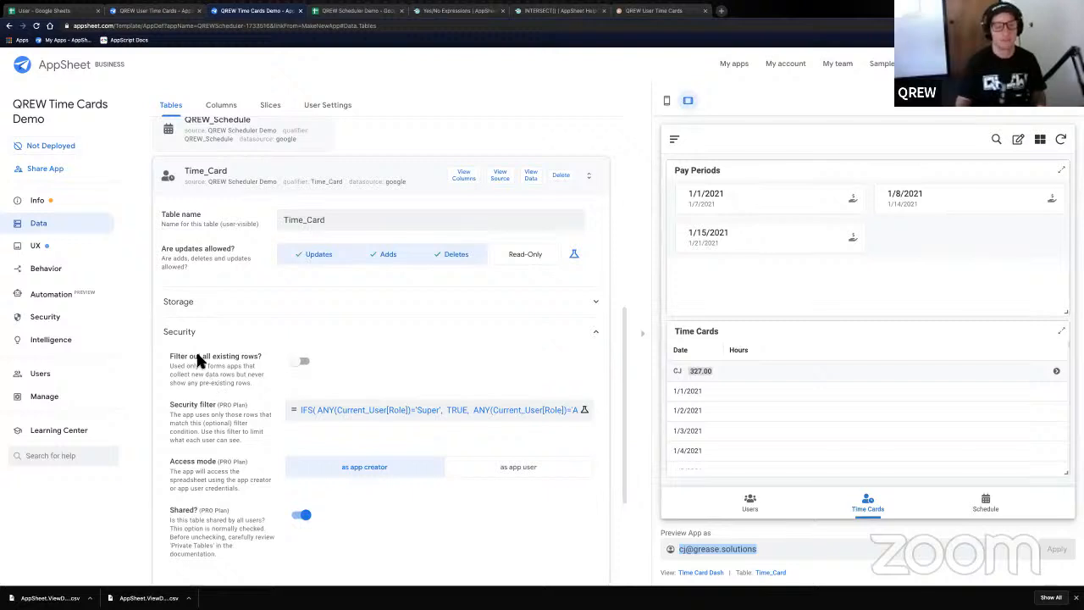
{"action": "scroll", "coordinate": [245, 322], "scroll_direction": "up", "scroll_amount": 4}
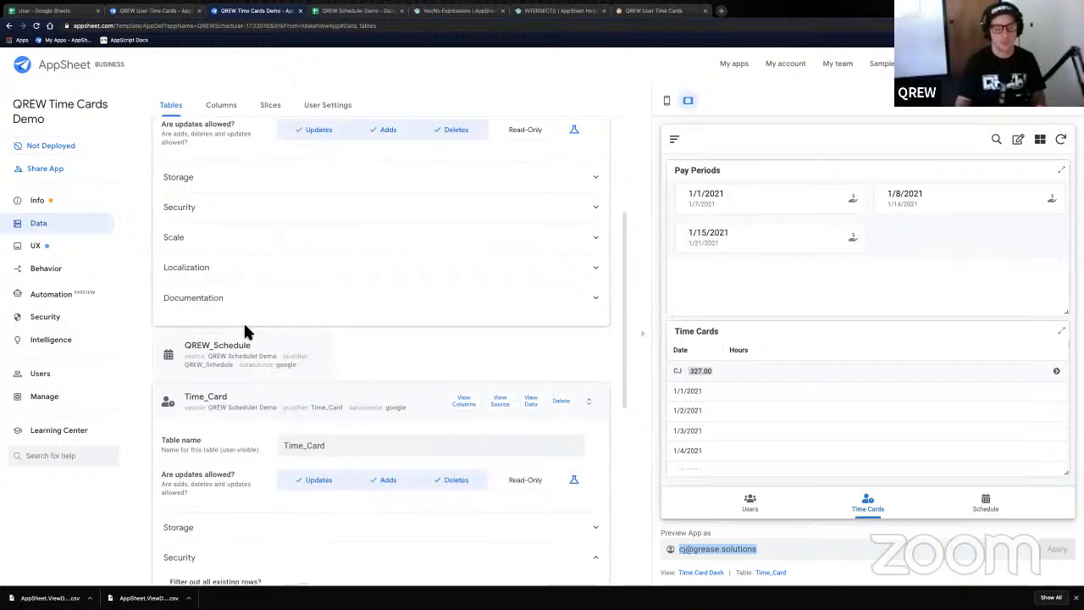
{"action": "scroll", "coordinate": [245, 330], "scroll_direction": "up", "scroll_amount": 3}
{"action": "scroll", "coordinate": [251, 337], "scroll_direction": "down", "scroll_amount": 4}
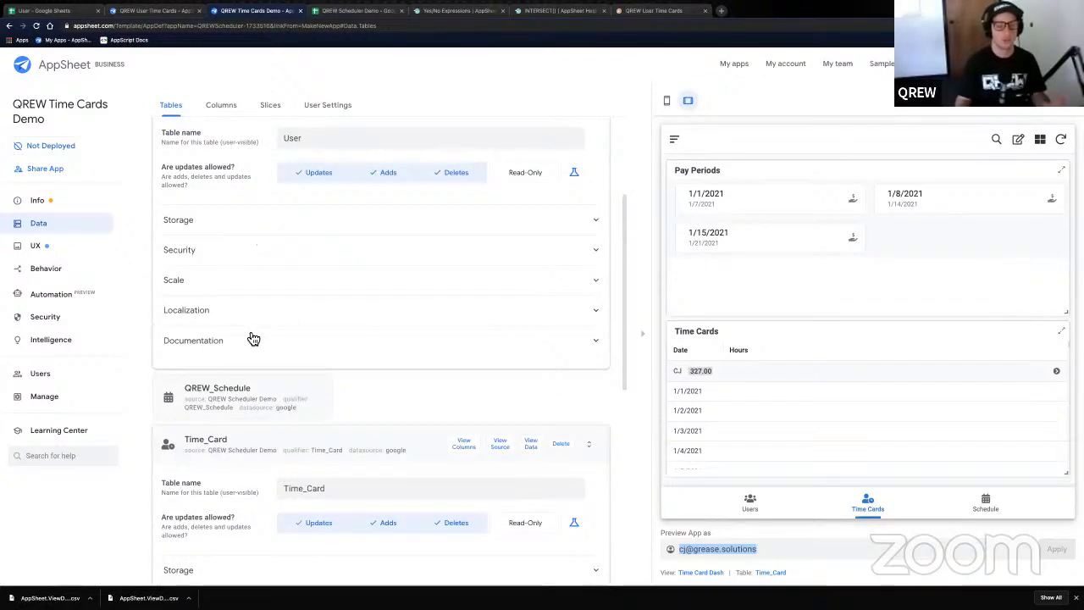
{"action": "scroll", "coordinate": [271, 415], "scroll_direction": "down", "scroll_amount": 3}
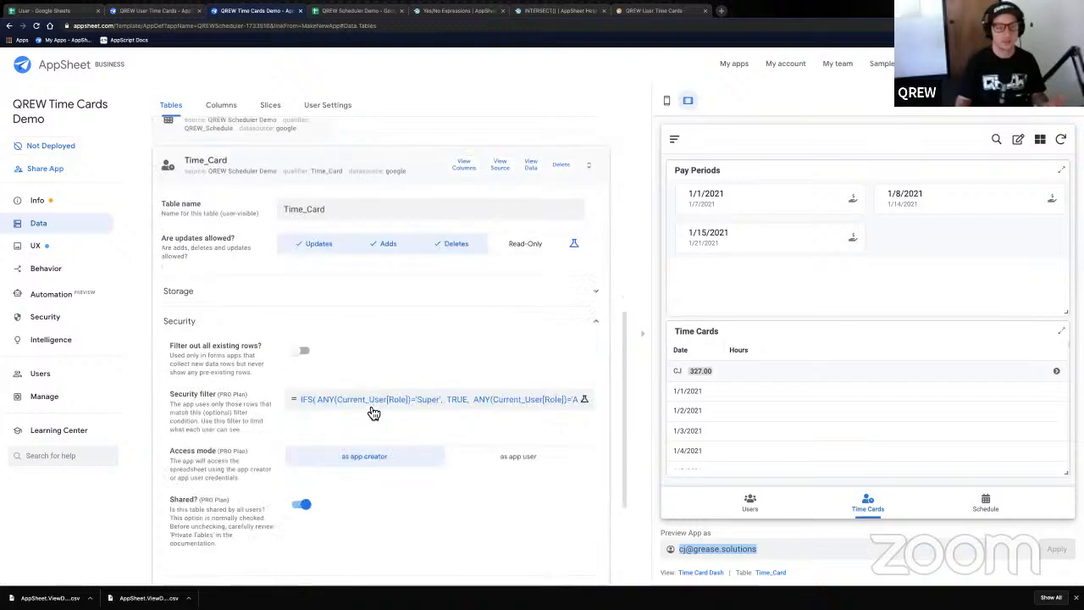
- Reopen the Time_Card security filter's IFS formula and save it
{"action": "left_click", "coordinate": [367, 401]}
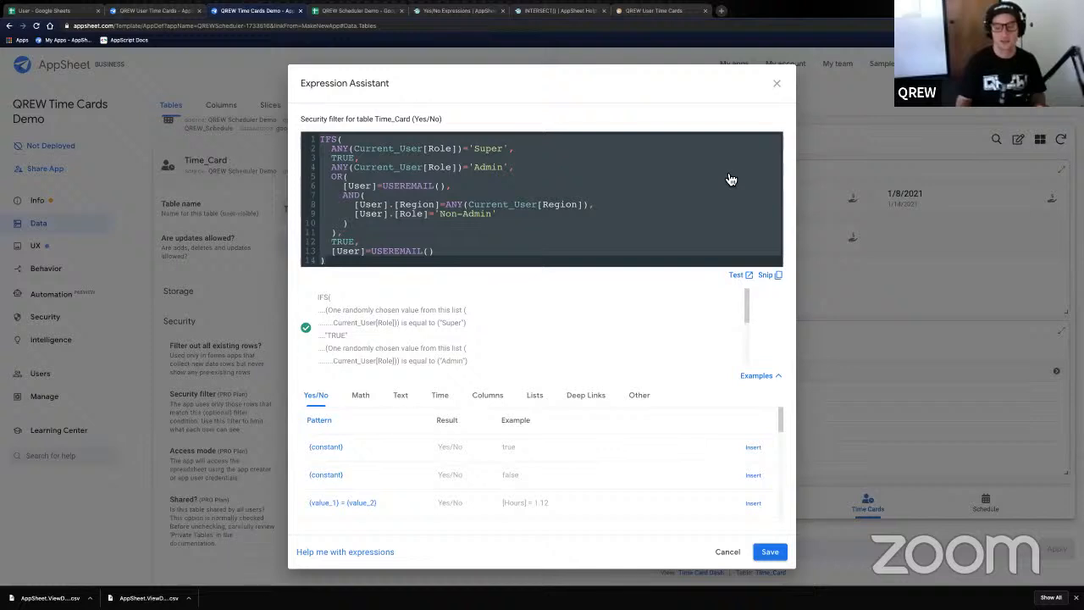
{"action": "left_click", "coordinate": [769, 551]}
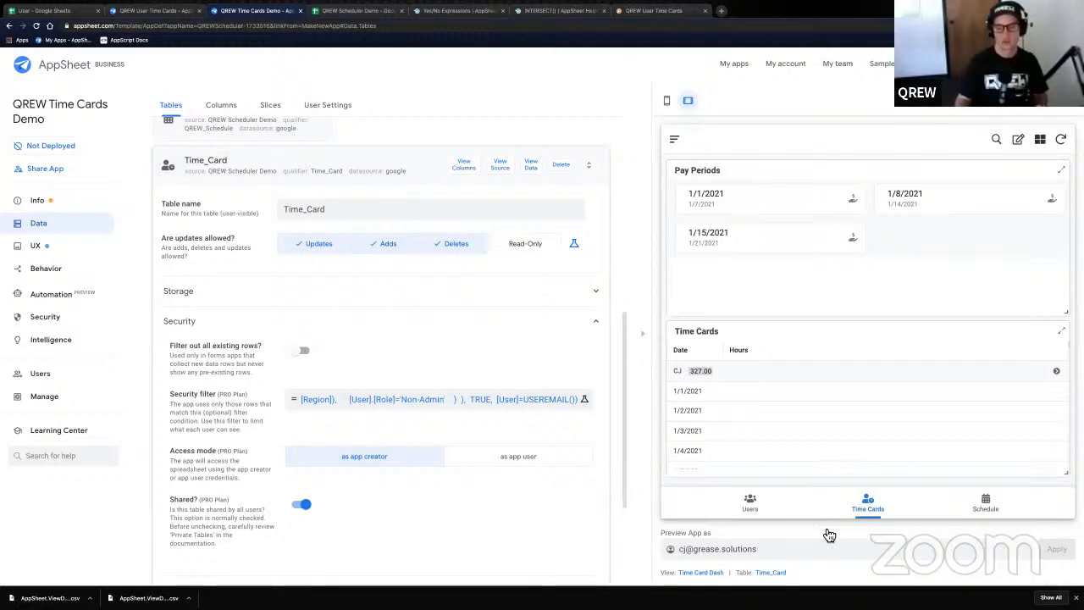
- Show the Users view in the preview, open its settings, and expand Behavior and Display
{"action": "left_click", "coordinate": [761, 511]}
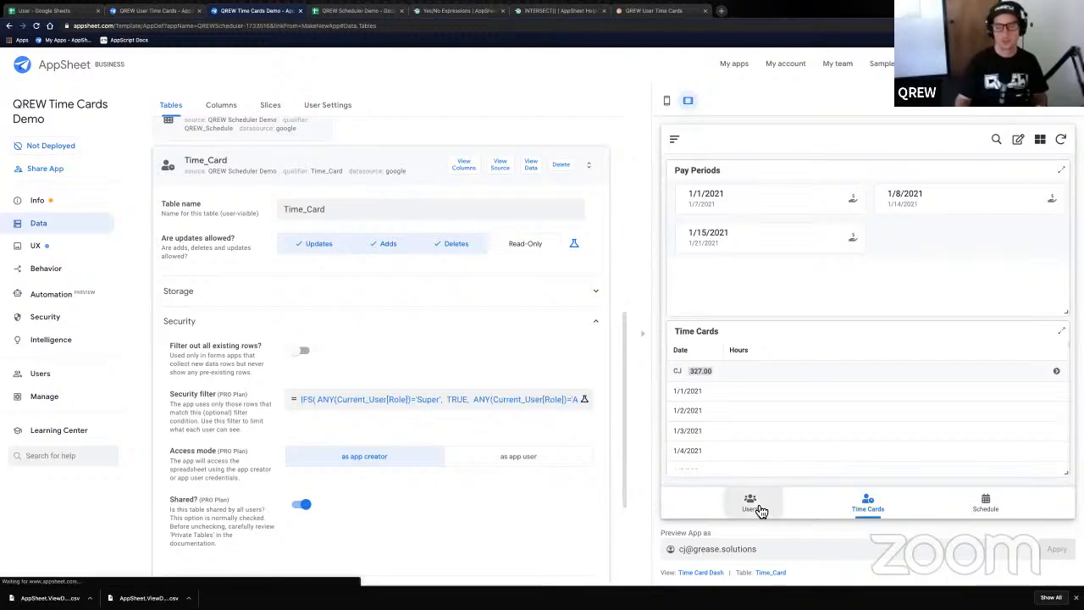
{"action": "left_click", "coordinate": [989, 511]}
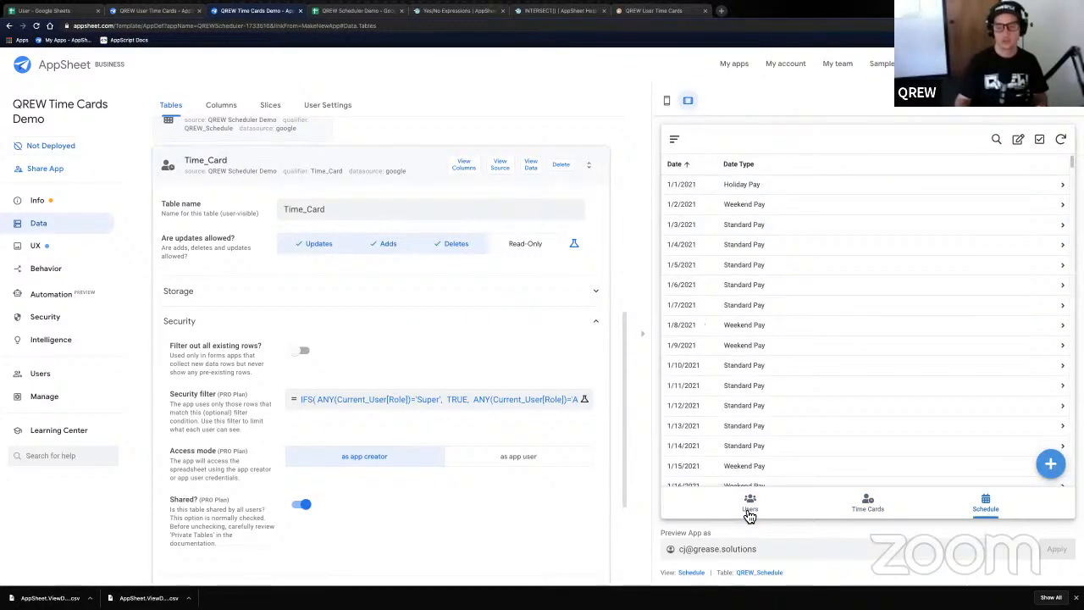
{"action": "left_click", "coordinate": [750, 513]}
{"action": "left_click", "coordinate": [987, 507]}
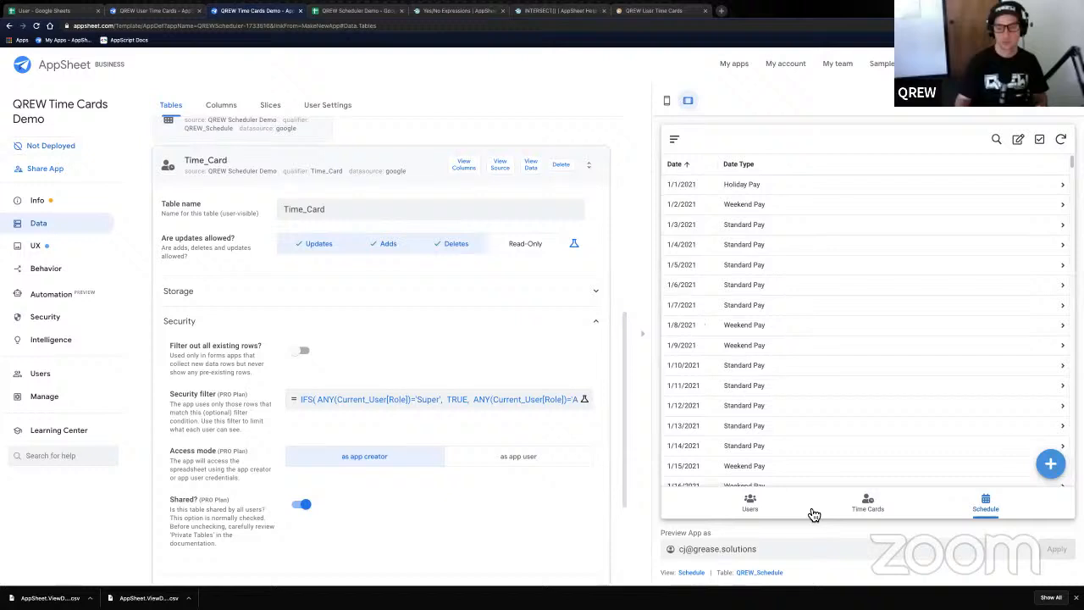
{"action": "left_click", "coordinate": [750, 504]}
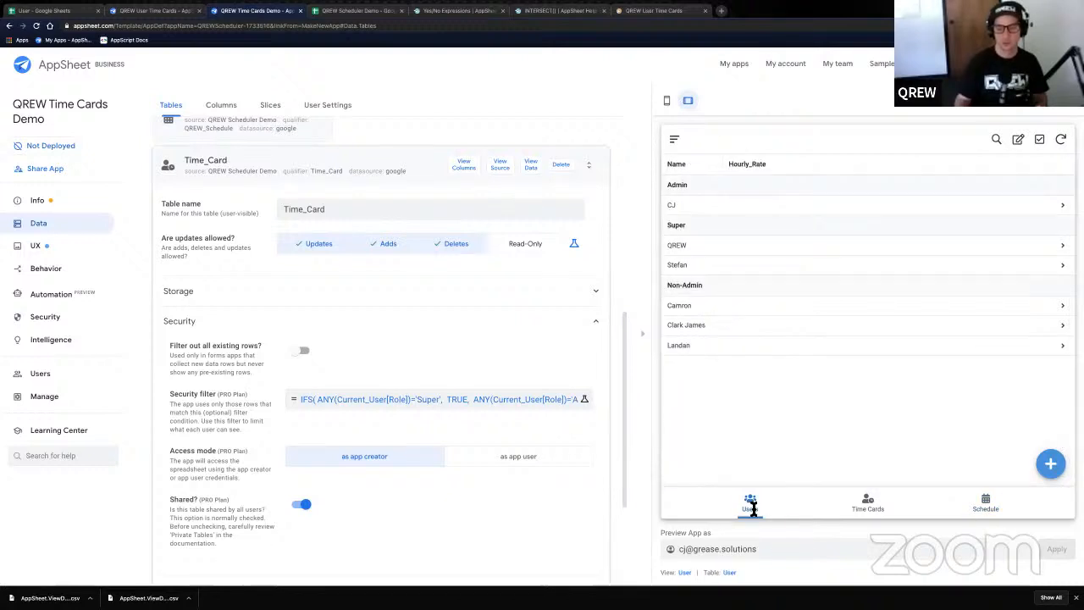
{"action": "left_click", "coordinate": [691, 575]}
{"action": "scroll", "coordinate": [422, 474], "scroll_direction": "down", "scroll_amount": 3}
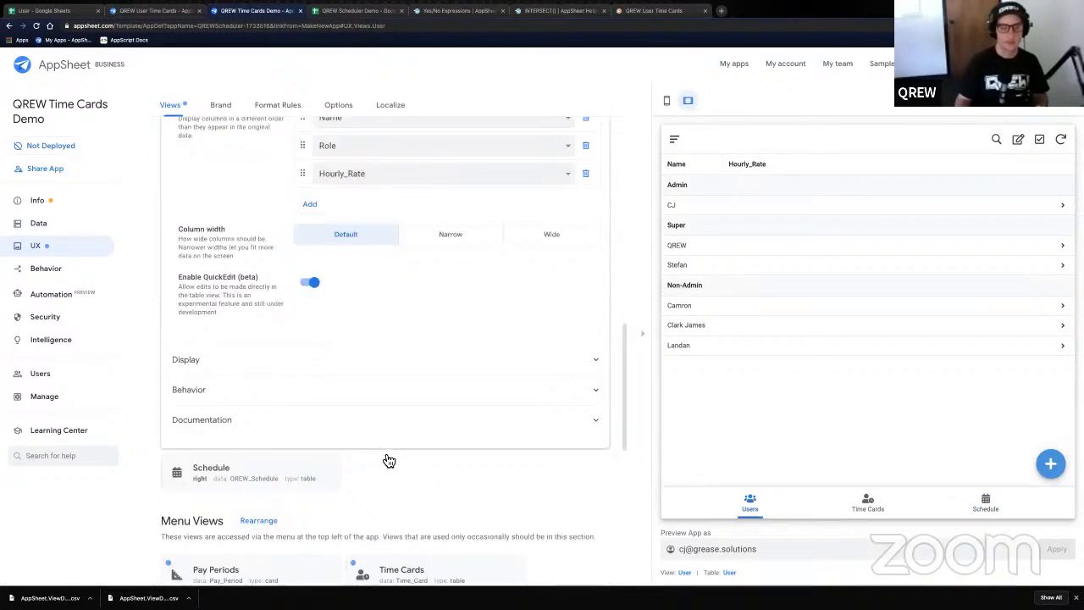
{"action": "left_click", "coordinate": [296, 397]}
{"action": "left_click", "coordinate": [293, 366]}
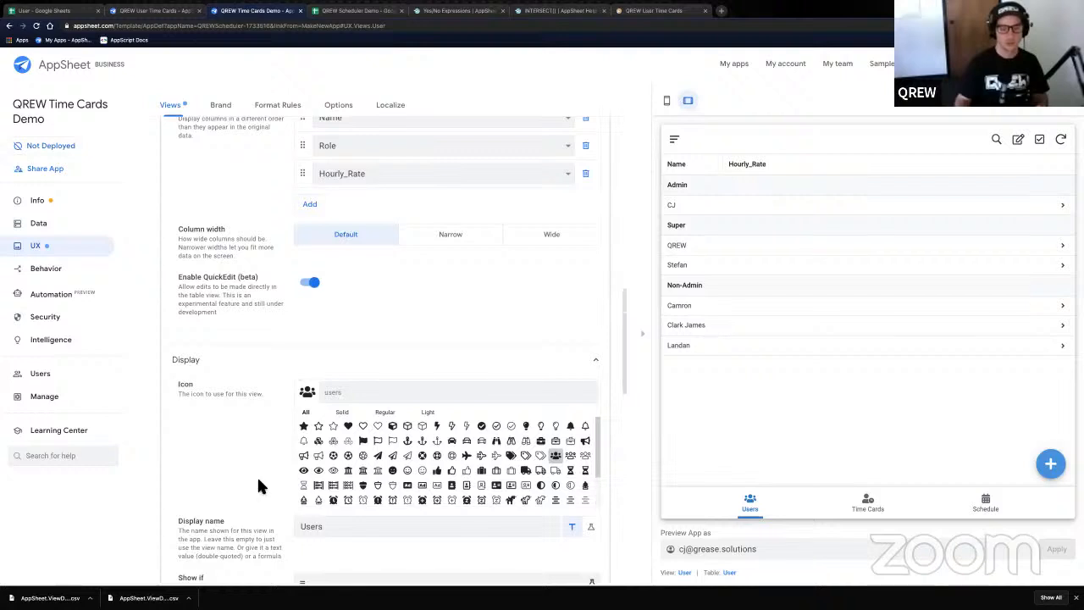
{"action": "scroll", "coordinate": [257, 475], "scroll_direction": "down", "scroll_amount": 2}
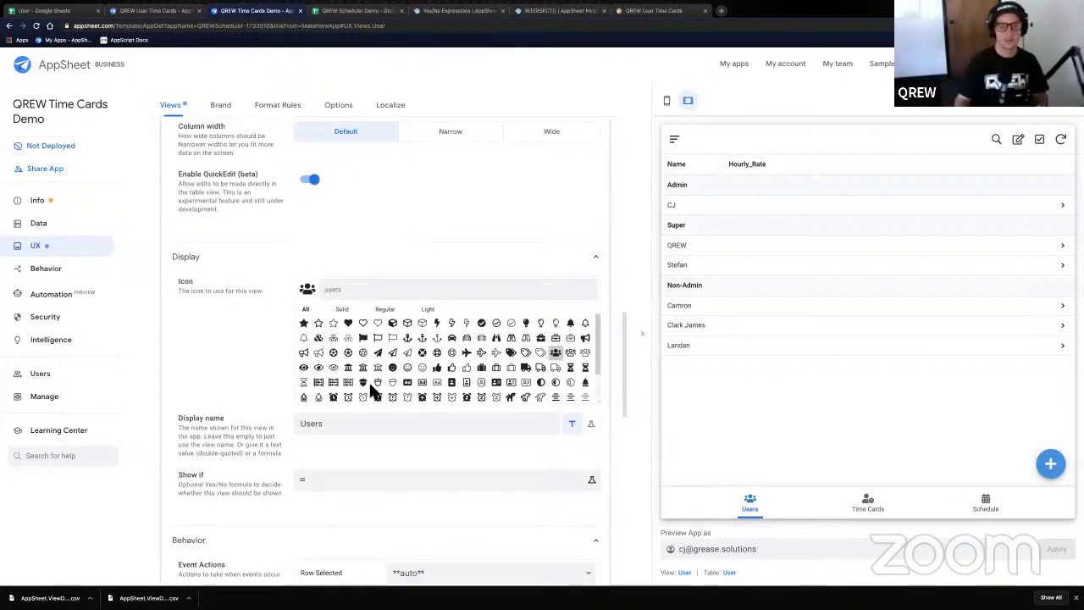
{"action": "scroll", "coordinate": [372, 390], "scroll_direction": "down", "scroll_amount": 1}
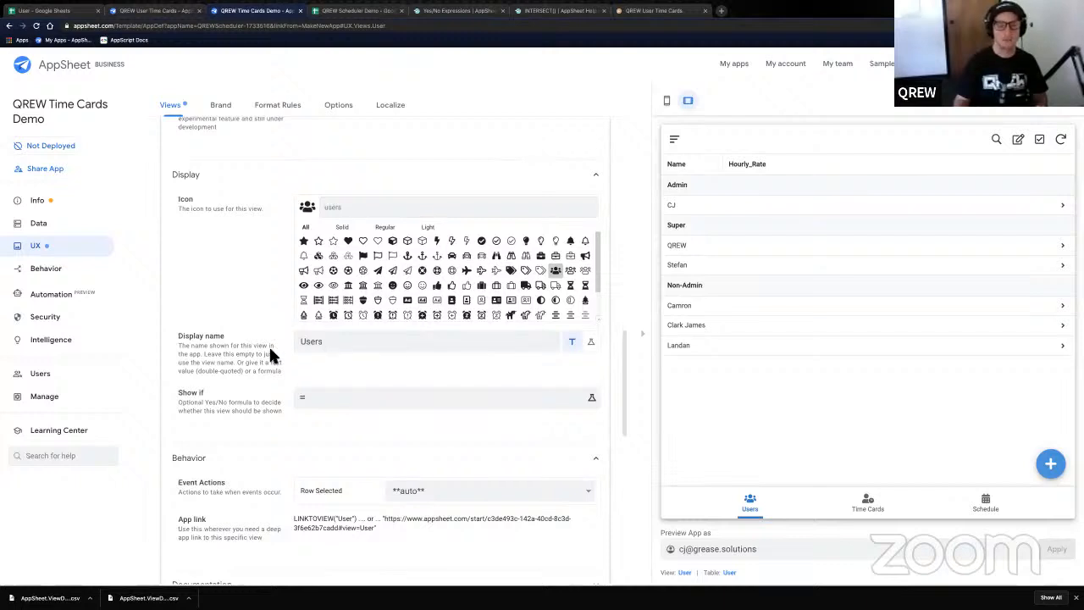
- Set the Users view's Show if to IN(ANY(Current_User[Role]),{'Super','Admin'}) and save it
{"action": "left_click", "coordinate": [372, 397]}
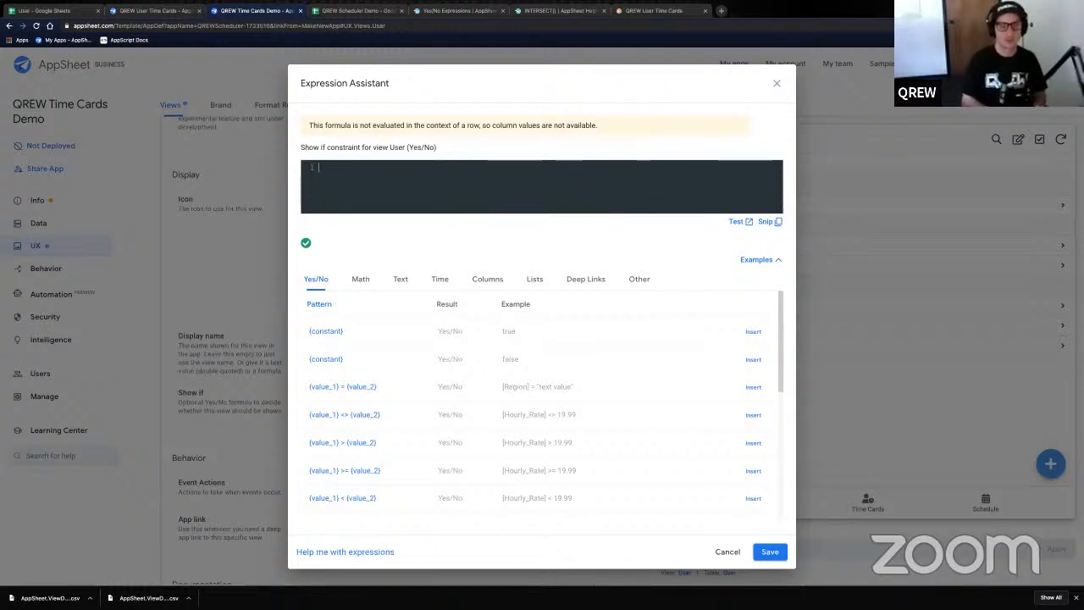
{"action": "type", "text": "IN("}
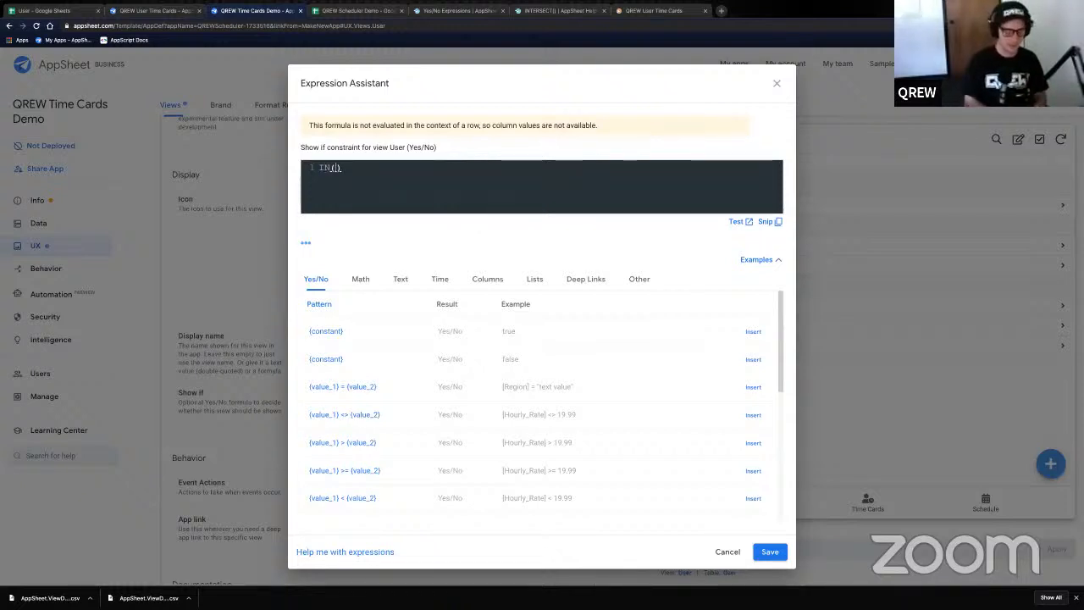
{"action": "type", "text": "{'"}
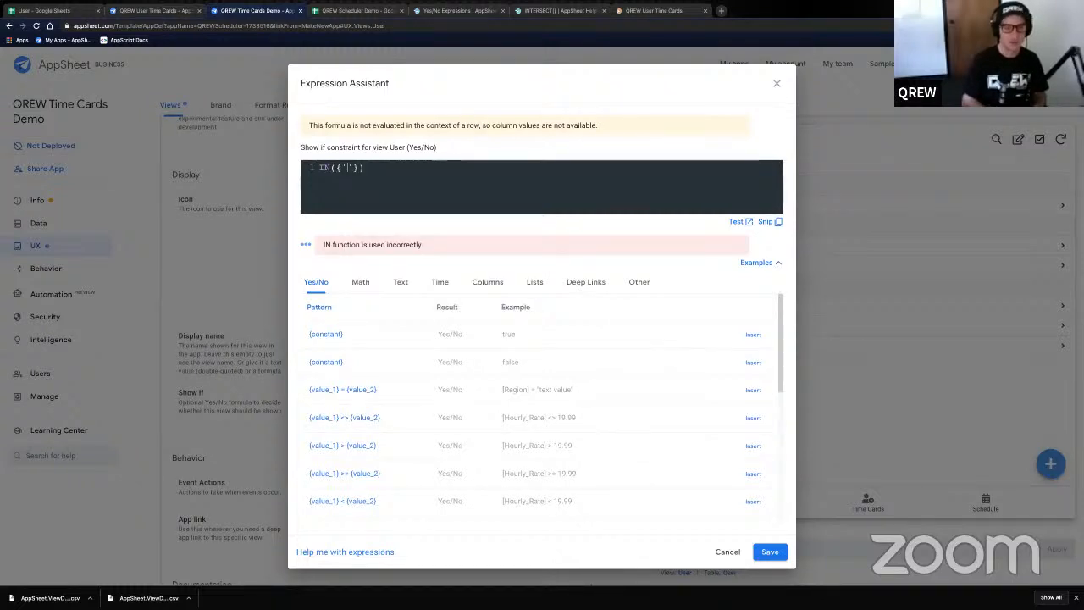
{"action": "type", "text": "S"}
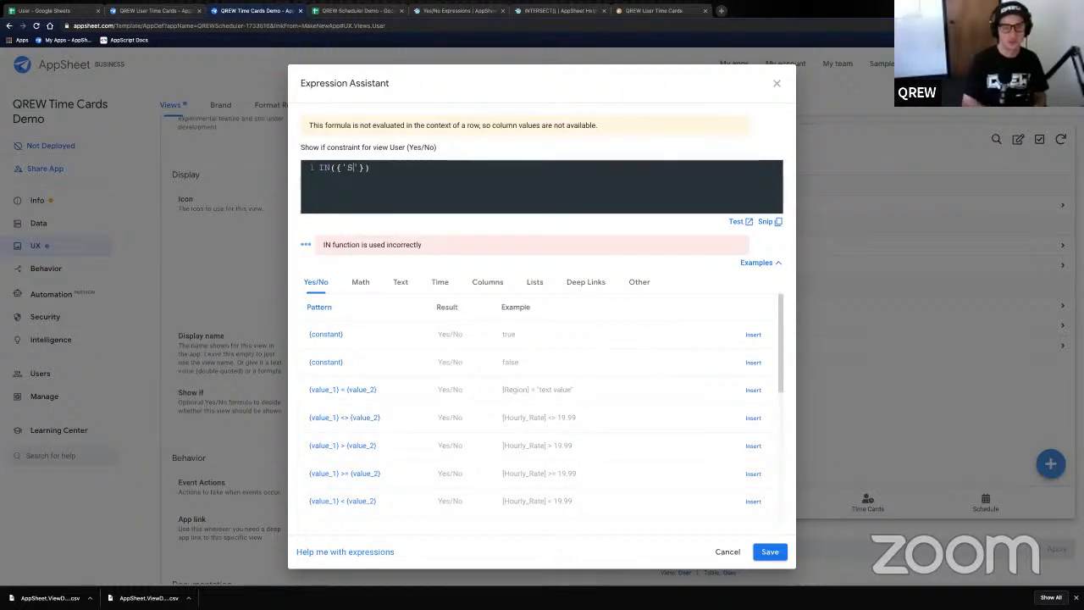
{"action": "type", "text": "uper'"}
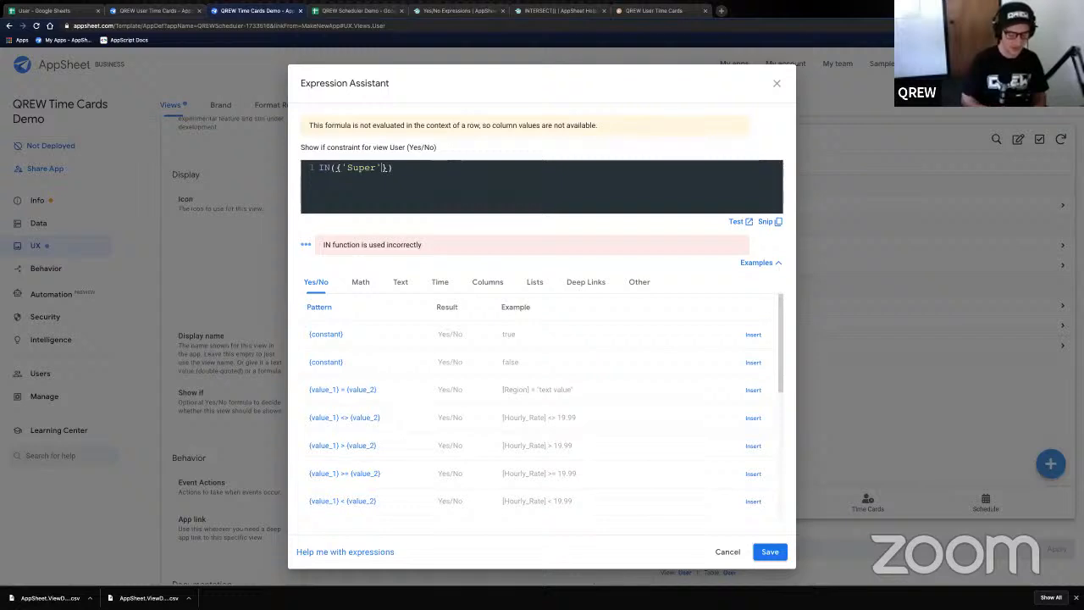
{"action": "type", "text": ","}
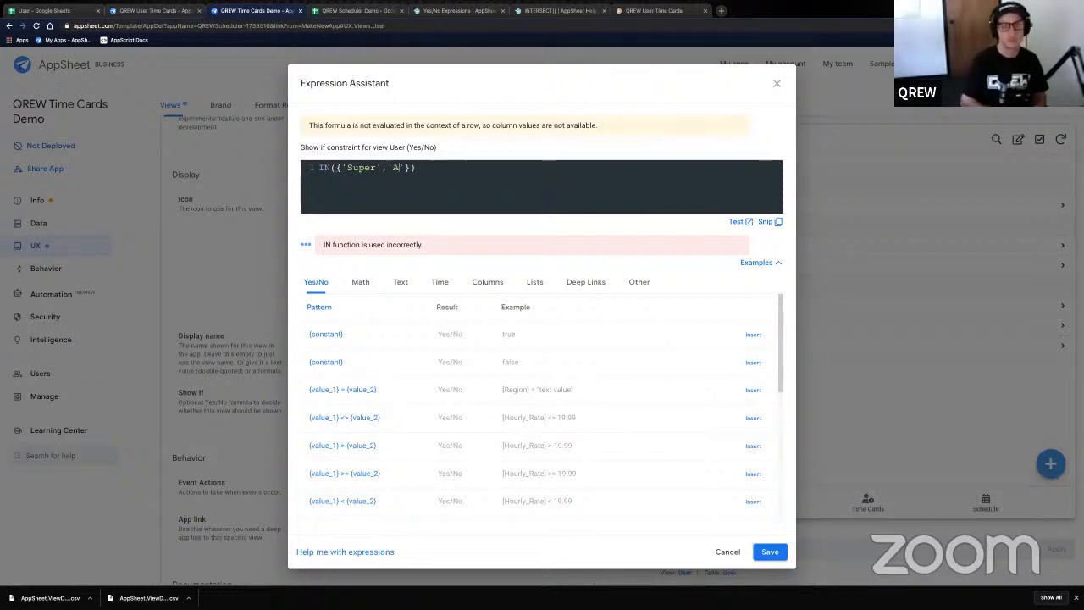
{"action": "type", "text": "'Admin'"}
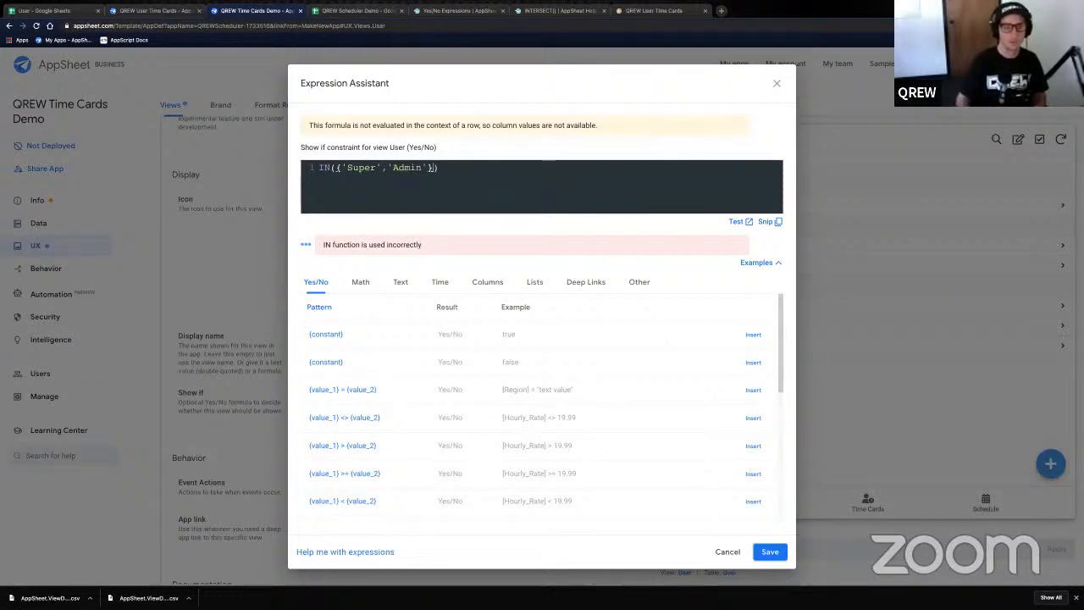
{"action": "left_click", "coordinate": [337, 170]}
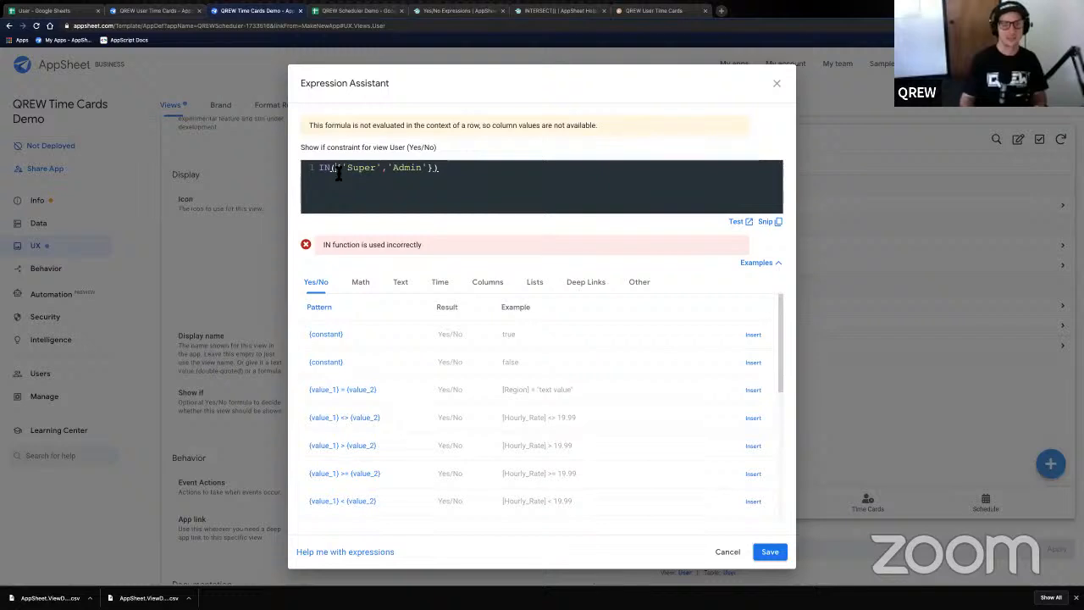
{"action": "left_click", "coordinate": [442, 172]}
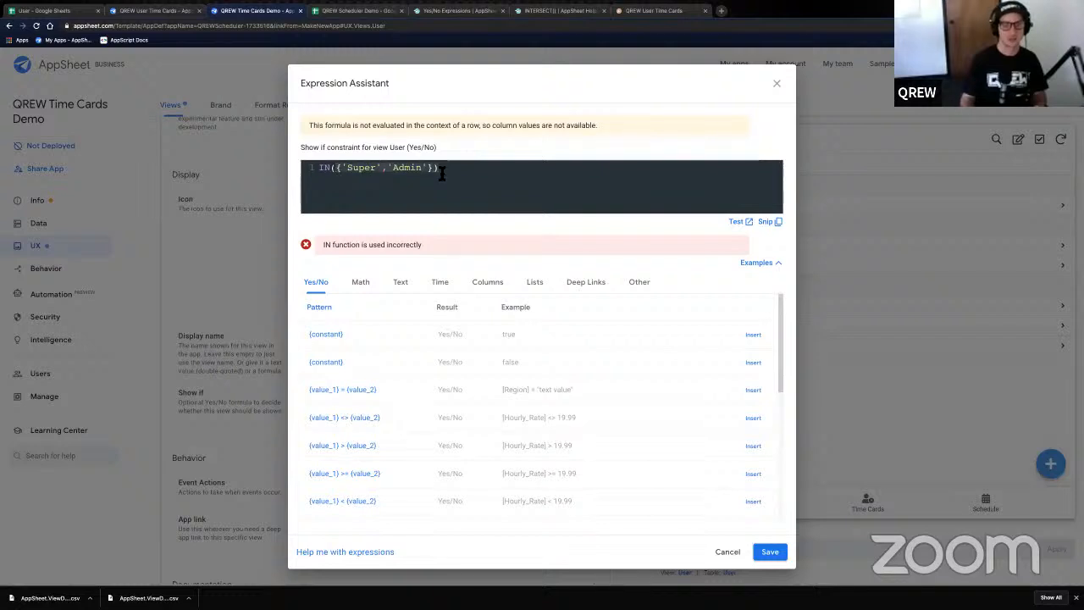
{"action": "left_click", "coordinate": [342, 177]}
{"action": "type", "text": ","}
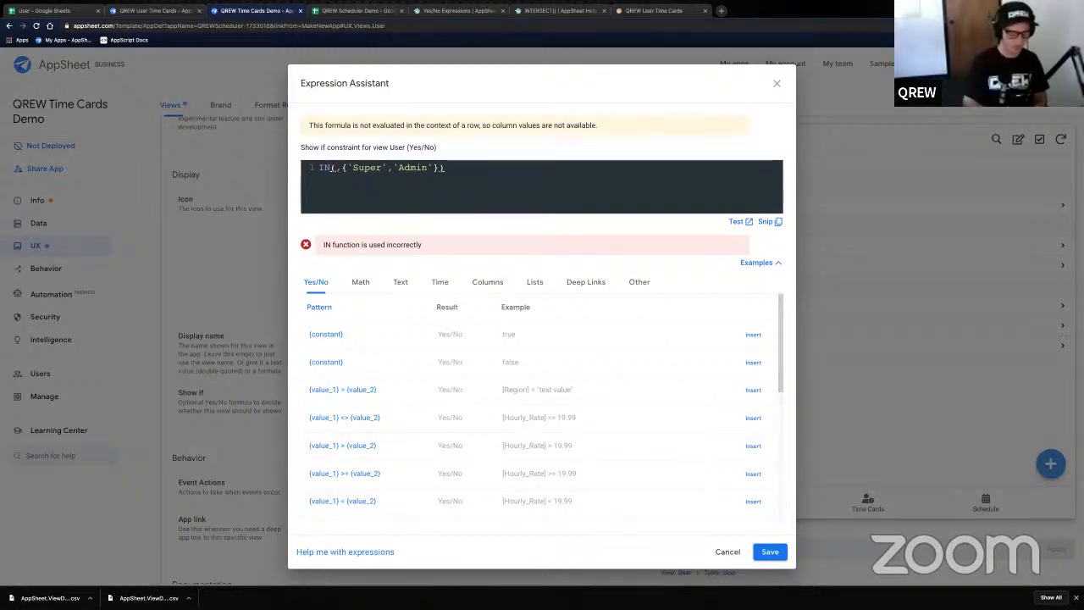
{"action": "type", "text": "ANY("}
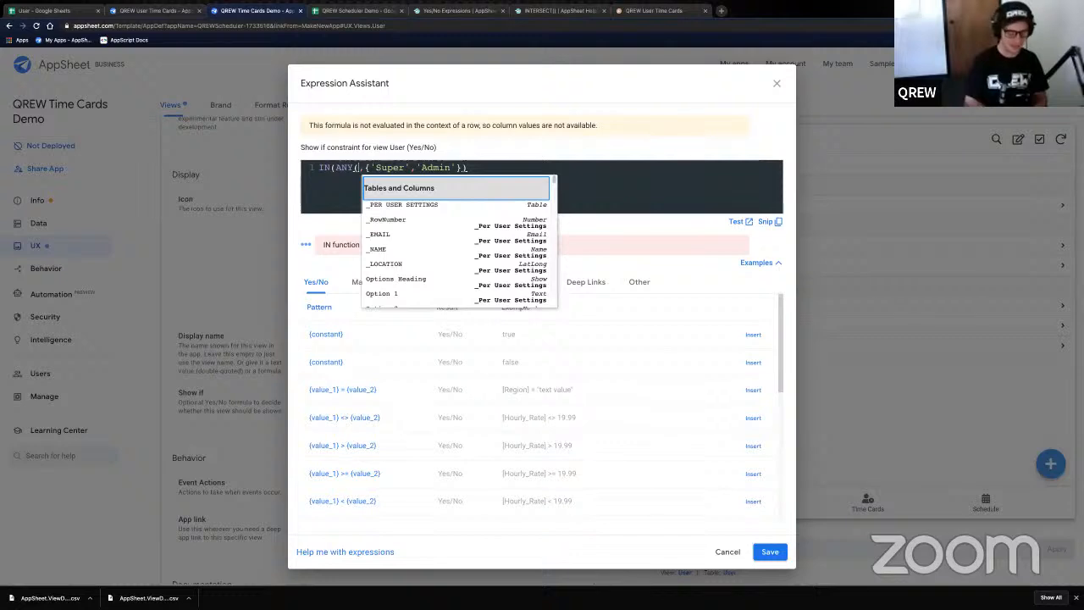
{"action": "type", "text": ")C"}
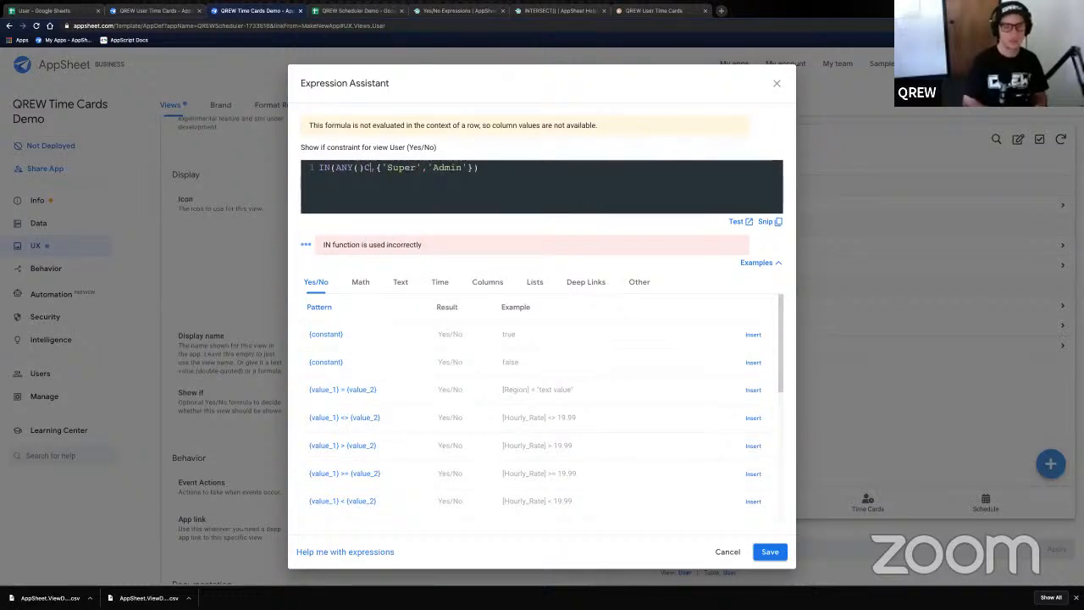
{"action": "key", "text": "BackSpace"}
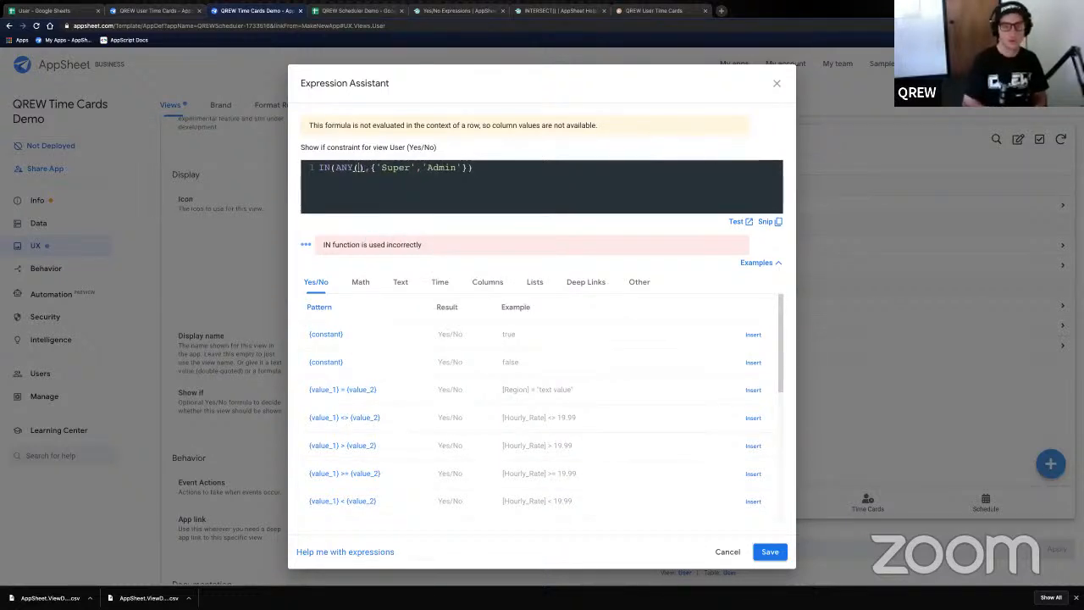
{"action": "type", "text": "Current_User"}
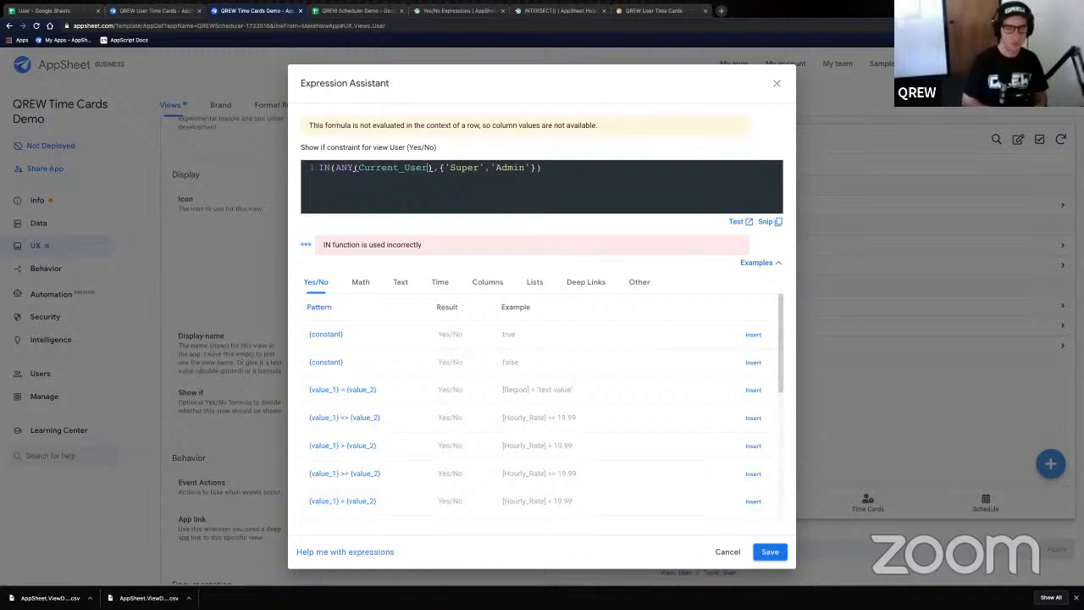
{"action": "type", "text": "[Role"}
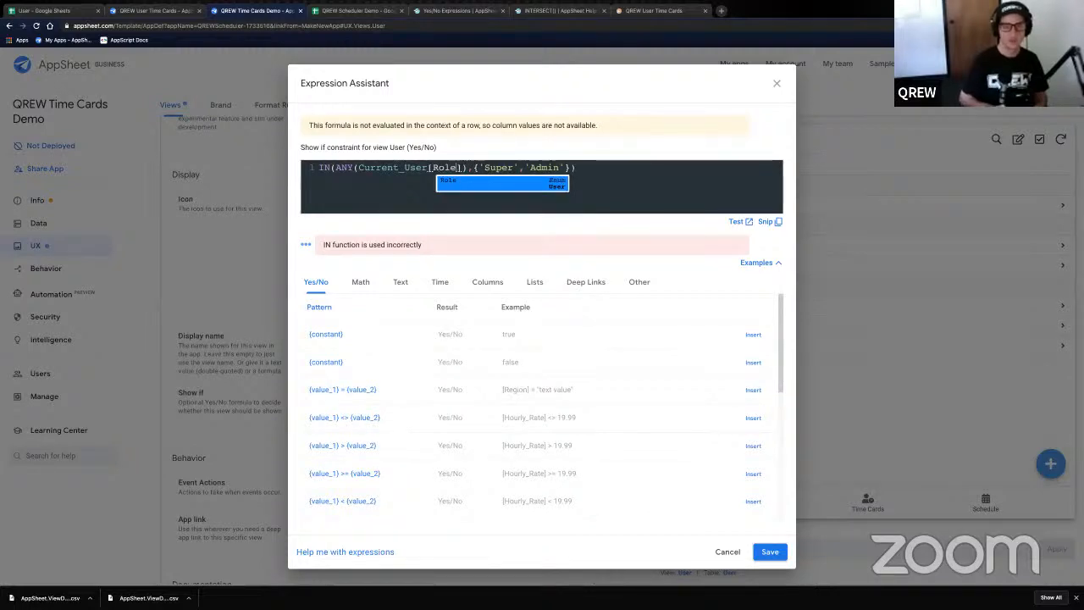
{"action": "key", "text": "Return"}
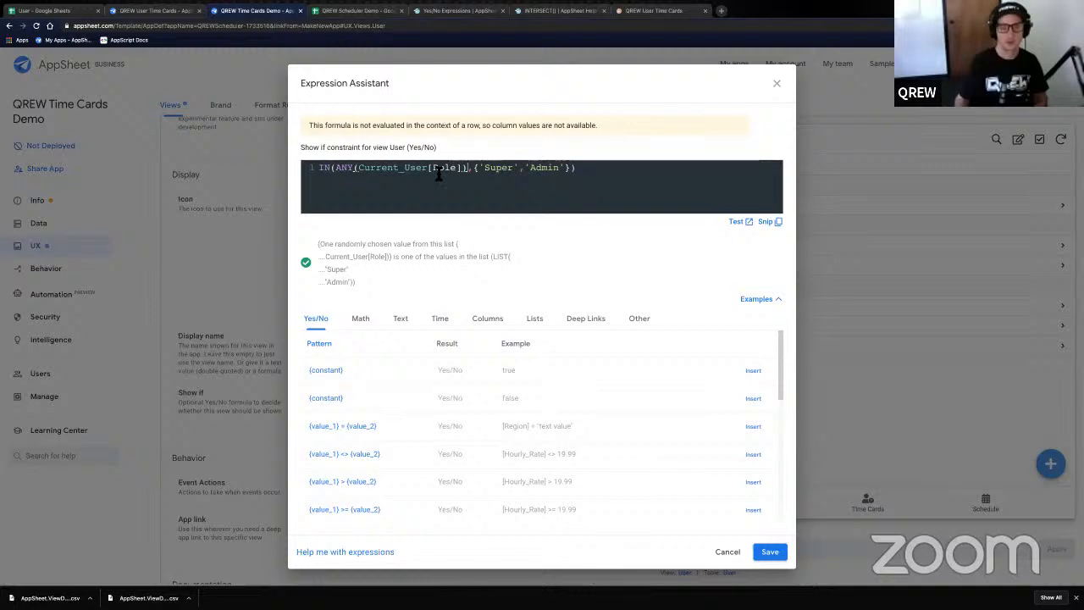
{"action": "left_click_drag", "start_coordinate": [483, 169], "coordinate": [570, 172]}
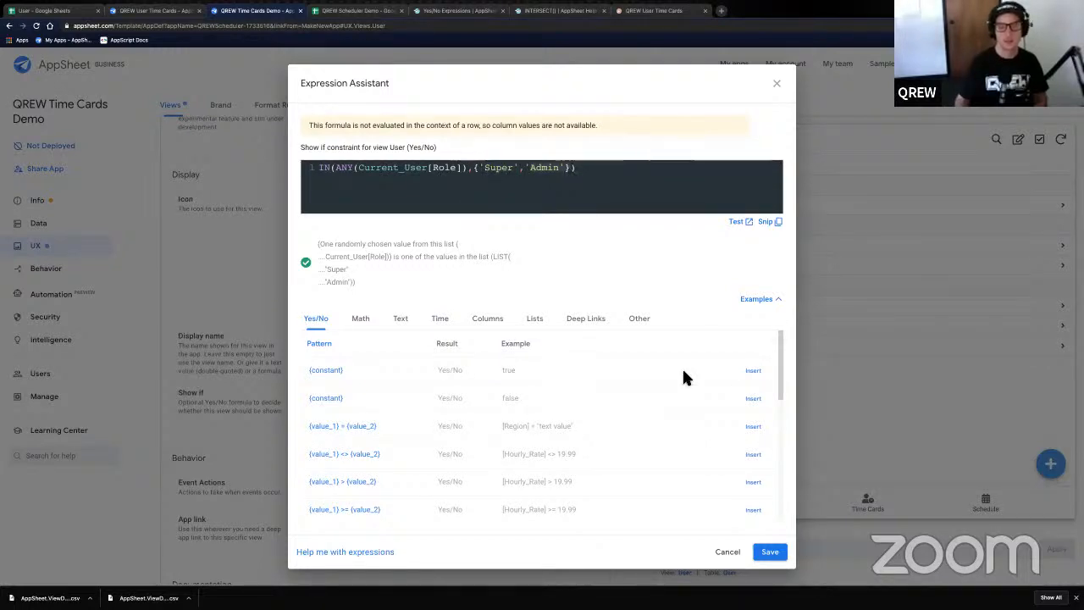
{"action": "left_click", "coordinate": [768, 551]}
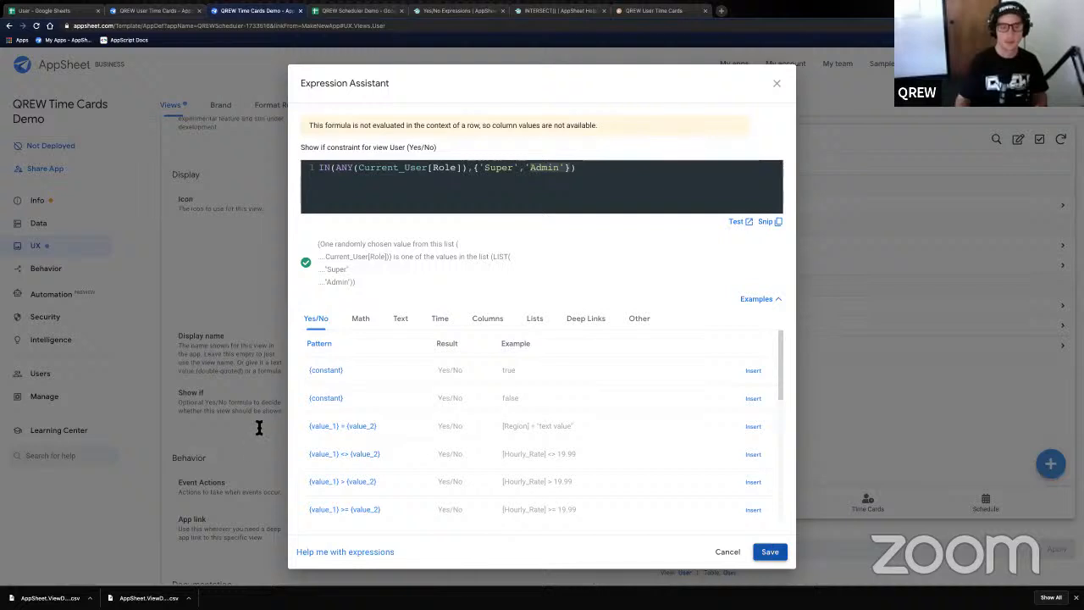
{"action": "scroll", "coordinate": [279, 428], "scroll_direction": "down", "scroll_amount": 3}
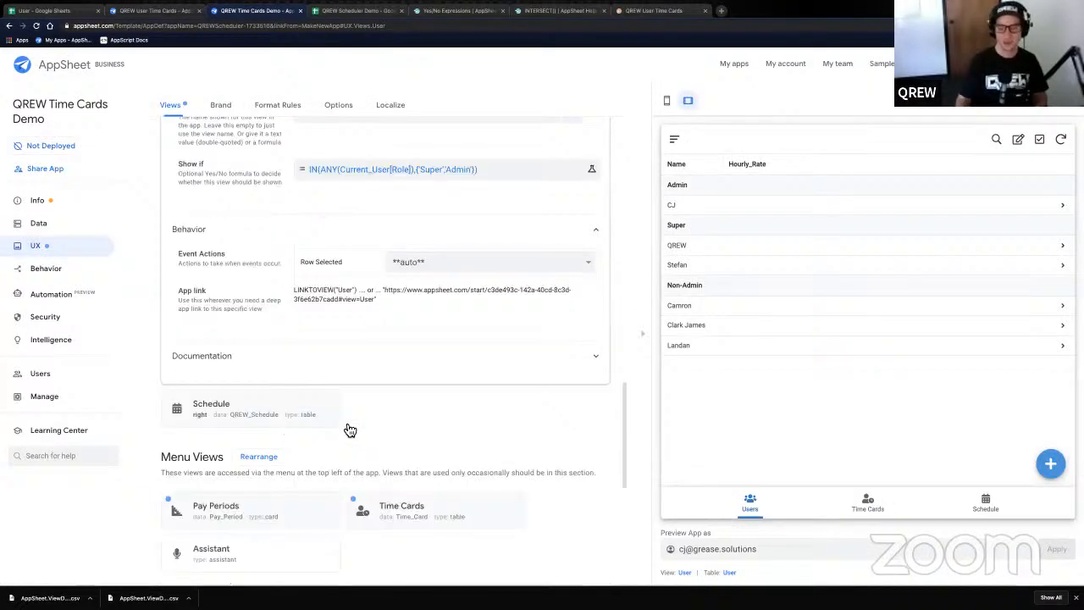
{"action": "left_click", "coordinate": [747, 518]}
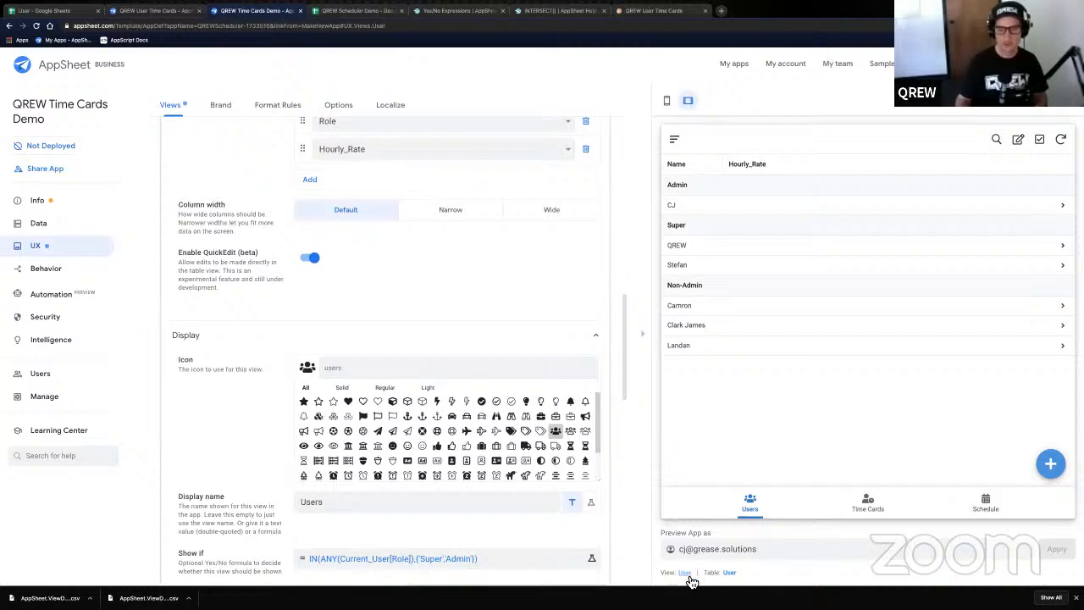
{"action": "scroll", "coordinate": [319, 274], "scroll_direction": "up", "scroll_amount": 2}
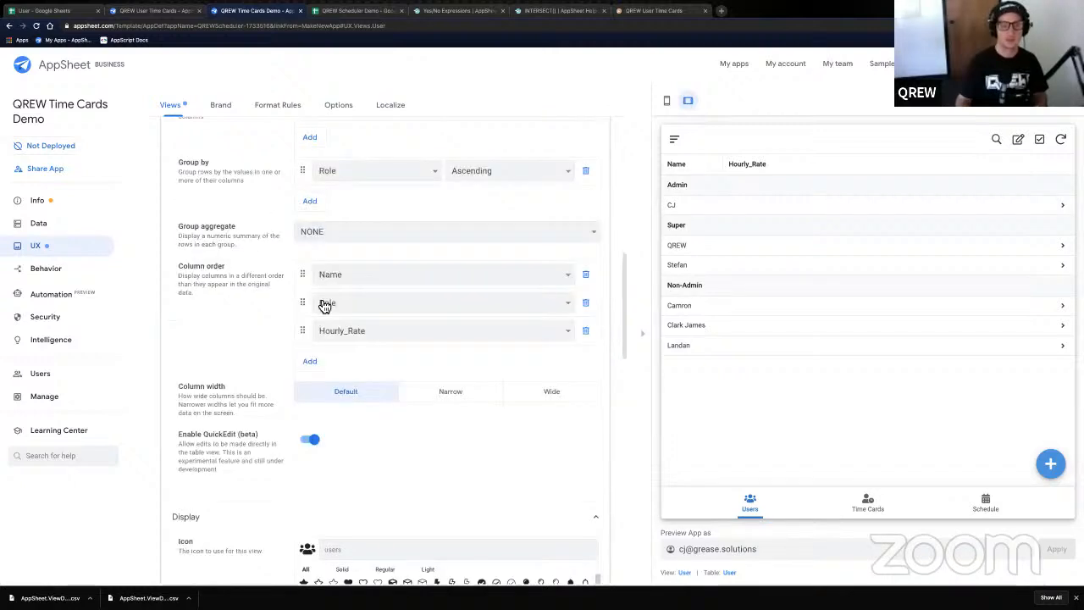
{"action": "scroll", "coordinate": [322, 305], "scroll_direction": "up", "scroll_amount": 3}
{"action": "scroll", "coordinate": [315, 303], "scroll_direction": "up", "scroll_amount": 3}
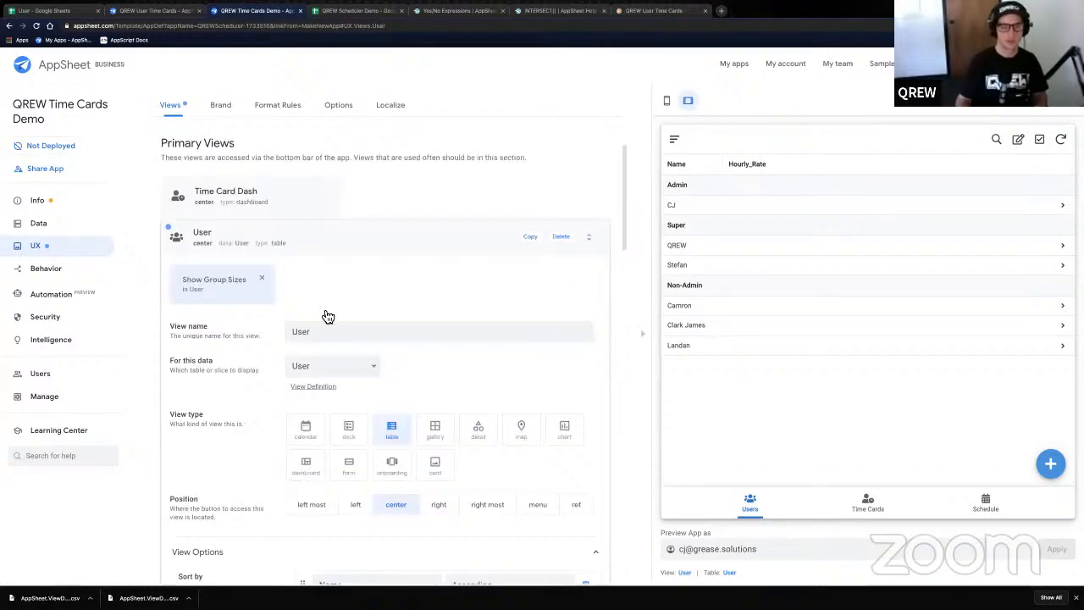
{"action": "scroll", "coordinate": [329, 316], "scroll_direction": "down", "scroll_amount": 10}
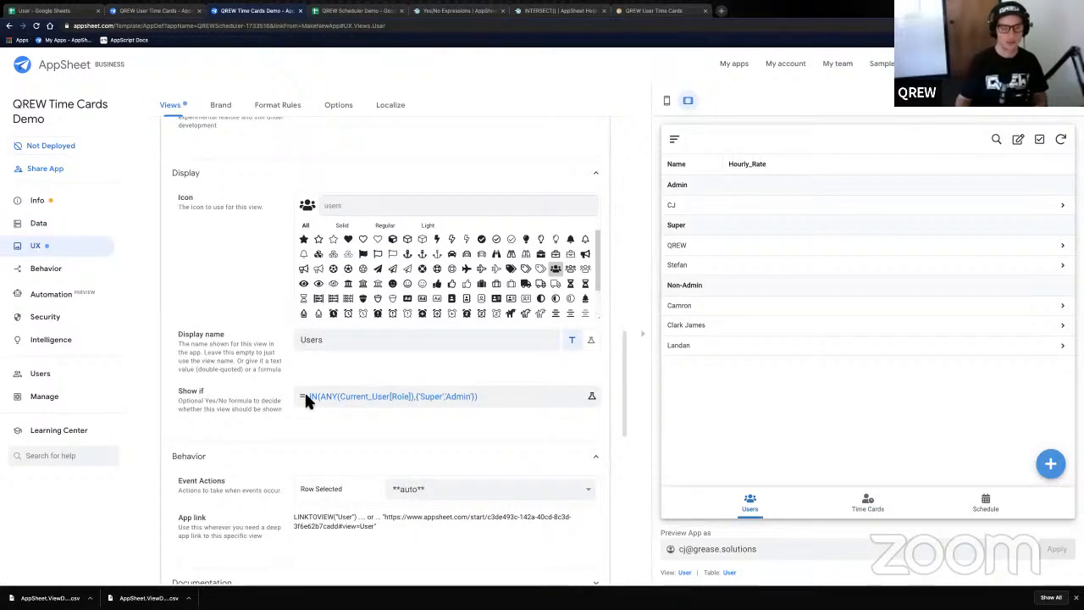
{"action": "left_click_drag", "start_coordinate": [304, 395], "coordinate": [213, 396]}
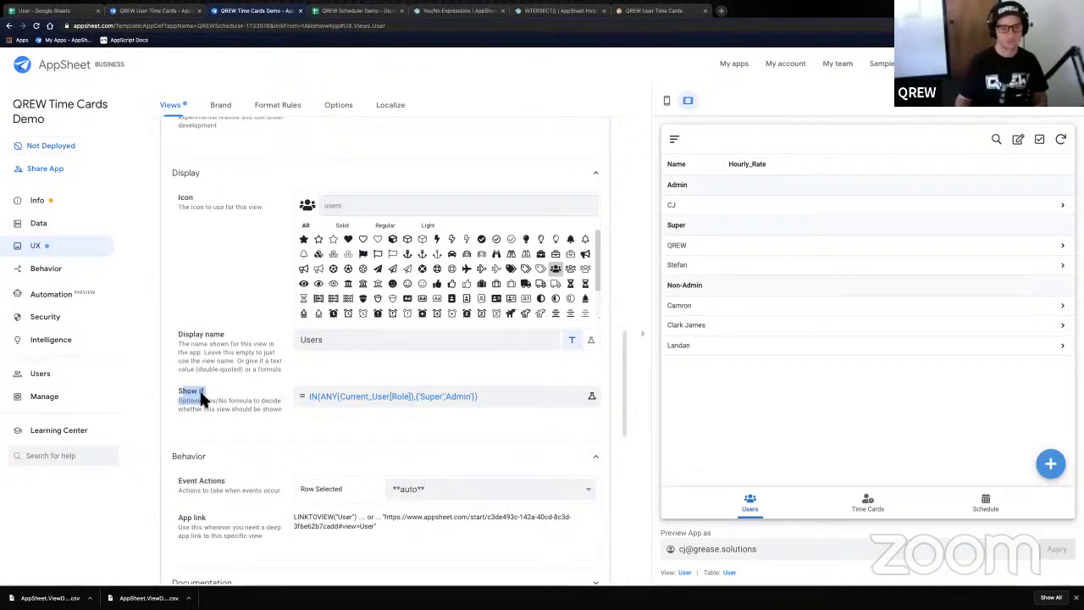
{"action": "left_click", "coordinate": [322, 410]}
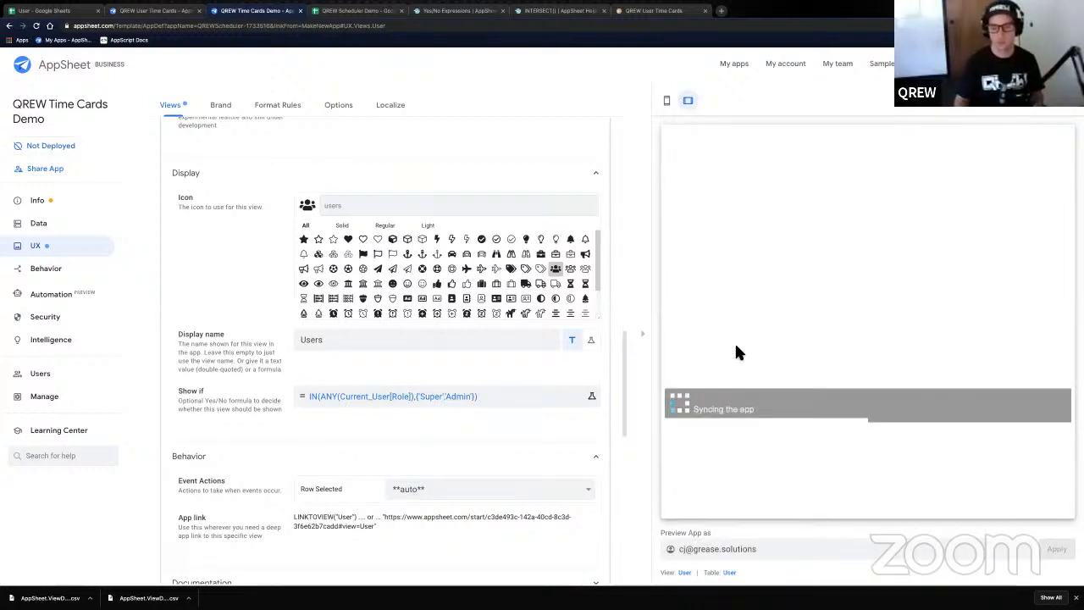
{"action": "triple_click", "coordinate": [743, 558]}
{"action": "left_click", "coordinate": [688, 553]}
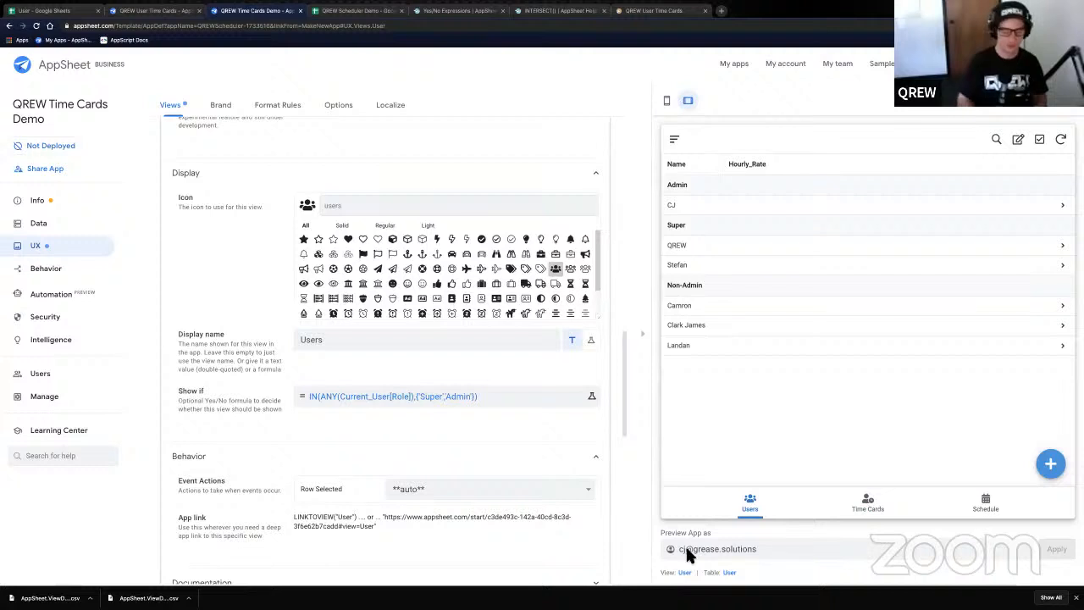
{"action": "key", "text": "BackSpace"}
{"action": "key", "text": "BackSpace"}
{"action": "type", "text": "ladnan"}
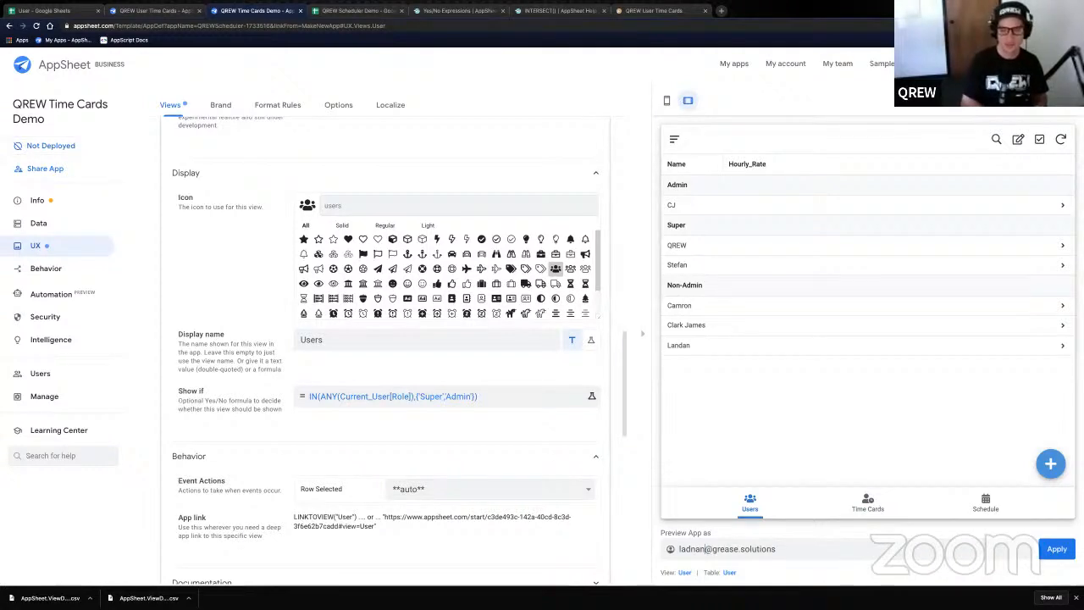
{"action": "key", "text": "BackSpace"}
{"action": "key", "text": "BackSpace"}
{"action": "key", "text": "BackSpace"}
{"action": "key", "text": "BackSpace"}
{"action": "type", "text": "ndan"}
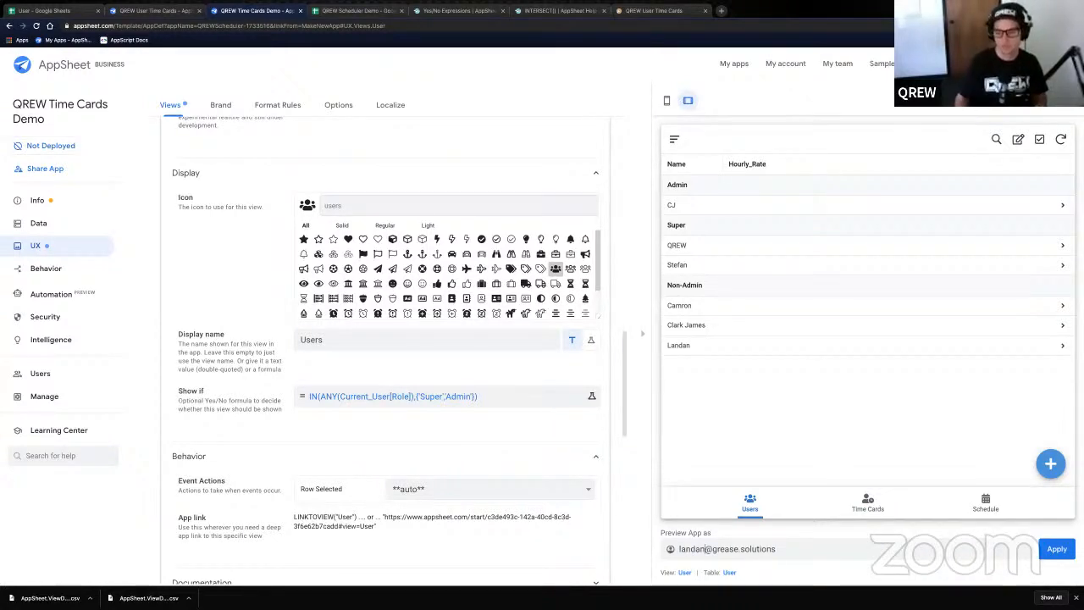
{"action": "left_click", "coordinate": [1056, 549]}
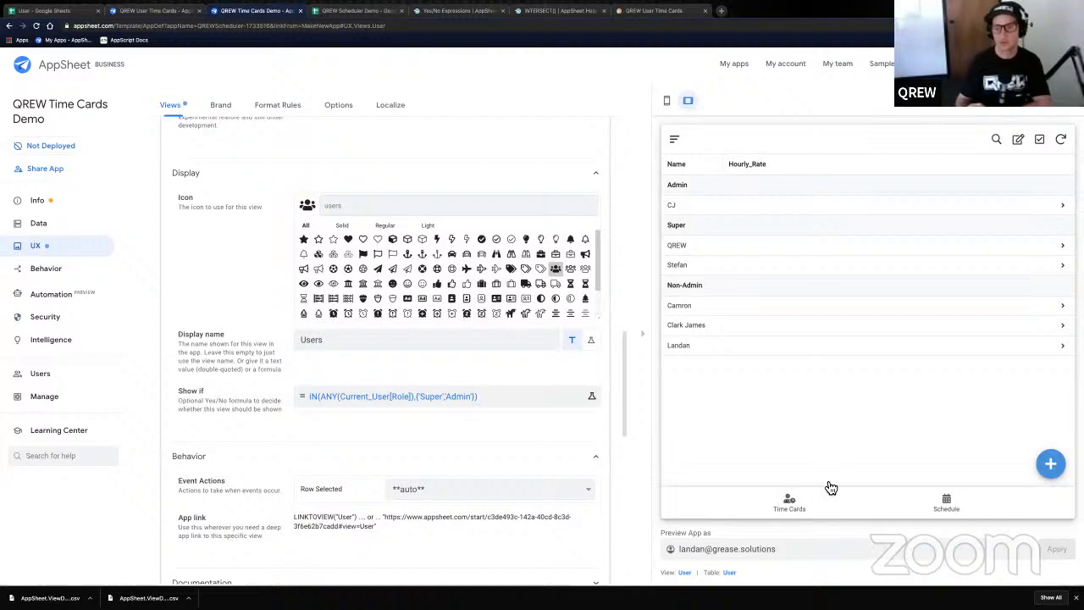
{"action": "left_click", "coordinate": [794, 506]}
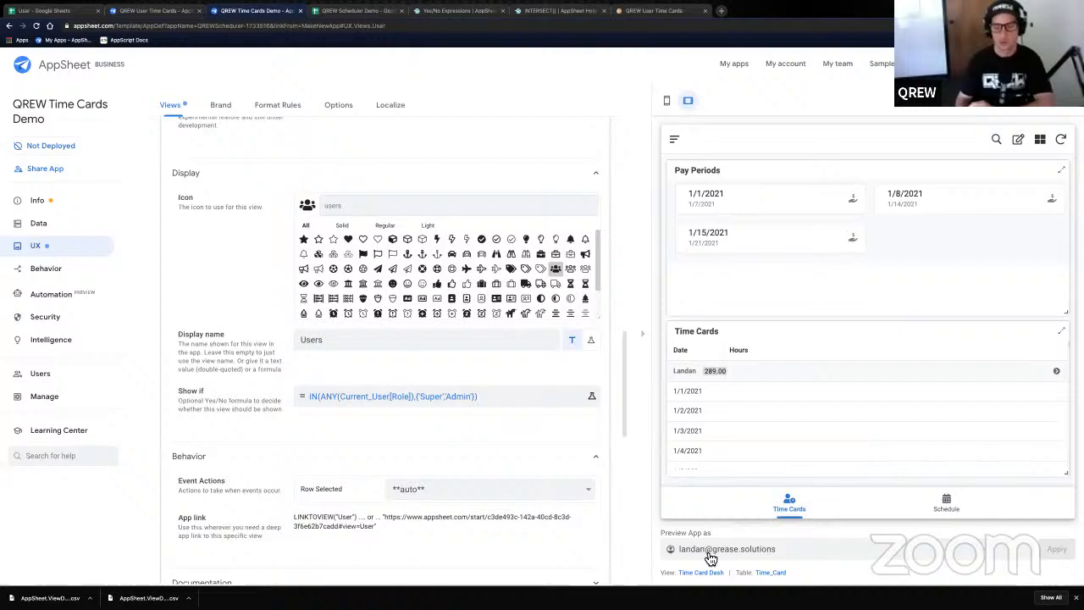
{"action": "left_click_drag", "start_coordinate": [706, 550], "coordinate": [656, 549]}
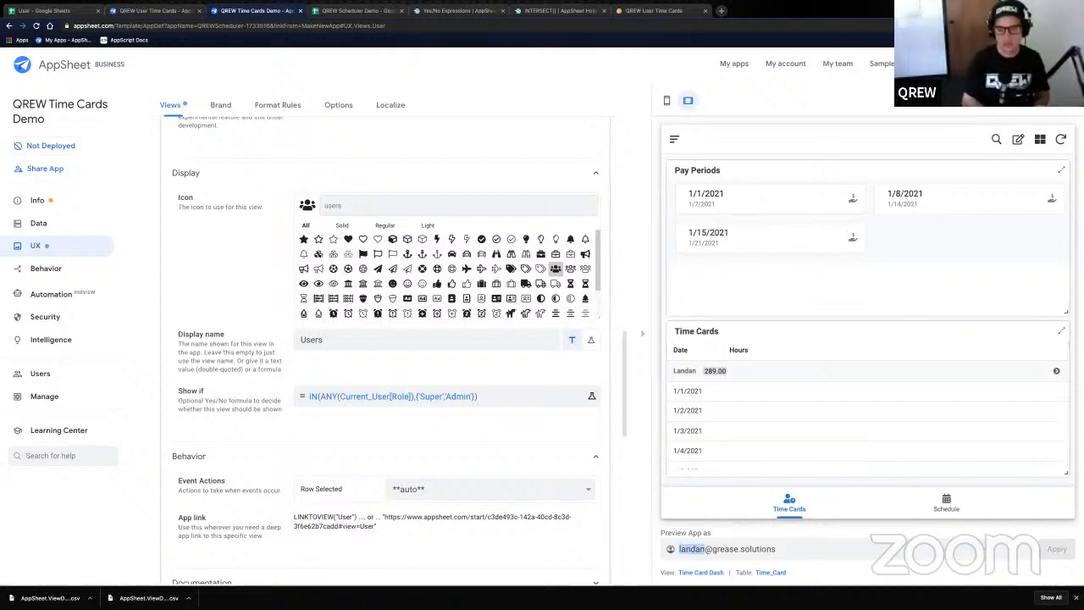
{"action": "type", "text": "cj"}
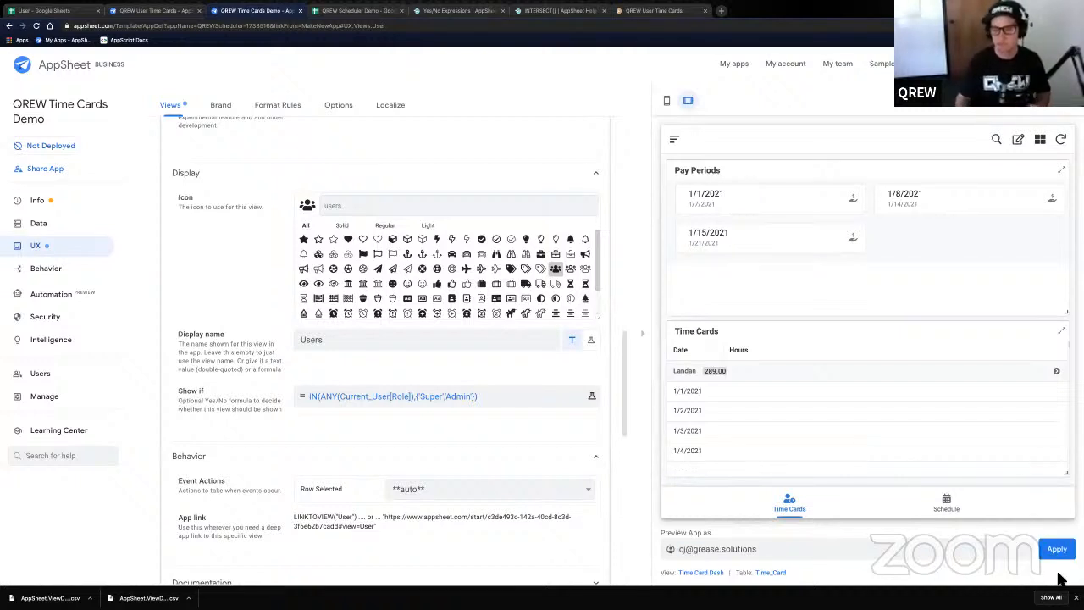
{"action": "left_click", "coordinate": [1056, 549]}
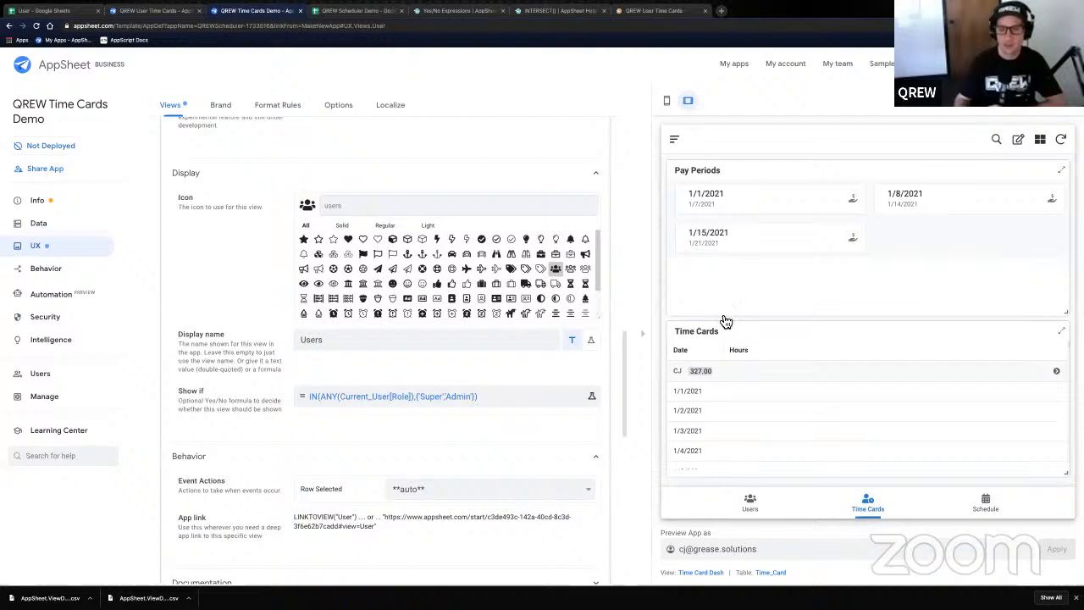
{"action": "left_click", "coordinate": [750, 501]}
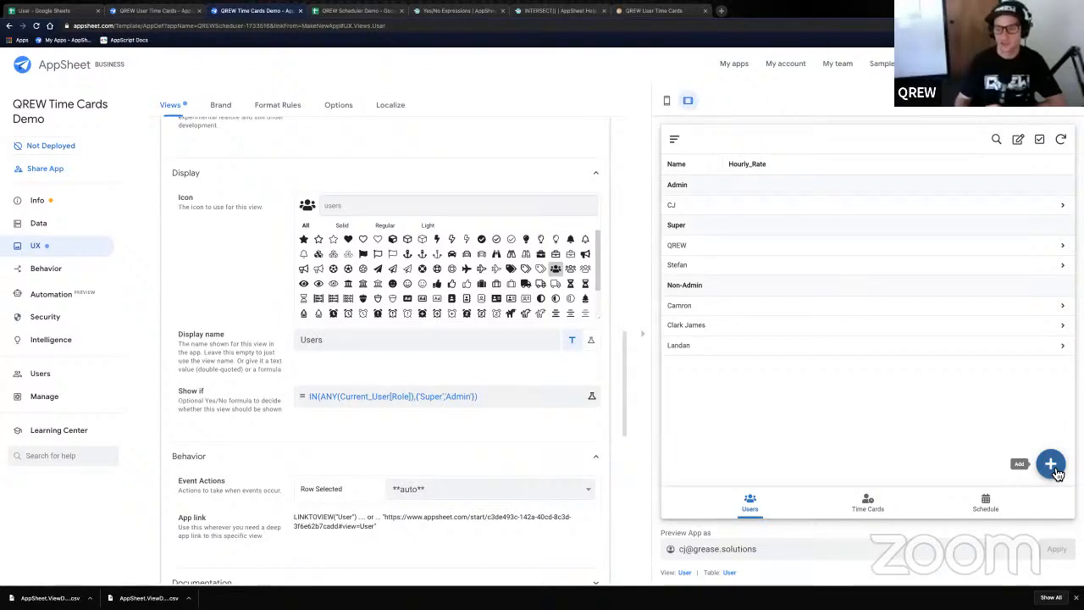
{"action": "left_click", "coordinate": [718, 247]}
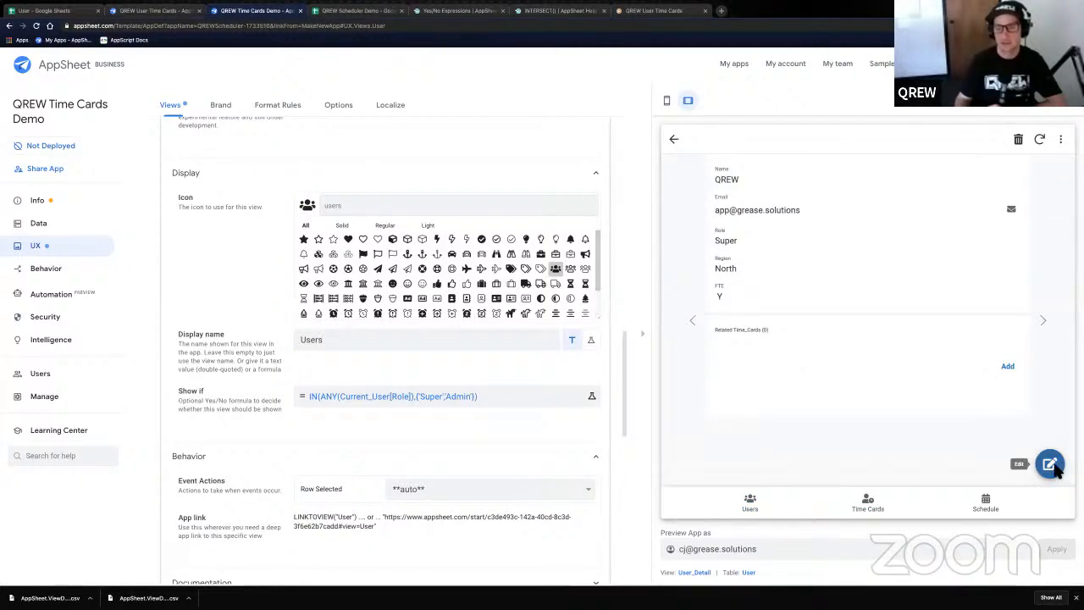
{"action": "left_click", "coordinate": [674, 139]}
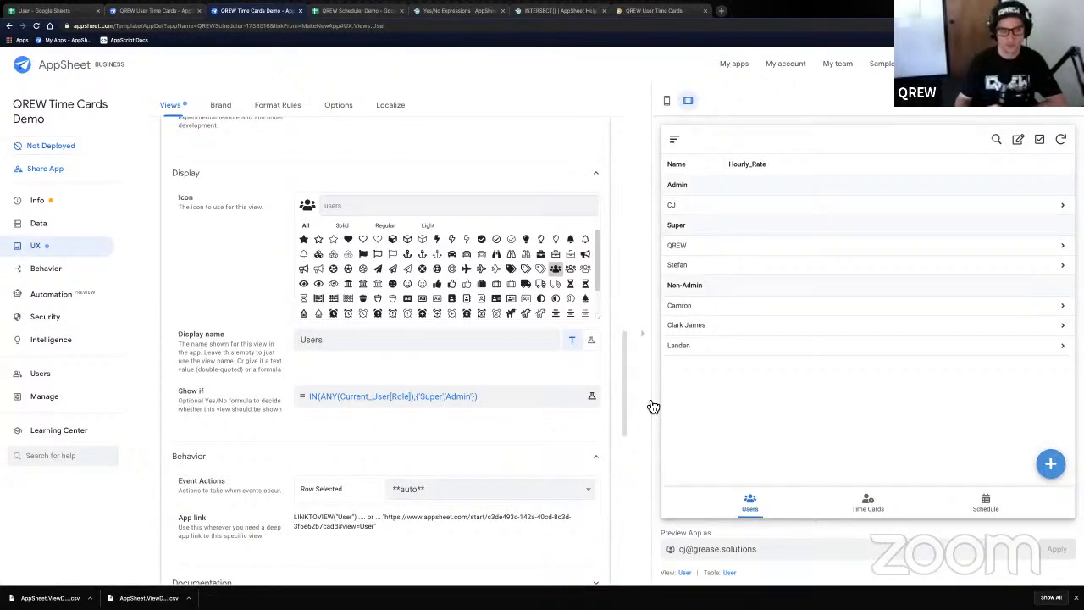
- In the Actions list, open the User table's Add action and expand its Behavior settings
{"action": "left_click", "coordinate": [49, 271]}
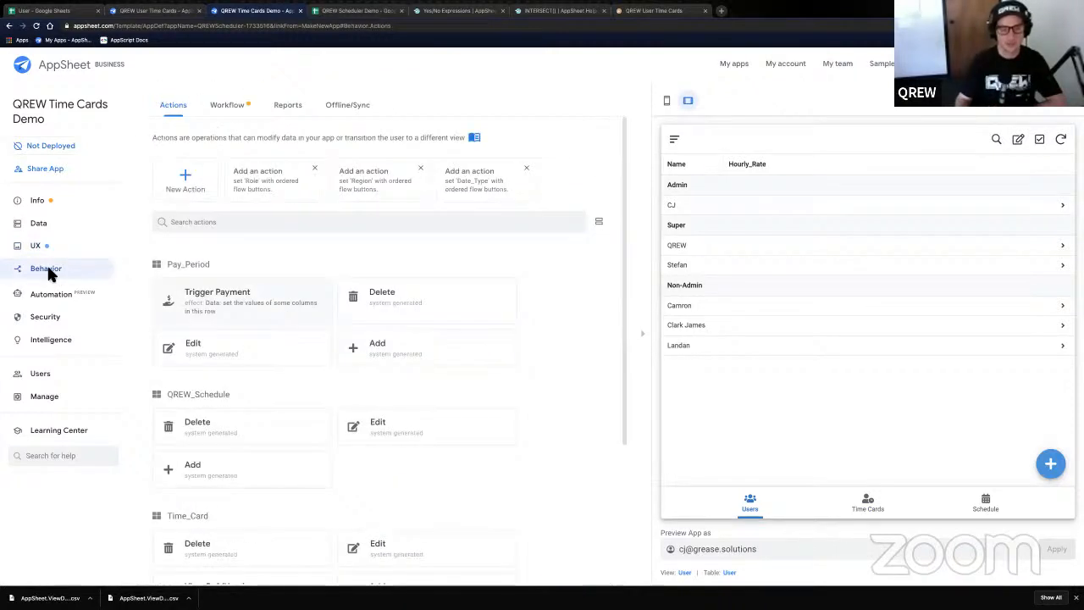
{"action": "double_click", "coordinate": [187, 263]}
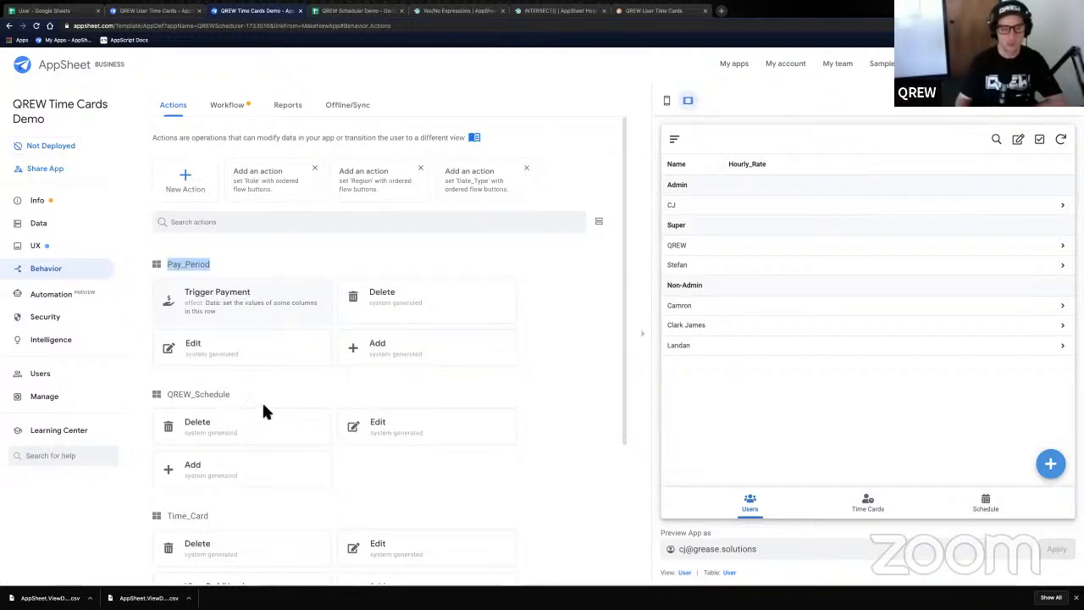
{"action": "scroll", "coordinate": [264, 406], "scroll_direction": "down", "scroll_amount": 2}
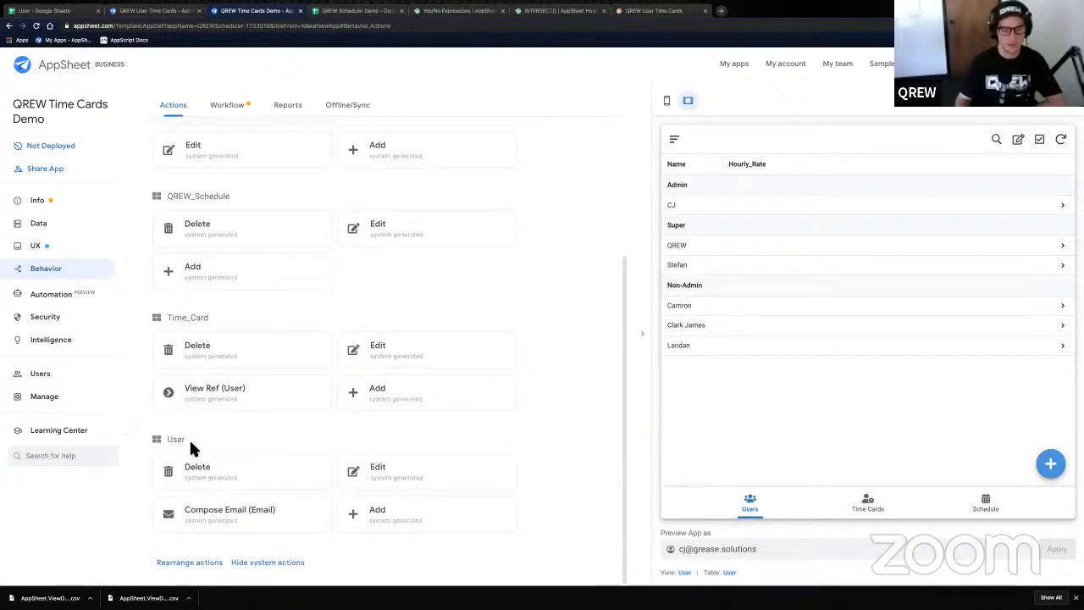
{"action": "left_click_drag", "start_coordinate": [191, 440], "coordinate": [160, 439]}
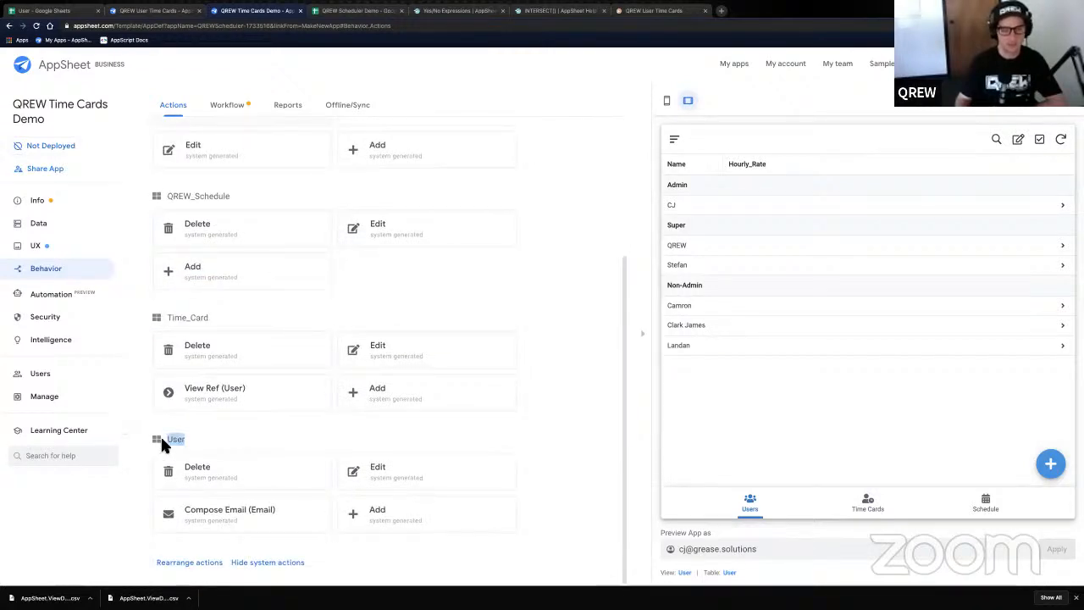
{"action": "left_click", "coordinate": [399, 527]}
{"action": "left_click", "coordinate": [326, 473]}
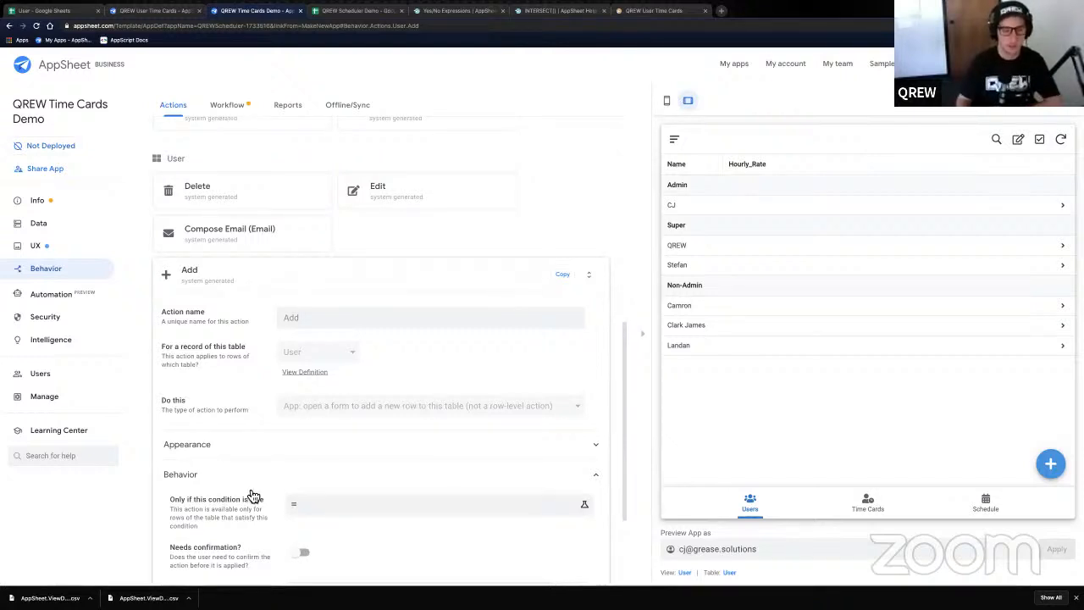
- Enter 'Super'=ANY(Current_User[Role]) as the Add action's 'Only if this condition is true' expression
{"action": "scroll", "coordinate": [333, 436], "scroll_direction": "down", "scroll_amount": 1}
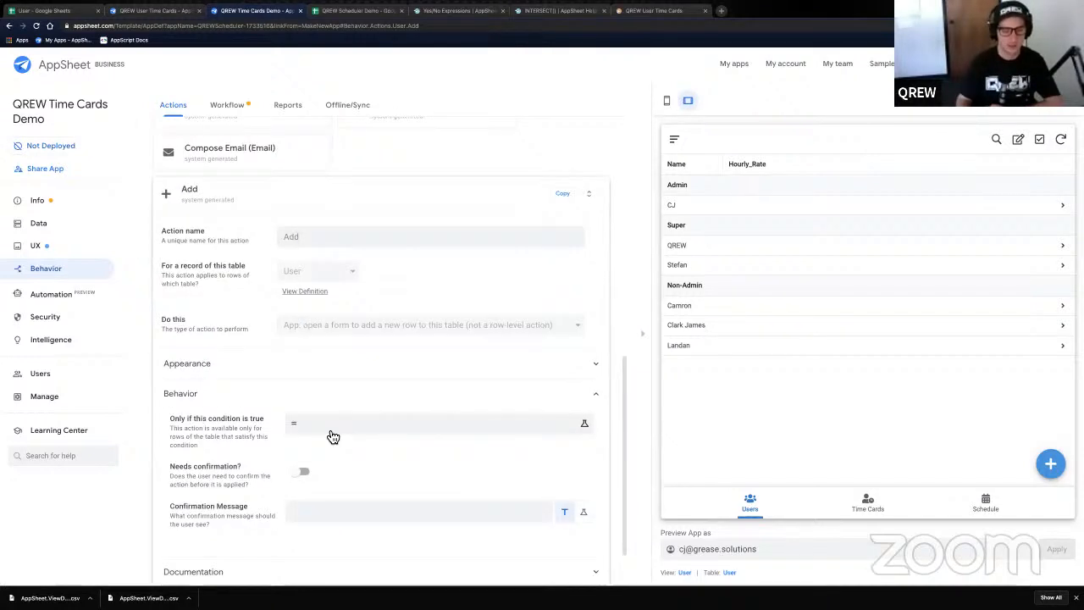
{"action": "triple_click", "coordinate": [261, 420]}
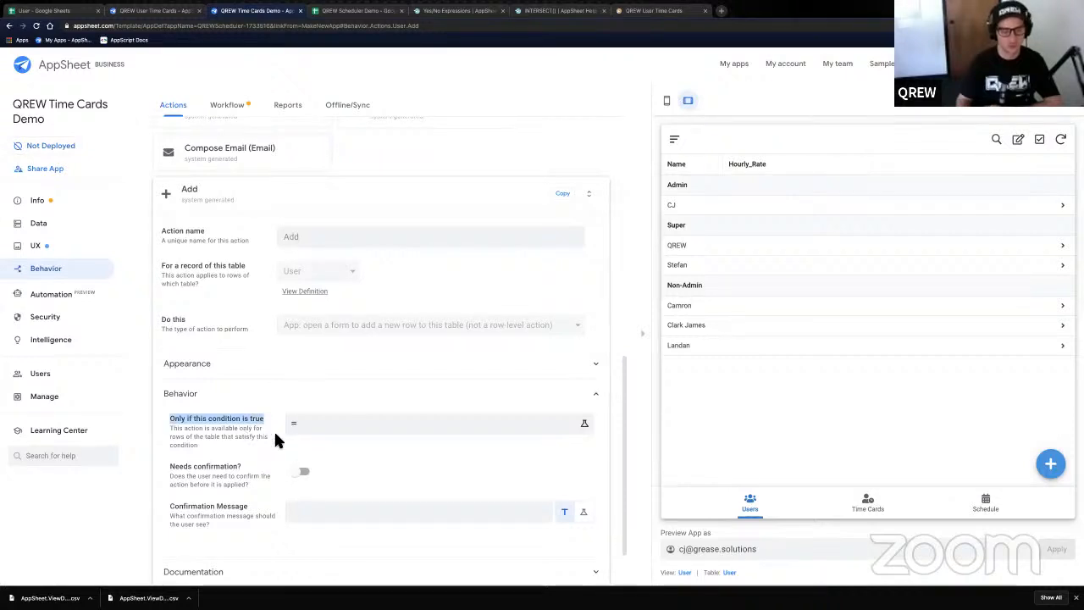
{"action": "left_click", "coordinate": [333, 437]}
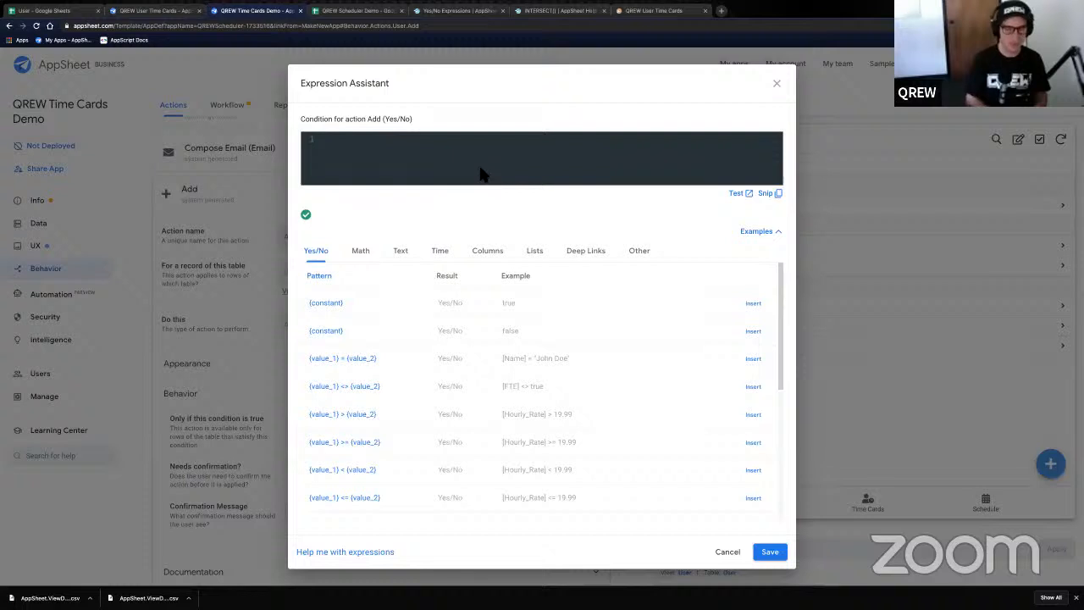
{"action": "type", "text": "'Su"}
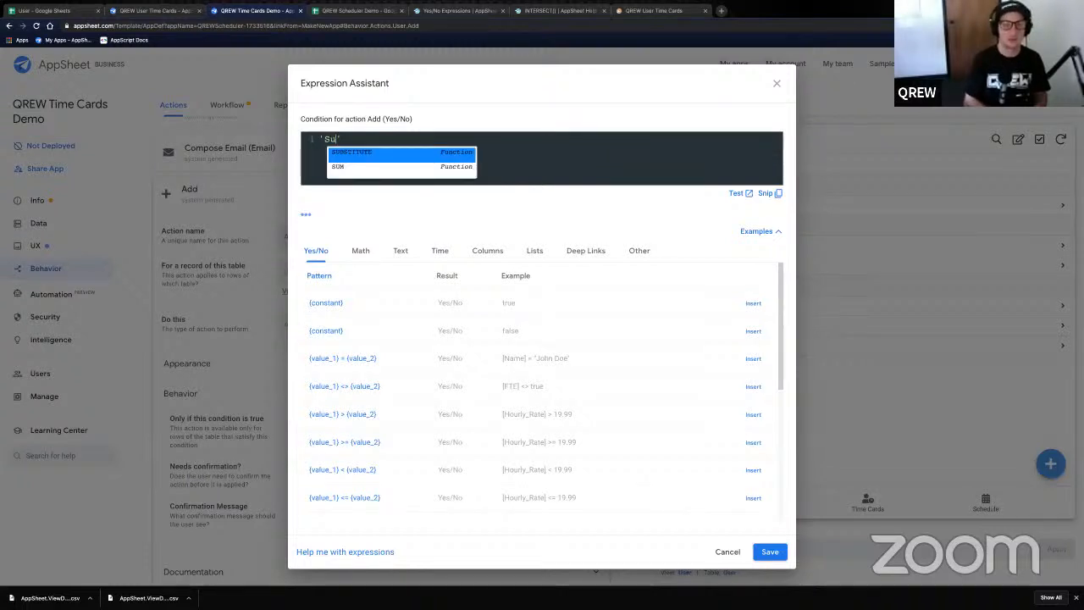
{"action": "type", "text": "per'"}
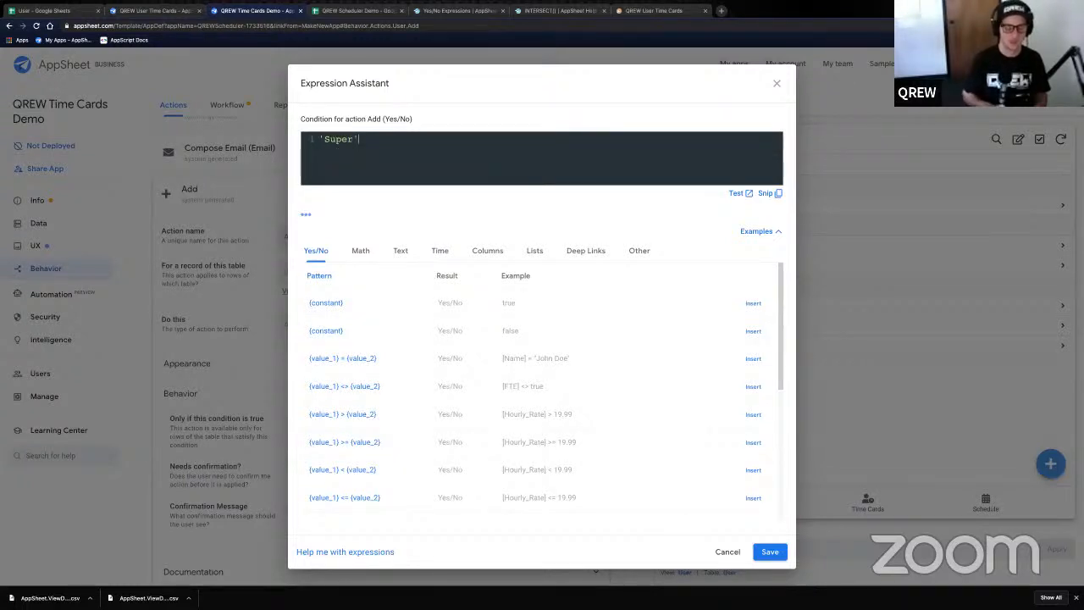
{"action": "type", "text": "="}
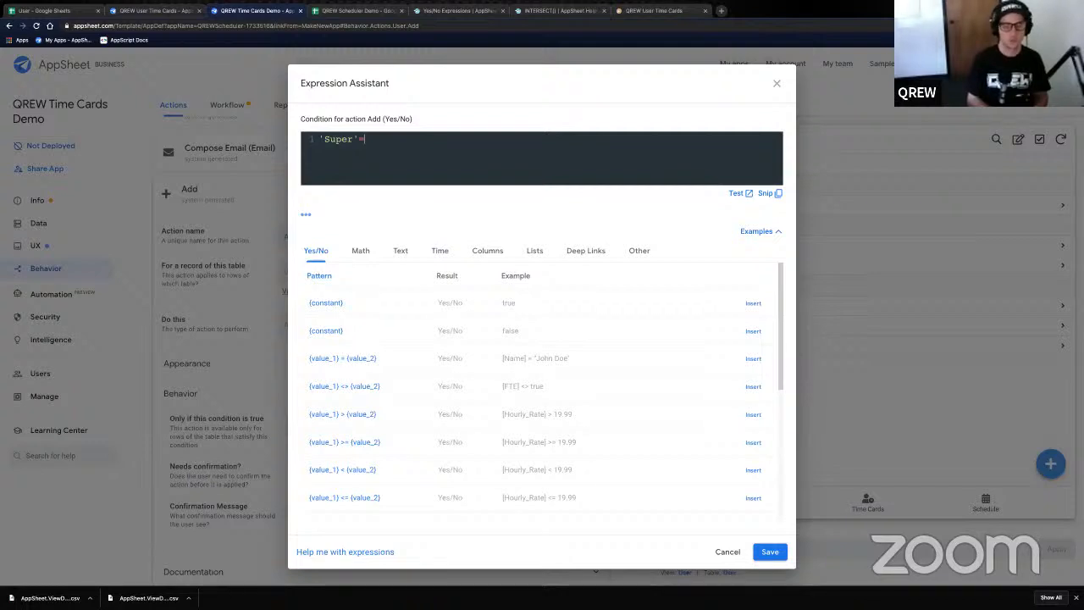
{"action": "type", "text": "ANY("}
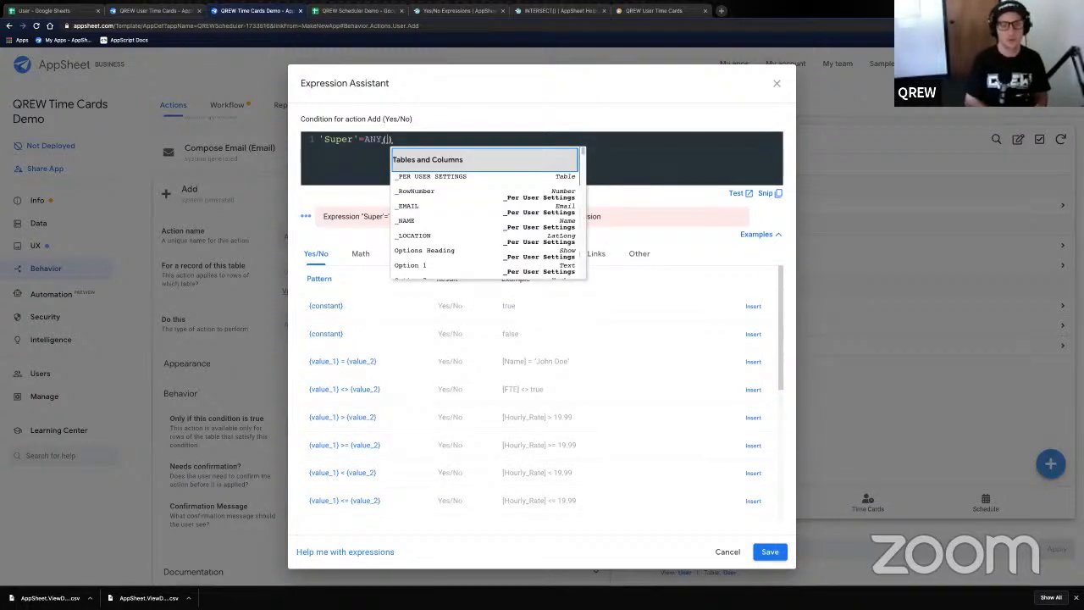
{"action": "type", "text": "Current"}
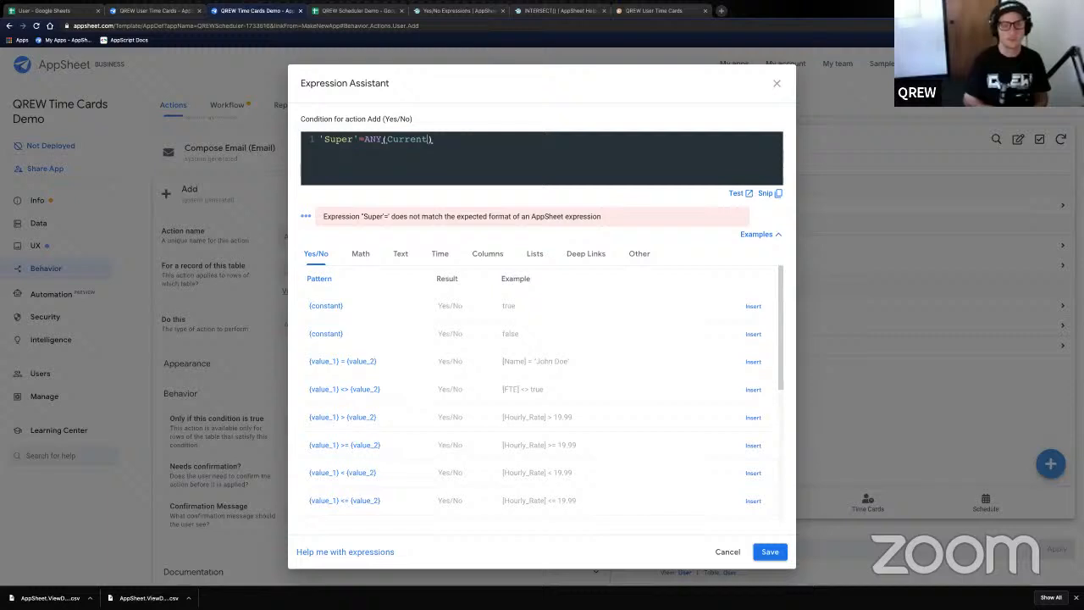
{"action": "type", "text": "_U"}
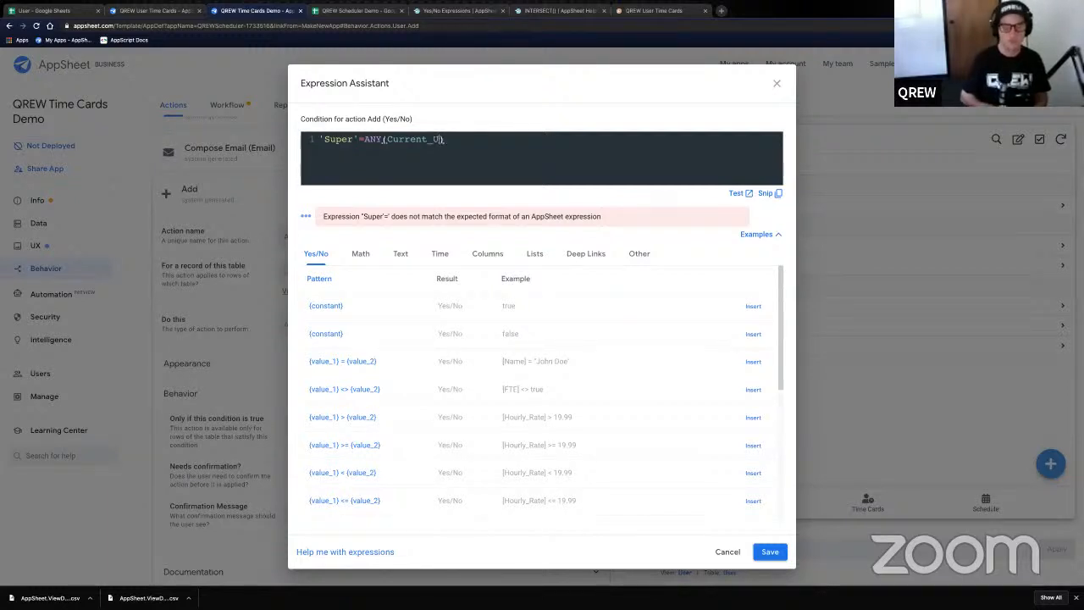
{"action": "type", "text": "ser[r"}
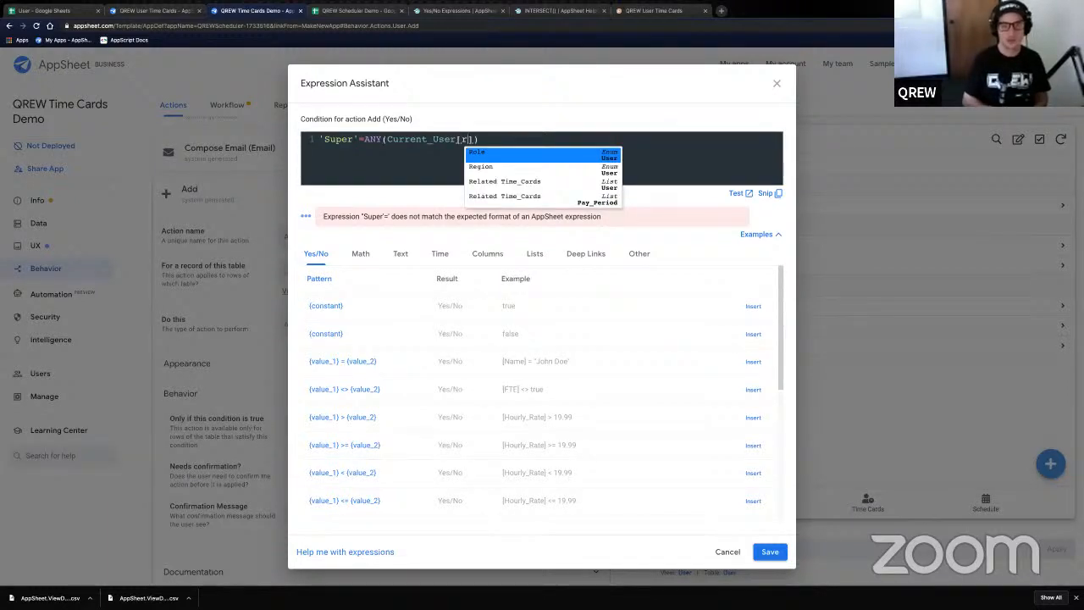
{"action": "key", "text": "Escape"}
{"action": "type", "text": "Ro"}
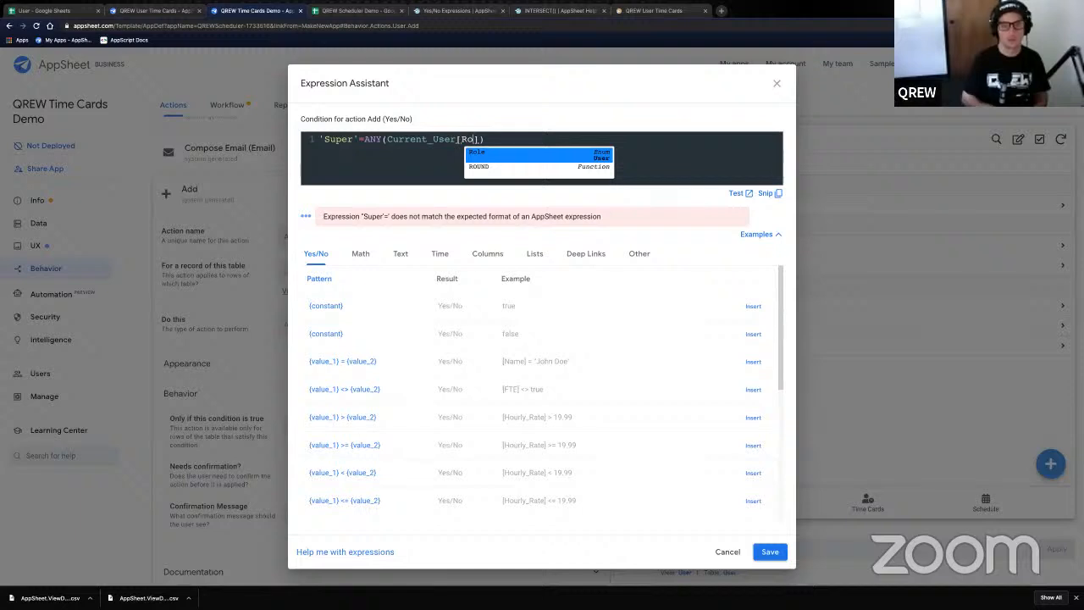
{"action": "type", "text": "le"}
{"action": "key", "text": "Escape"}
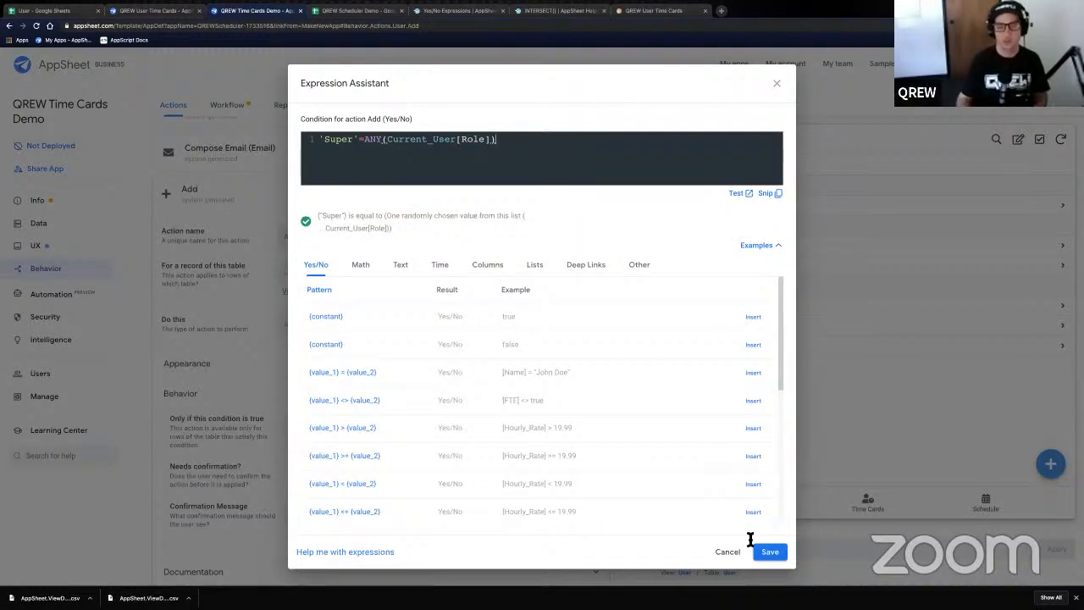
- Select the condition expression, save it for the Add action, and open the Edit action
{"action": "key", "text": "ctrl+a"}
{"action": "key", "text": "ctrl+c"}
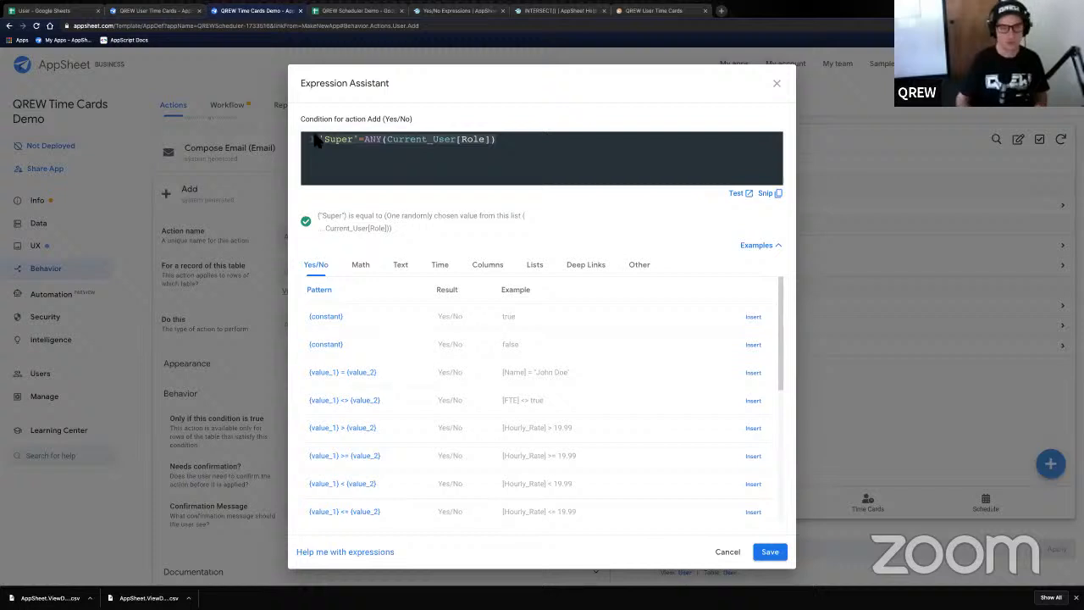
{"action": "type", "text": "c"}
{"action": "key", "text": "ctrl+z"}
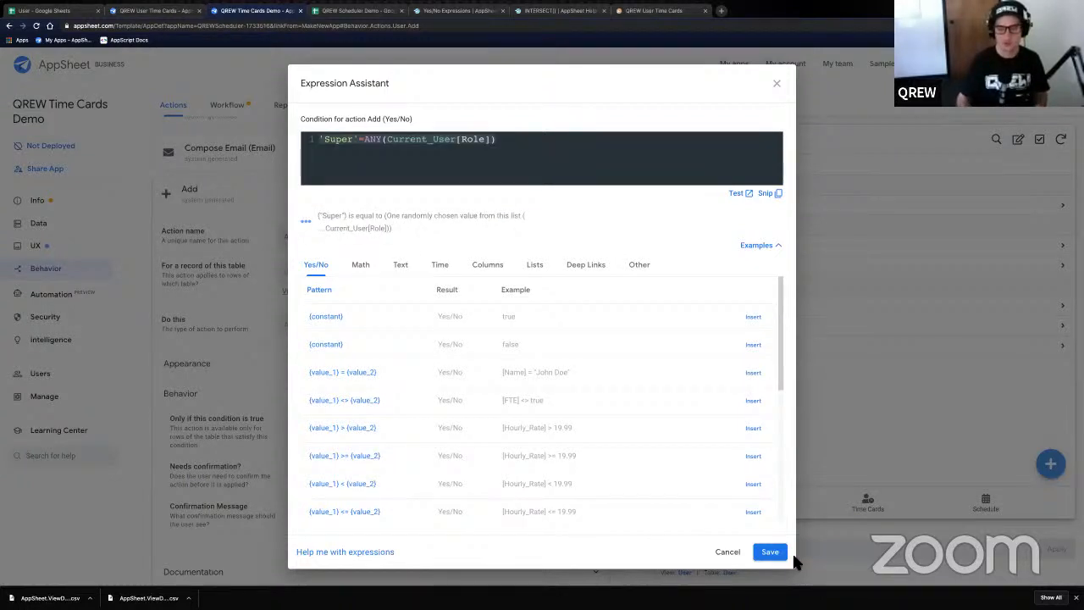
{"action": "left_click", "coordinate": [770, 551]}
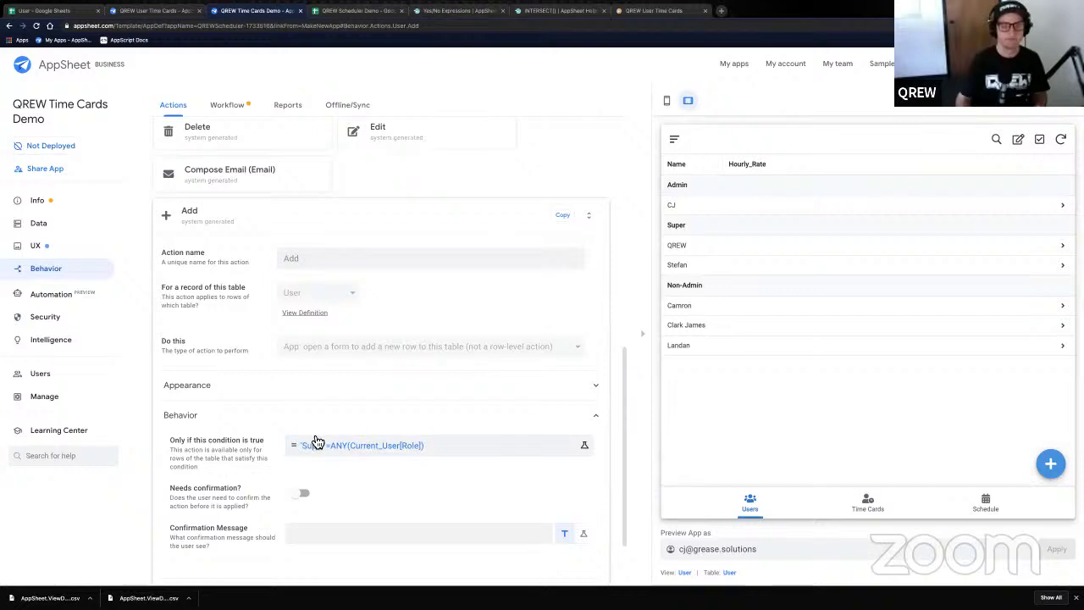
{"action": "scroll", "coordinate": [356, 338], "scroll_direction": "up", "scroll_amount": 2}
{"action": "left_click", "coordinate": [382, 214]}
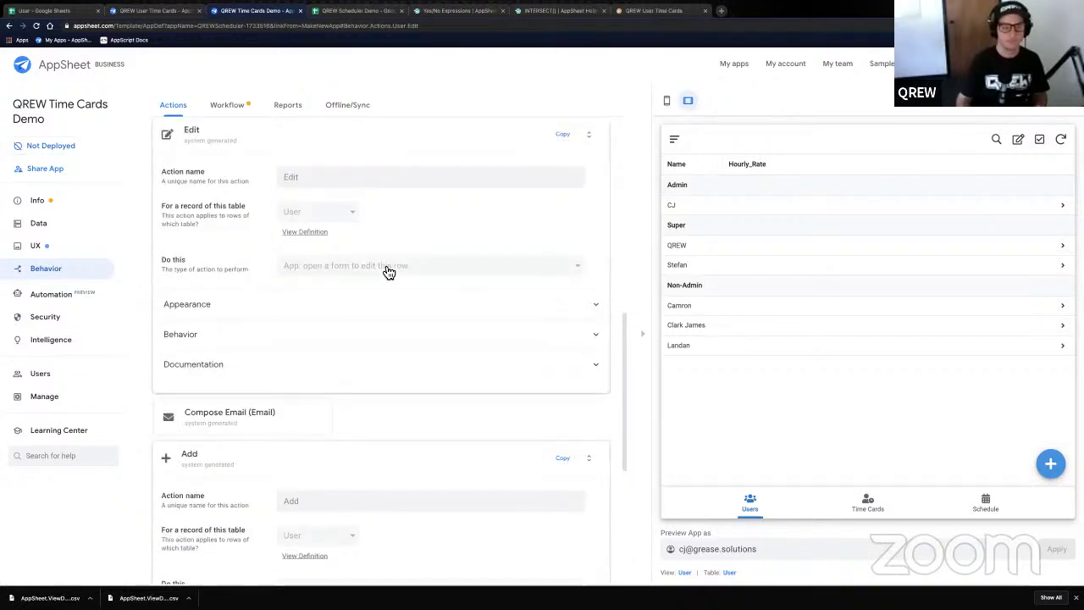
- Paste 'Super'=ANY(Current_User[Role]) as the Edit action's Behavior condition and save it
{"action": "left_click", "coordinate": [298, 336]}
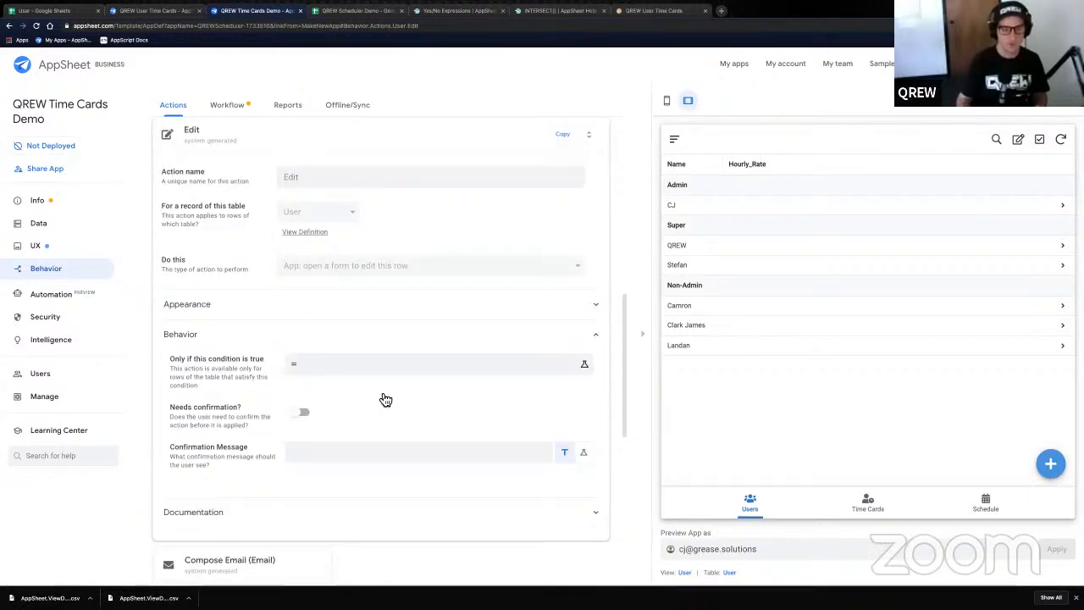
{"action": "left_click", "coordinate": [385, 364]}
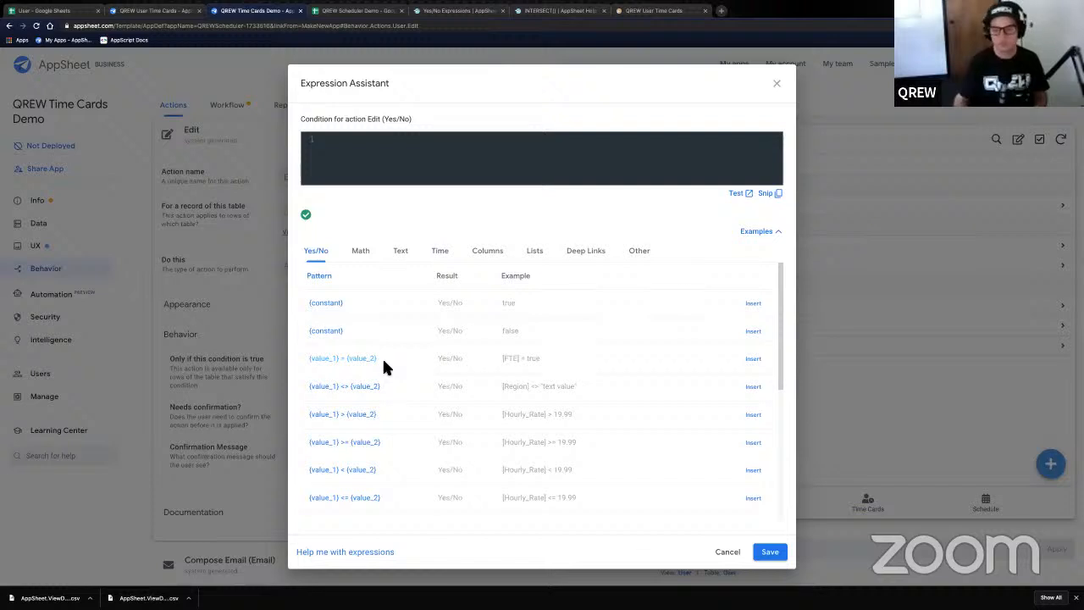
{"action": "key", "text": "ctrl+v"}
{"action": "left_click", "coordinate": [769, 551]}
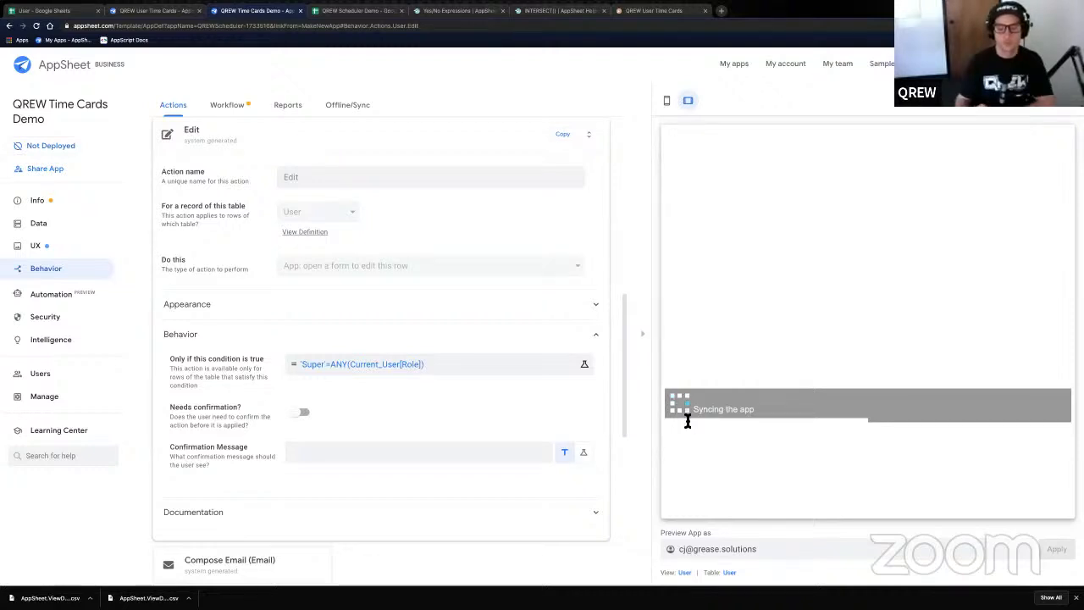
{"action": "triple_click", "coordinate": [762, 554]}
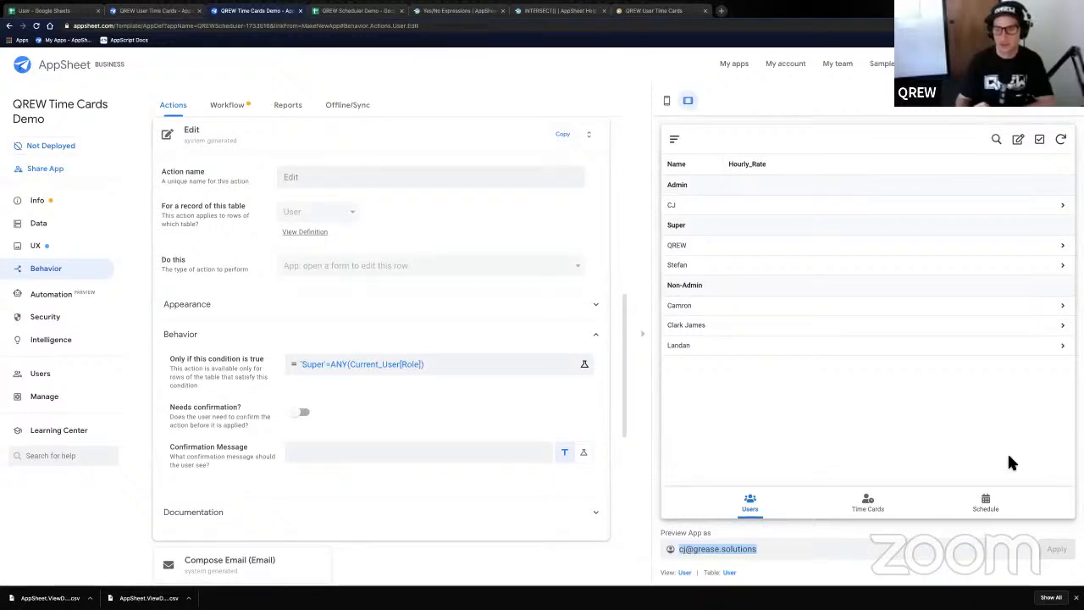
- View QREW's record, then change the preview user to the Super user's e-mail and apply
{"action": "left_click", "coordinate": [745, 246]}
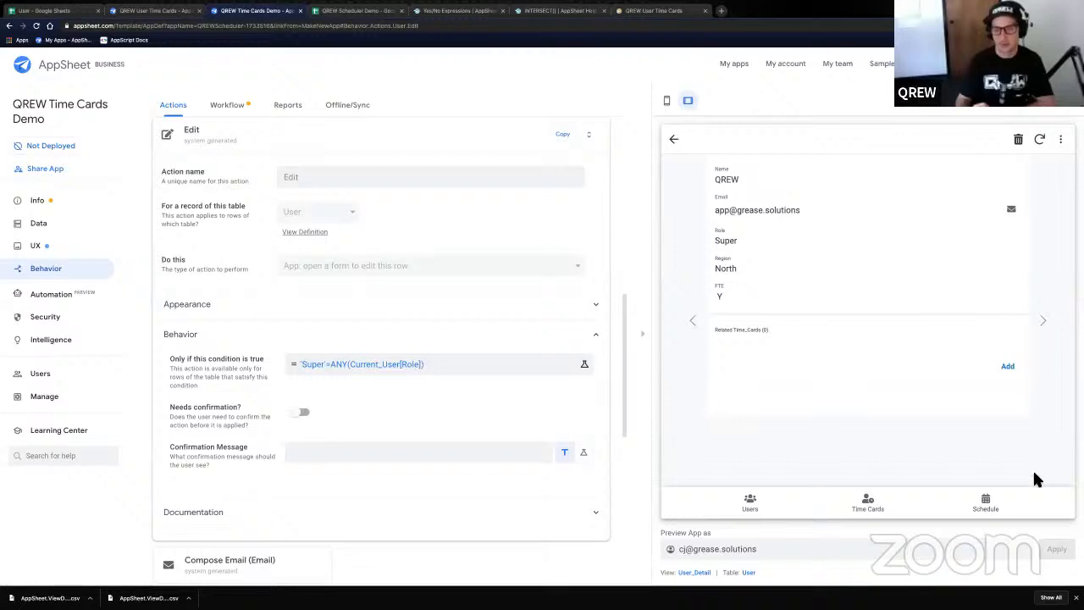
{"action": "left_click", "coordinate": [674, 140]}
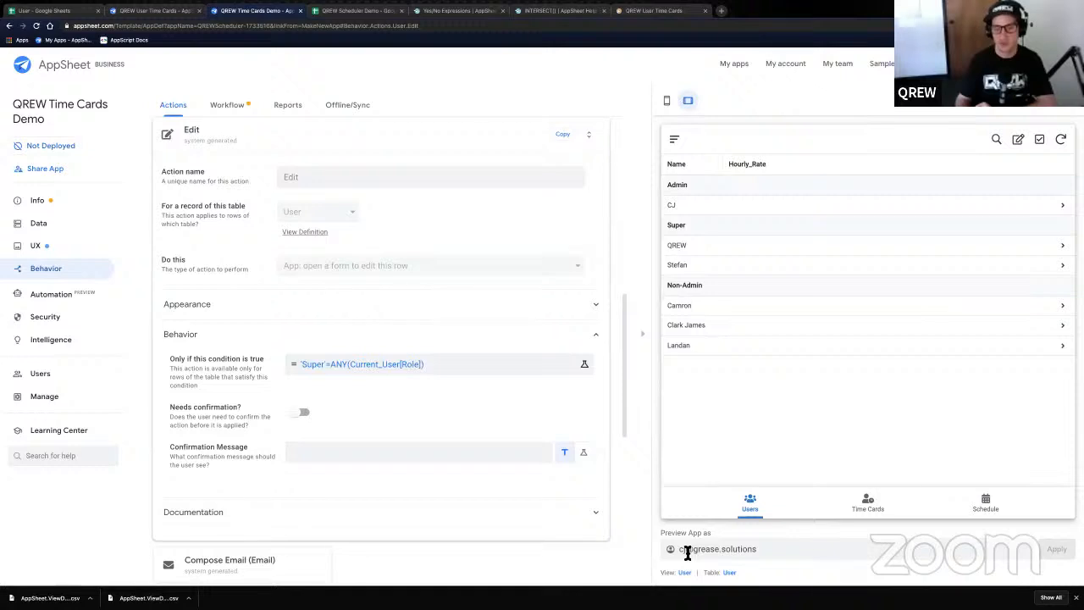
{"action": "left_click_drag", "start_coordinate": [686, 552], "coordinate": [664, 549]}
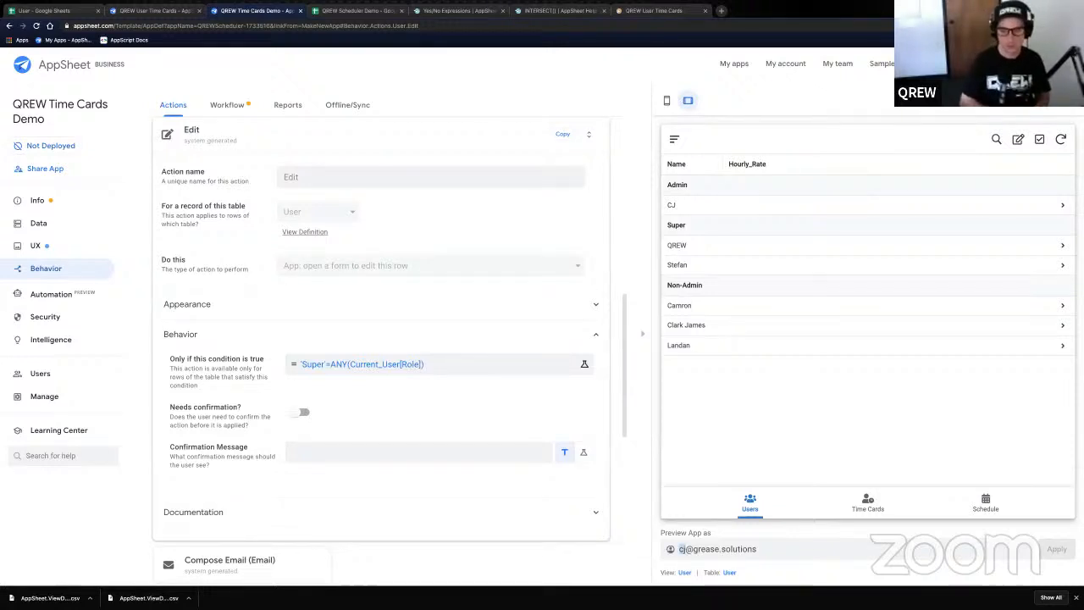
{"action": "type", "text": "app"}
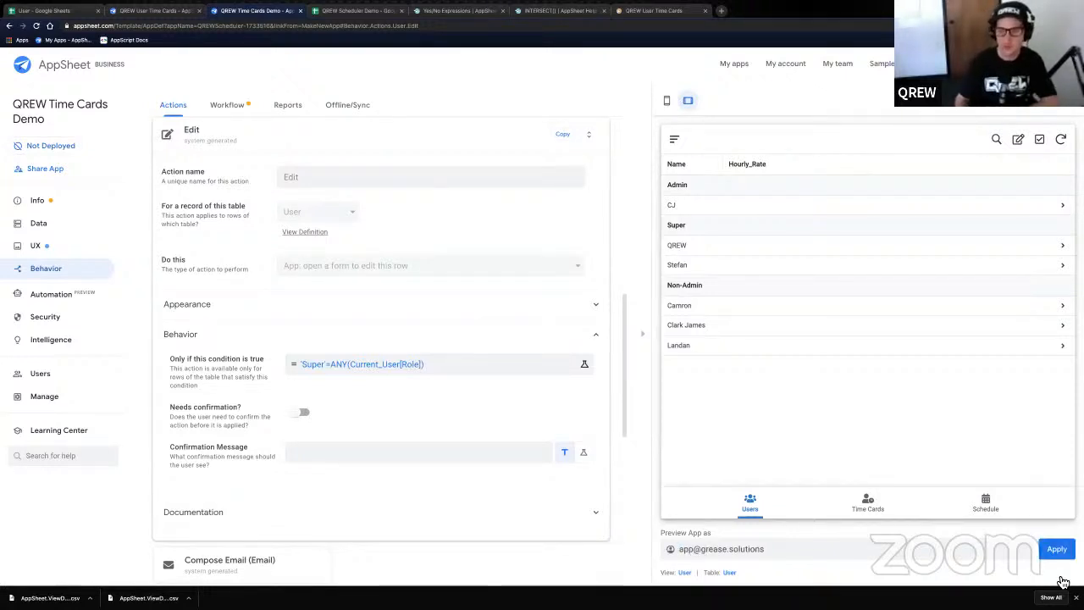
{"action": "left_click", "coordinate": [1057, 552]}
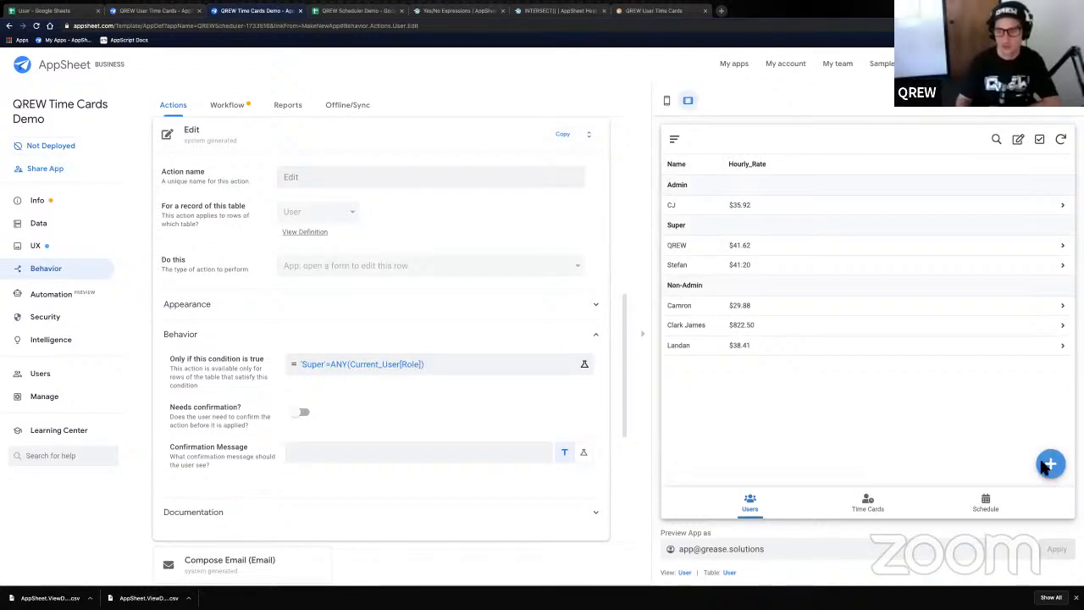
- Open QREW's record as the Super user to confirm edit access, then show Offline/Sync settings
{"action": "left_click", "coordinate": [764, 254]}
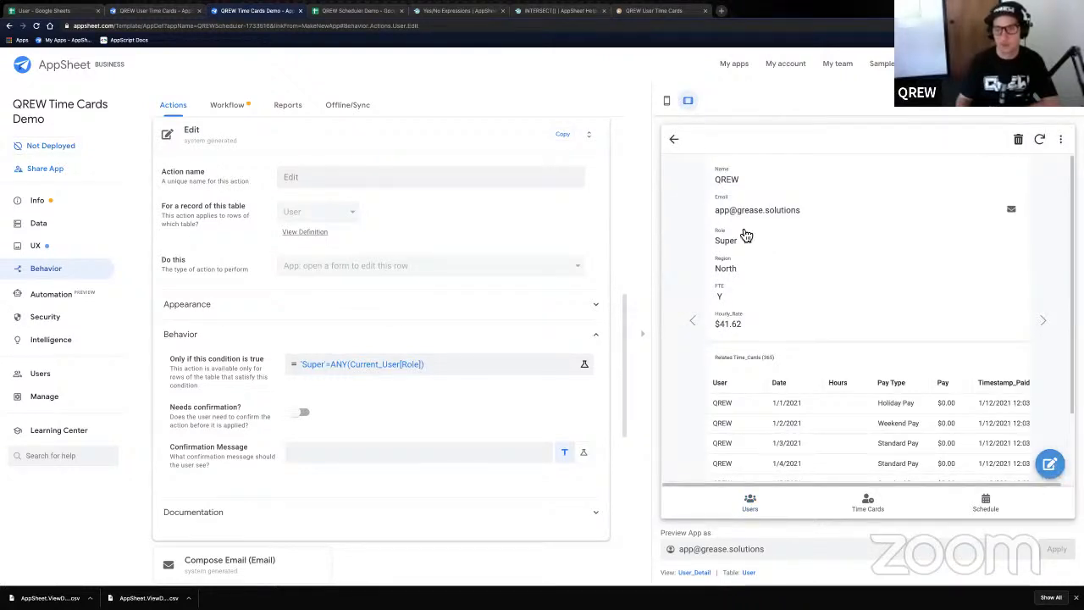
{"action": "left_click", "coordinate": [674, 140]}
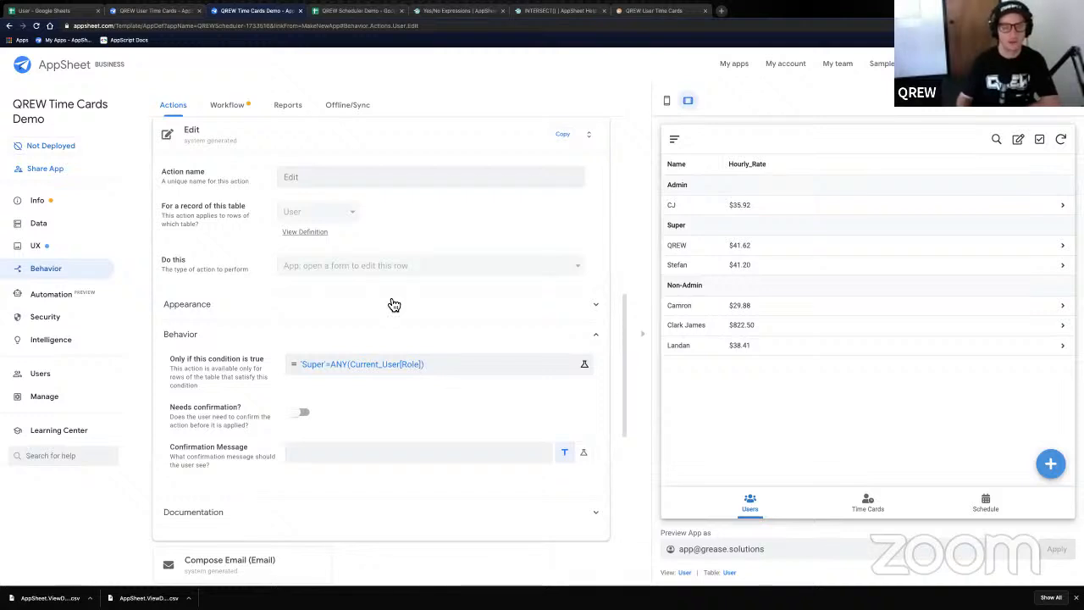
{"action": "left_click", "coordinate": [343, 116]}
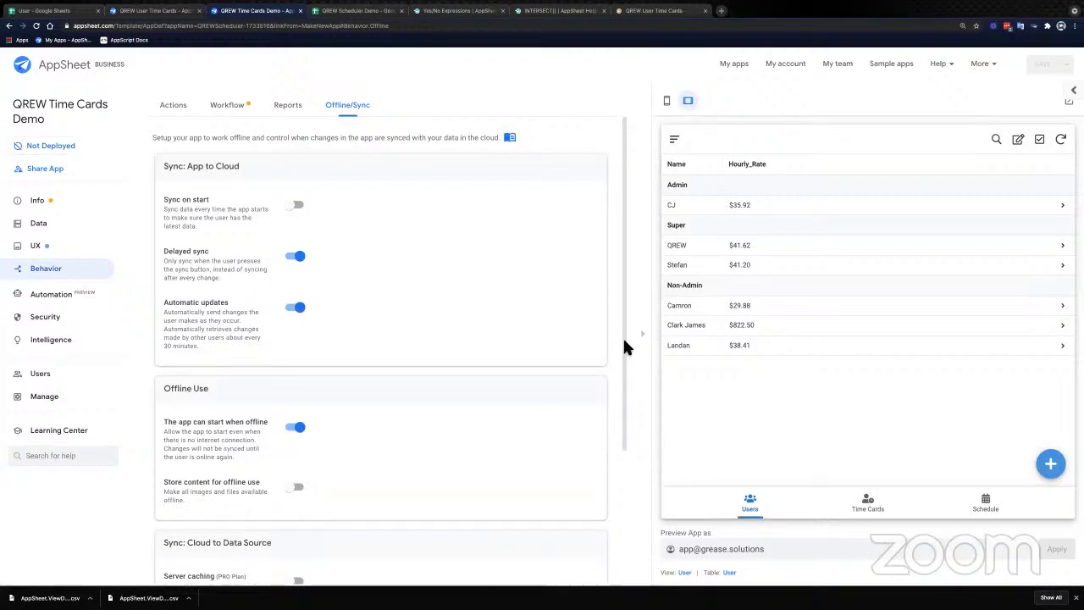
{"action": "scroll", "coordinate": [624, 346], "scroll_direction": "down", "scroll_amount": 1}
{"action": "scroll", "coordinate": [622, 339], "scroll_direction": "up", "scroll_amount": 1}
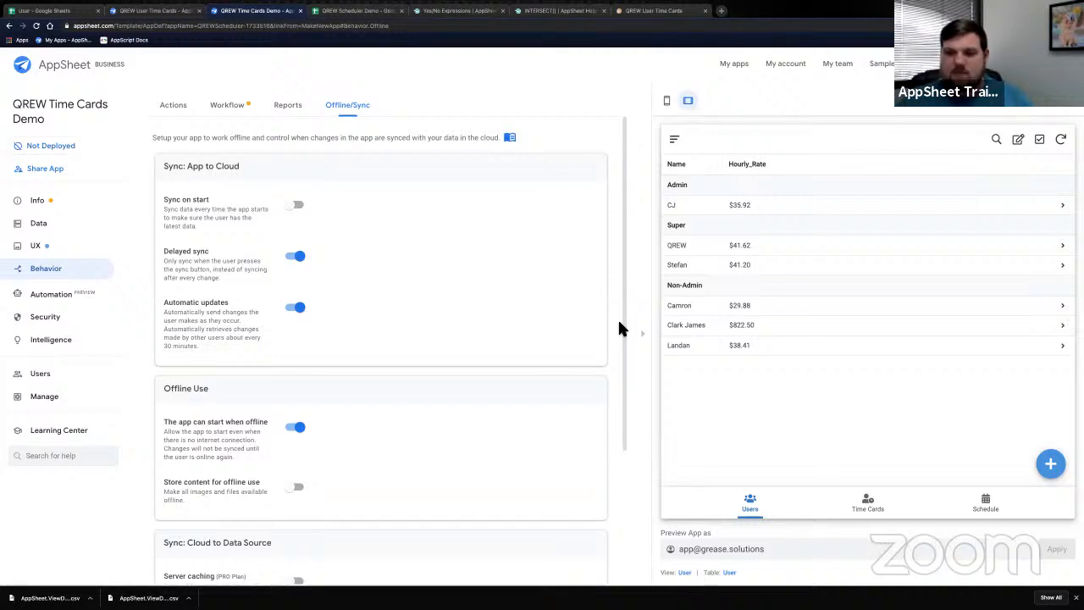
- Replace the 'Preview App as' e-mail with another employee's address, without applying it
{"action": "triple_click", "coordinate": [781, 550]}
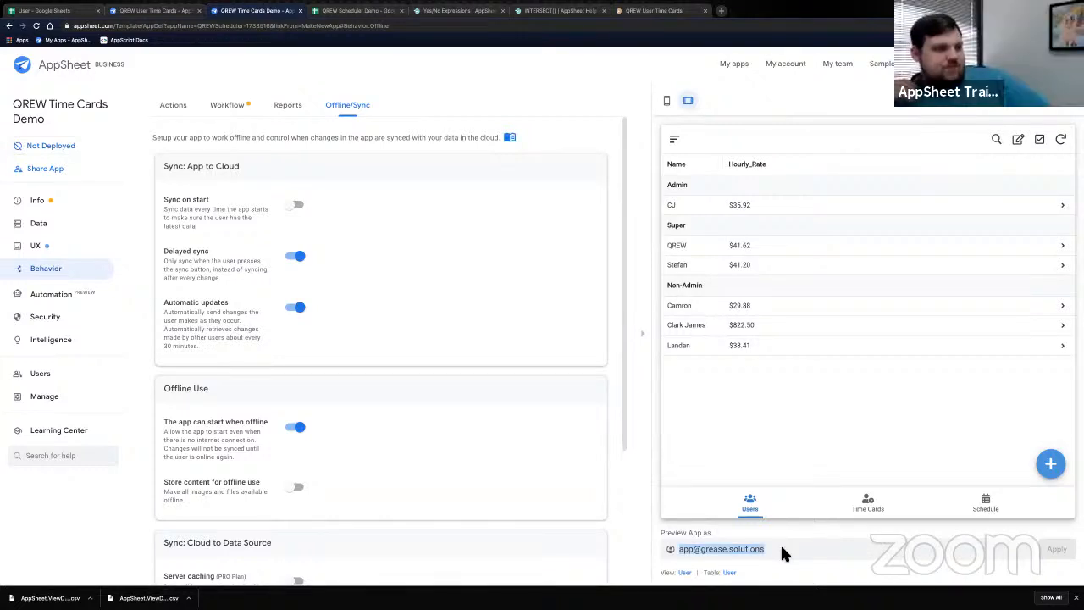
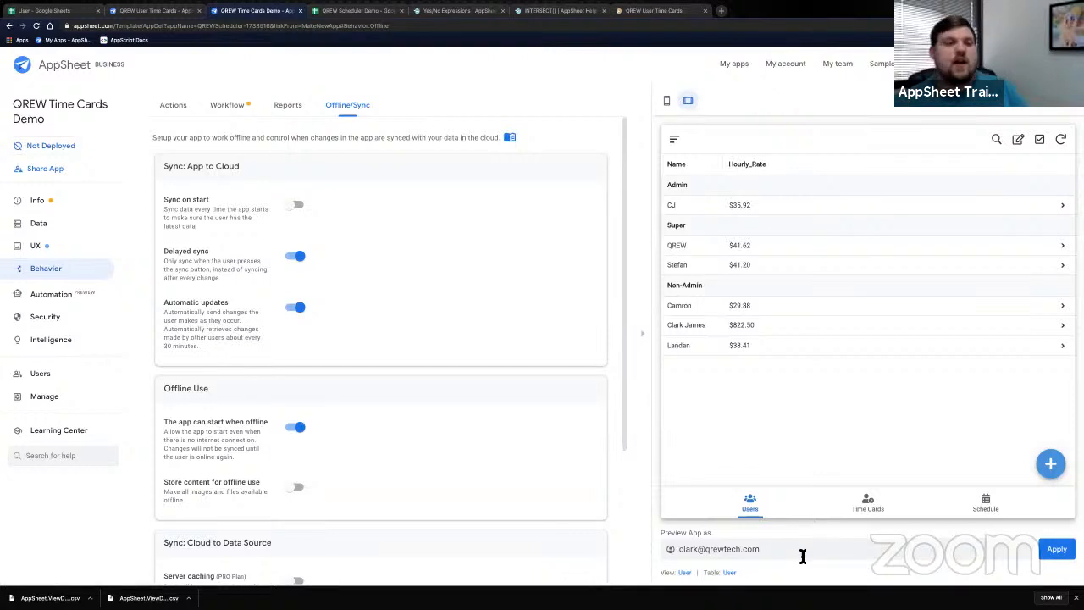
{"action": "left_click_drag", "start_coordinate": [804, 557], "coordinate": [656, 560]}
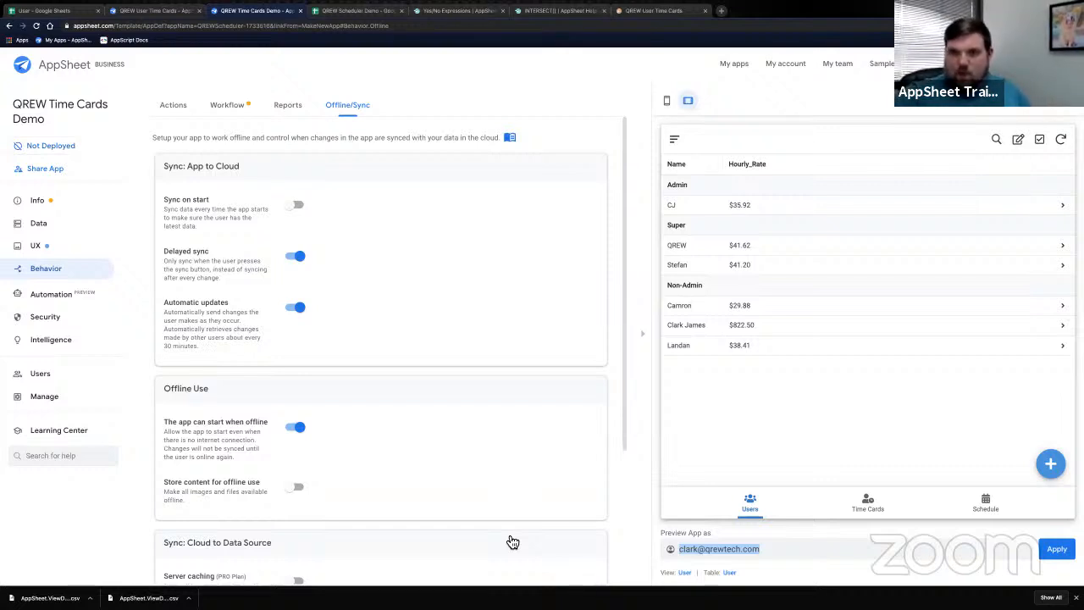
{"action": "left_click", "coordinate": [741, 332]}
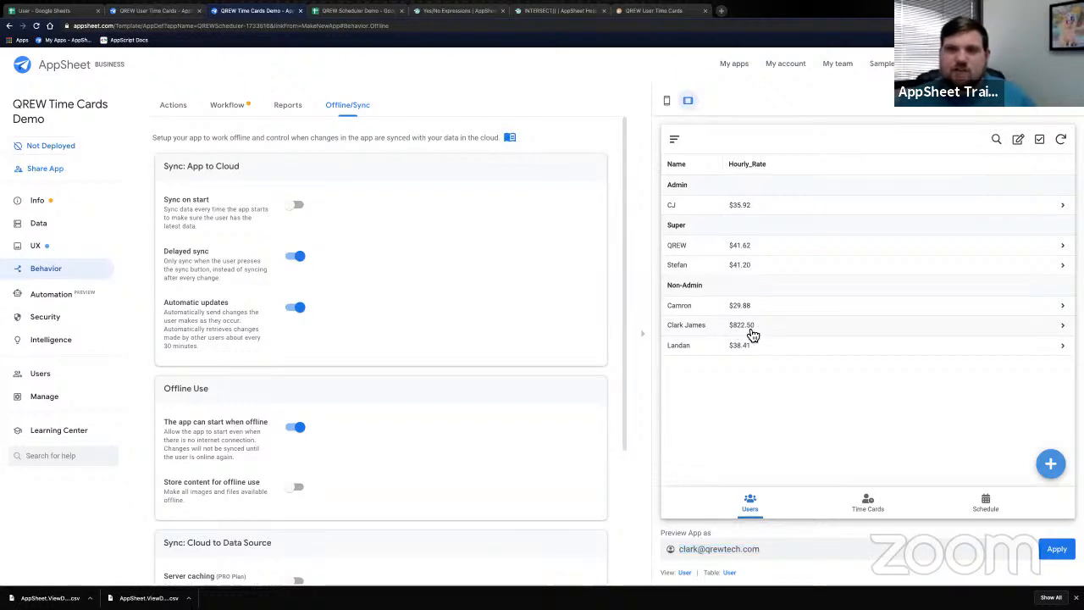